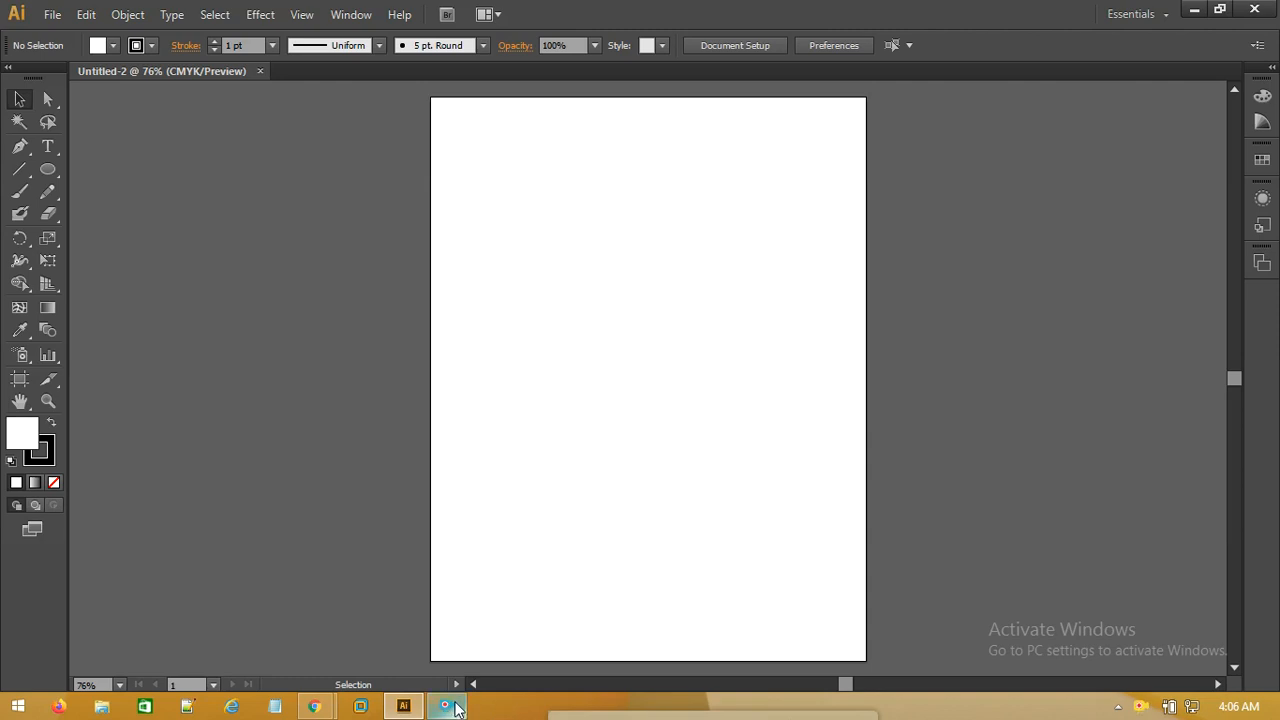
{"action": "mouse_move", "coordinate": [594, 698]}
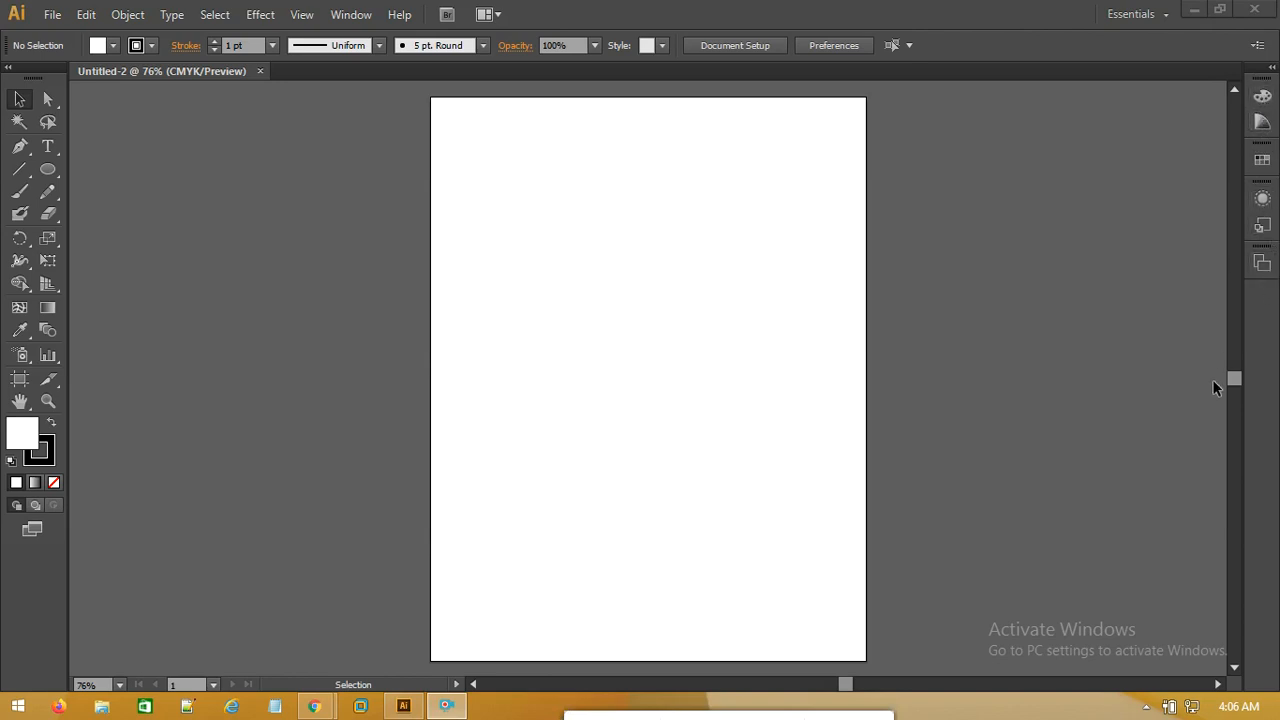
{"action": "left_click", "coordinate": [1234, 89]}
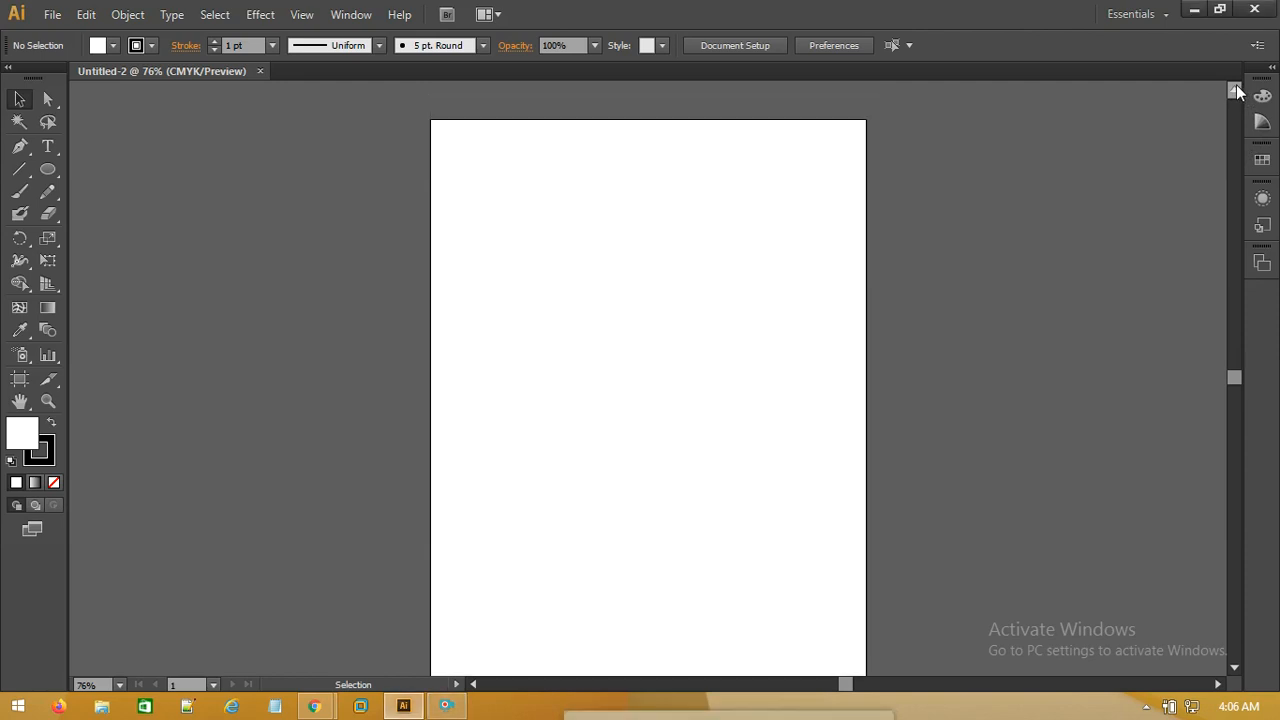
{"action": "left_click", "coordinate": [446, 708]}
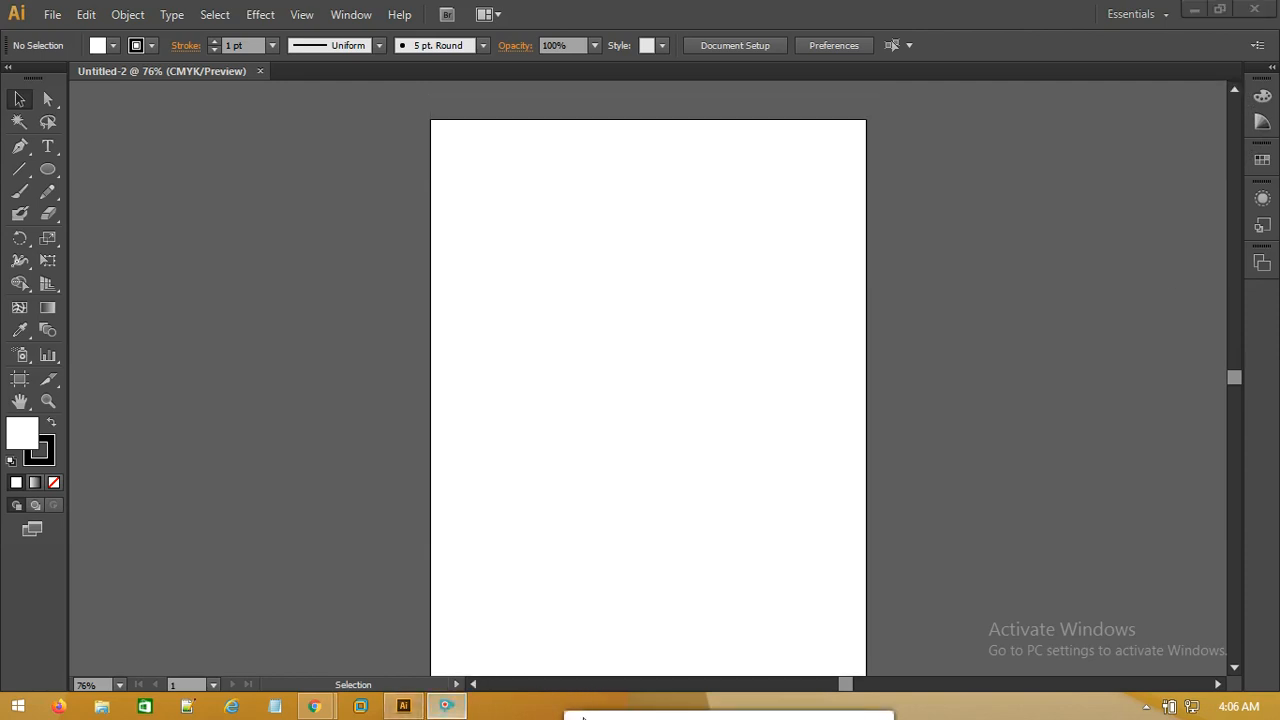
{"action": "left_click_drag", "start_coordinate": [578, 715], "coordinate": [599, 692]}
{"action": "left_click", "coordinate": [618, 709]}
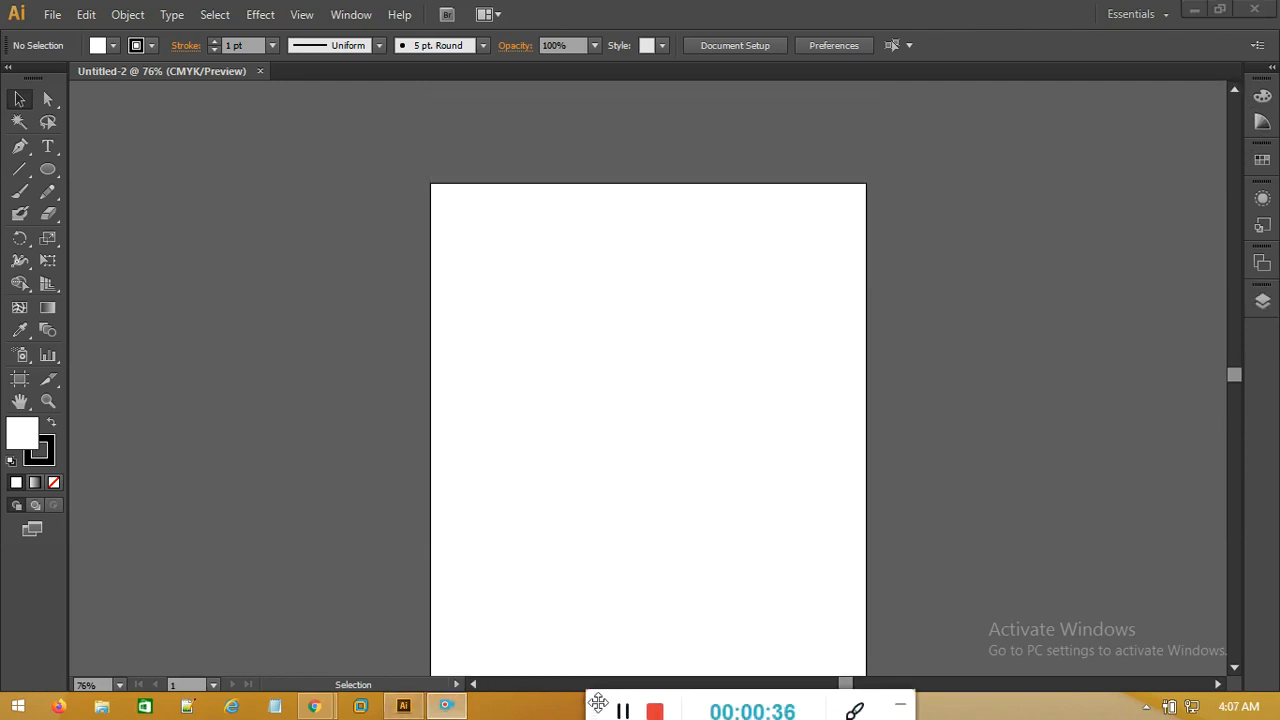
{"action": "left_click_drag", "start_coordinate": [598, 702], "coordinate": [598, 719]}
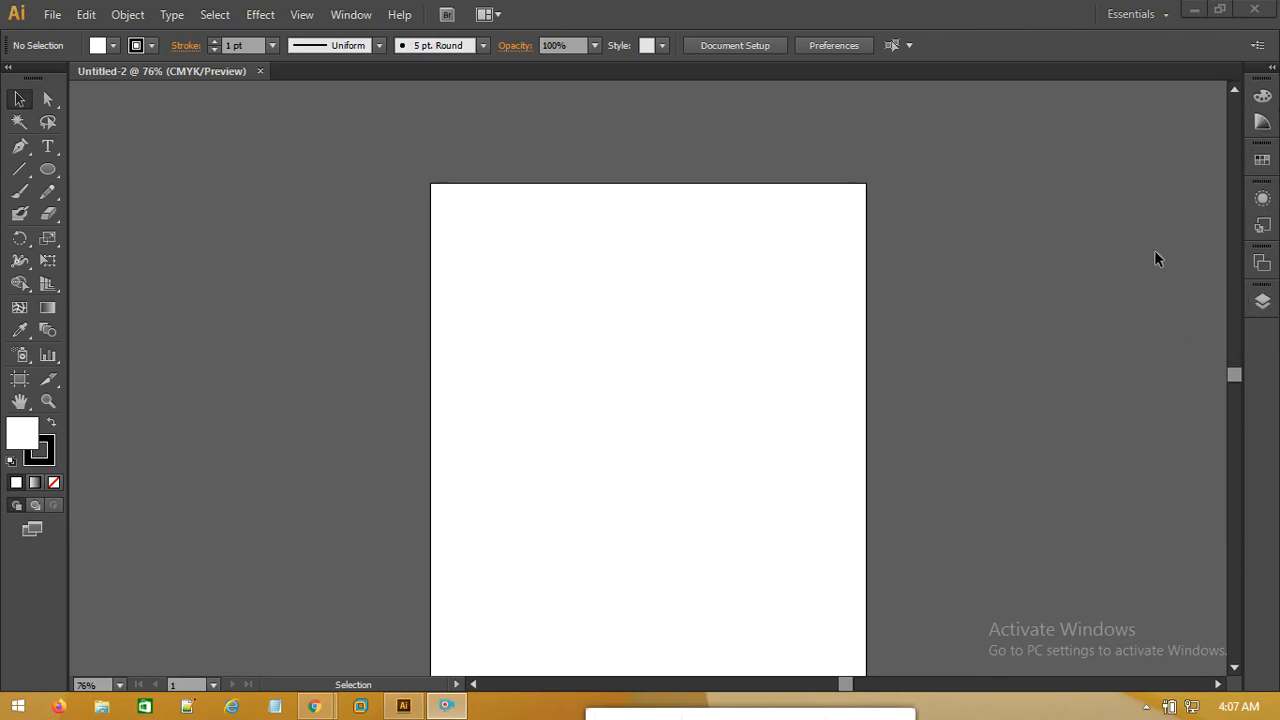
Step: Show the Layers panel, check its entry in the list of available panels, and collapse it again
{"action": "left_click", "coordinate": [1263, 303]}
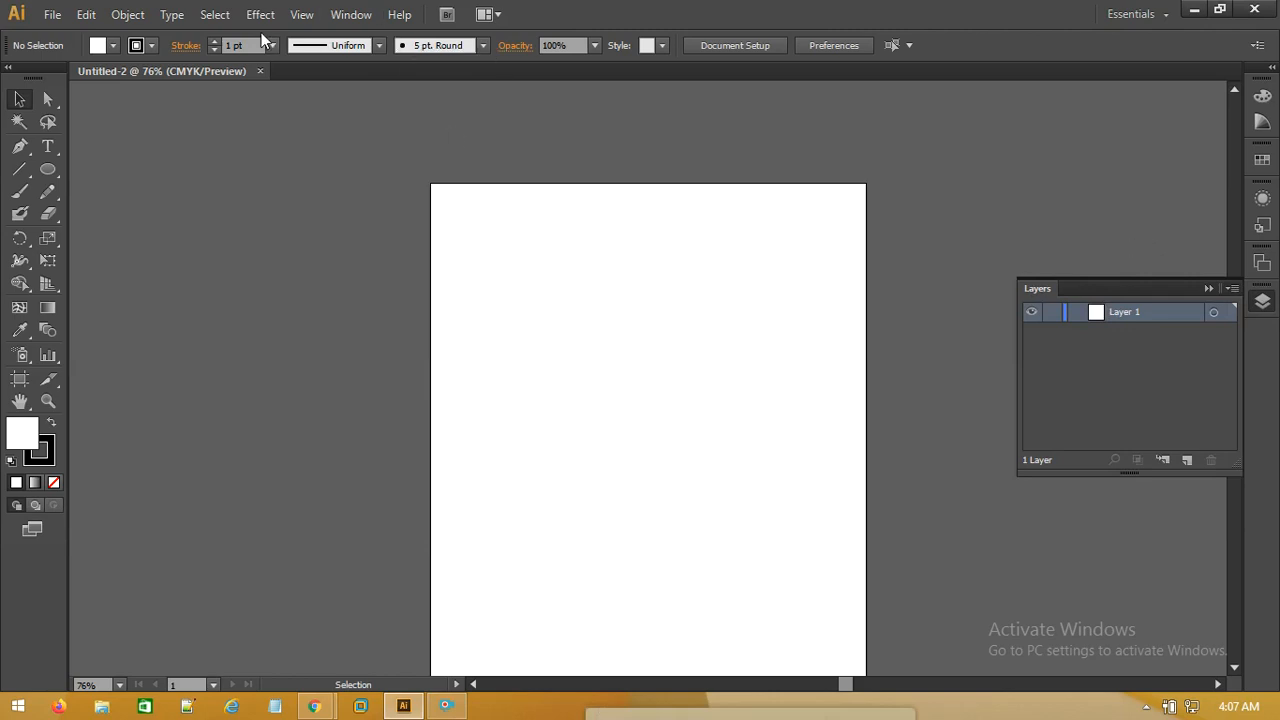
{"action": "left_click", "coordinate": [353, 16]}
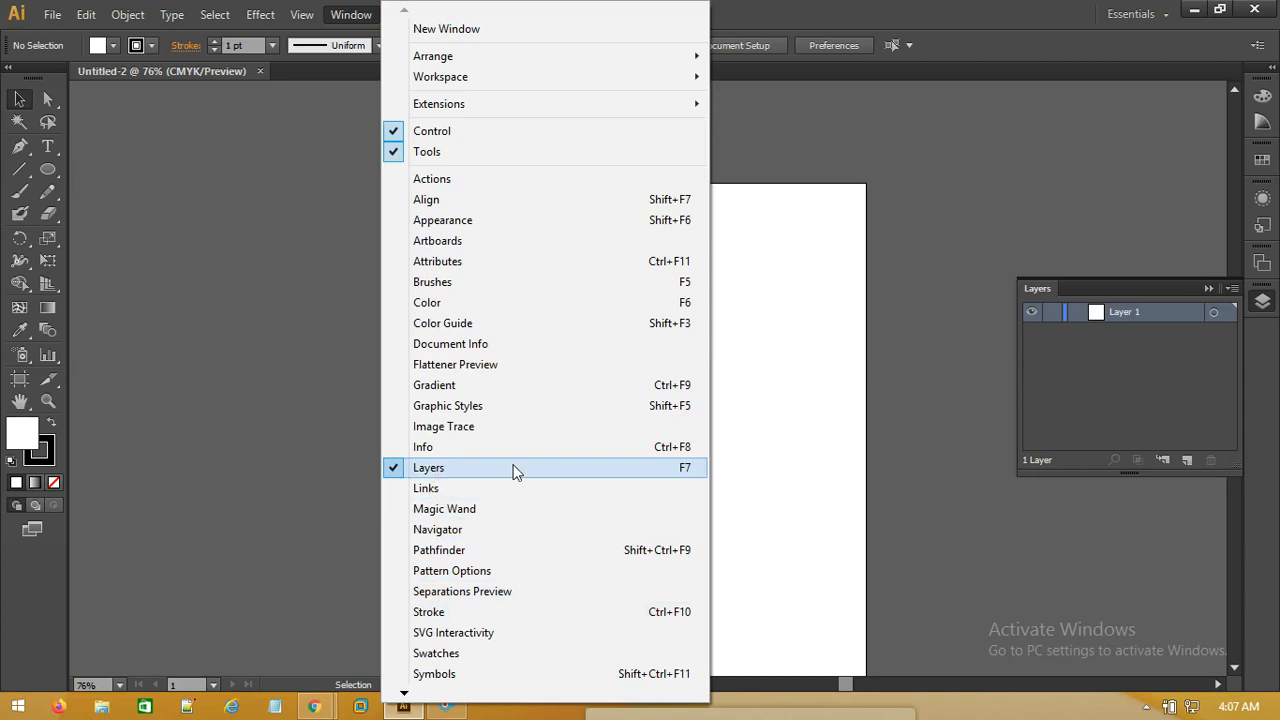
{"action": "left_click", "coordinate": [1028, 301]}
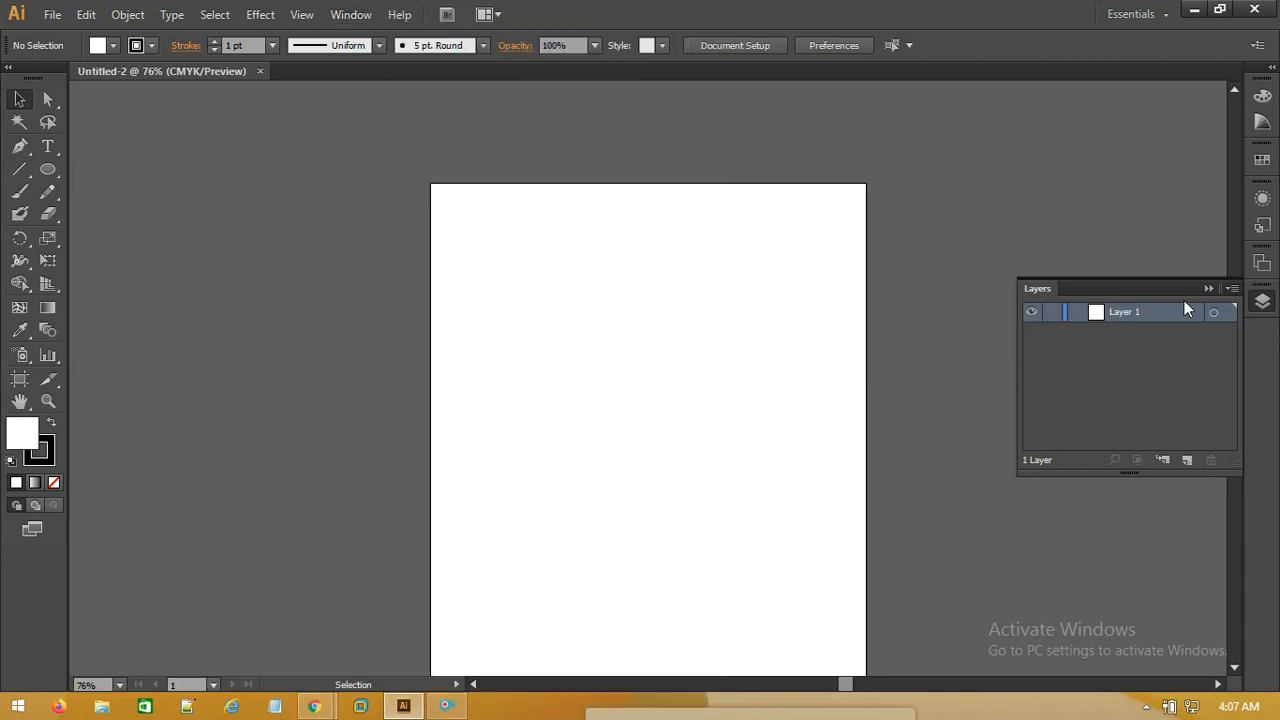
{"action": "left_click", "coordinate": [1254, 310]}
{"action": "right_click", "coordinate": [1262, 304]}
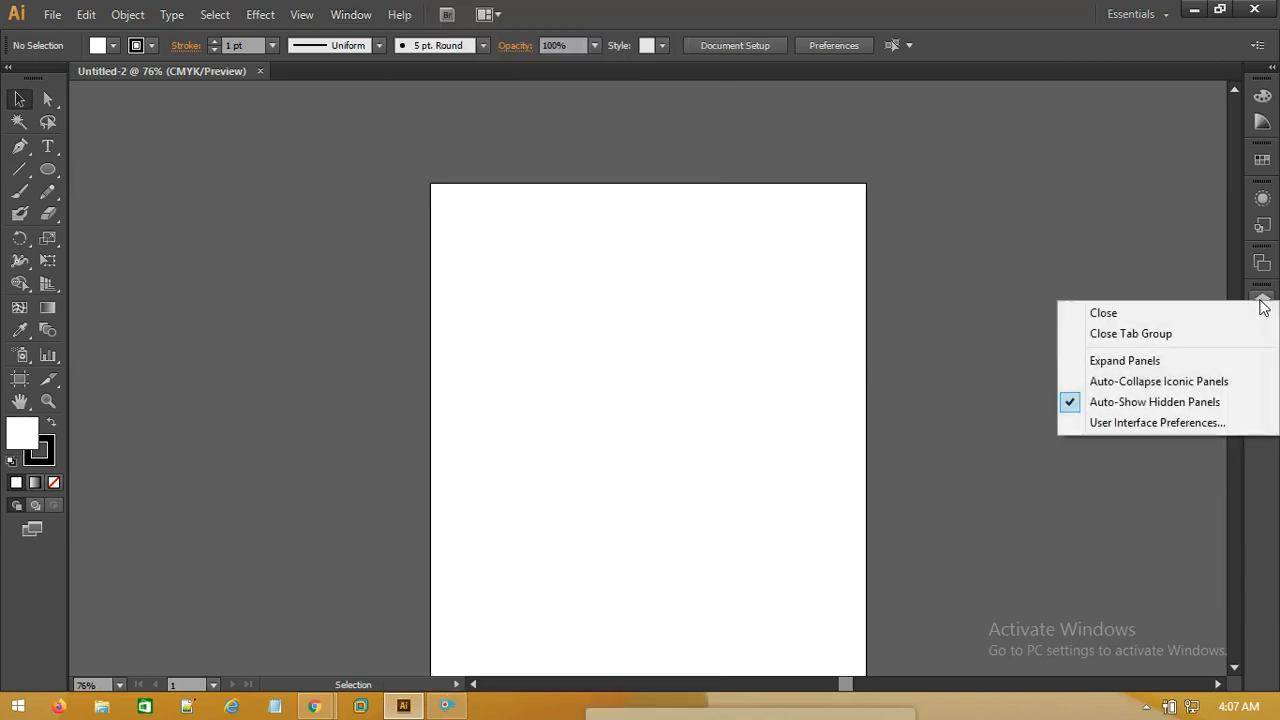
{"action": "left_click", "coordinate": [1049, 218]}
Step: Detach the Layers panel from the dock and close it, reopening and closing it once more
{"action": "left_click_drag", "start_coordinate": [1257, 305], "coordinate": [1146, 305]}
{"action": "left_click", "coordinate": [1156, 272]}
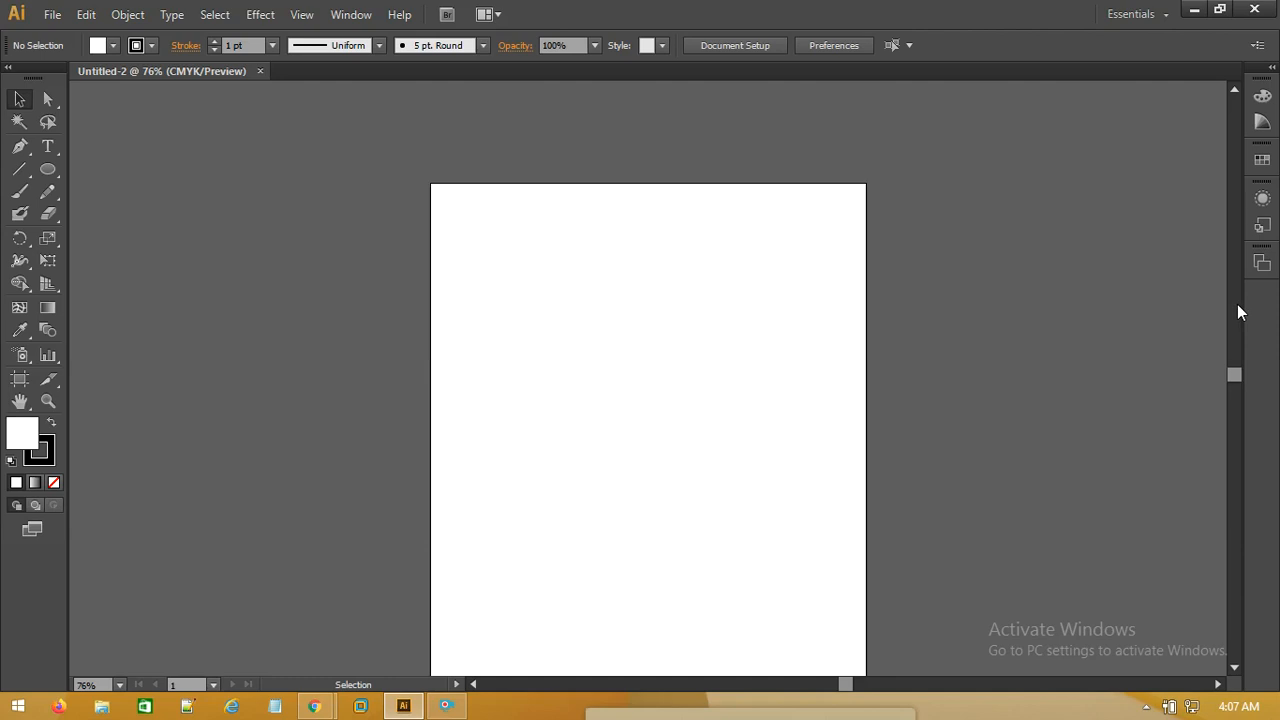
{"action": "scroll", "coordinate": [722, 355], "scroll_direction": "down", "scroll_amount": 3}
{"action": "scroll", "coordinate": [722, 365], "scroll_direction": "up", "scroll_amount": 1}
{"action": "key", "text": "F7"}
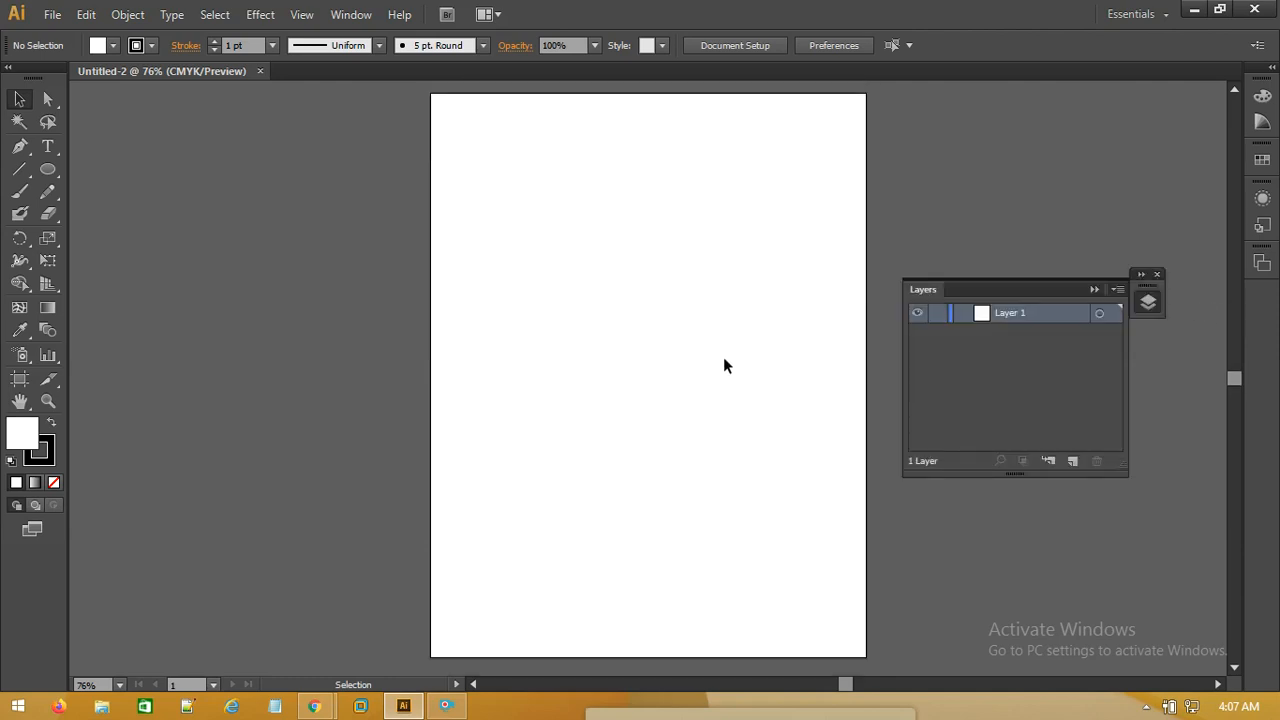
{"action": "left_click", "coordinate": [1156, 274]}
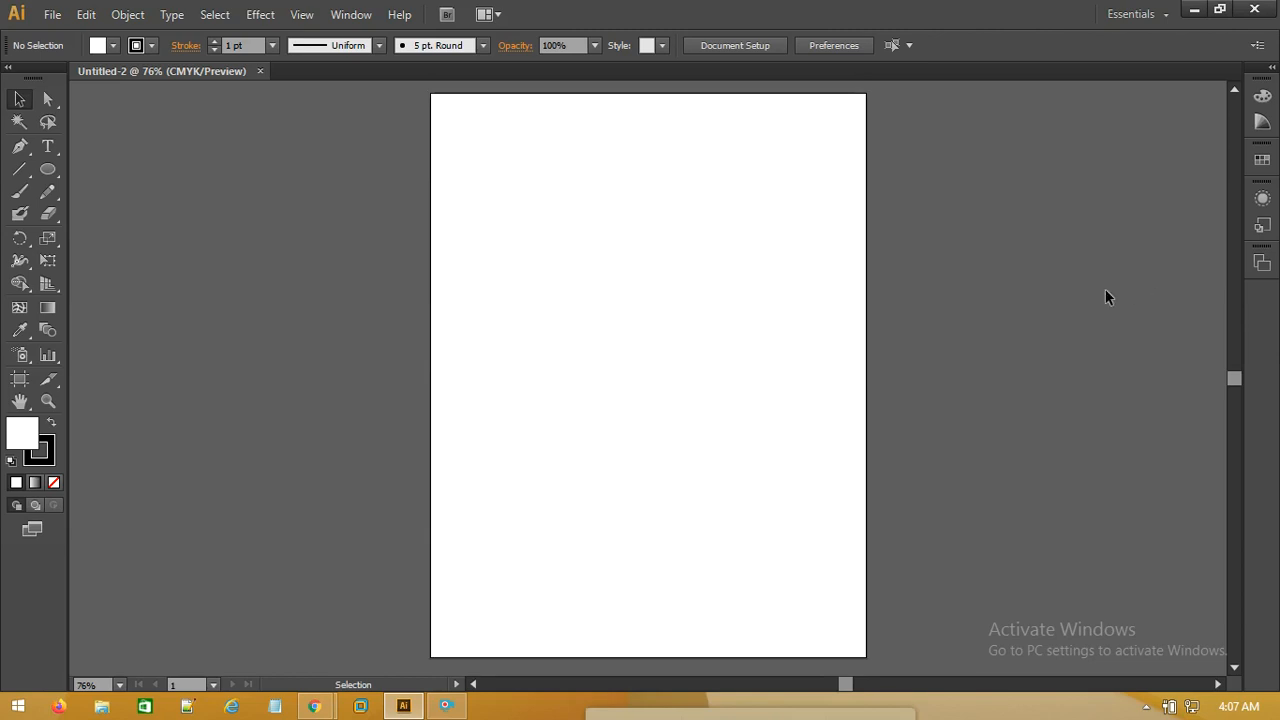
Step: Reopen the Layers panel, expand it fully, and place it floating beside the artboard
{"action": "left_click", "coordinate": [335, 16]}
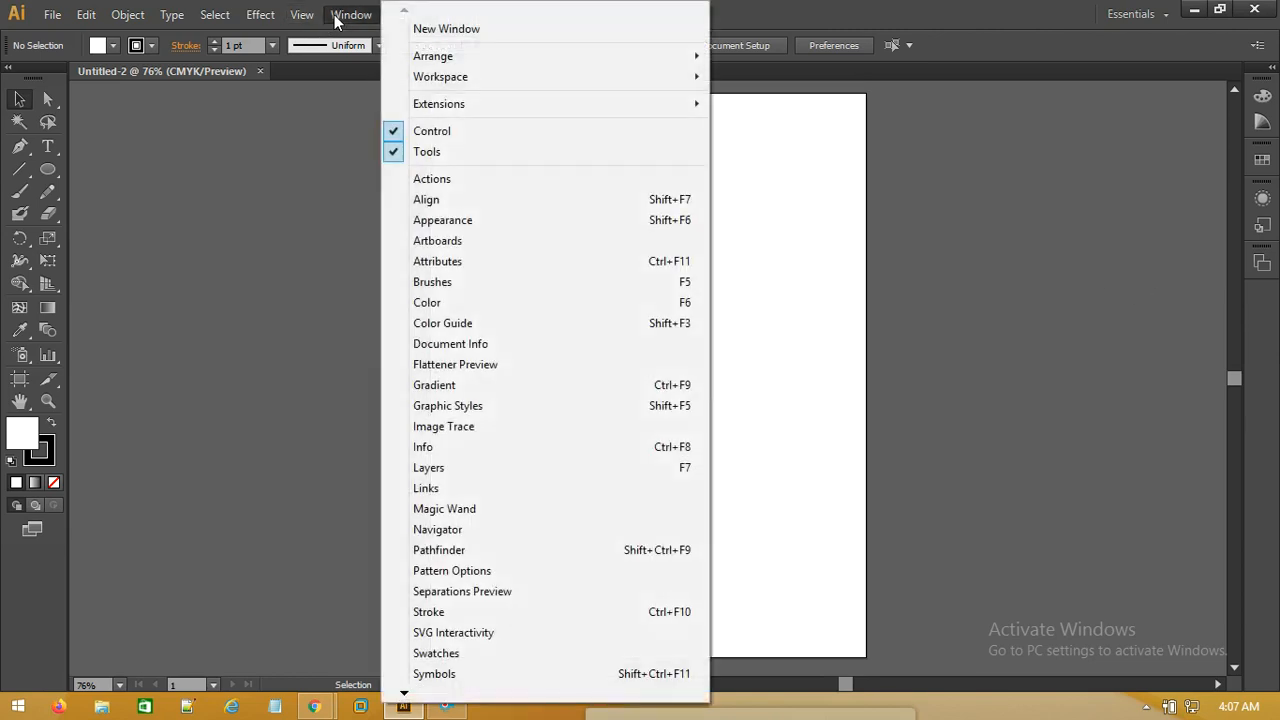
{"action": "left_click", "coordinate": [463, 472]}
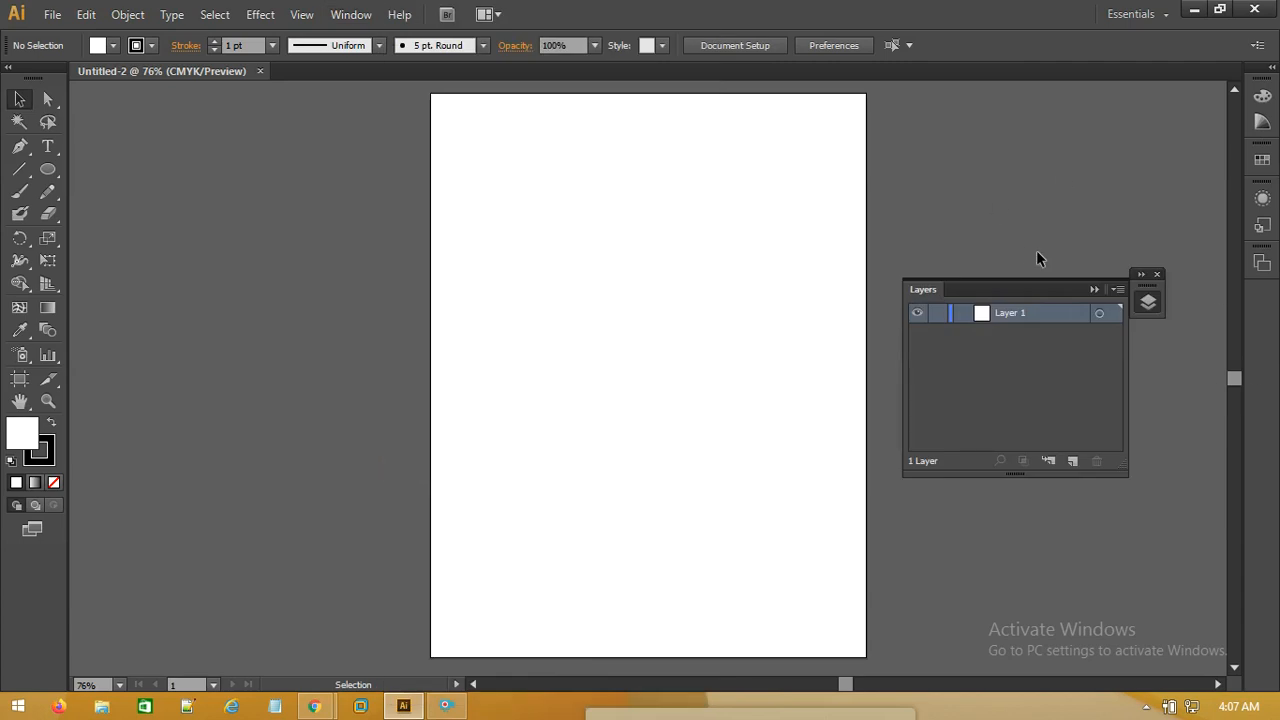
{"action": "left_click", "coordinate": [1141, 275]}
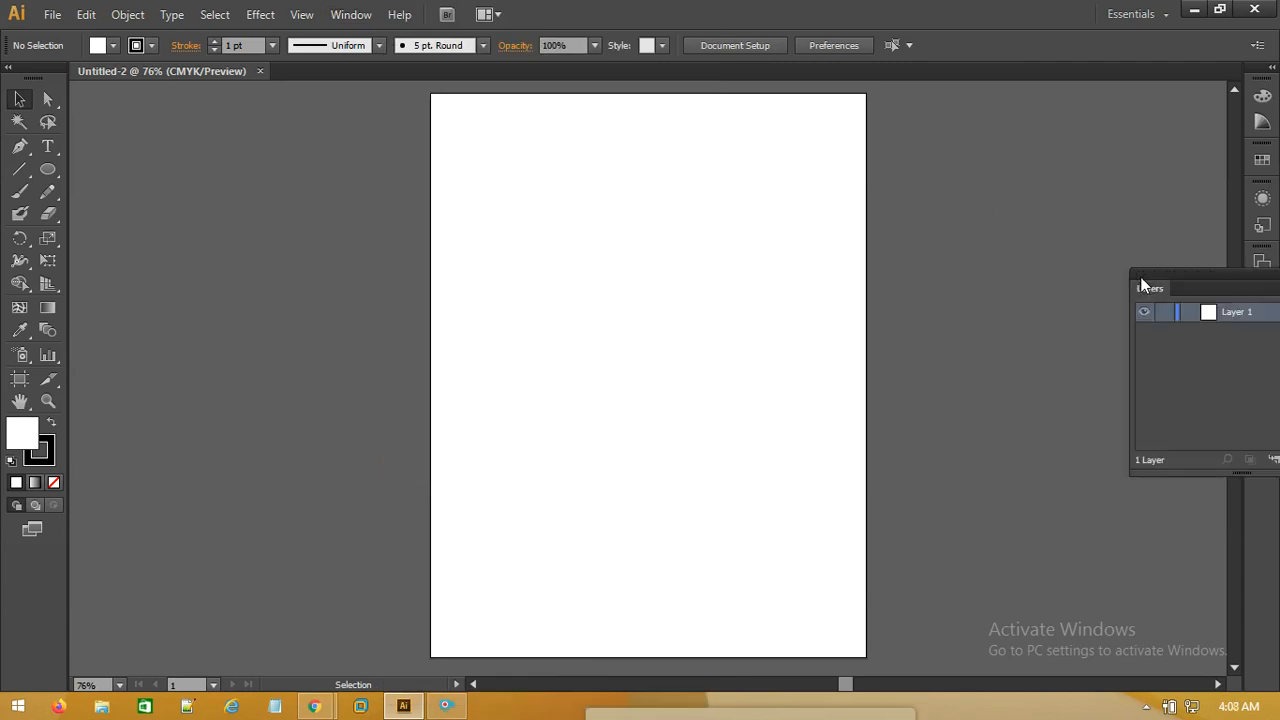
{"action": "left_click_drag", "start_coordinate": [1163, 290], "coordinate": [1029, 288]}
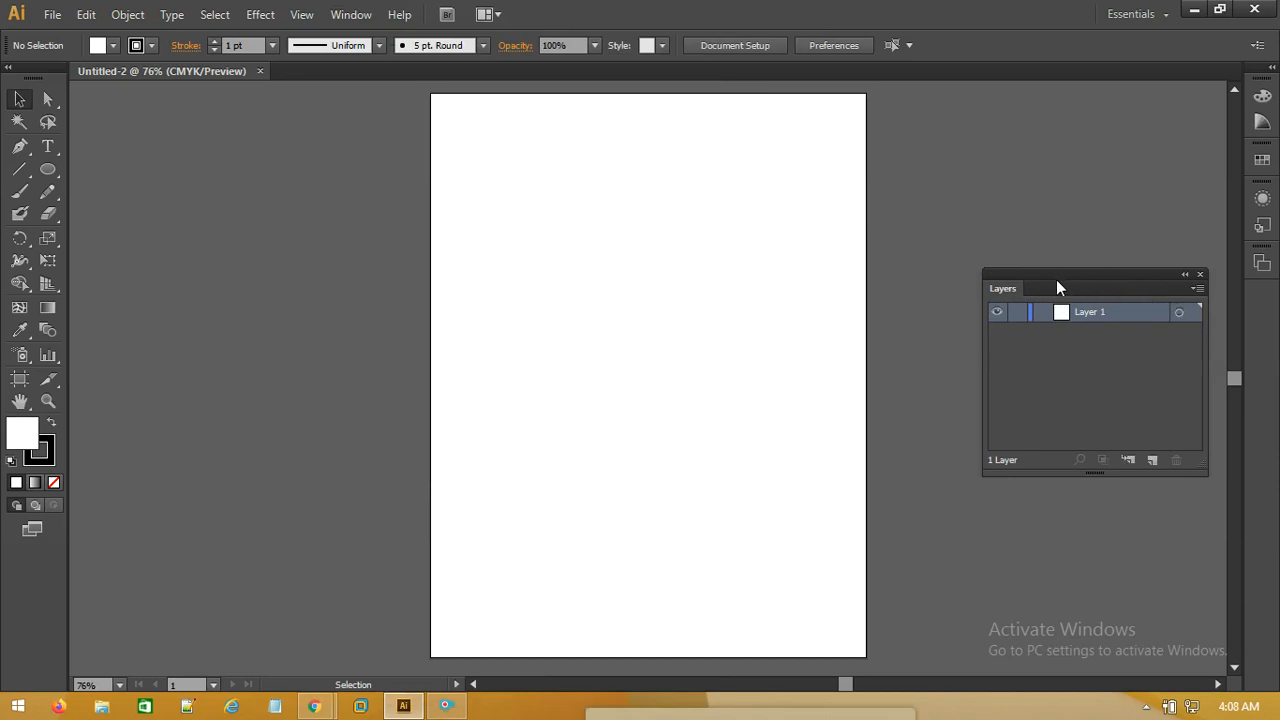
Step: Dock the Layers panel as a collapsed icon beneath the other panel icons in the same dock column
{"action": "left_click_drag", "start_coordinate": [1055, 268], "coordinate": [1240, 330]}
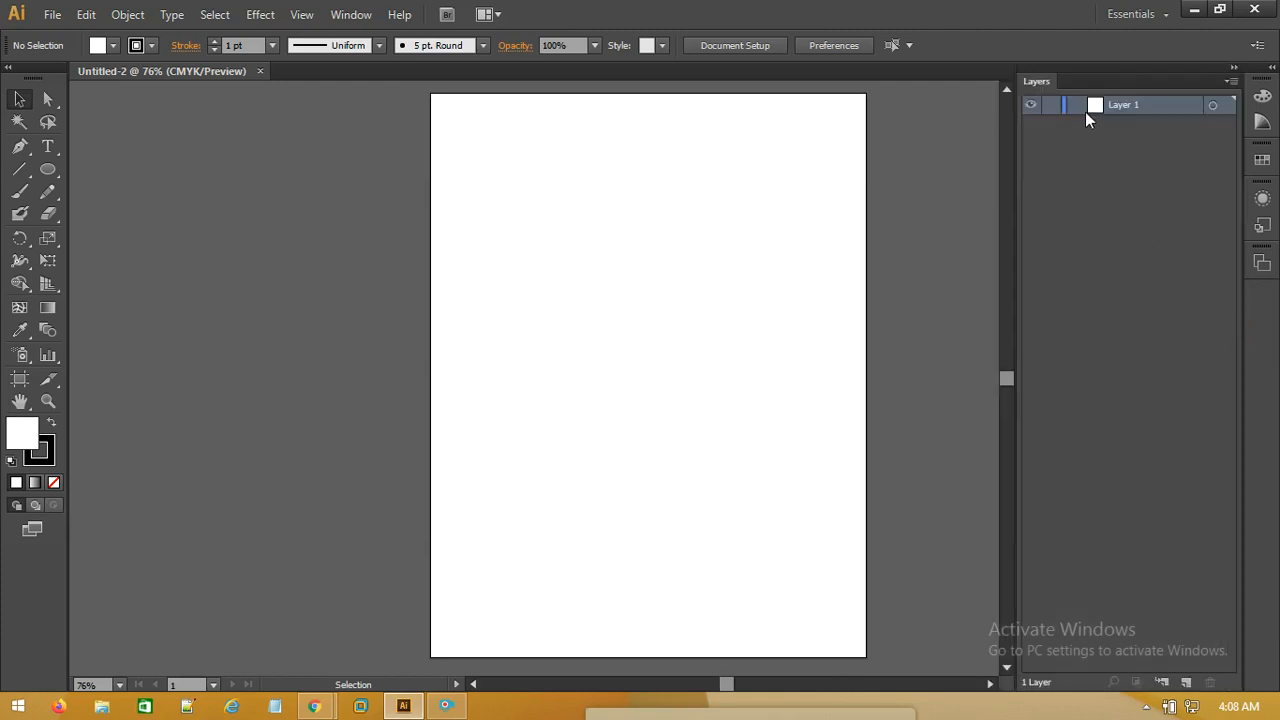
{"action": "left_click", "coordinate": [1234, 67]}
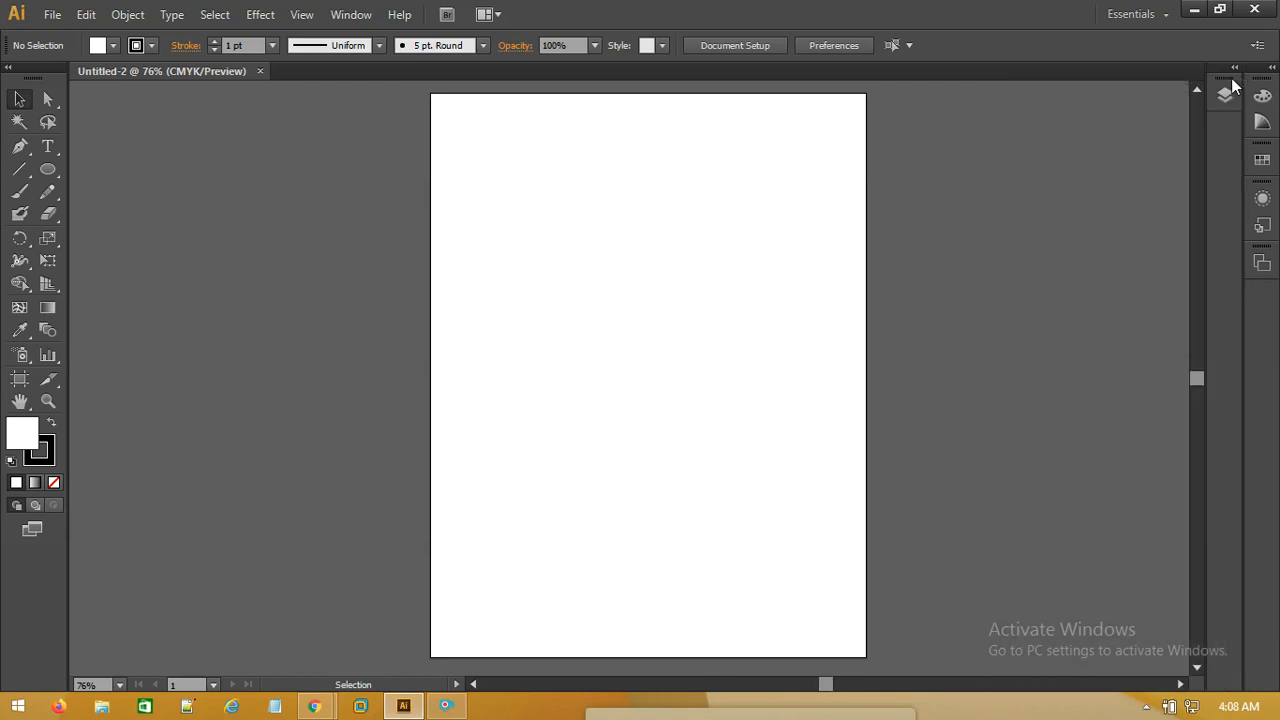
{"action": "left_click_drag", "start_coordinate": [1226, 97], "coordinate": [1274, 314]}
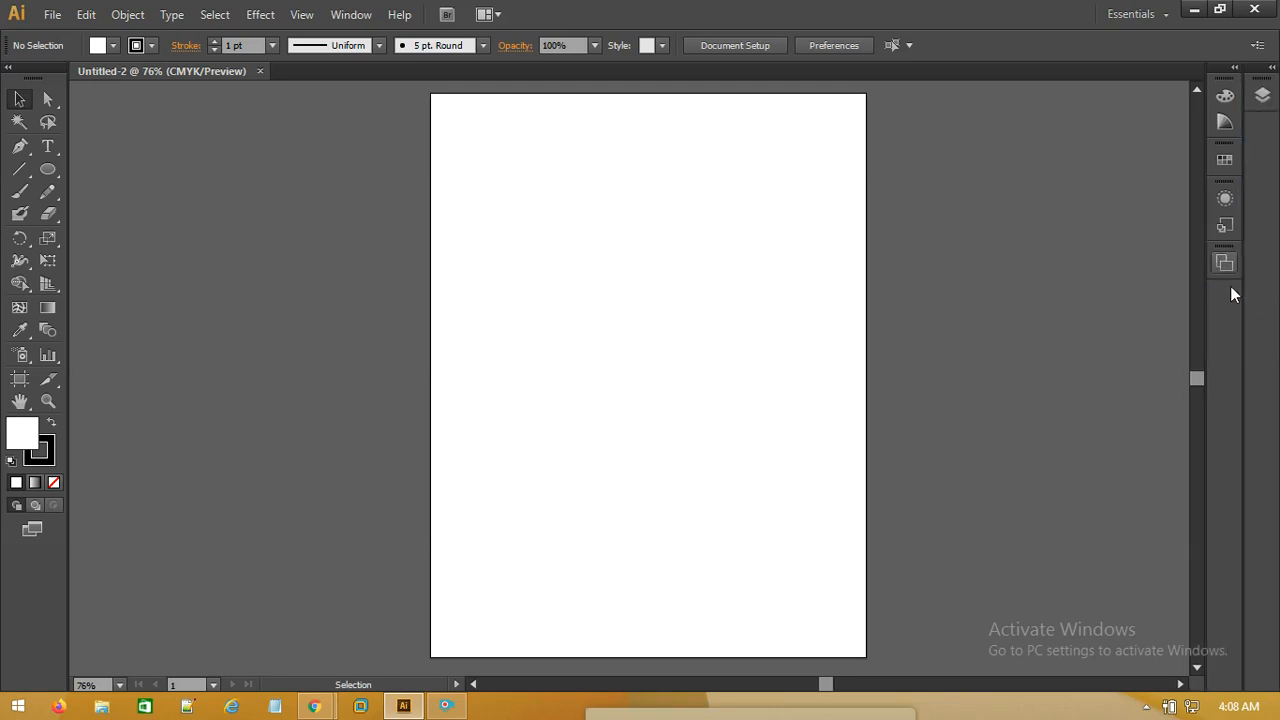
{"action": "left_click_drag", "start_coordinate": [1262, 97], "coordinate": [1233, 296]}
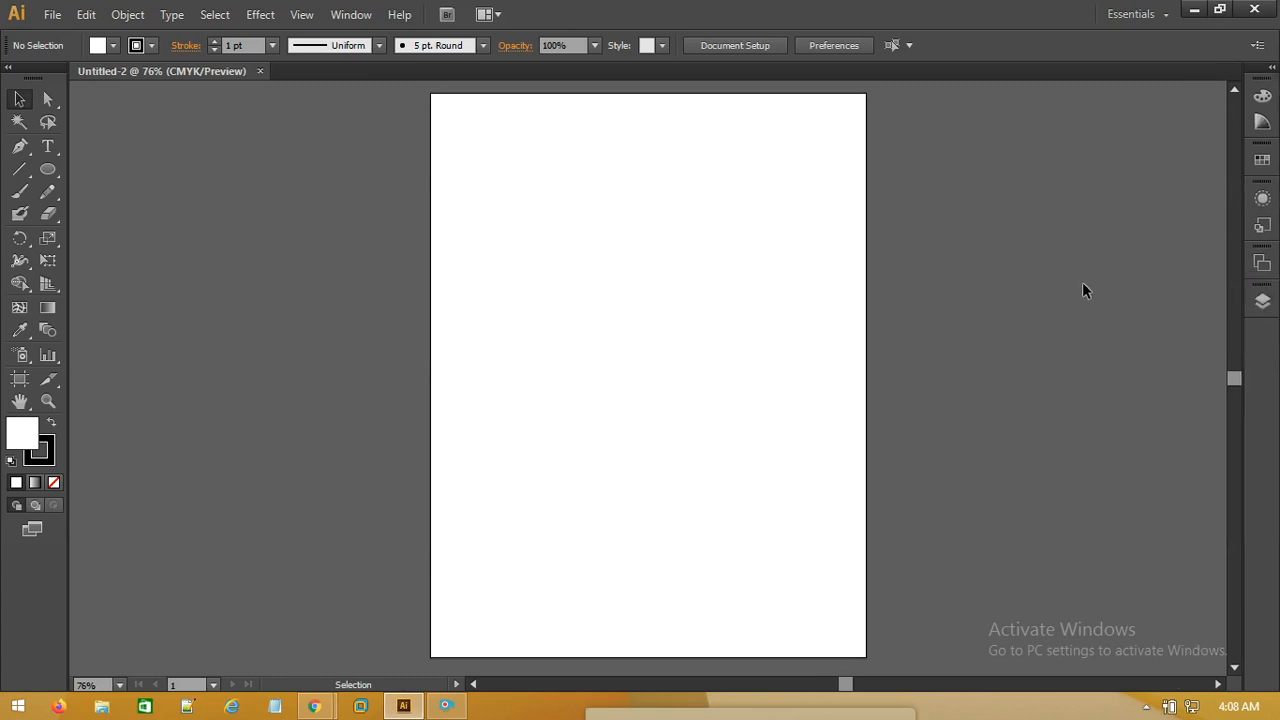
Step: Expand the docked Layers panel and float it beside the upper part of the artboard
{"action": "left_click", "coordinate": [1259, 308]}
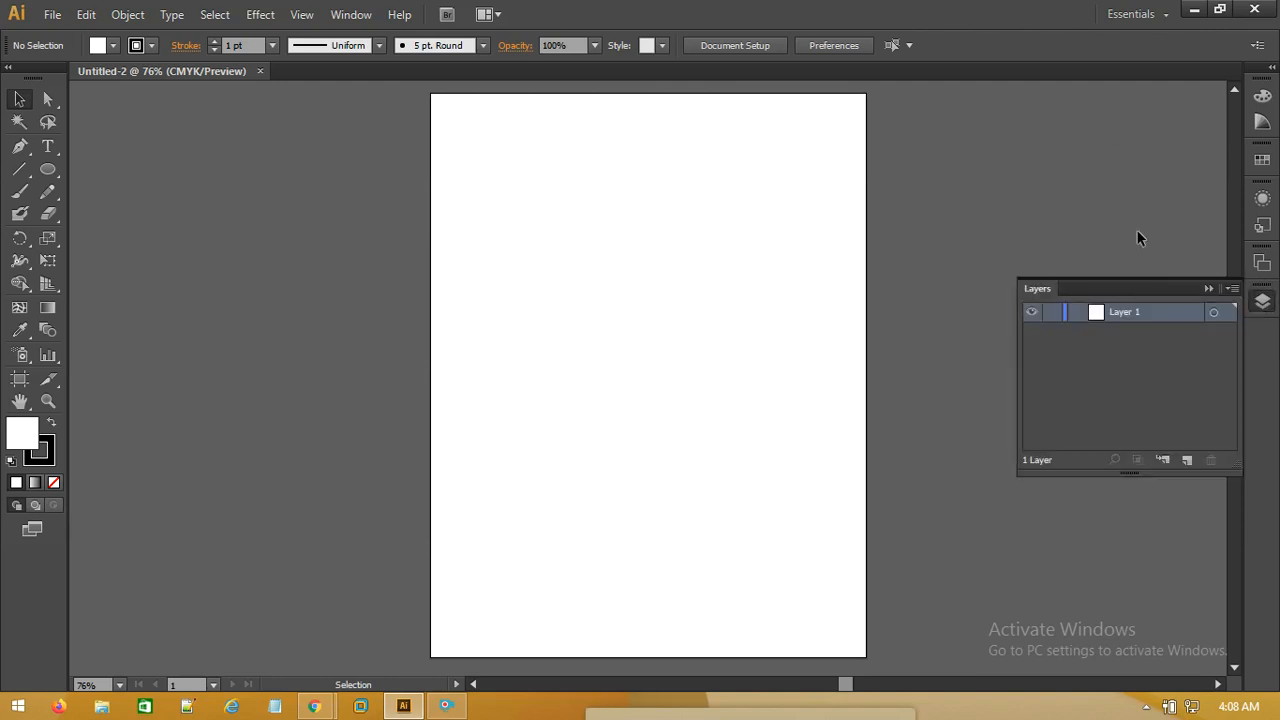
{"action": "left_click_drag", "start_coordinate": [1118, 288], "coordinate": [1115, 108]}
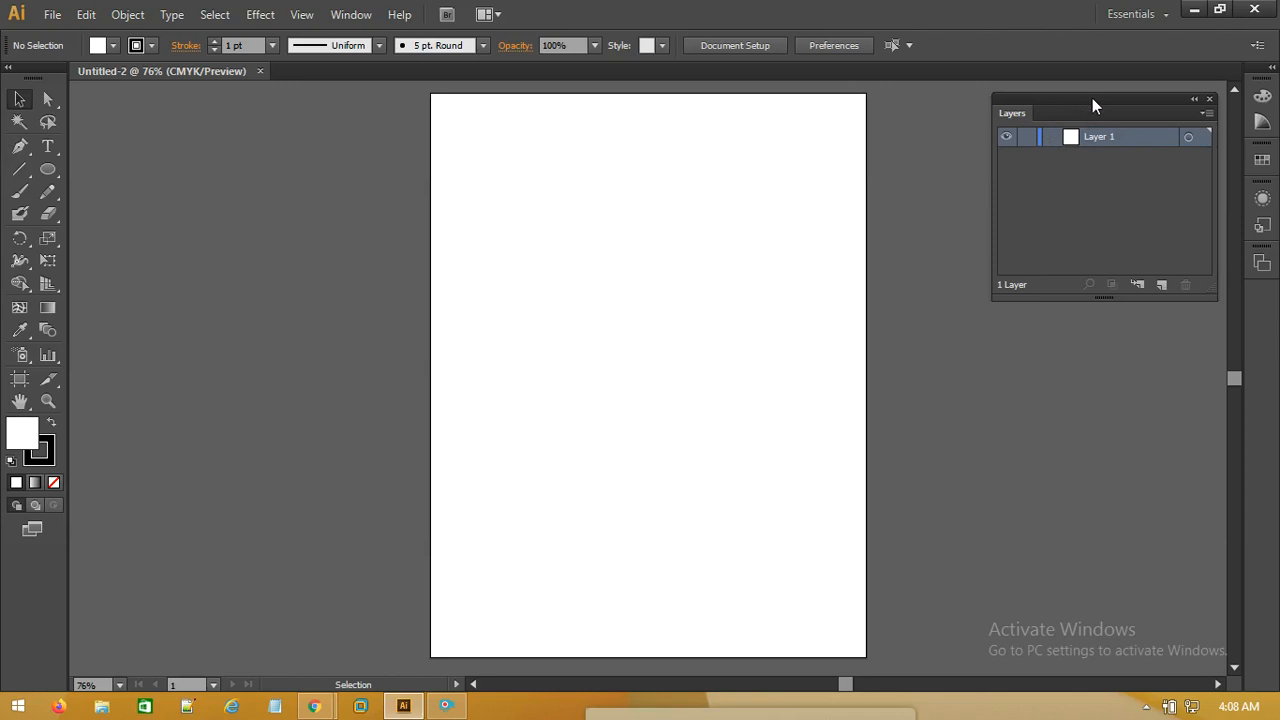
Step: Draw a rectangle in the upper part of the artboard and fill it with a medium blue
{"action": "left_click_drag", "start_coordinate": [47, 169], "coordinate": [70, 169]}
{"action": "left_click_drag", "start_coordinate": [512, 171], "coordinate": [662, 283]}
{"action": "double_click", "coordinate": [24, 440]}
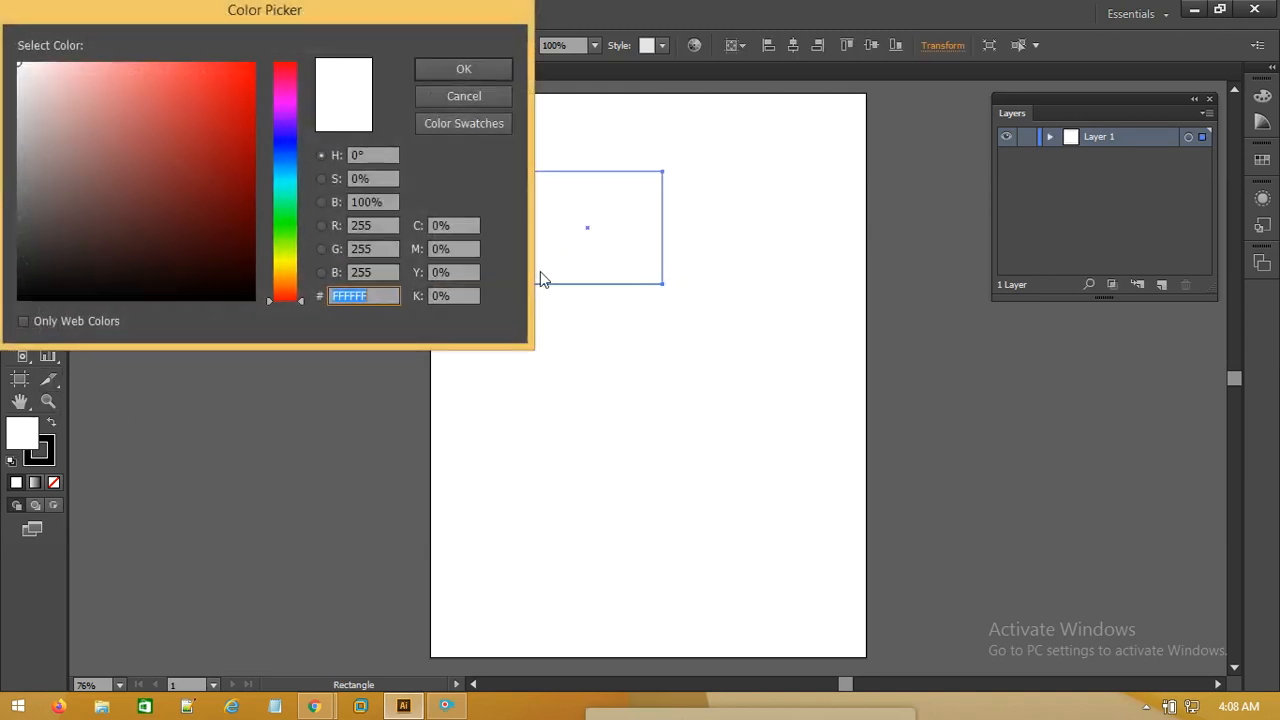
{"action": "left_click", "coordinate": [286, 144]}
{"action": "left_click", "coordinate": [214, 134]}
{"action": "left_click", "coordinate": [437, 75]}
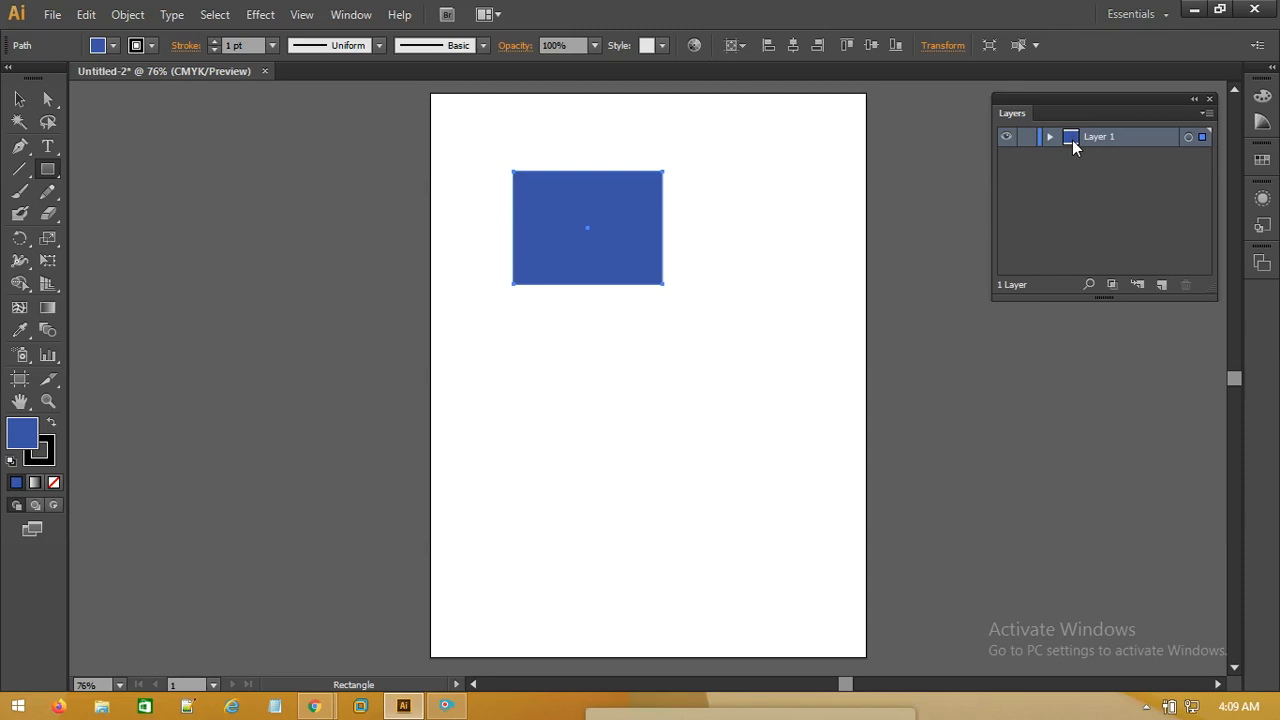
Step: Draw two more rectangles below the blue one, the second overlapping the upper right corner of the first
{"action": "left_click", "coordinate": [54, 172]}
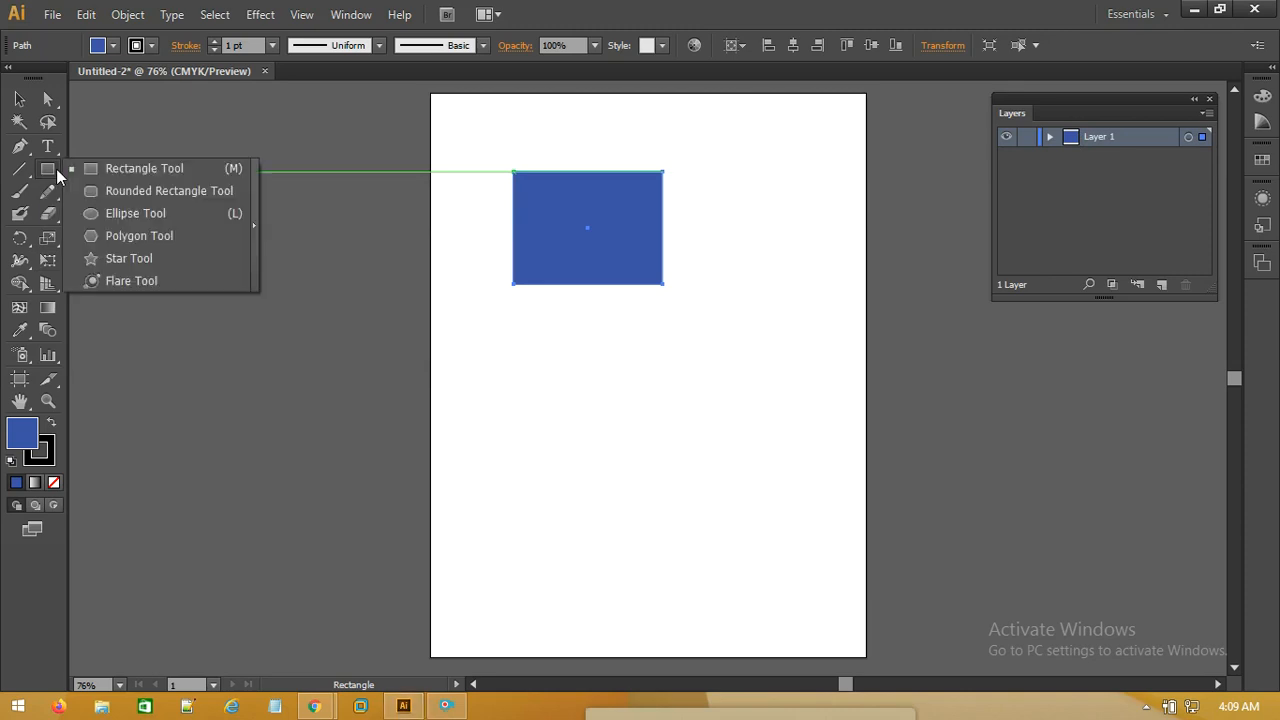
{"action": "left_click", "coordinate": [107, 171]}
{"action": "left_click_drag", "start_coordinate": [472, 349], "coordinate": [631, 499]}
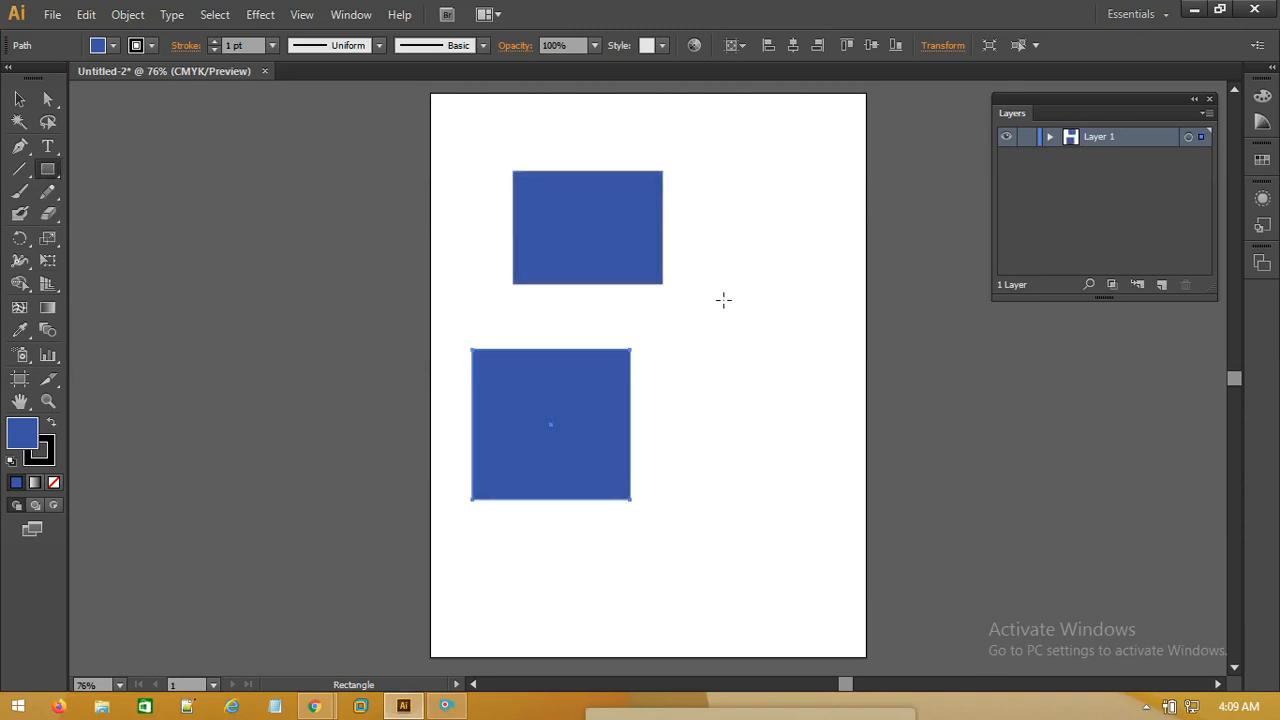
{"action": "left_click_drag", "start_coordinate": [599, 300], "coordinate": [768, 443]}
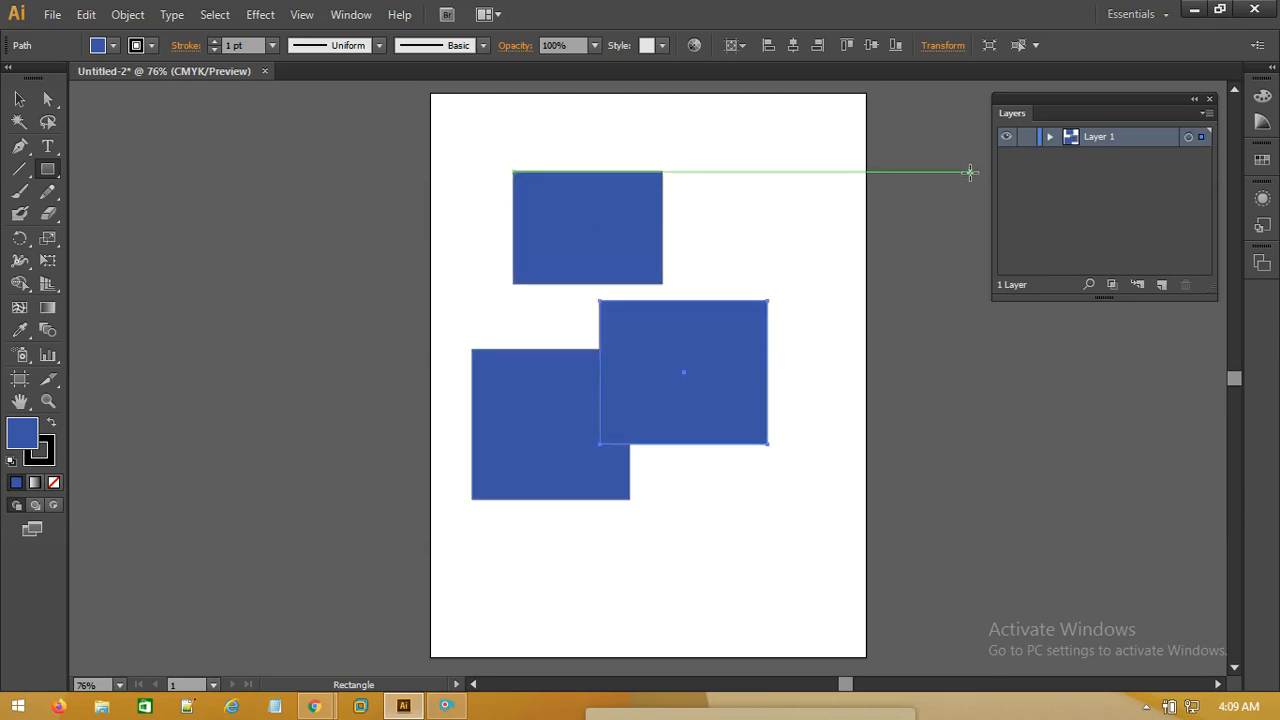
Step: Open the Swatches, move the Layers panel below them, and fill the selected overlapping rectangle with yellow
{"action": "left_click", "coordinate": [19, 99]}
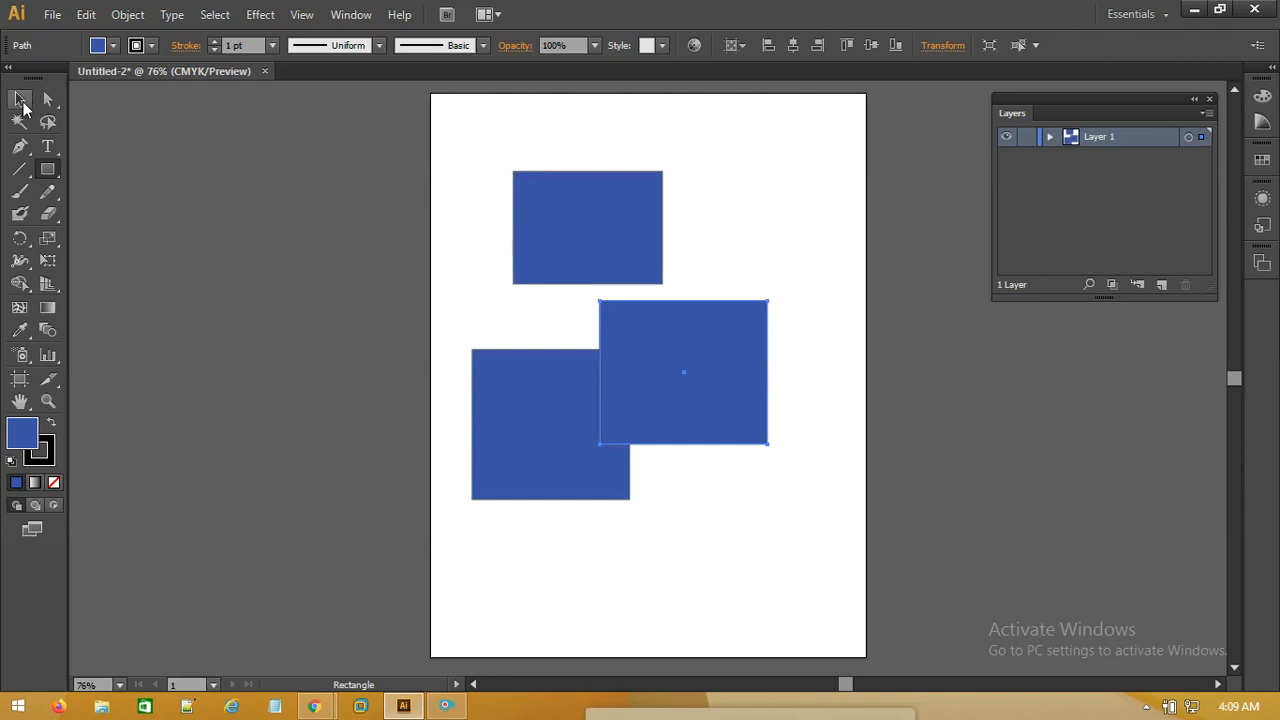
{"action": "left_click", "coordinate": [1262, 159]}
{"action": "left_click_drag", "start_coordinate": [1033, 116], "coordinate": [1044, 296]}
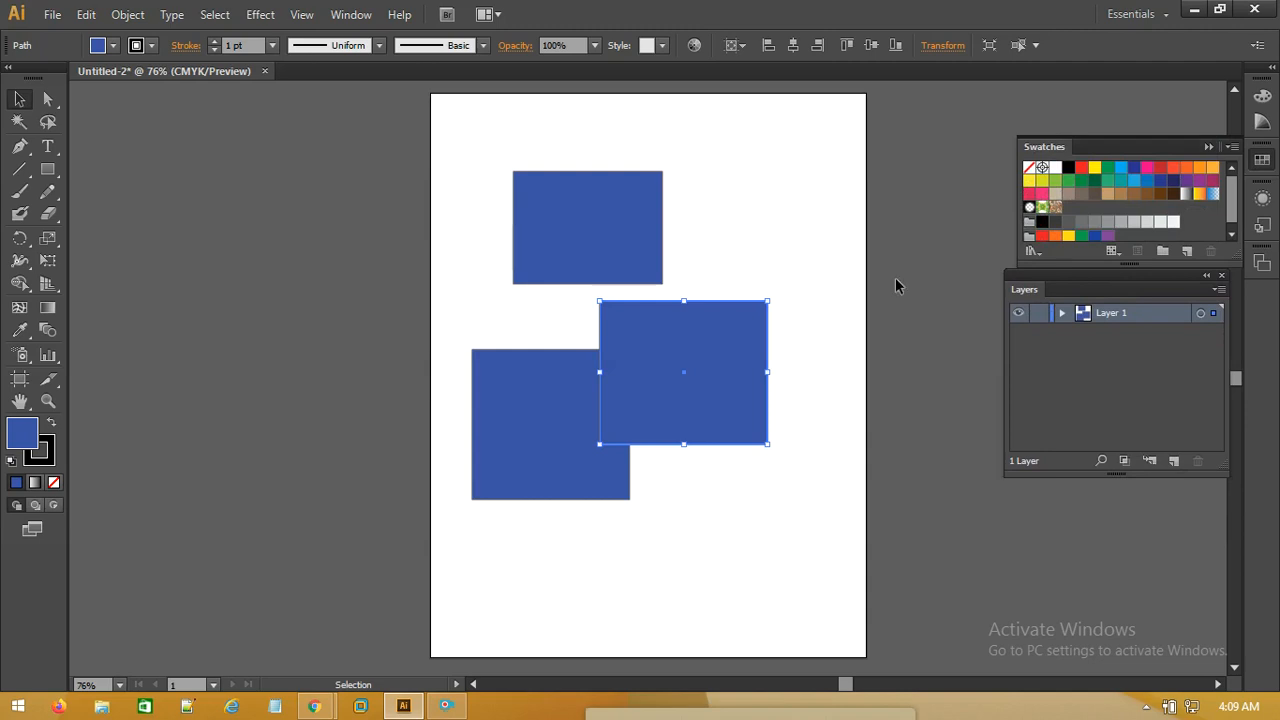
{"action": "left_click", "coordinate": [1095, 167]}
Step: Fill the lower left rectangle with the magenta pink swatch and leave all shapes deselected
{"action": "left_click", "coordinate": [573, 410]}
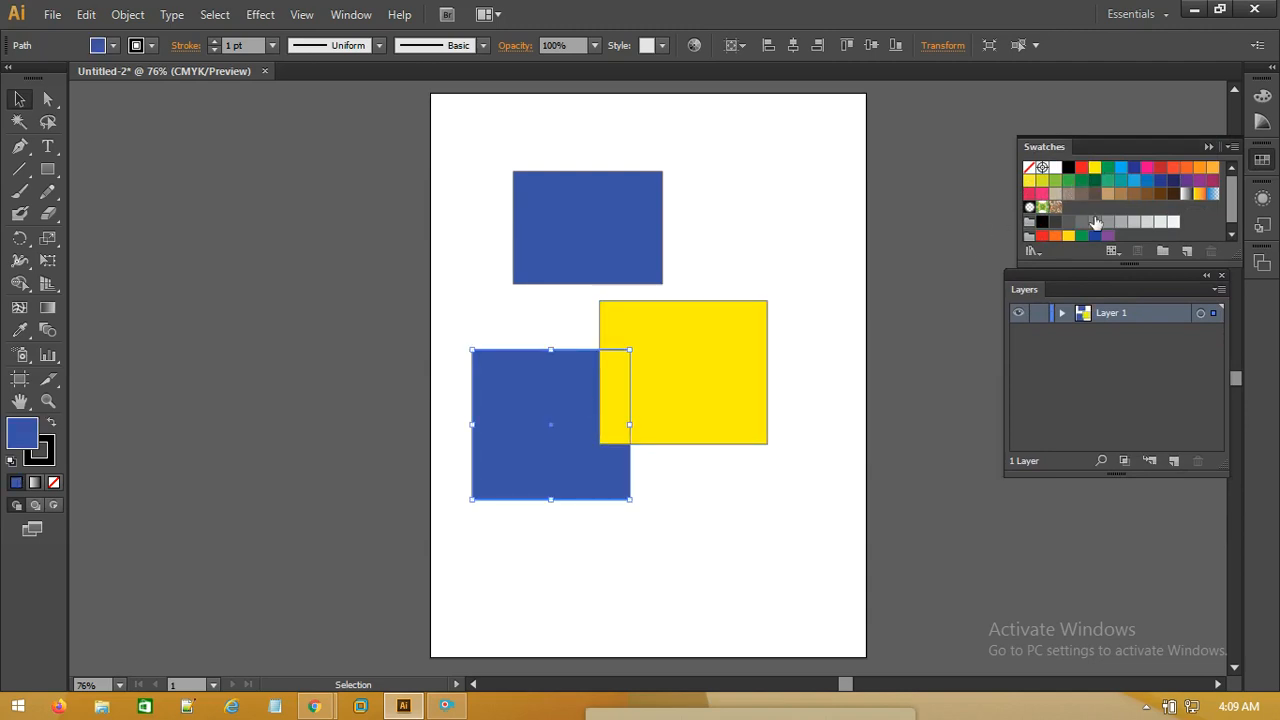
{"action": "left_click", "coordinate": [1147, 167]}
{"action": "left_click", "coordinate": [783, 201]}
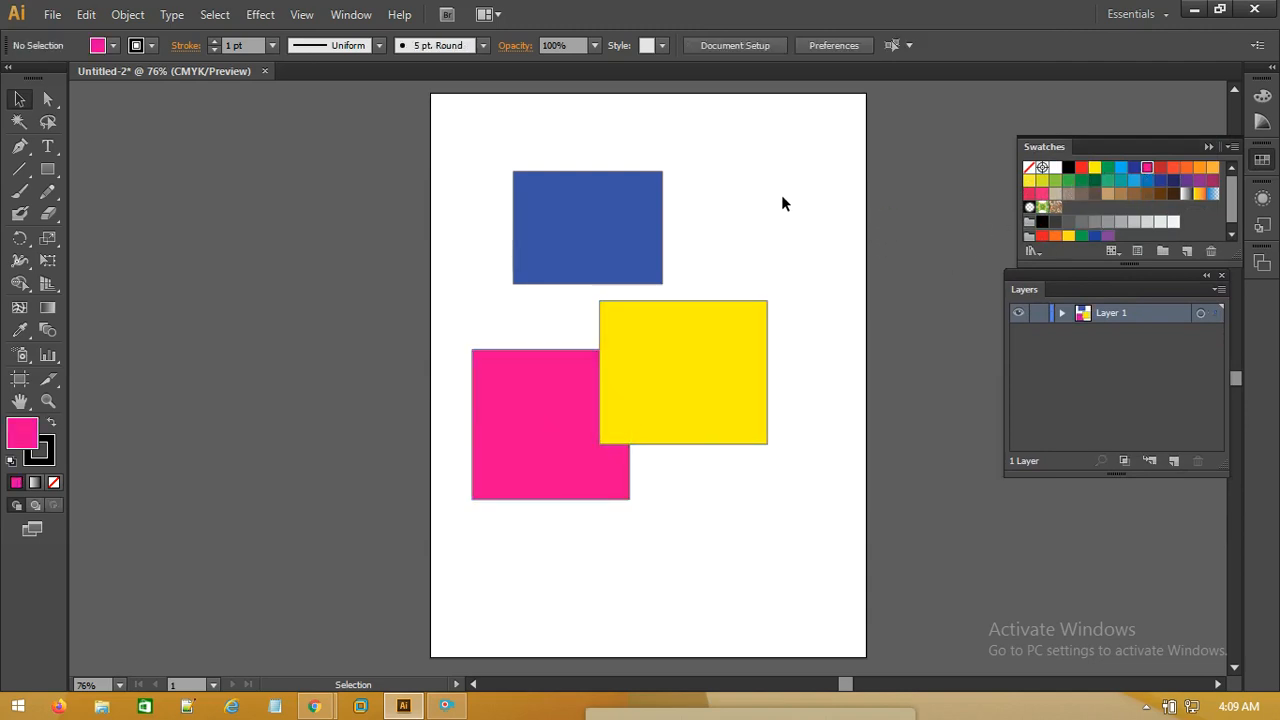
{"action": "left_click", "coordinate": [631, 243]}
{"action": "left_click", "coordinate": [759, 217]}
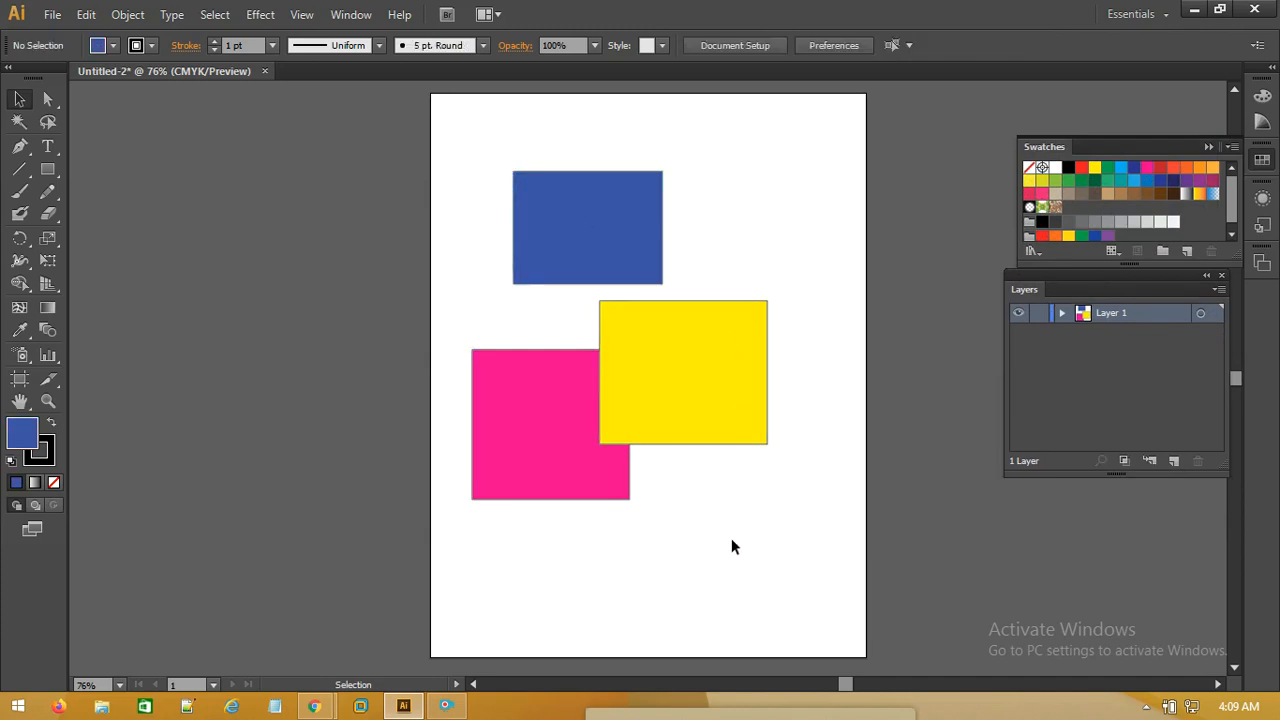
Step: Draw a fourth rectangle overlapping the lower left part of the blue rectangle and fill it with orange
{"action": "left_click_drag", "start_coordinate": [1042, 282], "coordinate": [1043, 297]}
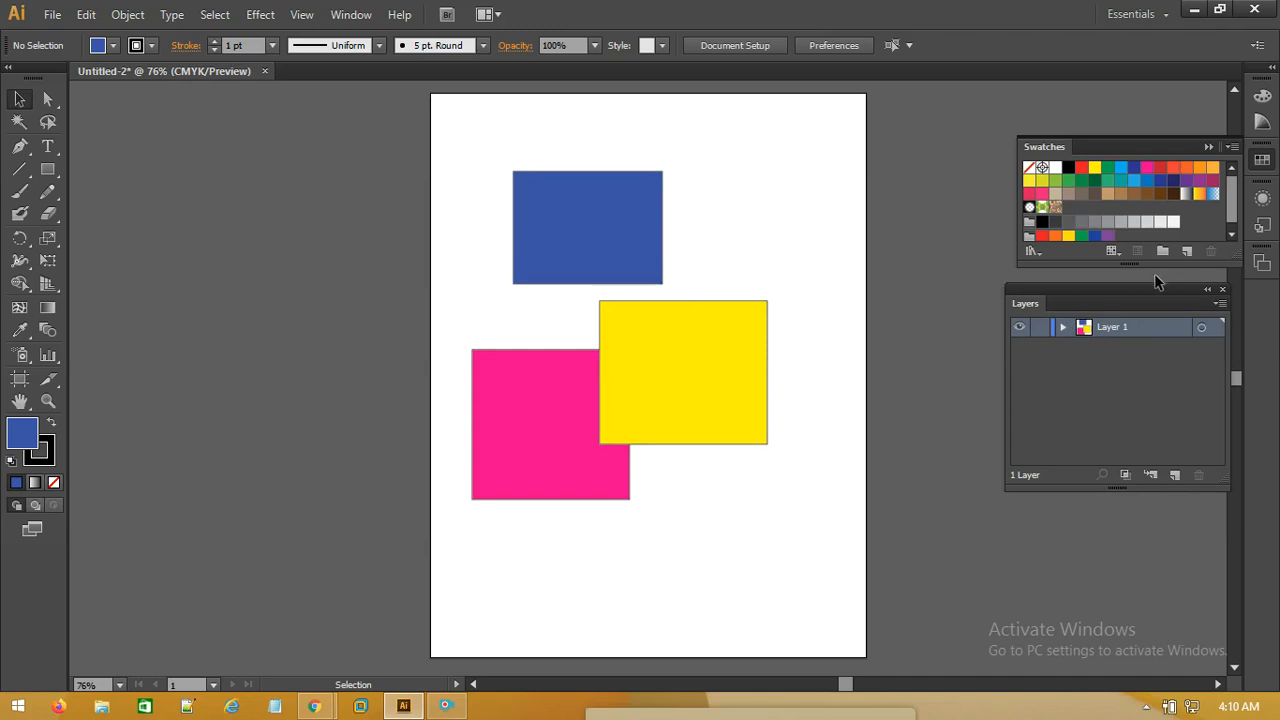
{"action": "left_click", "coordinate": [47, 169]}
{"action": "left_click", "coordinate": [144, 168]}
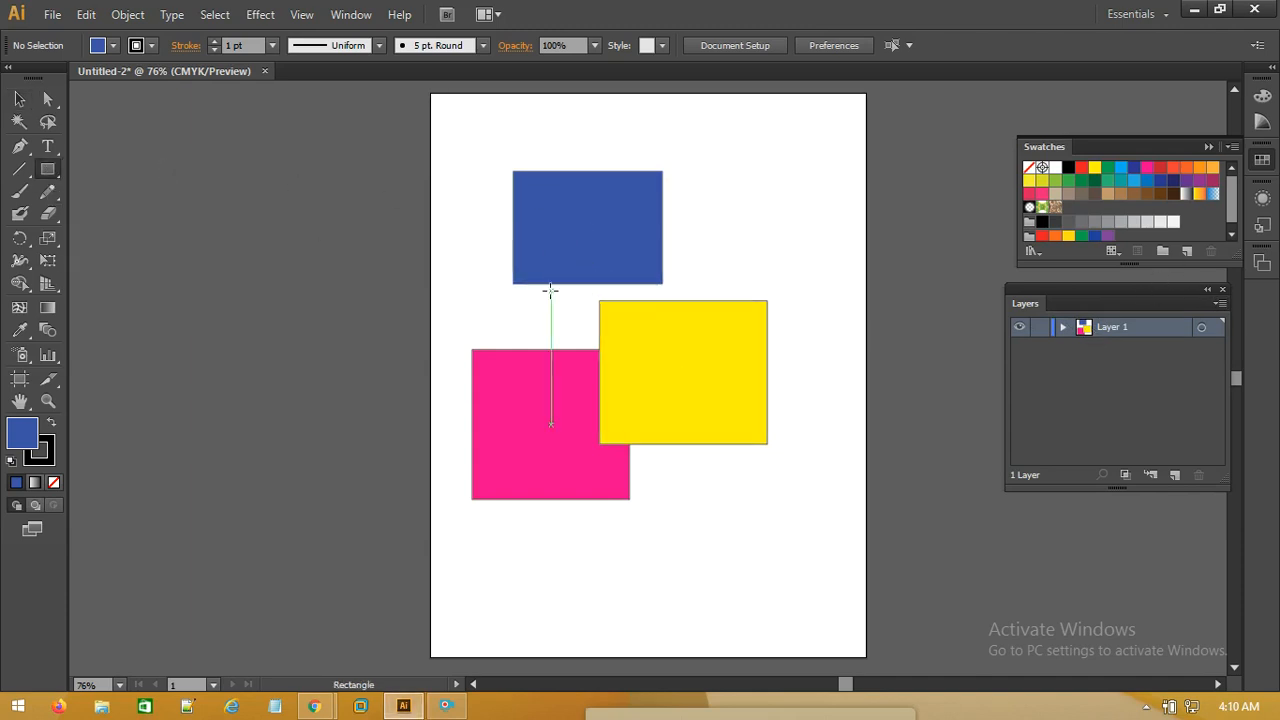
{"action": "left_click_drag", "start_coordinate": [446, 209], "coordinate": [551, 327]}
{"action": "left_click", "coordinate": [1186, 167]}
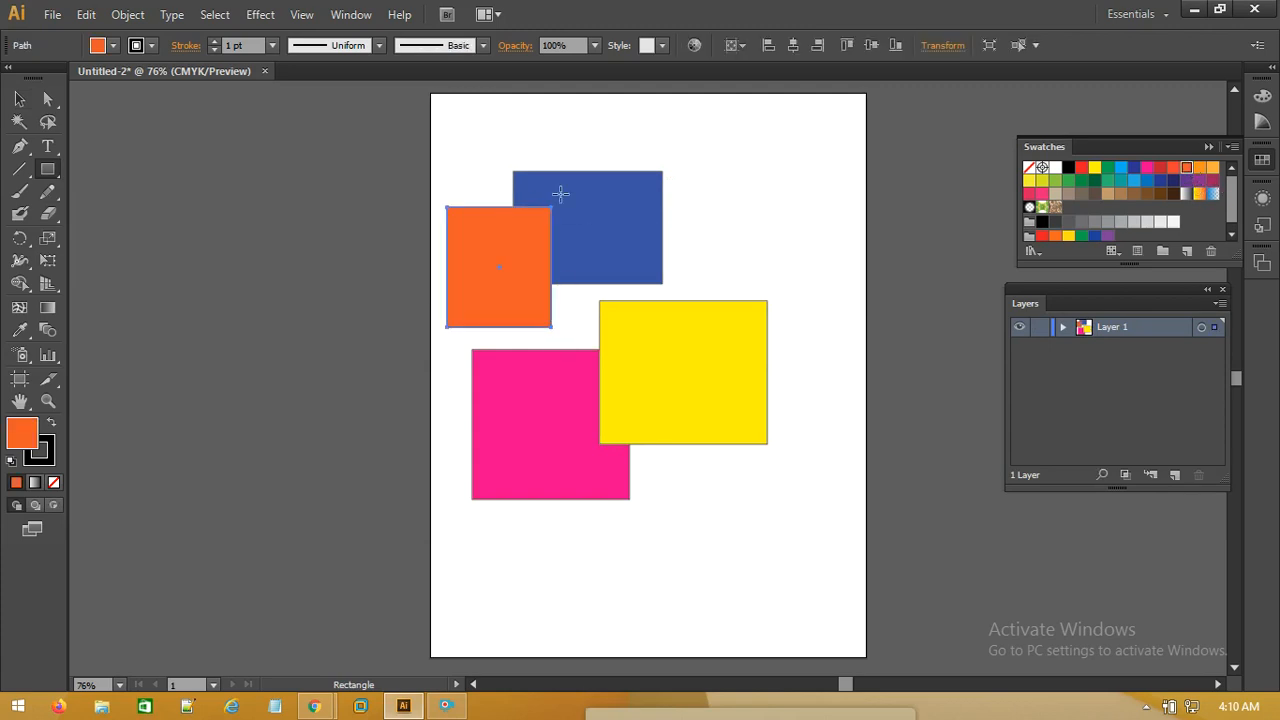
Step: Switch to the Selection tool, select the blue, orange, yellow and pink rectangles individually, and leave everything deselected
{"action": "left_click", "coordinate": [21, 101]}
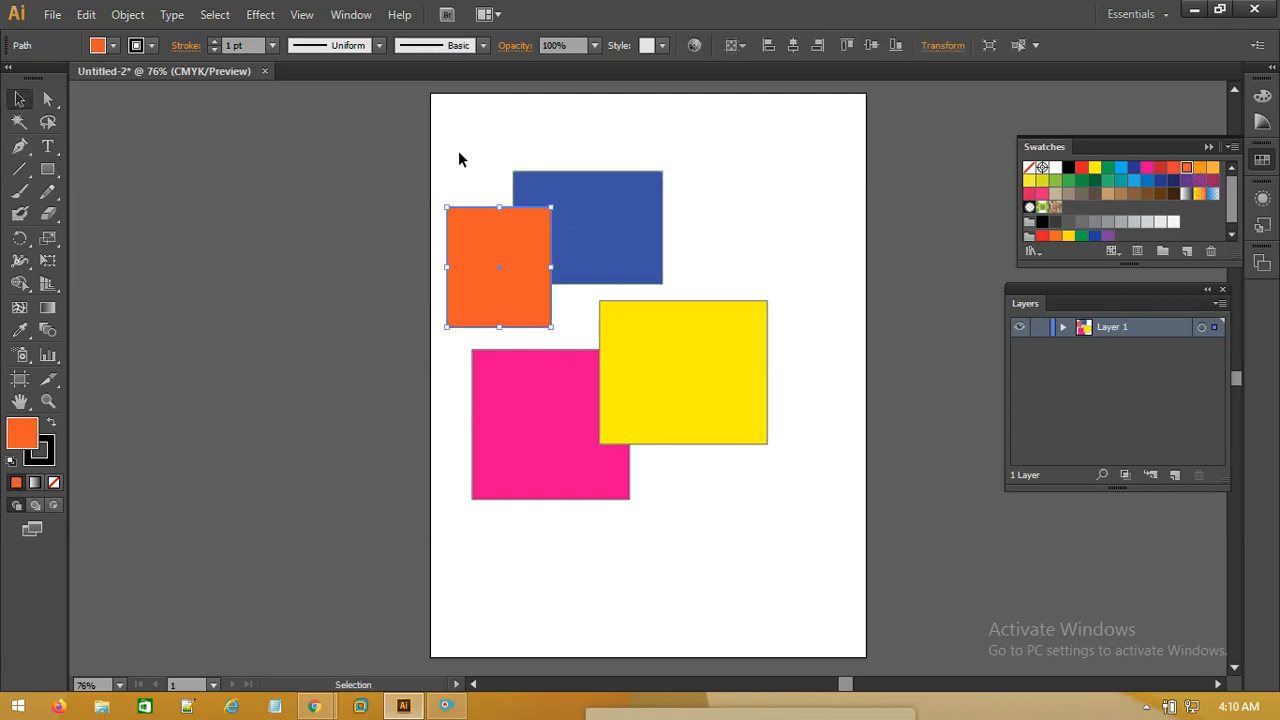
{"action": "left_click", "coordinate": [572, 158]}
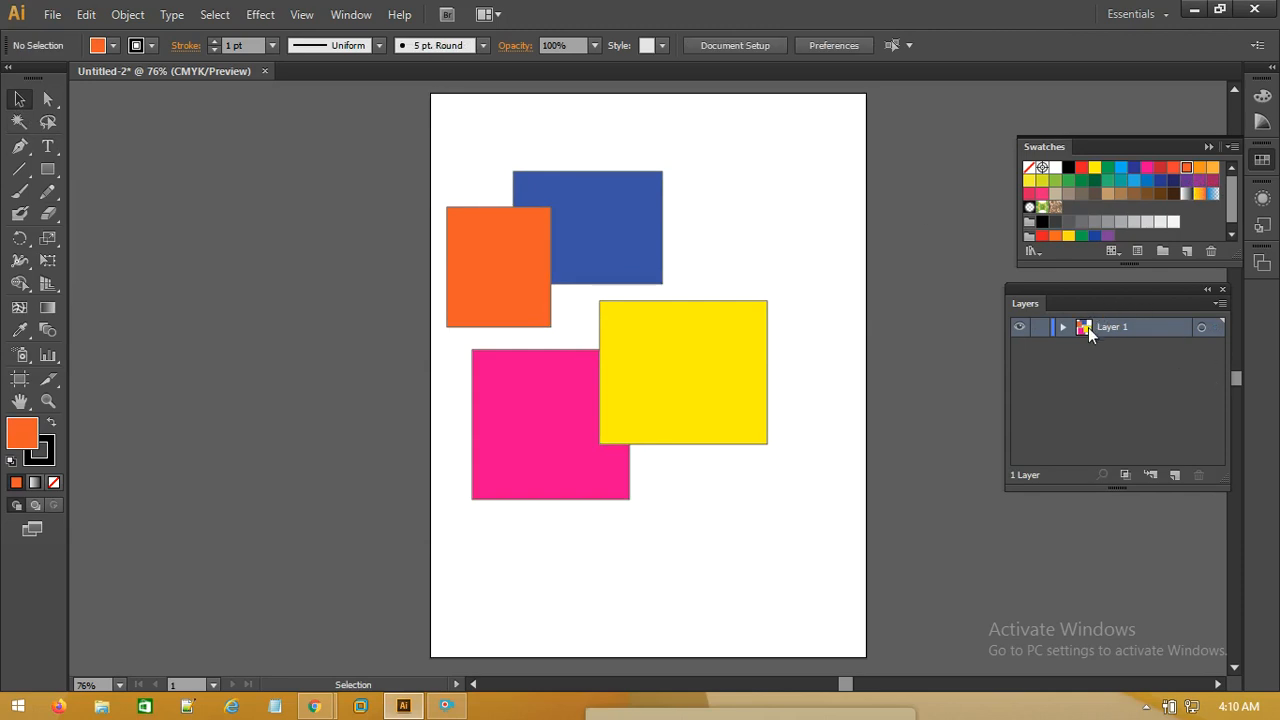
{"action": "left_click", "coordinate": [645, 255]}
{"action": "left_click", "coordinate": [510, 312]}
{"action": "left_click", "coordinate": [597, 372]}
{"action": "left_click", "coordinate": [672, 342]}
{"action": "left_click", "coordinate": [603, 237]}
{"action": "left_click", "coordinate": [517, 443]}
{"action": "left_click", "coordinate": [739, 216]}
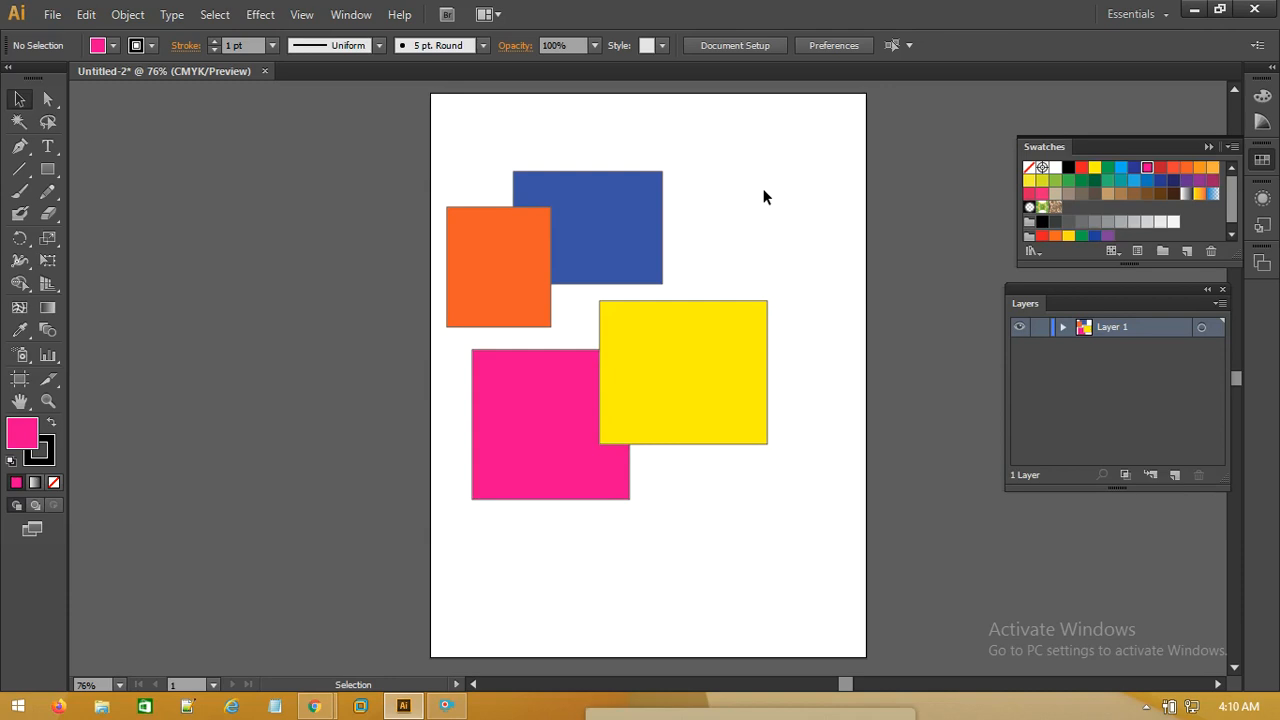
Step: Expand Layer 1, select the blue and yellow rectangles in turn to examine their matching paths, and collapse the layer with nothing selected
{"action": "left_click", "coordinate": [1064, 327]}
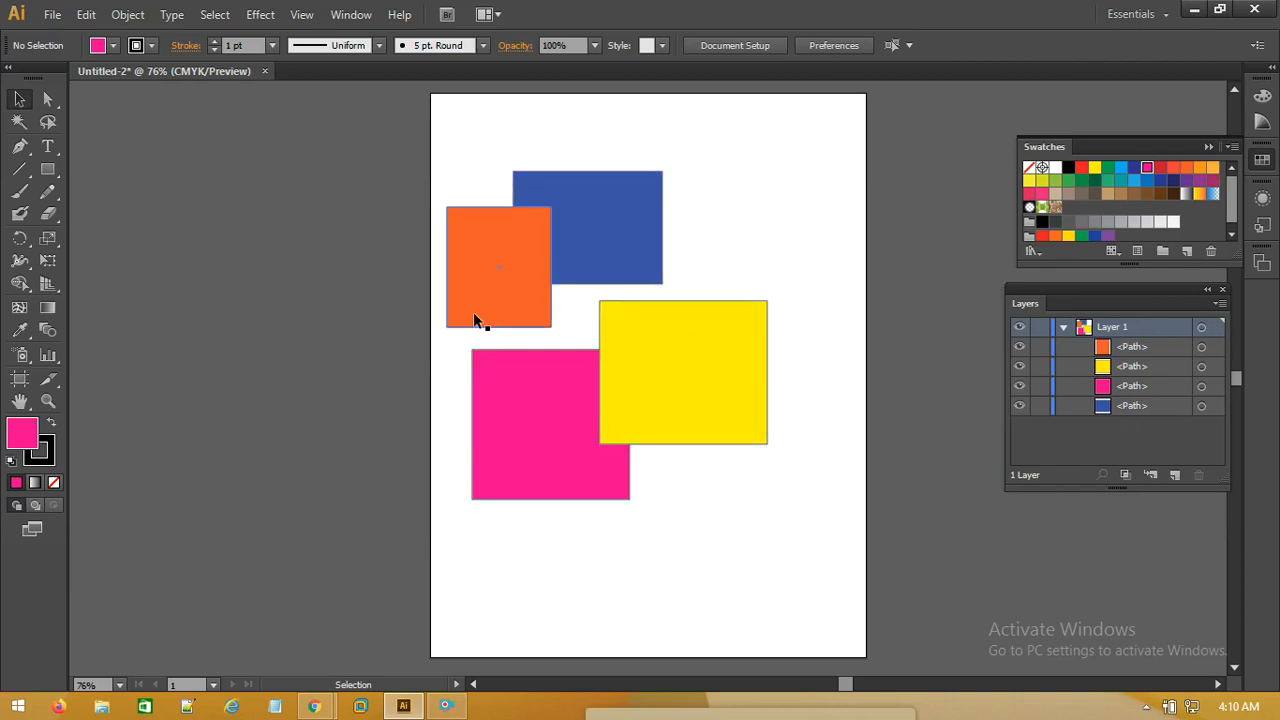
{"action": "left_click", "coordinate": [592, 226]}
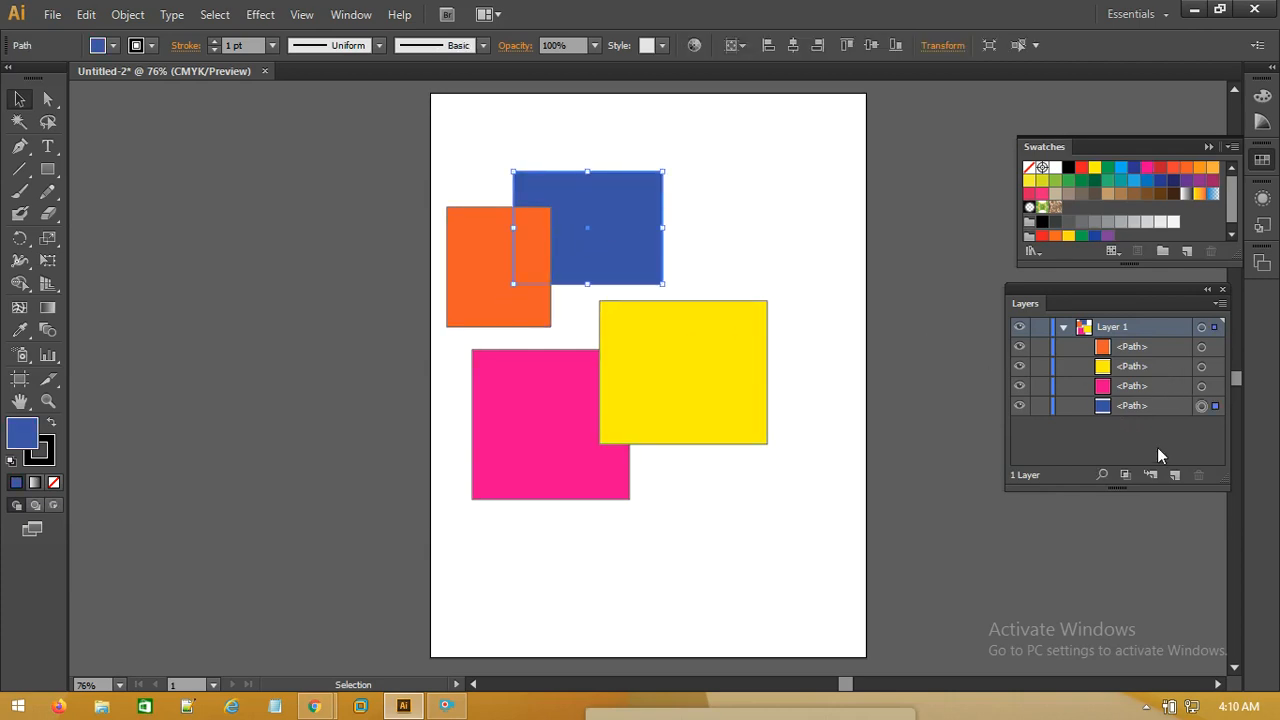
{"action": "left_click", "coordinate": [761, 376]}
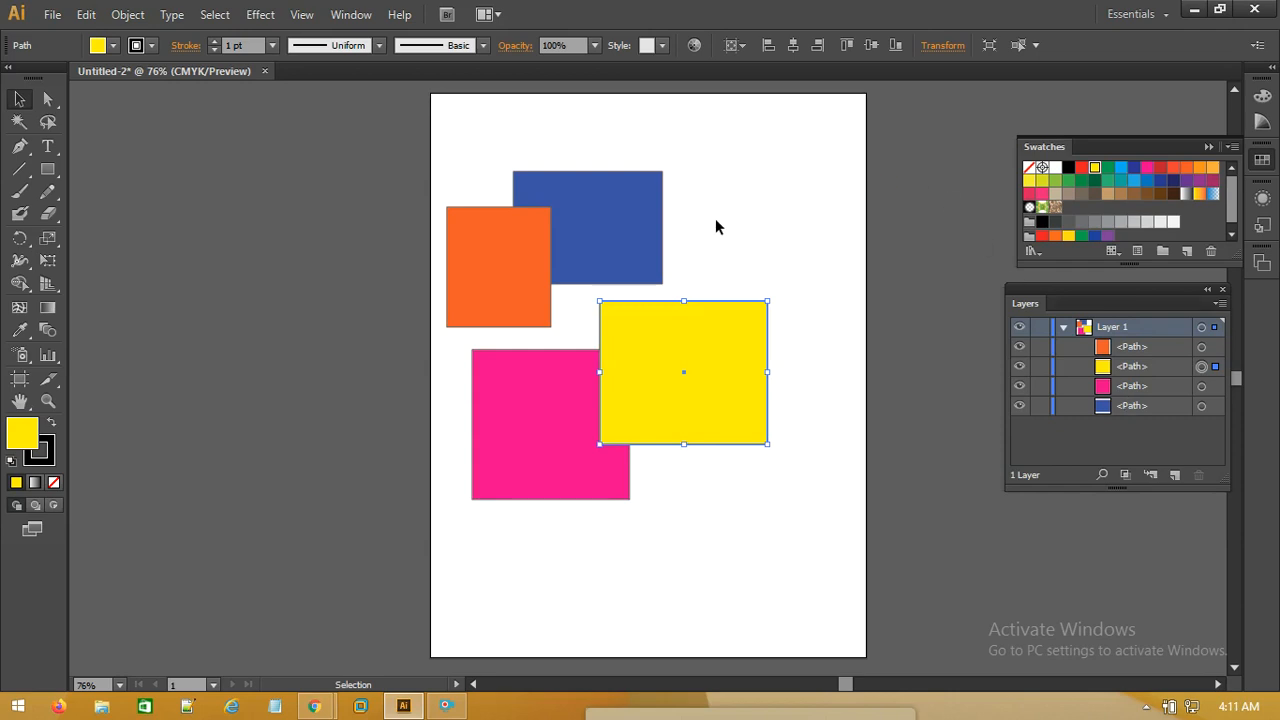
{"action": "left_click", "coordinate": [14, 101]}
{"action": "left_click", "coordinate": [511, 143]}
{"action": "left_click", "coordinate": [1064, 327]}
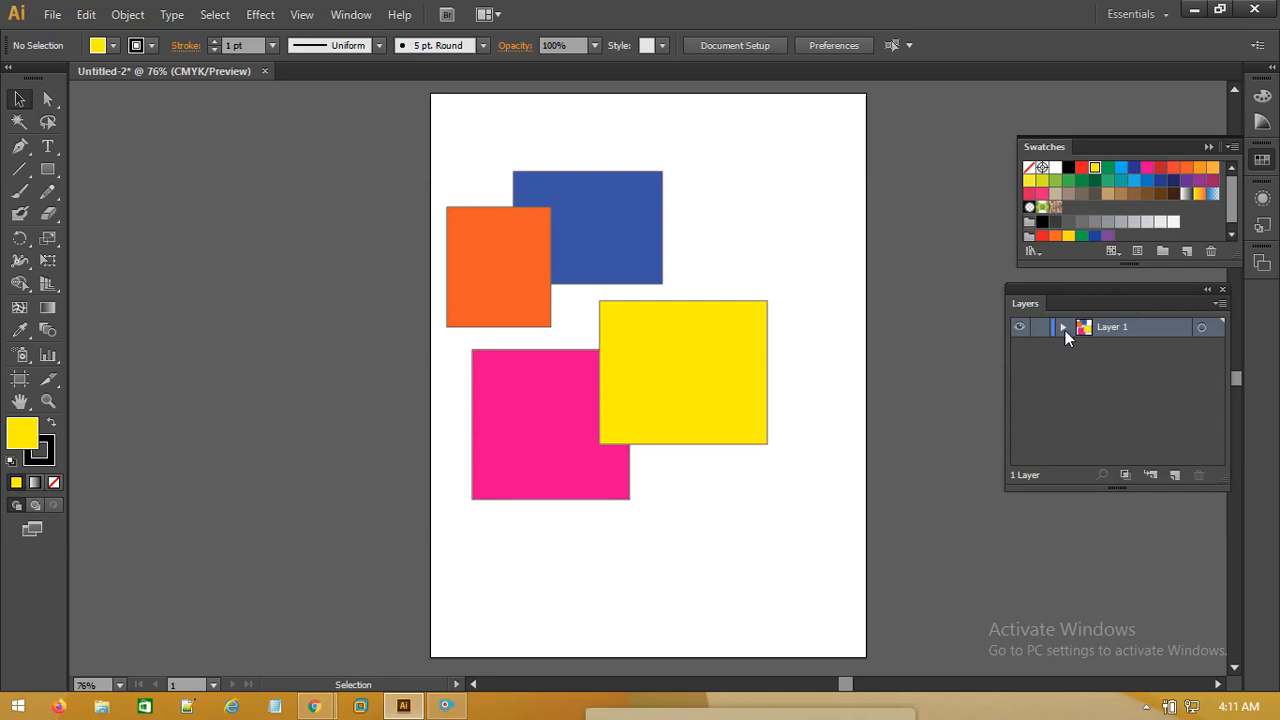
Step: Rearrange the rectangles with yellow at the artboard's upper right, blue at the lower right, pink in the middle and orange over pink's upper left corner
{"action": "left_click_drag", "start_coordinate": [660, 344], "coordinate": [699, 183]}
{"action": "left_click_drag", "start_coordinate": [591, 220], "coordinate": [734, 442]}
{"action": "left_click_drag", "start_coordinate": [579, 432], "coordinate": [574, 292]}
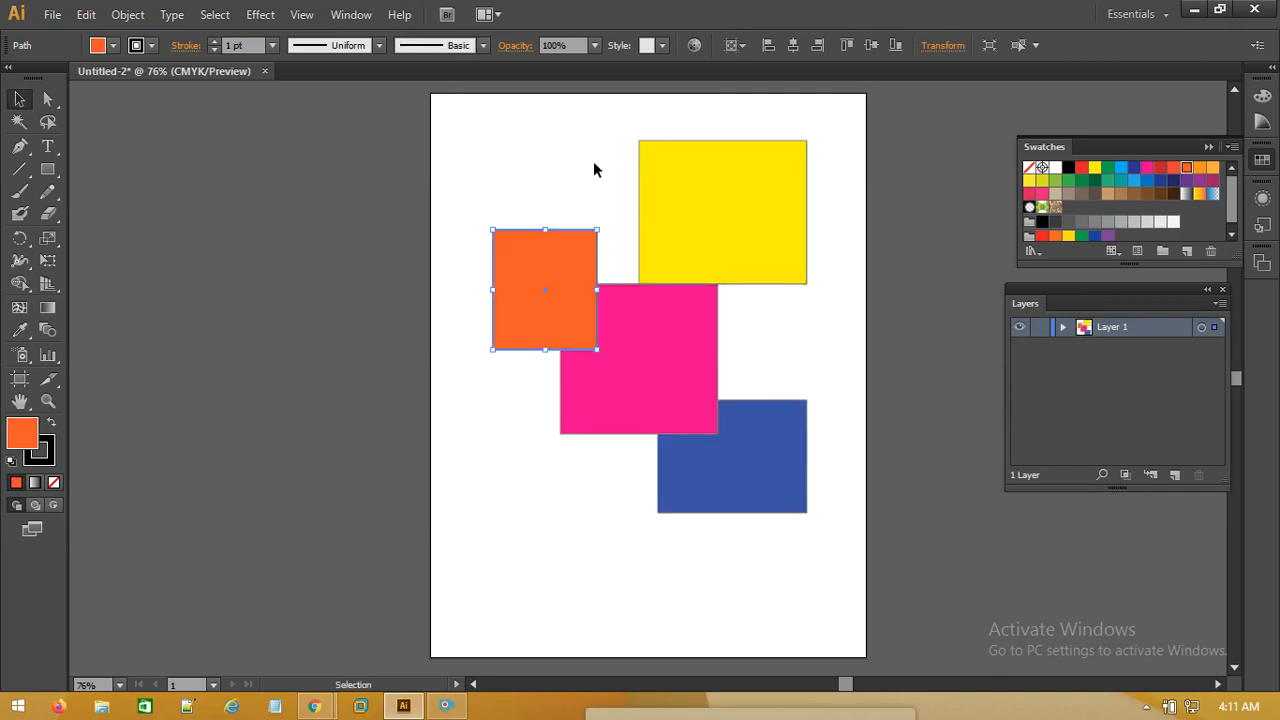
{"action": "left_click", "coordinate": [602, 168]}
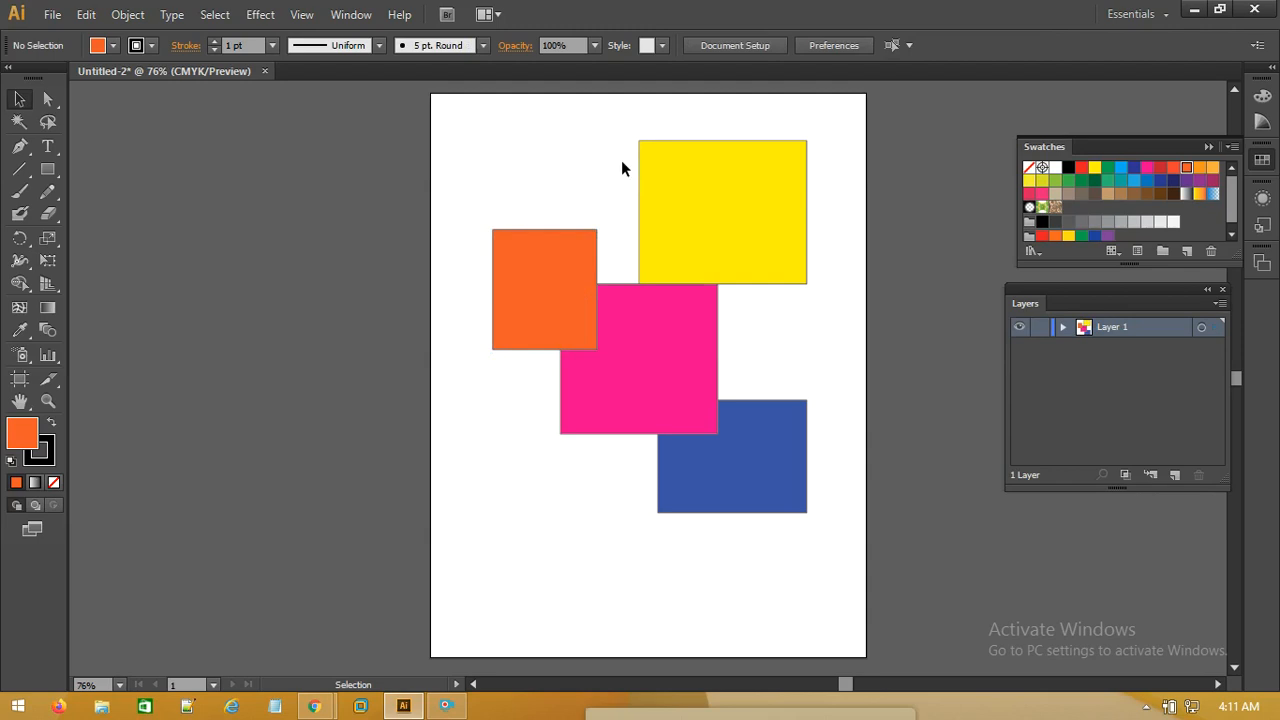
Step: Expand Layer 1 and move the four rectangles closer together into one overlapping stack, leaving them deselected
{"action": "left_click", "coordinate": [1062, 327]}
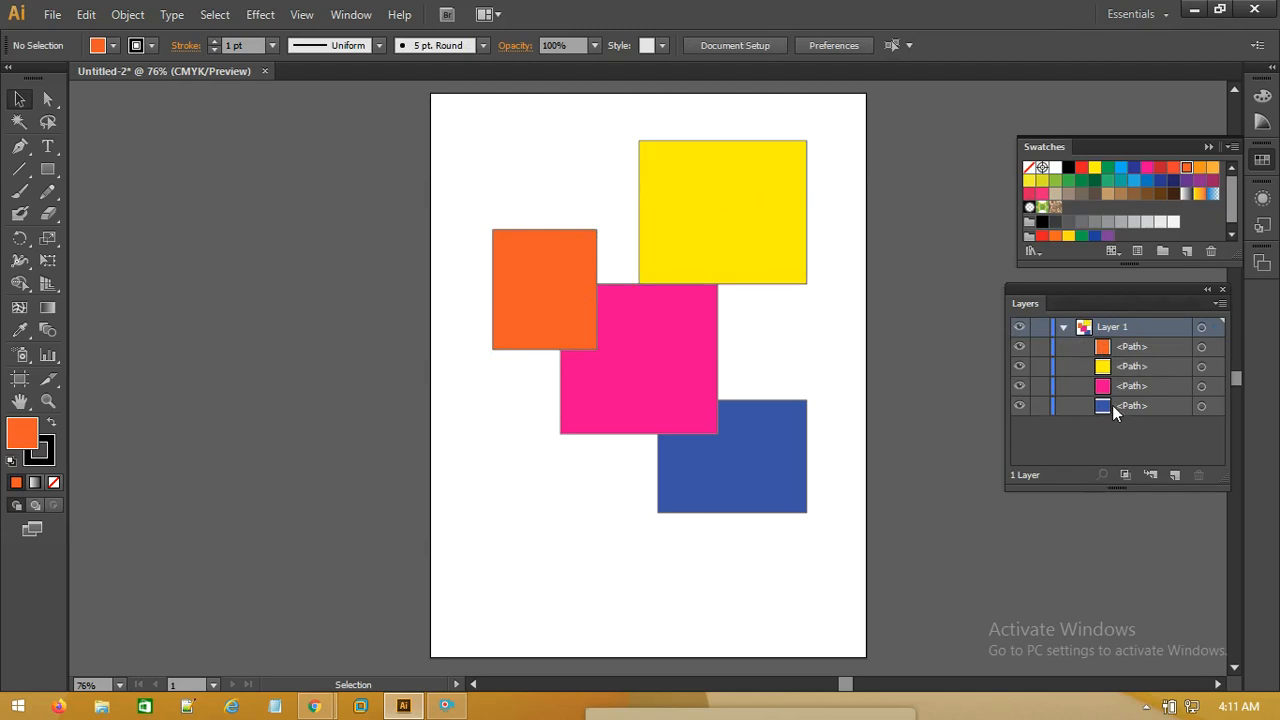
{"action": "left_click_drag", "start_coordinate": [738, 251], "coordinate": [726, 308]}
{"action": "left_click_drag", "start_coordinate": [638, 390], "coordinate": [646, 395]}
{"action": "left_click_drag", "start_coordinate": [542, 277], "coordinate": [605, 363]}
{"action": "left_click_drag", "start_coordinate": [753, 463], "coordinate": [736, 393]}
{"action": "left_click", "coordinate": [828, 240]}
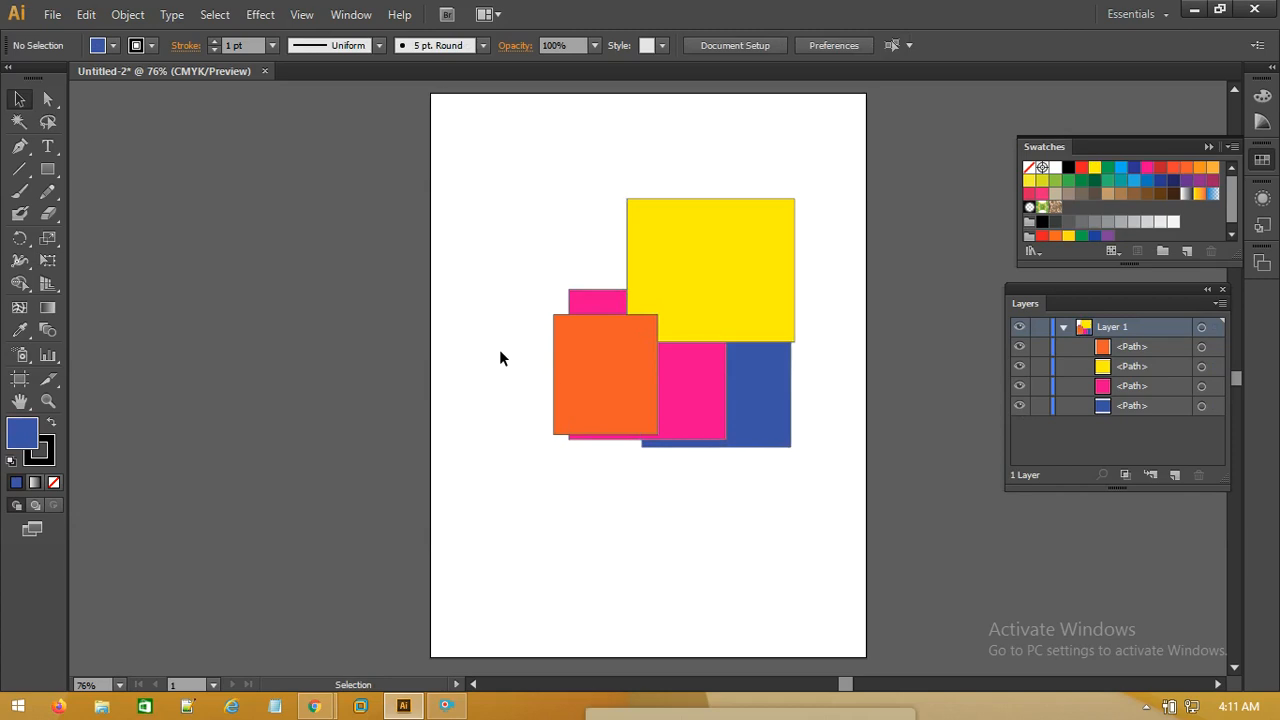
Step: Move the blue path to the top of Layer 1 and shift the blue rectangle up over the other three
{"action": "left_click", "coordinate": [1123, 406]}
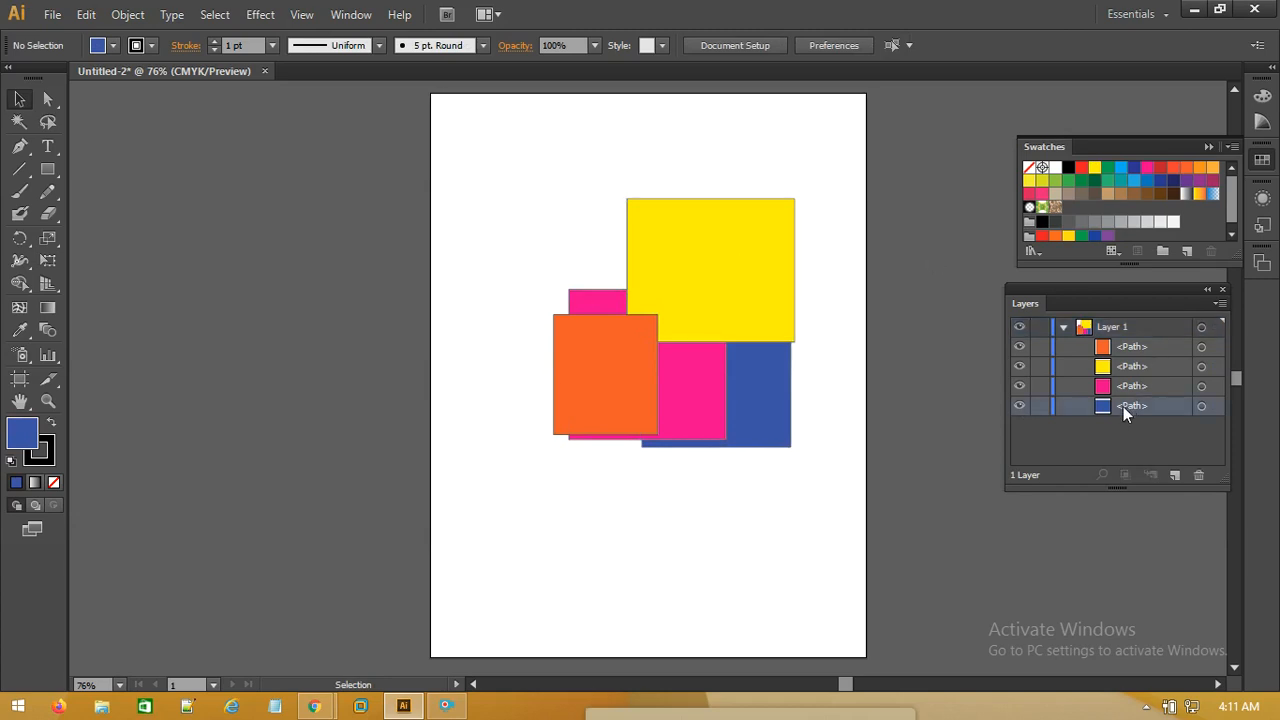
{"action": "left_click_drag", "start_coordinate": [1123, 406], "coordinate": [1136, 340]}
{"action": "left_click_drag", "start_coordinate": [712, 377], "coordinate": [689, 321]}
{"action": "left_click", "coordinate": [660, 506]}
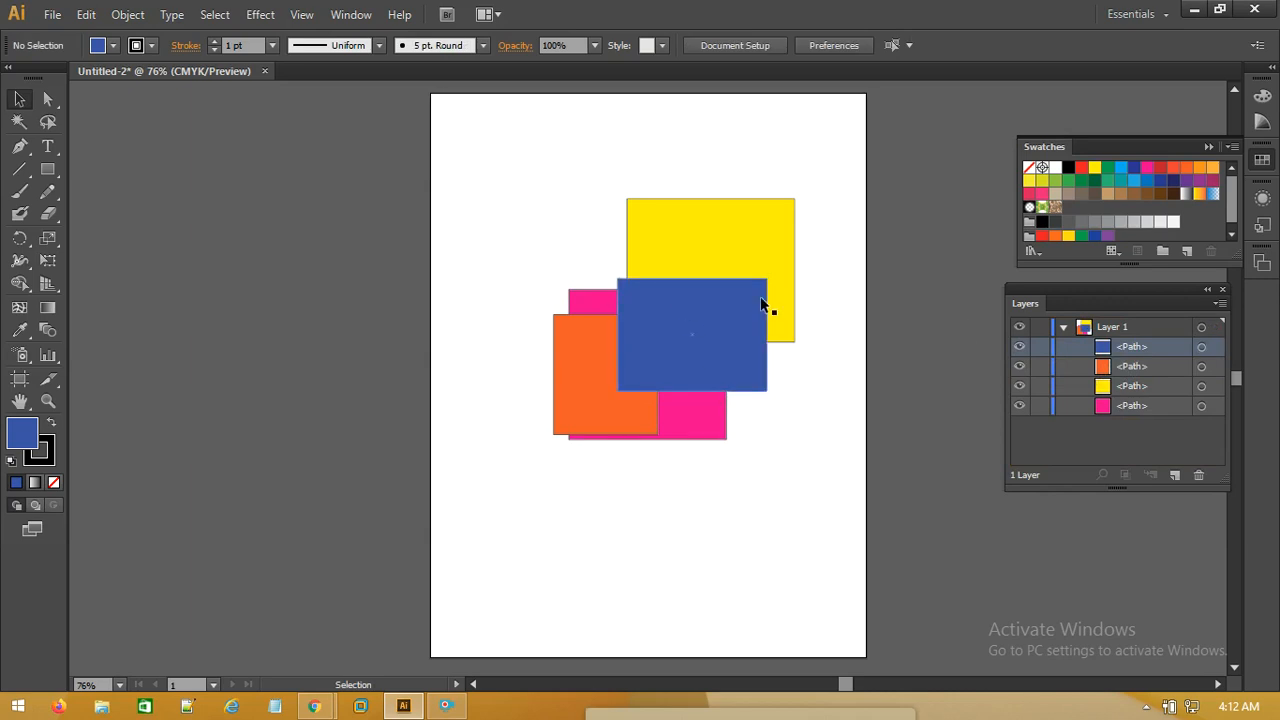
Step: Move the pink path to the top of Layer 1 and bring the yellow rectangle to the front
{"action": "left_click", "coordinate": [1127, 391]}
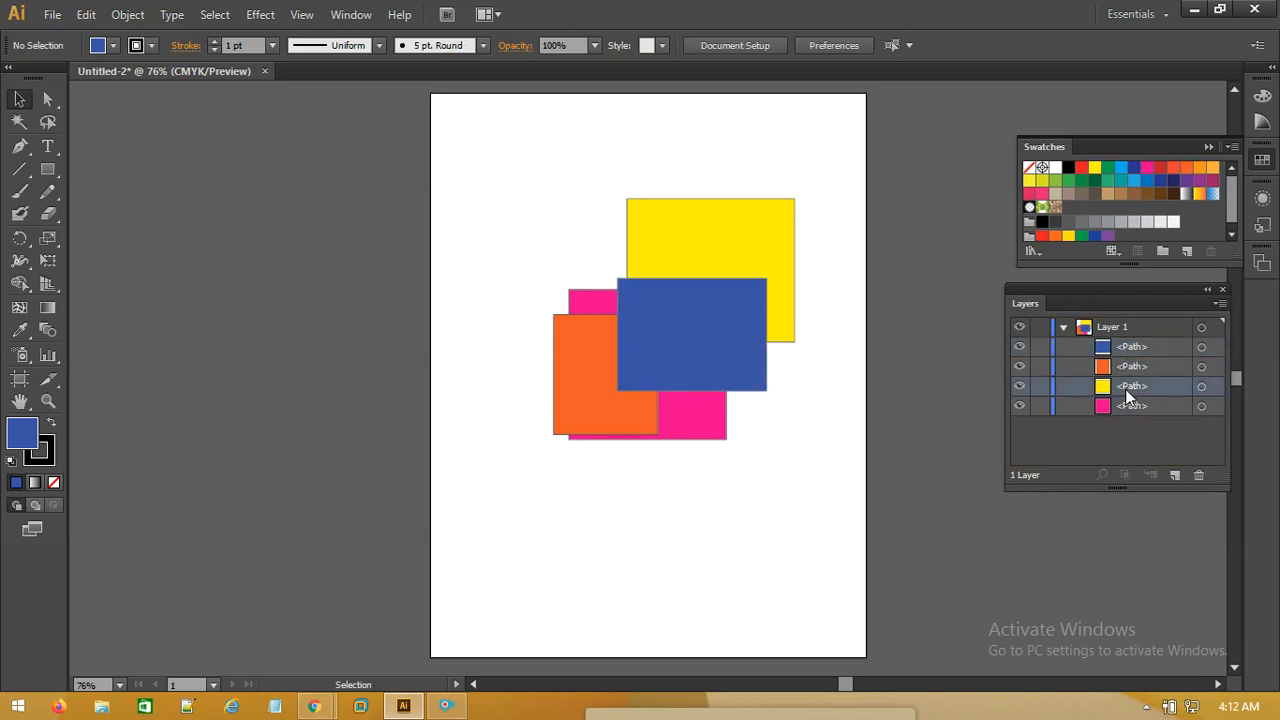
{"action": "left_click_drag", "start_coordinate": [1119, 404], "coordinate": [1126, 340]}
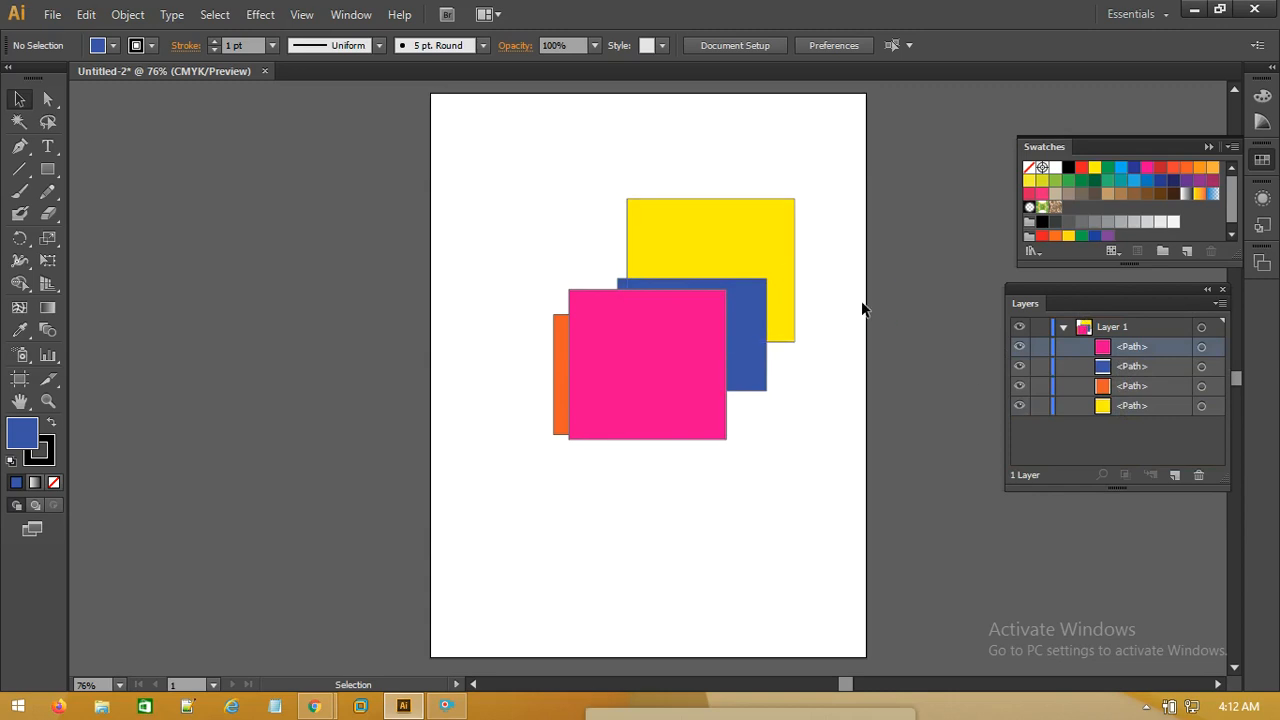
{"action": "right_click", "coordinate": [680, 229]}
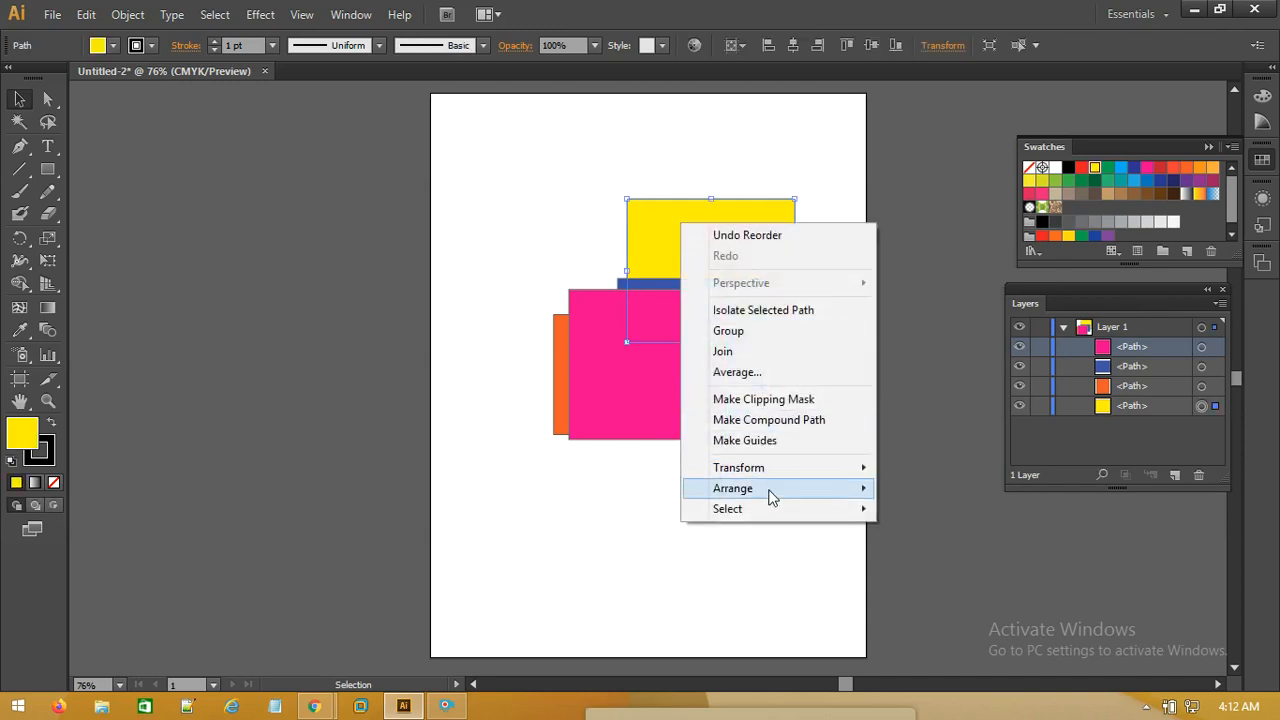
{"action": "mouse_move", "coordinate": [771, 492]}
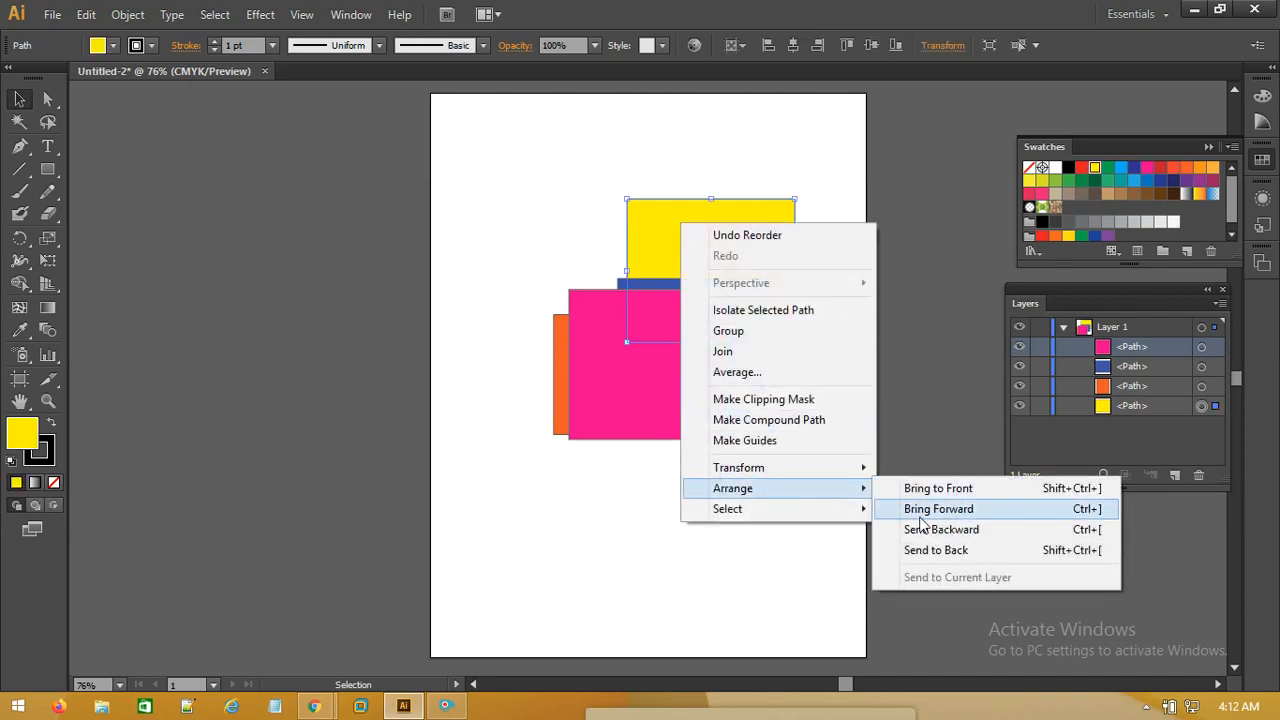
{"action": "left_click", "coordinate": [944, 489]}
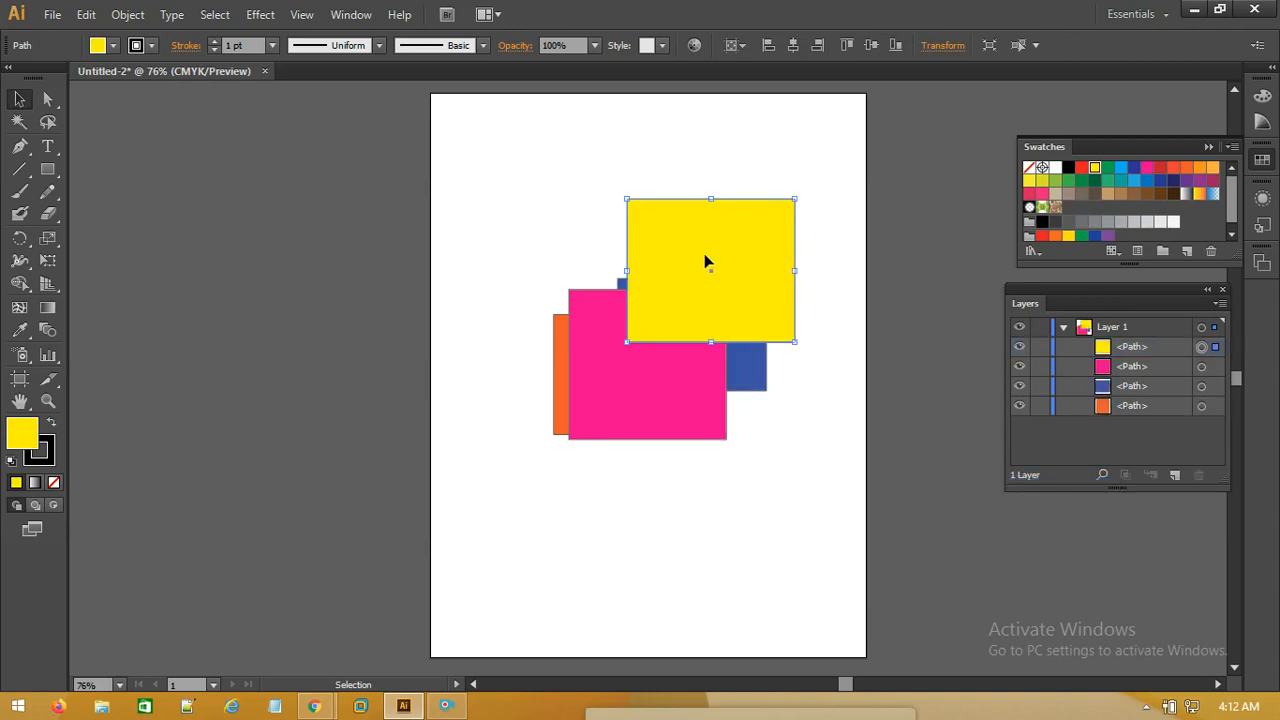
Step: Send the yellow rectangle backward one level and then all the way to the back
{"action": "right_click", "coordinate": [706, 258]}
{"action": "mouse_move", "coordinate": [791, 529]}
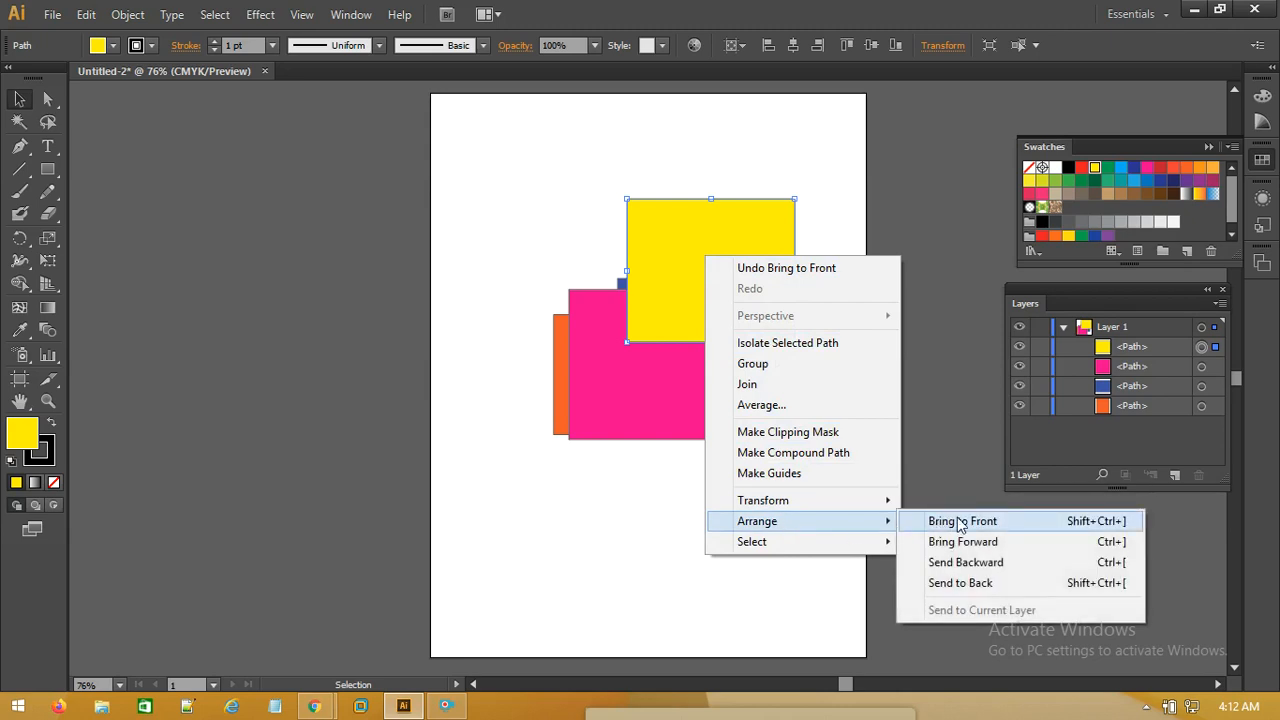
{"action": "left_click", "coordinate": [978, 564]}
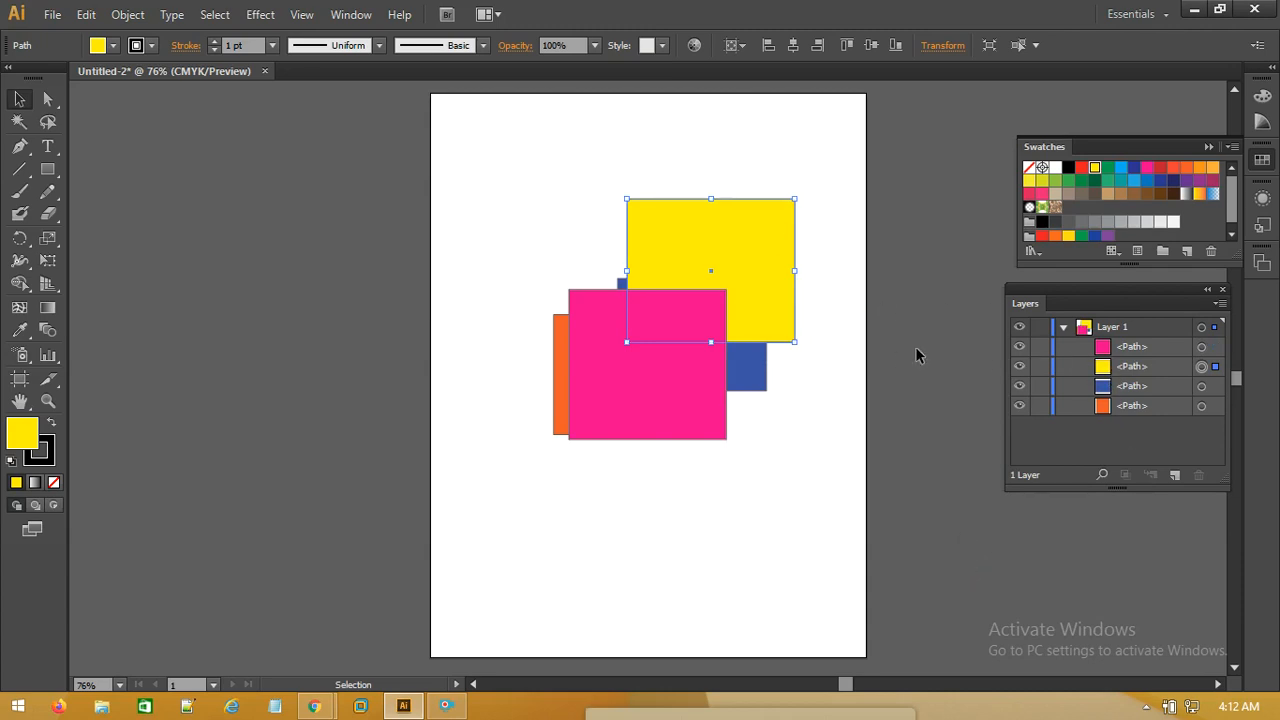
{"action": "right_click", "coordinate": [692, 238]}
{"action": "mouse_move", "coordinate": [803, 503]}
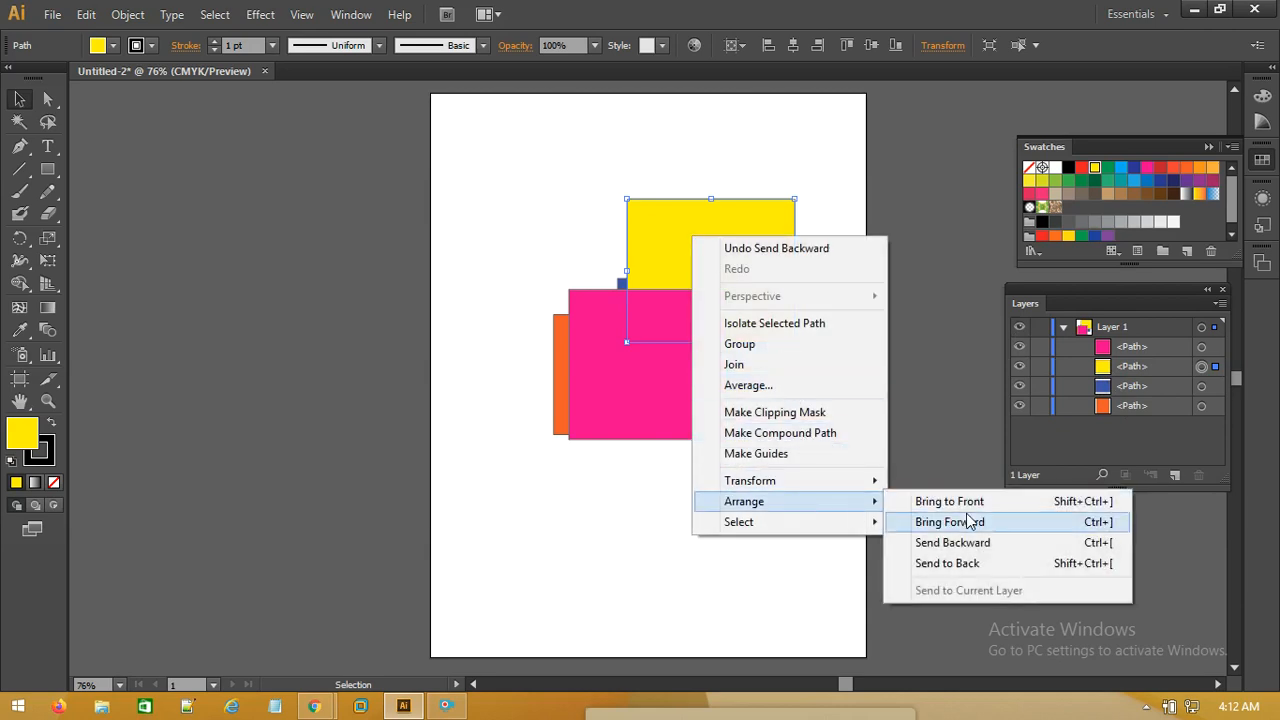
{"action": "left_click", "coordinate": [957, 565]}
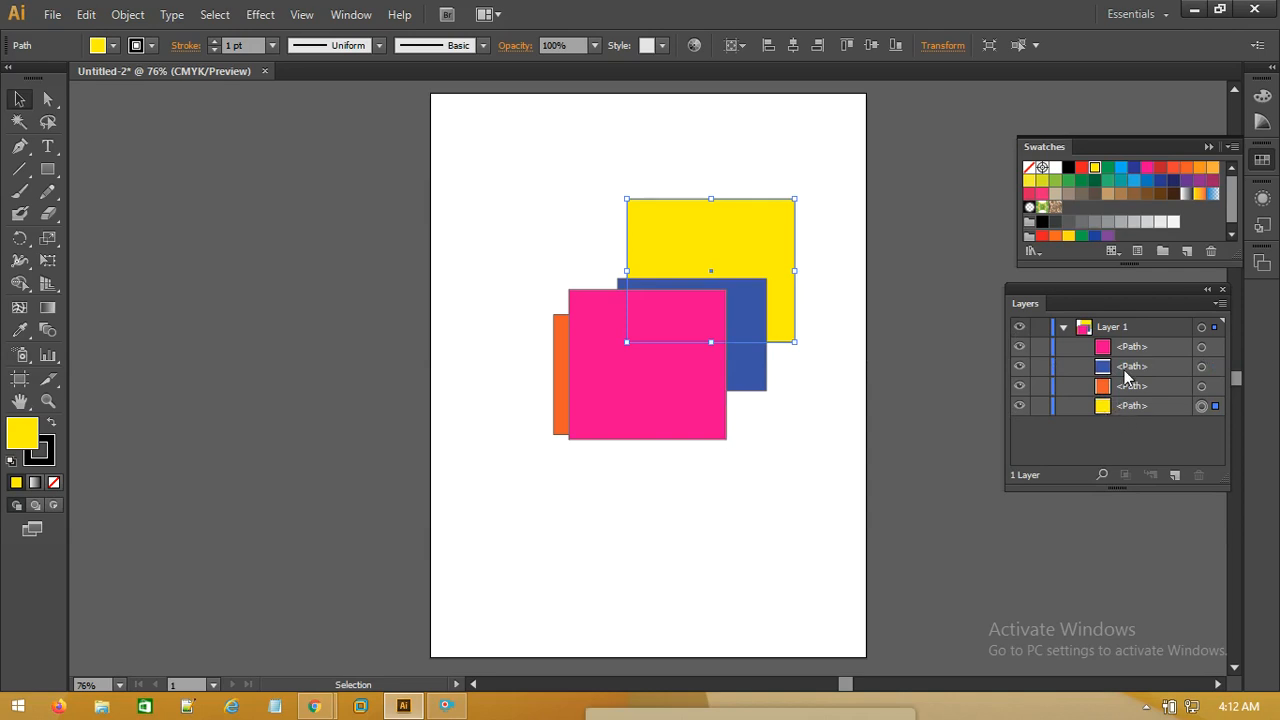
Step: Bring the yellow rectangle forward one level, then to the front, and deselect it
{"action": "right_click", "coordinate": [711, 241]}
{"action": "mouse_move", "coordinate": [874, 496]}
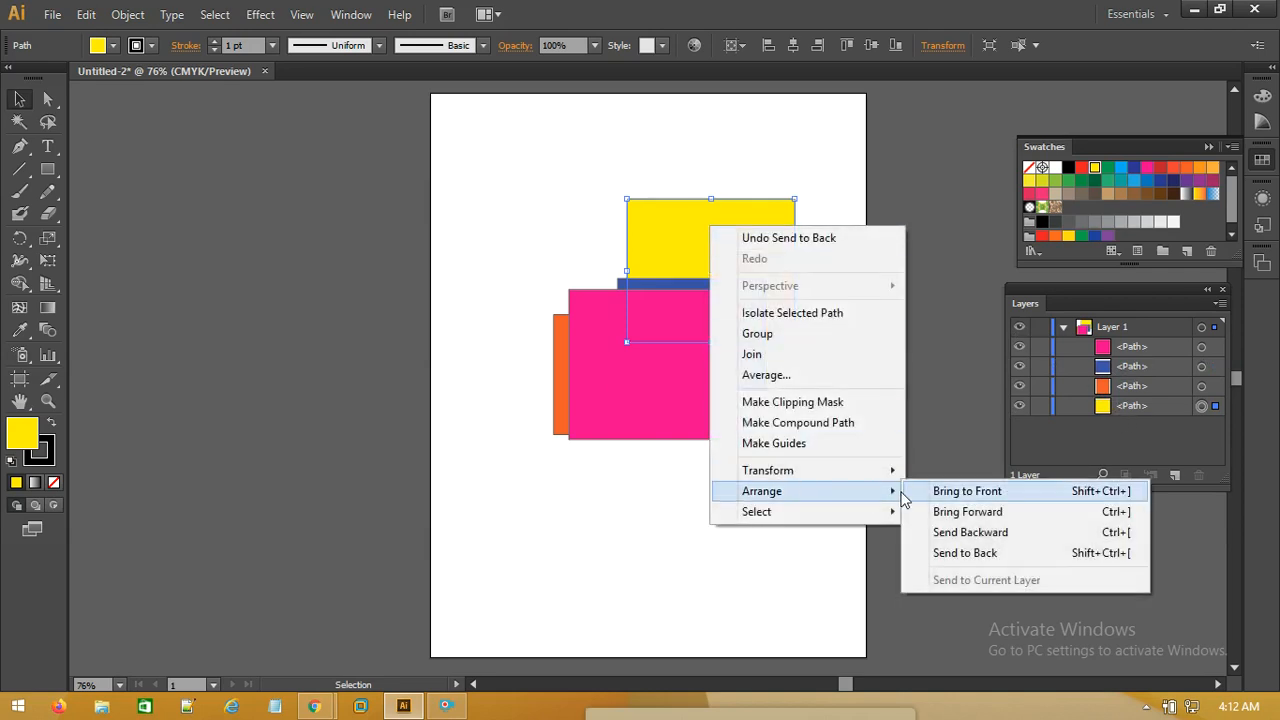
{"action": "left_click", "coordinate": [967, 514]}
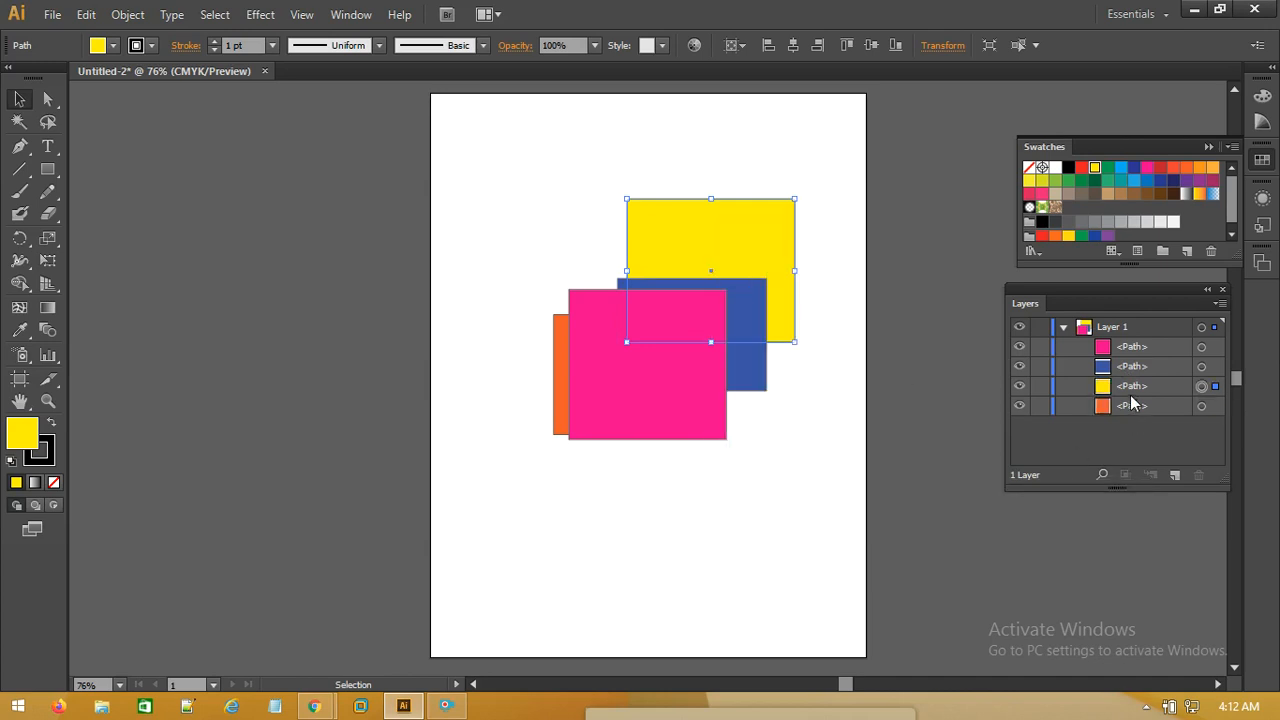
{"action": "right_click", "coordinate": [727, 226]}
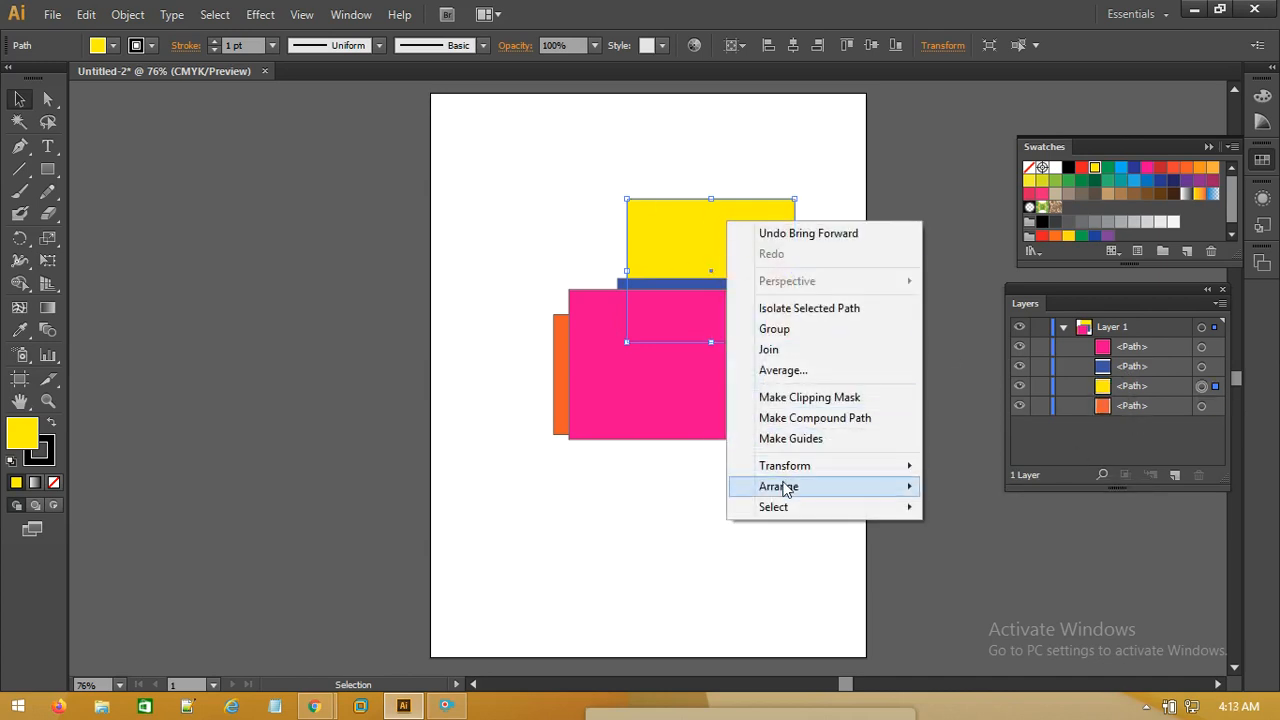
{"action": "mouse_move", "coordinate": [791, 486]}
{"action": "left_click", "coordinate": [985, 490]}
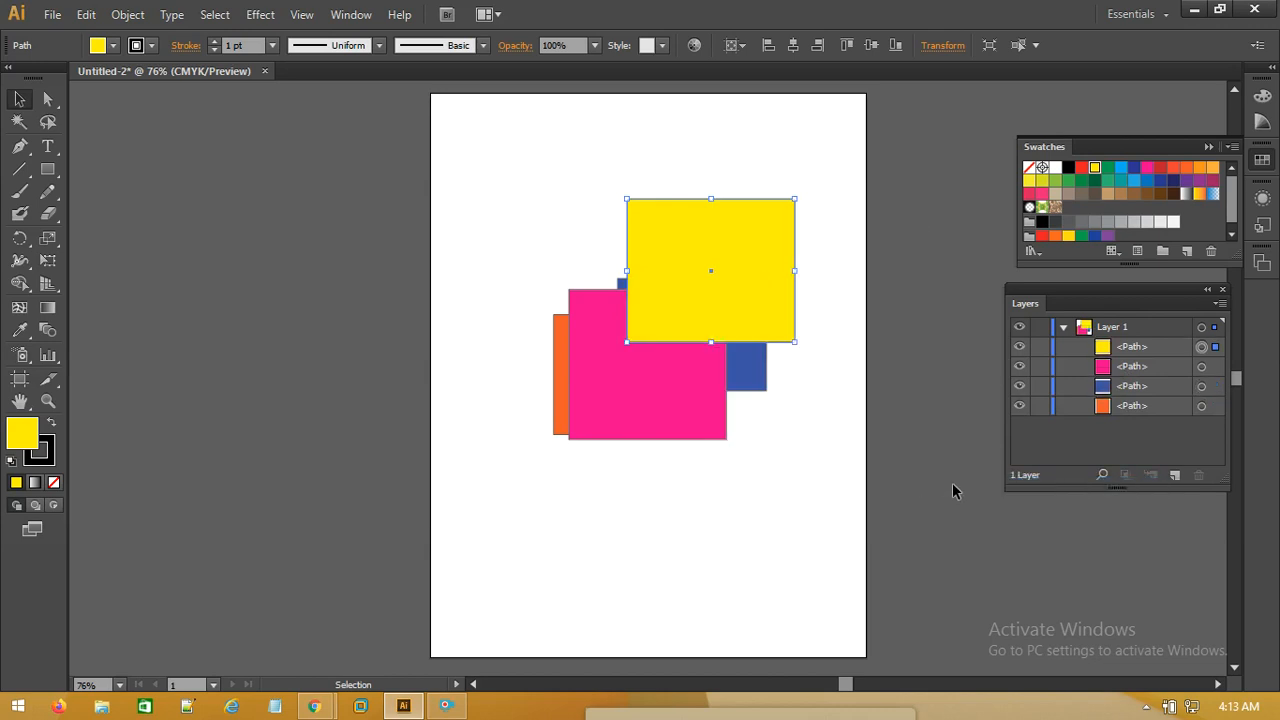
{"action": "left_click", "coordinate": [573, 172]}
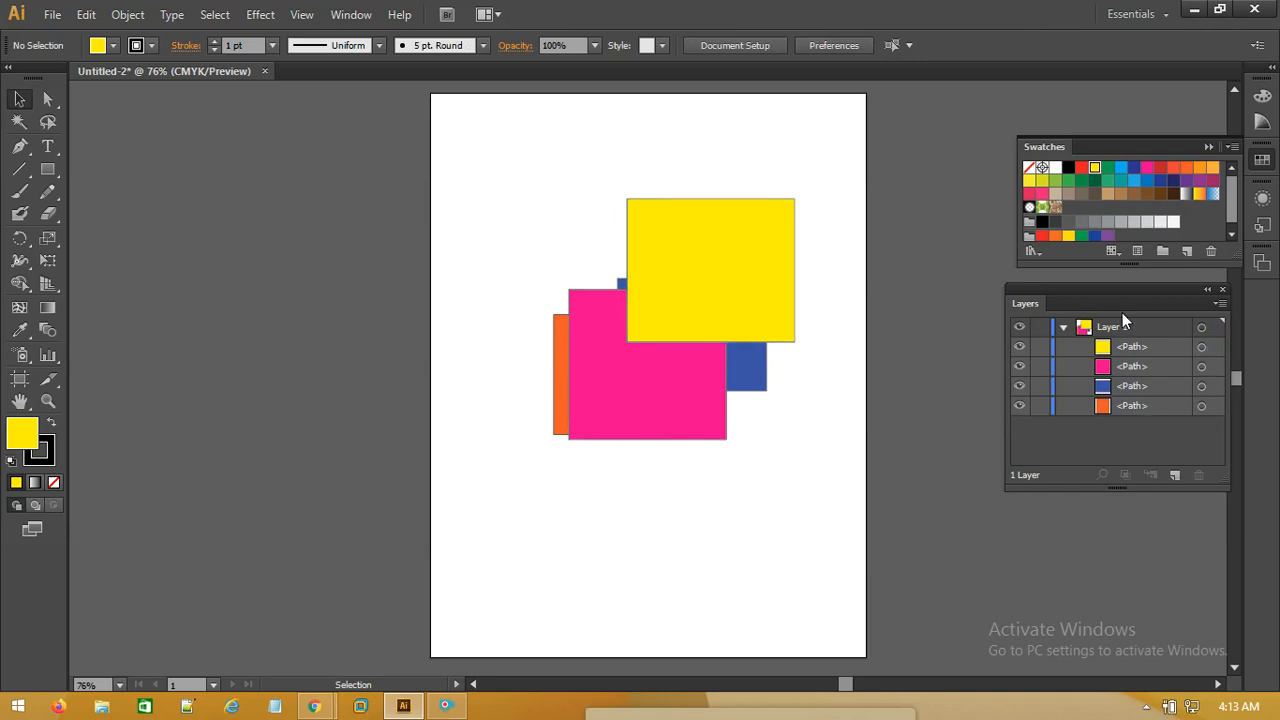
Step: Collapse Layer 1, select all four rectangles and move them together around the middle of the artboard
{"action": "left_click", "coordinate": [1064, 328]}
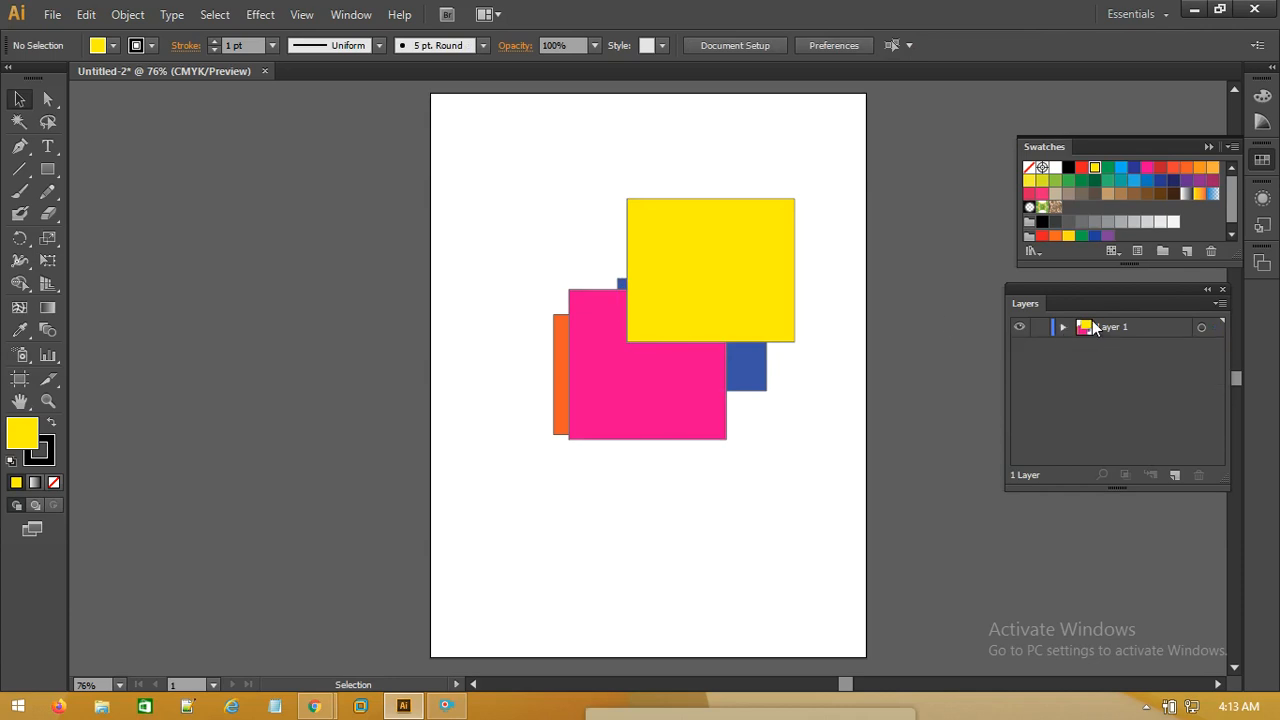
{"action": "left_click_drag", "start_coordinate": [806, 160], "coordinate": [589, 480]}
{"action": "left_click_drag", "start_coordinate": [632, 386], "coordinate": [600, 426]}
{"action": "left_click_drag", "start_coordinate": [681, 374], "coordinate": [699, 334]}
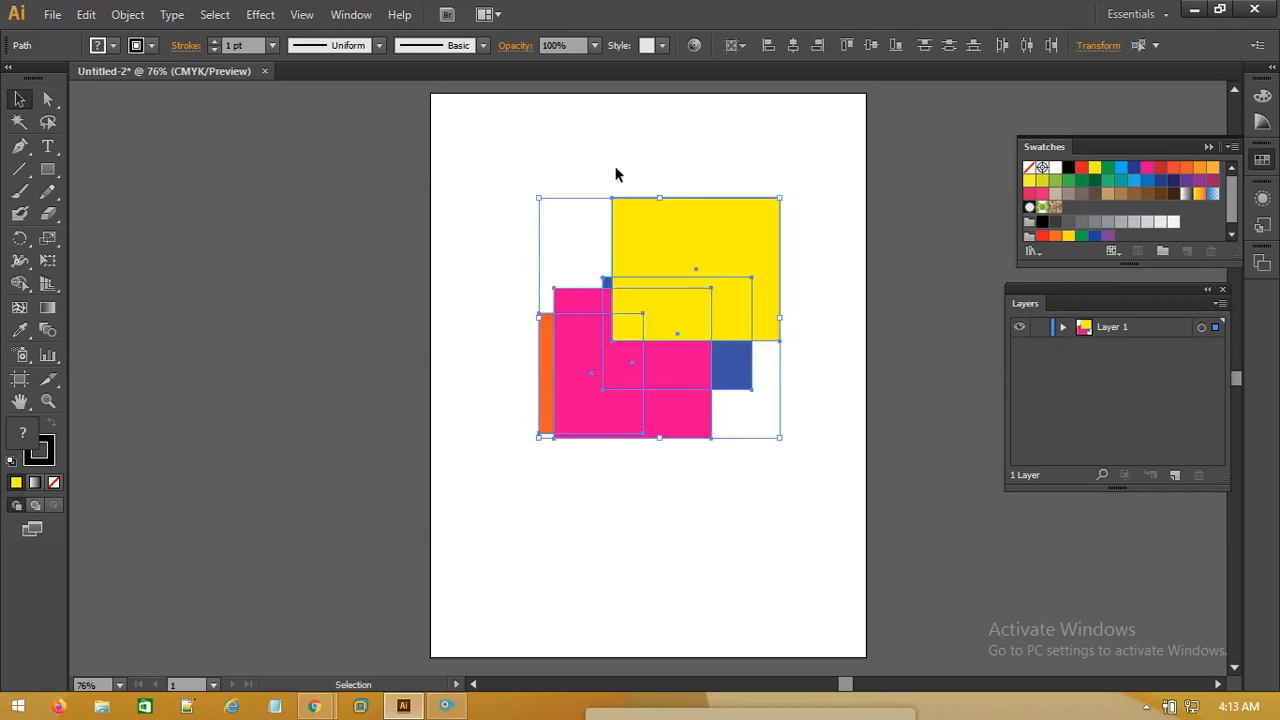
Step: Isolate the yellow rectangle, return to the full artwork, undo the last group move and leave everything deselected
{"action": "double_click", "coordinate": [706, 220]}
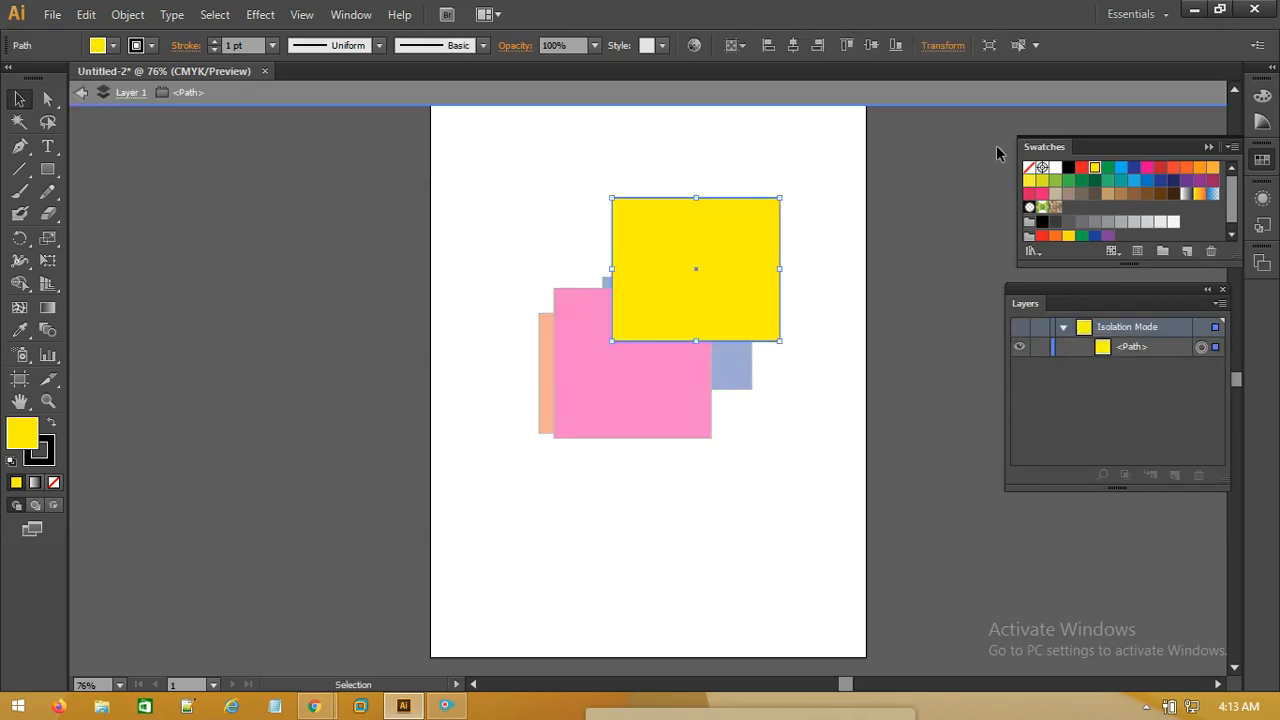
{"action": "key", "text": "a"}
{"action": "key", "text": "ctrl+z"}
{"action": "left_click", "coordinate": [697, 180]}
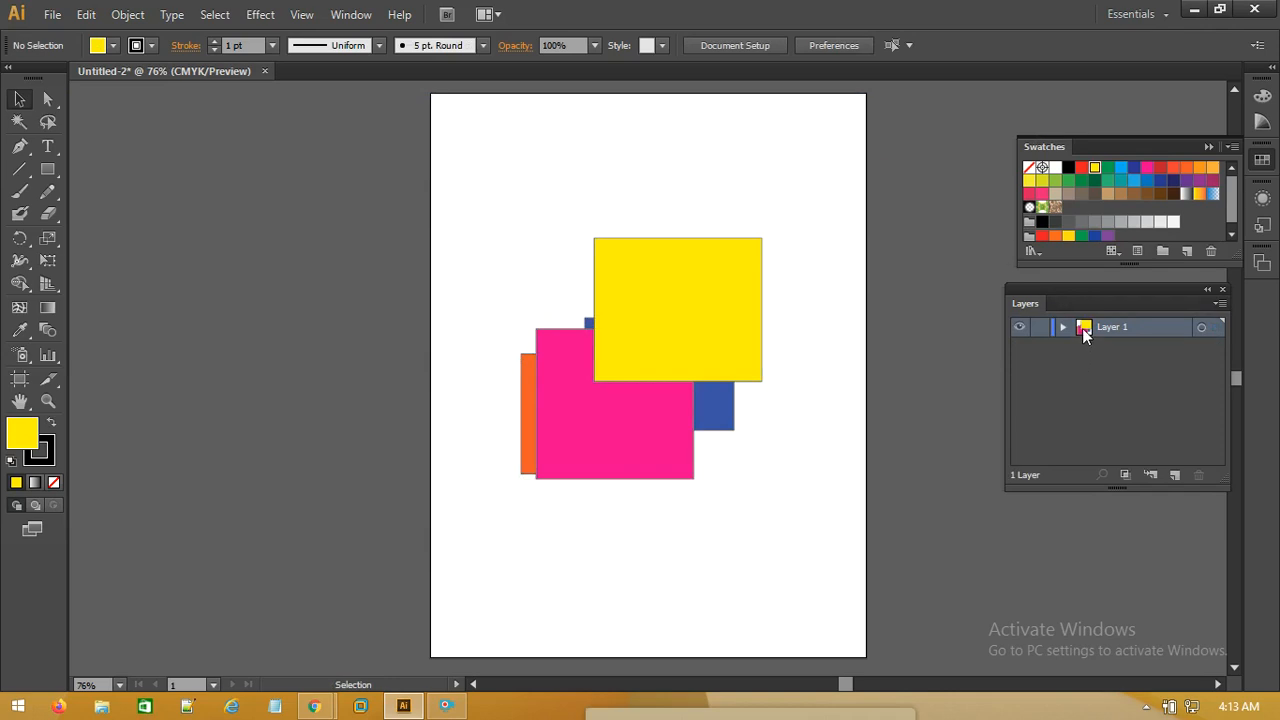
Step: Hide and show Layer 1 repeatedly to demonstrate layer visibility, leaving it visible
{"action": "left_click", "coordinate": [1020, 330], "text": "ctrl"}
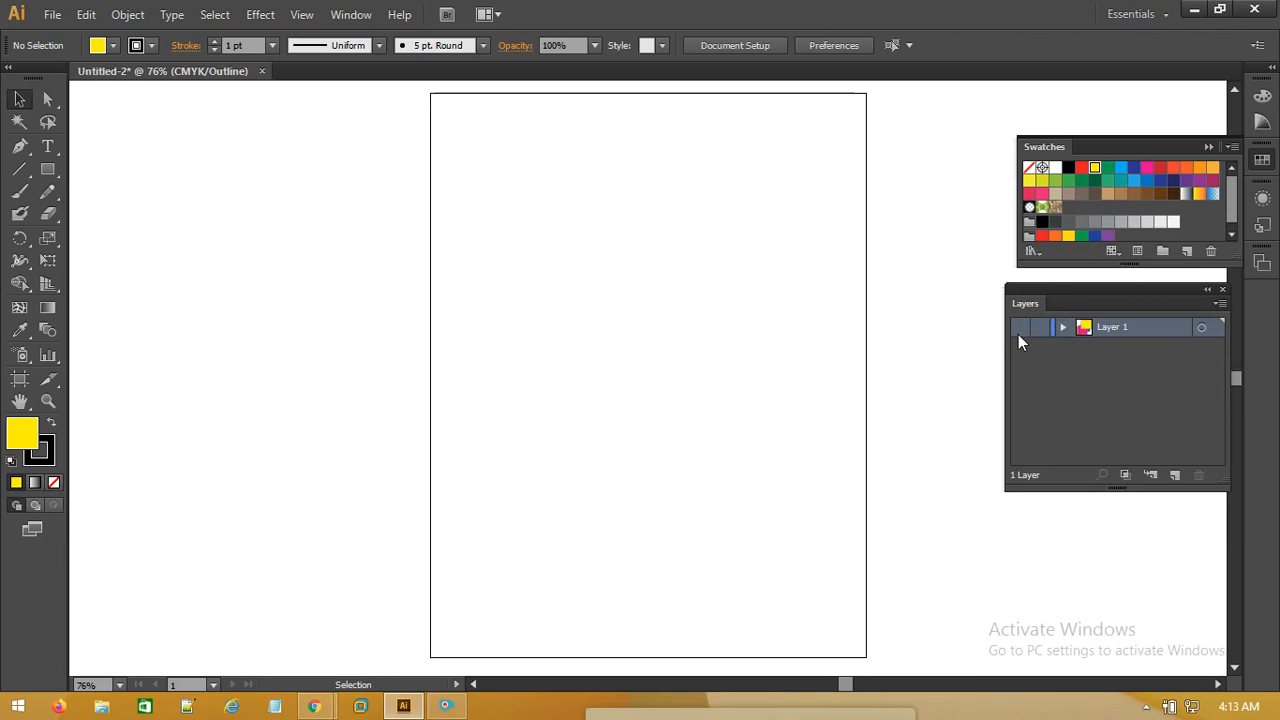
{"action": "left_click", "coordinate": [1020, 330], "text": "ctrl"}
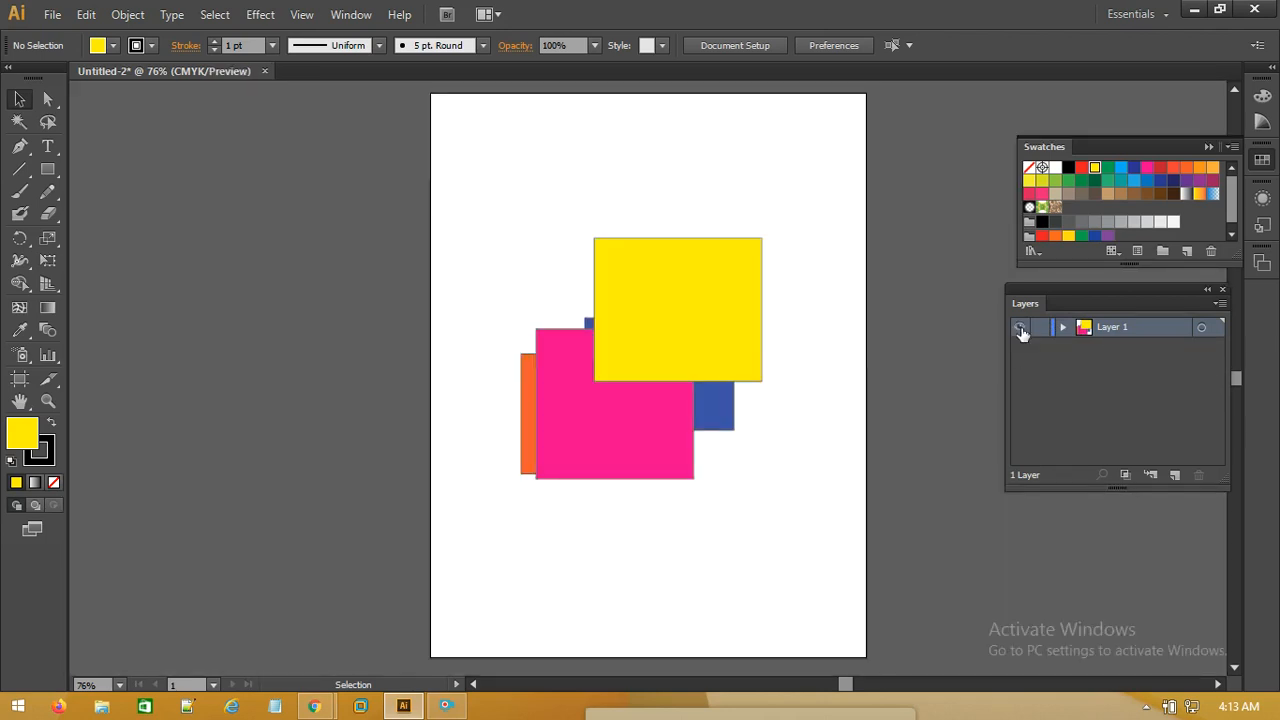
{"action": "left_click", "coordinate": [1020, 330], "text": "ctrl"}
{"action": "left_click", "coordinate": [1021, 331], "text": "ctrl"}
{"action": "left_click", "coordinate": [1021, 331], "text": "ctrl"}
{"action": "left_click", "coordinate": [1021, 331], "text": "ctrl"}
Step: Expand Layer 1, select the orange and blue paths in turn, and hide and show the blue path
{"action": "left_click", "coordinate": [1063, 327]}
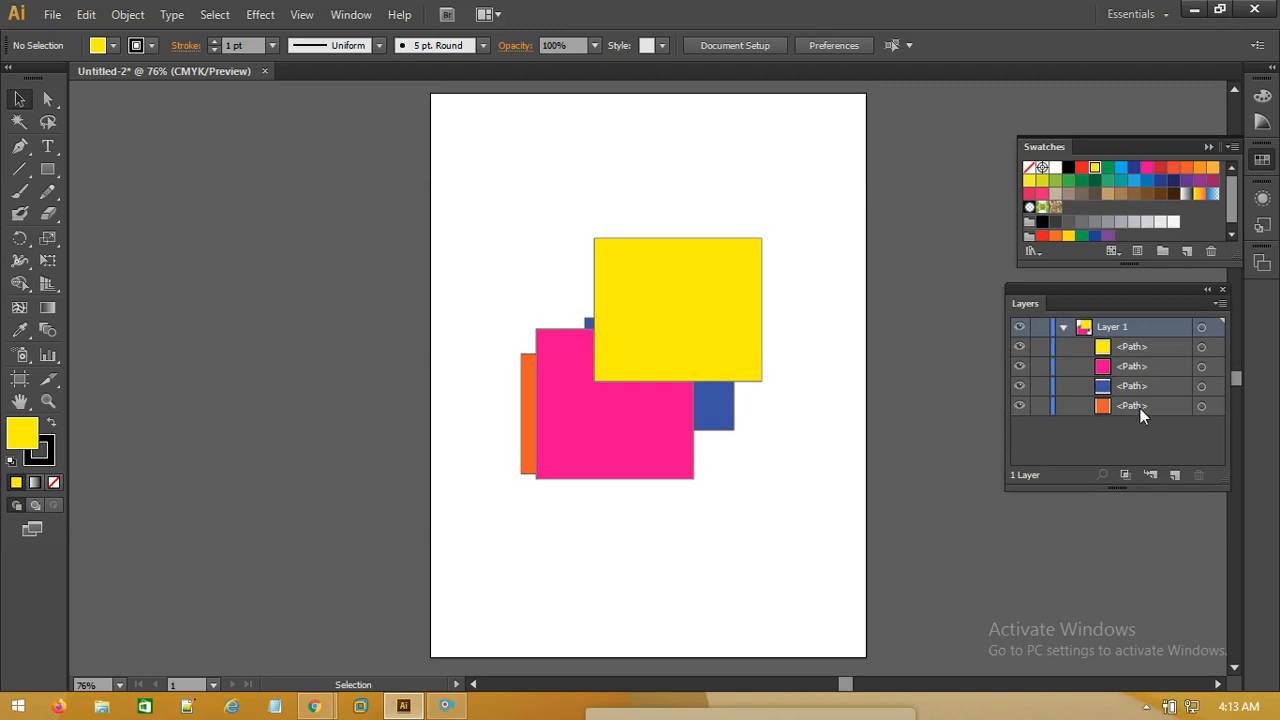
{"action": "left_click", "coordinate": [1100, 404]}
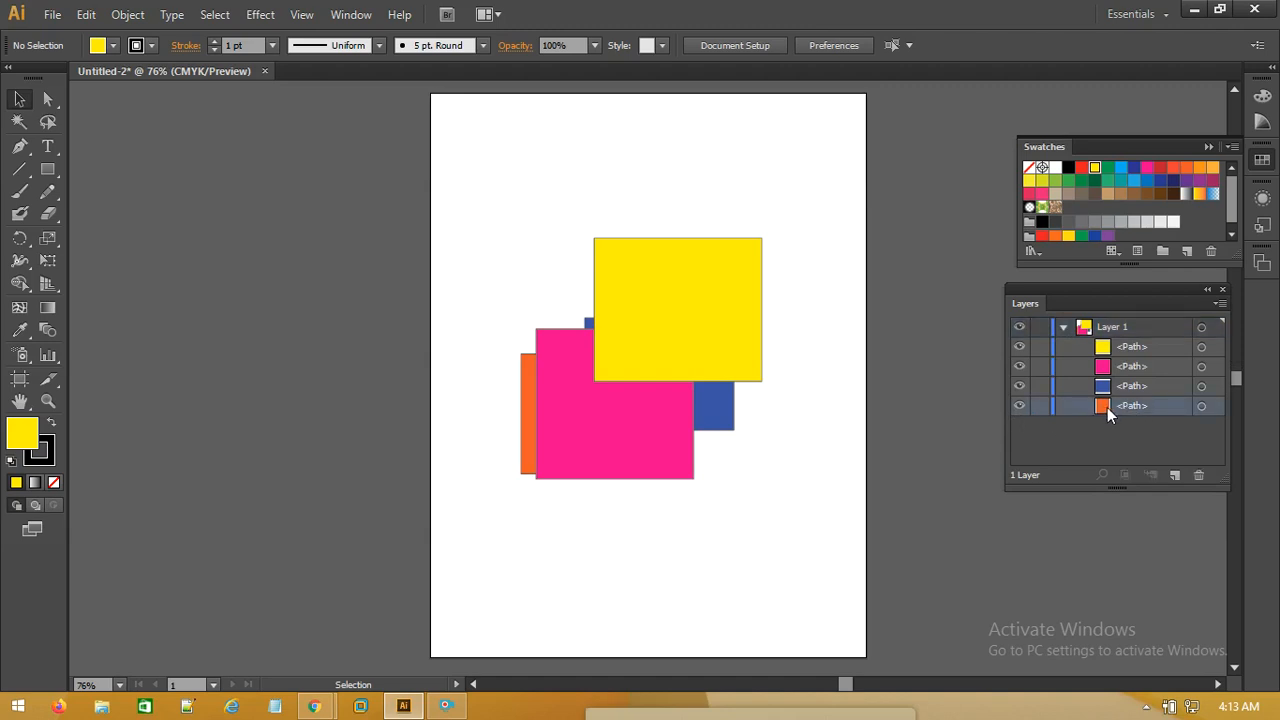
{"action": "left_click", "coordinate": [1118, 385]}
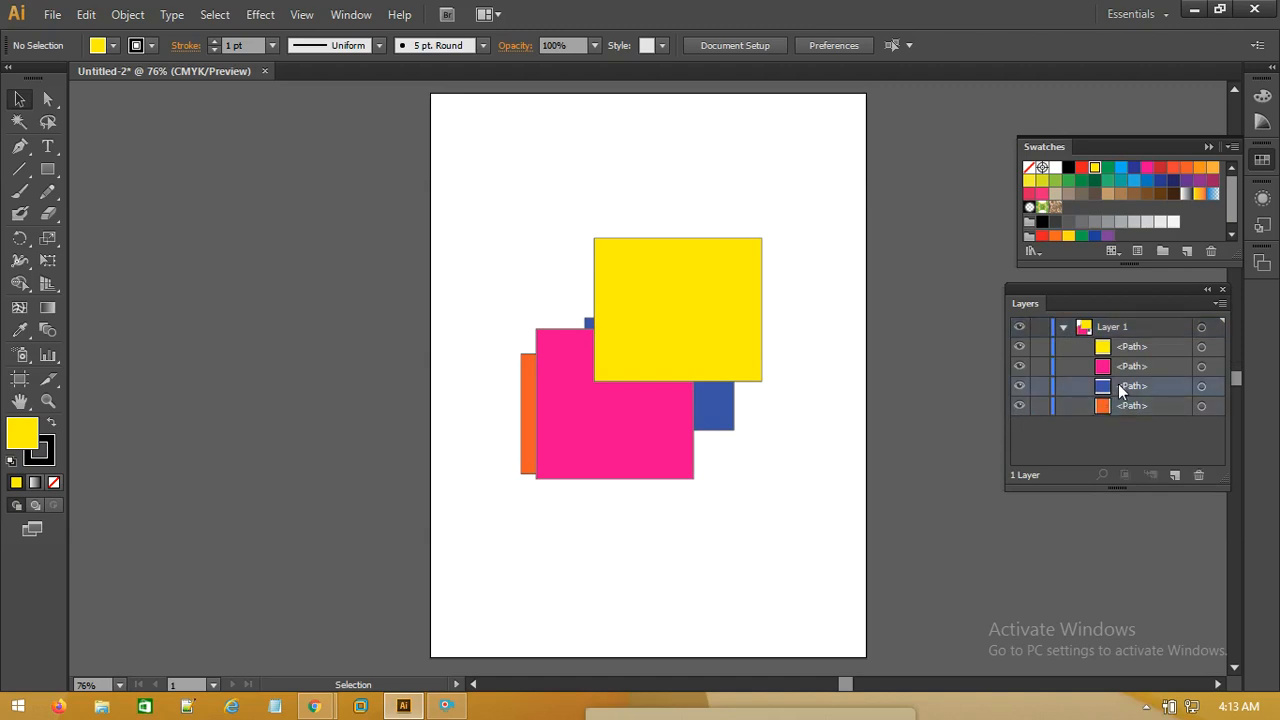
{"action": "left_click", "coordinate": [1019, 388]}
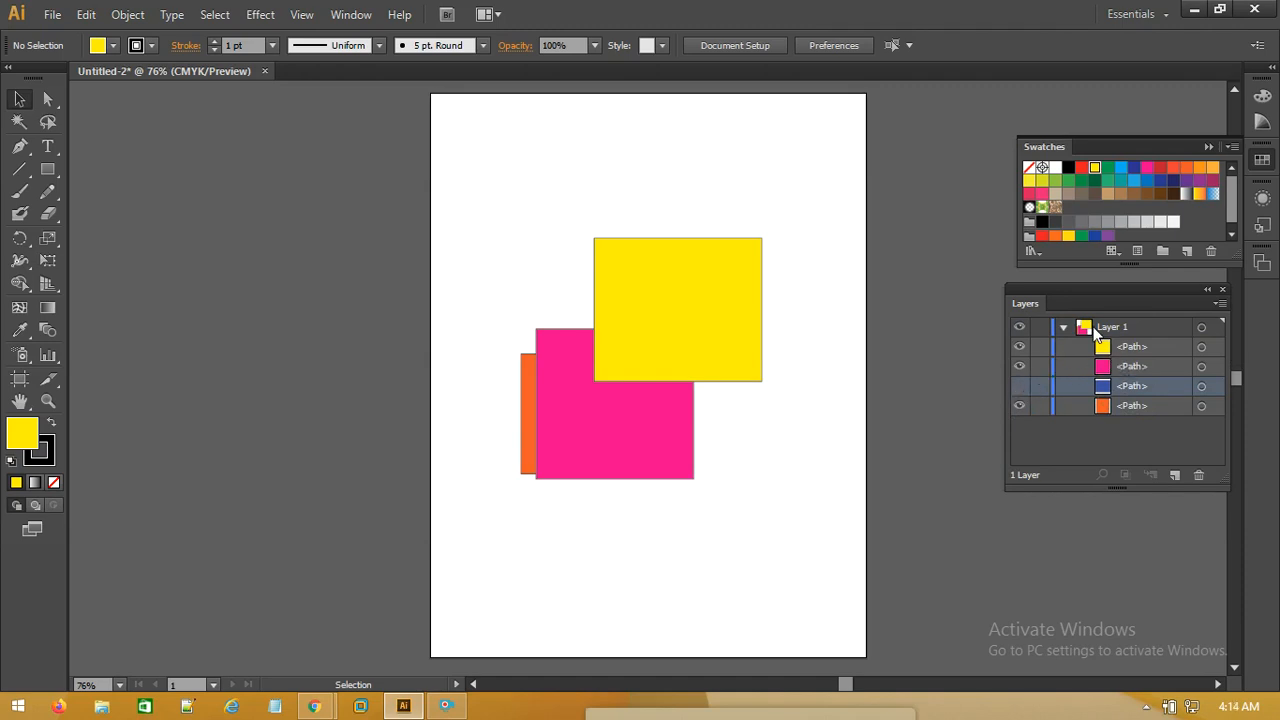
{"action": "left_click", "coordinate": [1019, 386]}
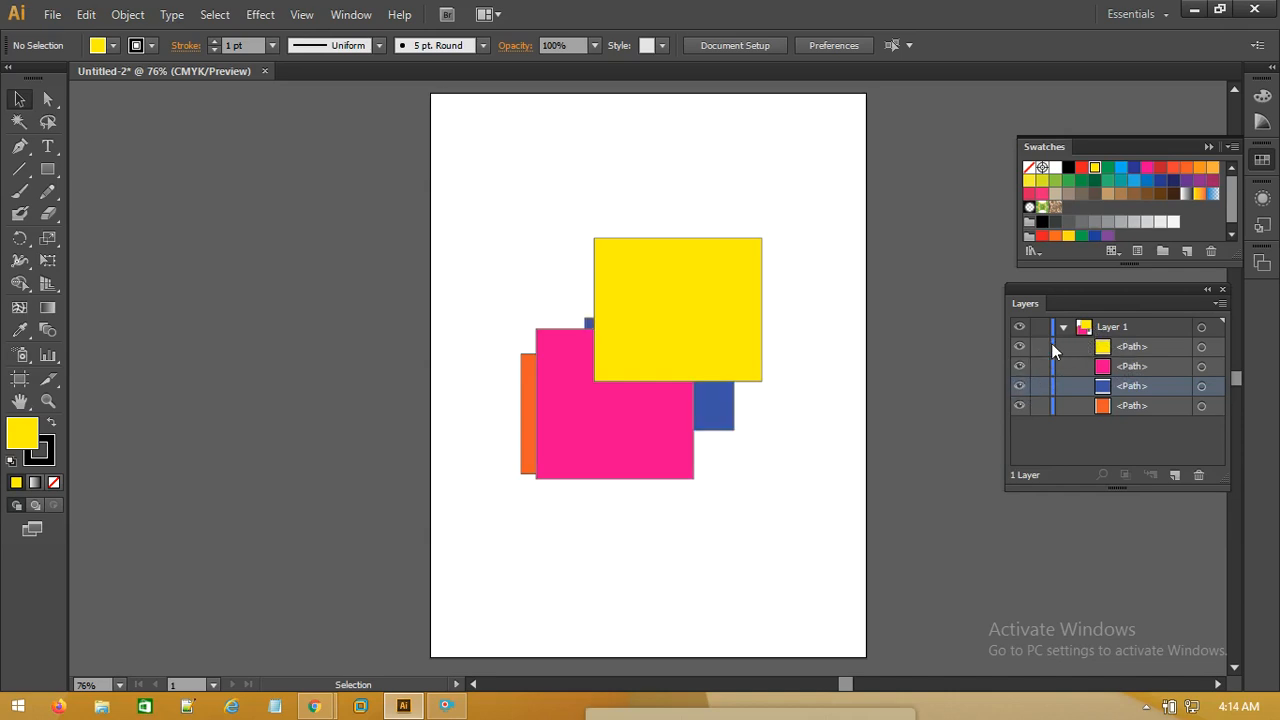
Step: Hide and show the yellow path, and toggle the visibility of all four paths off and back on
{"action": "left_click", "coordinate": [1020, 346]}
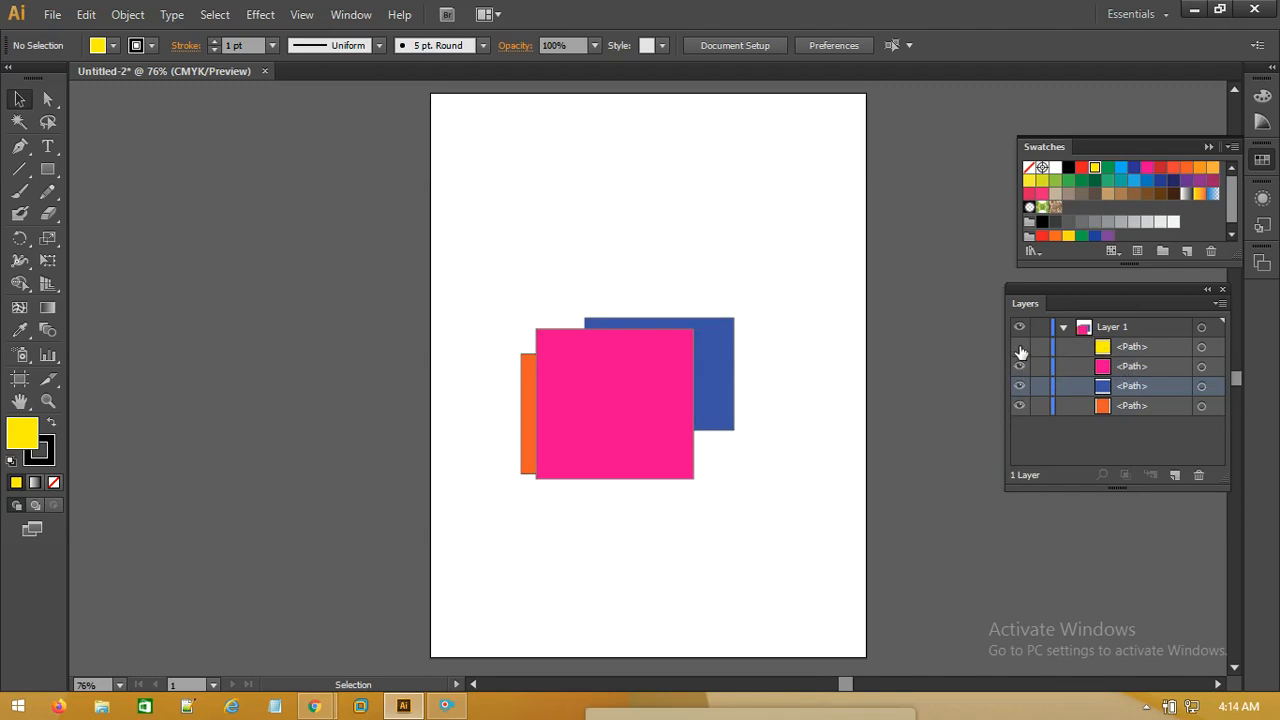
{"action": "left_click", "coordinate": [1019, 347]}
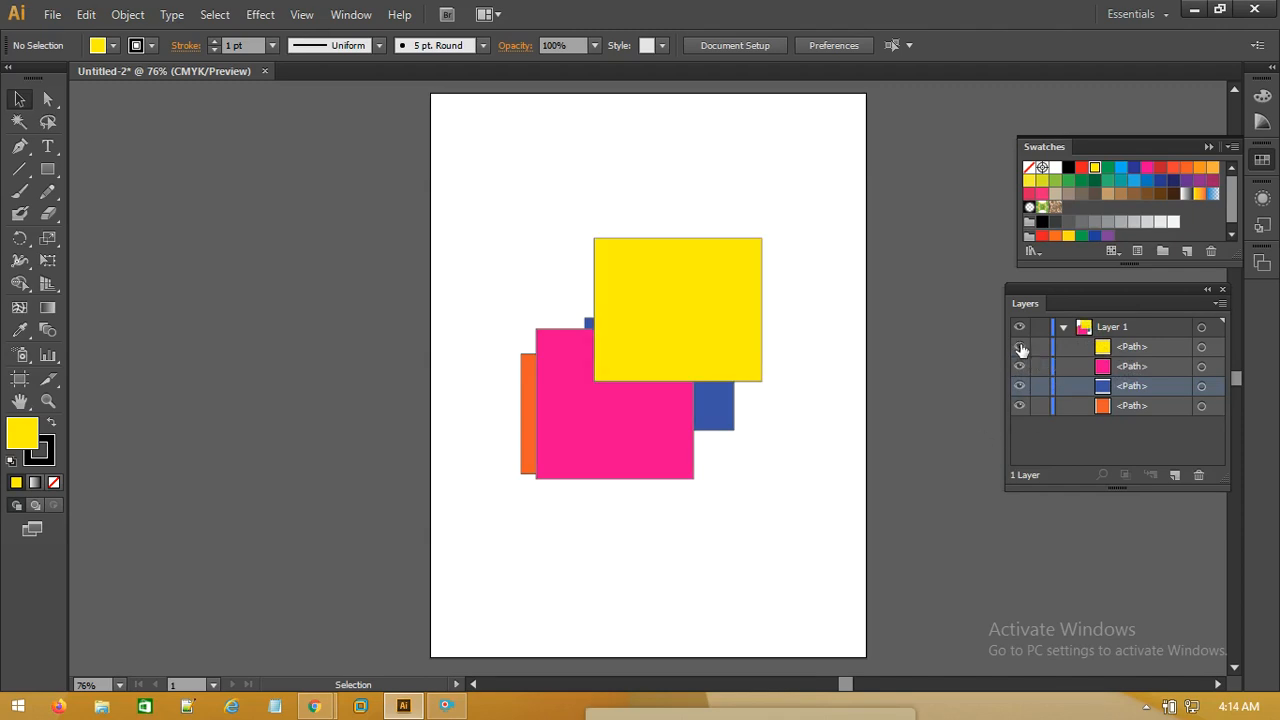
{"action": "left_click_drag", "start_coordinate": [1023, 355], "coordinate": [1022, 417]}
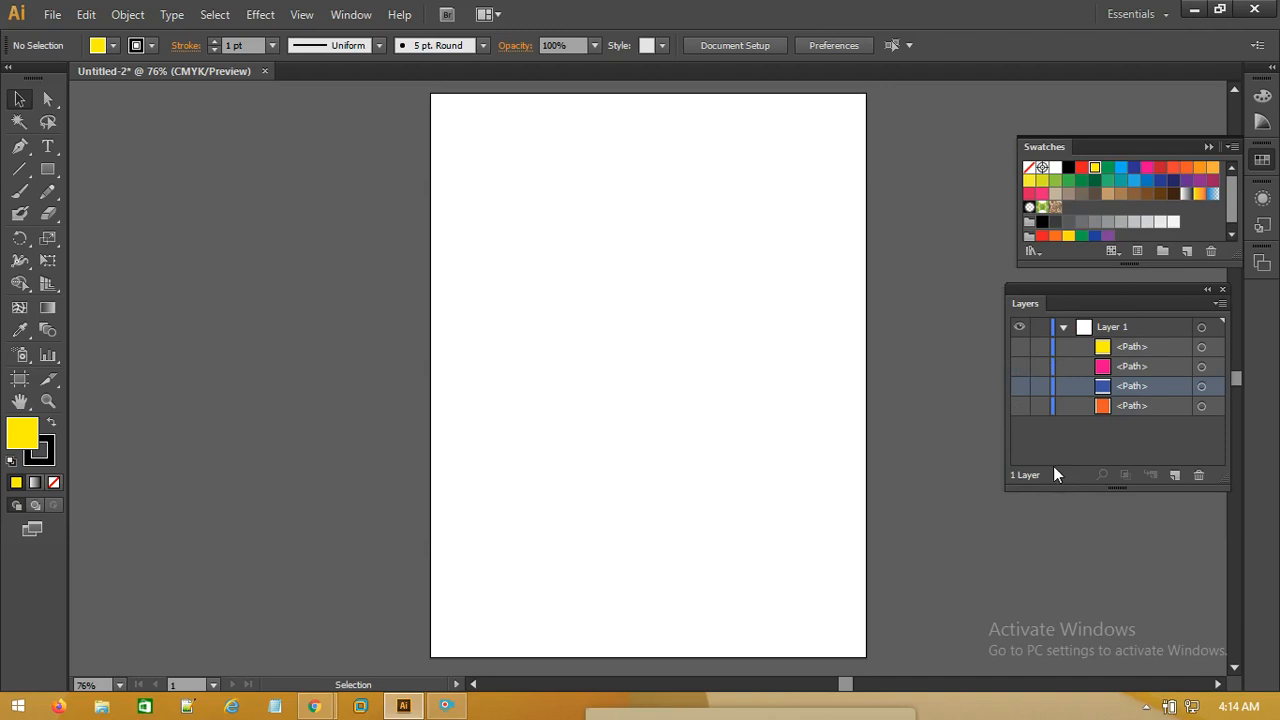
{"action": "left_click", "coordinate": [1020, 348]}
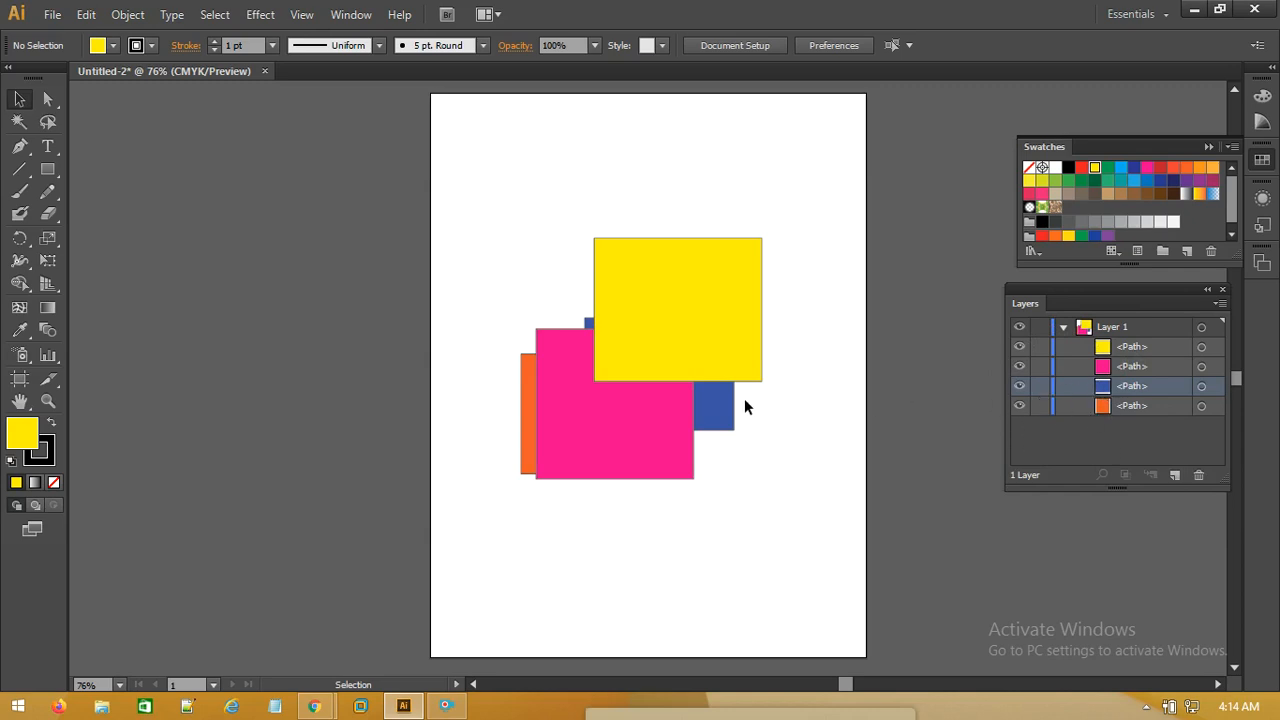
Step: Lock the blue path and try to select the blue rectangle on the artboard
{"action": "left_click", "coordinate": [1041, 388]}
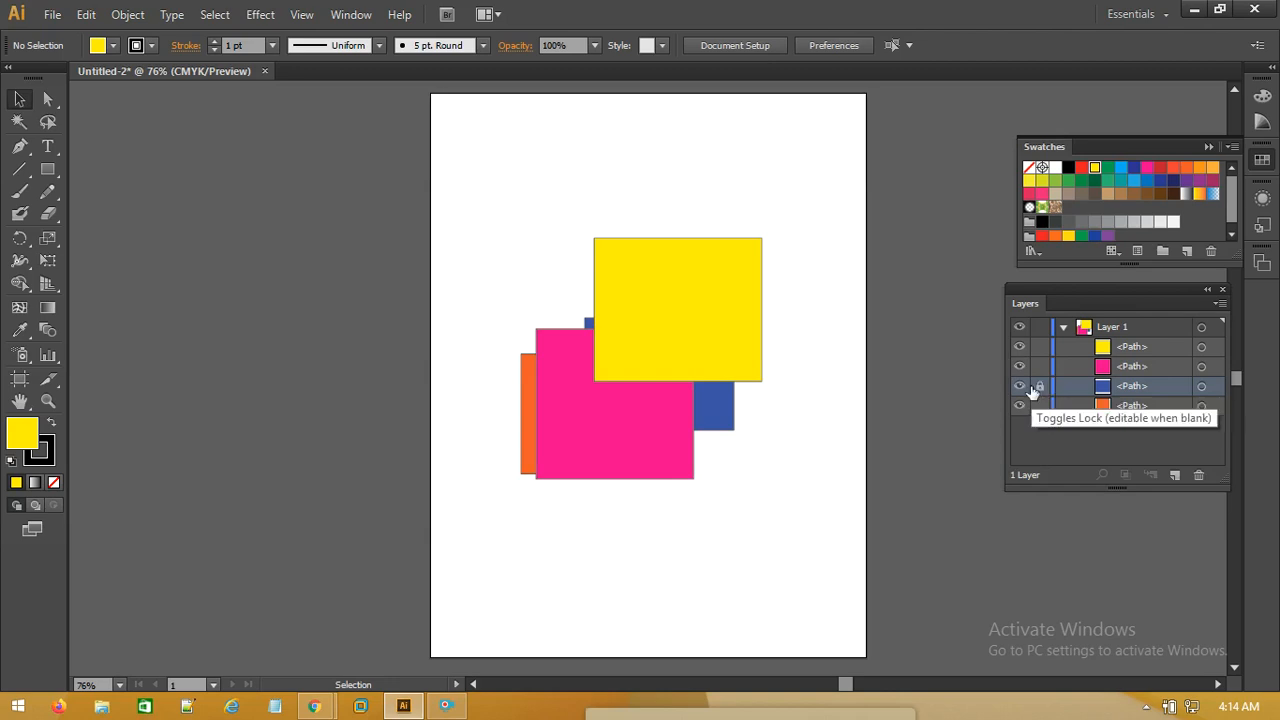
{"action": "left_click", "coordinate": [714, 379]}
{"action": "left_click", "coordinate": [721, 416]}
{"action": "left_click", "coordinate": [697, 424]}
{"action": "left_click", "coordinate": [714, 423]}
{"action": "left_click", "coordinate": [706, 363]}
{"action": "left_click", "coordinate": [659, 435]}
Step: Move the pink, yellow and orange rectangles away from the locked blue rectangle, and try to move the blue one
{"action": "left_click_drag", "start_coordinate": [624, 418], "coordinate": [566, 461]}
{"action": "left_click_drag", "start_coordinate": [712, 334], "coordinate": [764, 208]}
{"action": "left_click_drag", "start_coordinate": [568, 370], "coordinate": [546, 220]}
{"action": "left_click", "coordinate": [641, 391]}
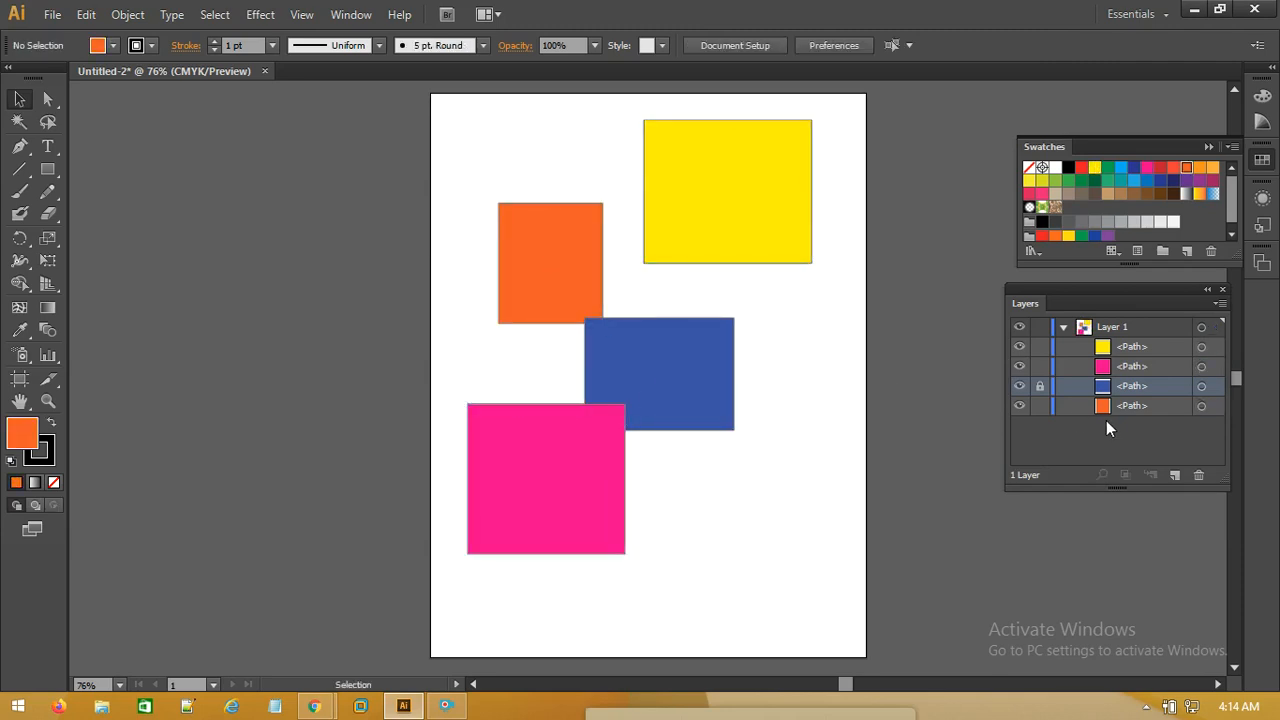
{"action": "left_click_drag", "start_coordinate": [676, 348], "coordinate": [738, 357]}
Step: Lock the yellow path and the remaining unlocked paths, and try to move the locked rectangles
{"action": "left_click", "coordinate": [1040, 347]}
{"action": "left_click_drag", "start_coordinate": [750, 195], "coordinate": [570, 195]}
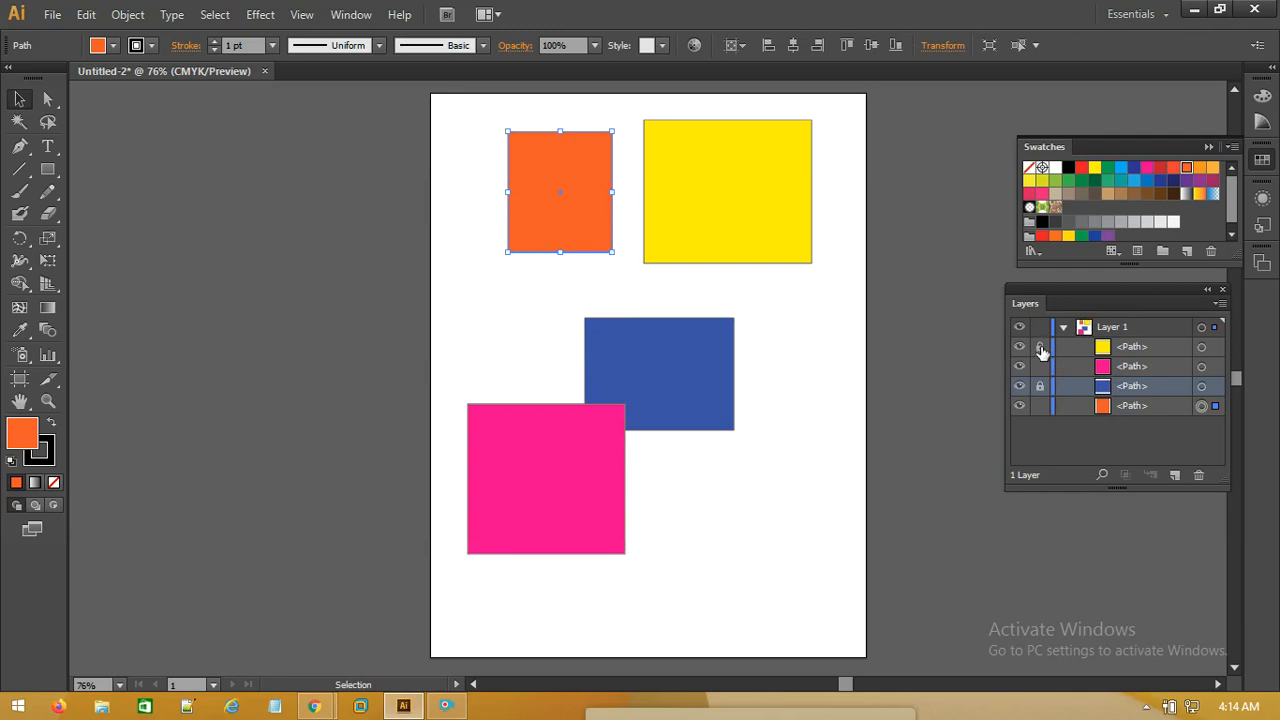
{"action": "left_click_drag", "start_coordinate": [1040, 347], "coordinate": [1038, 451]}
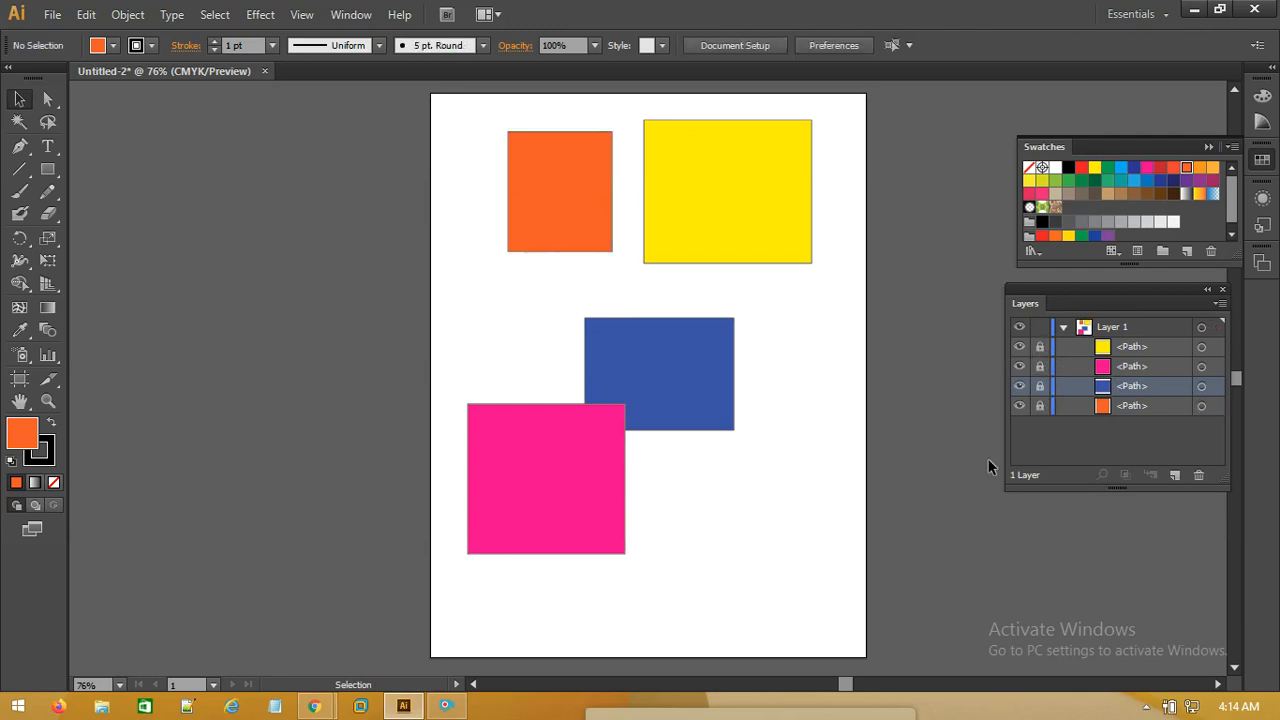
{"action": "left_click_drag", "start_coordinate": [708, 190], "coordinate": [556, 443]}
{"action": "left_click_drag", "start_coordinate": [745, 216], "coordinate": [615, 481]}
Step: Unlock all four paths, lock and unlock the collapsed Layer 1 as a whole, and expand it again
{"action": "left_click_drag", "start_coordinate": [1040, 347], "coordinate": [1035, 415]}
{"action": "left_click", "coordinate": [1063, 327]}
{"action": "left_click", "coordinate": [1039, 327]}
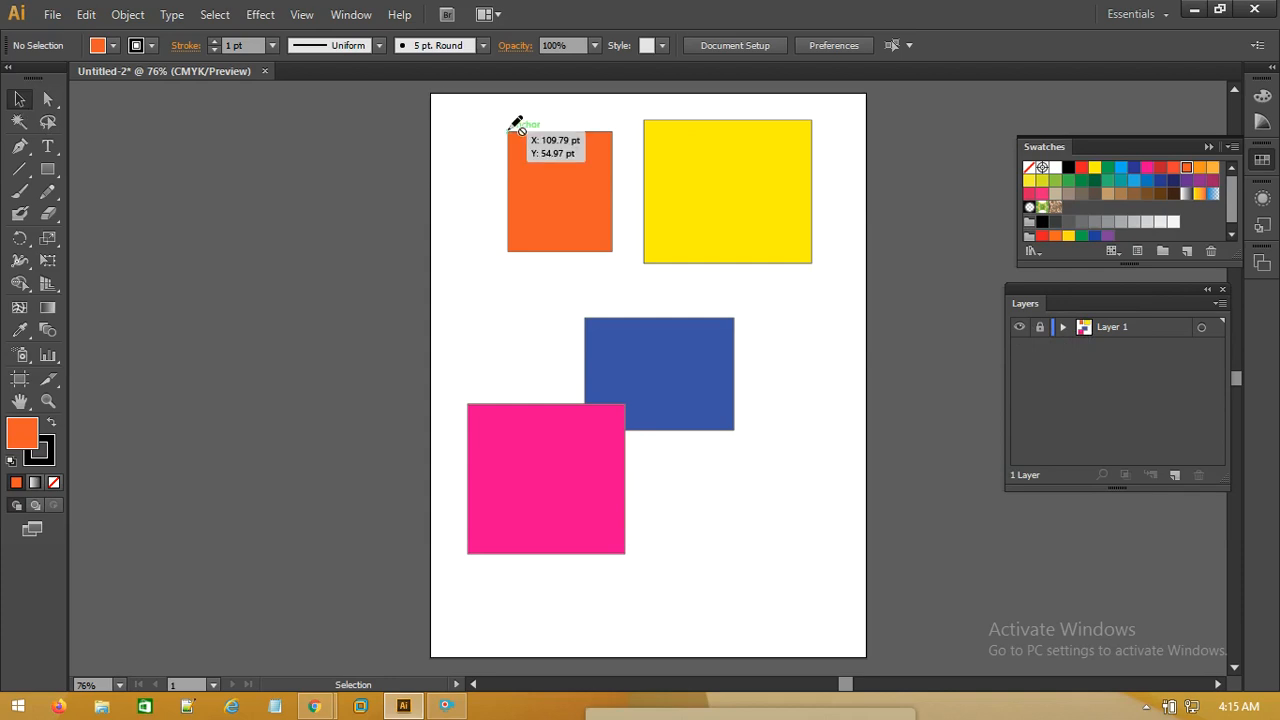
{"action": "left_click", "coordinate": [1041, 329]}
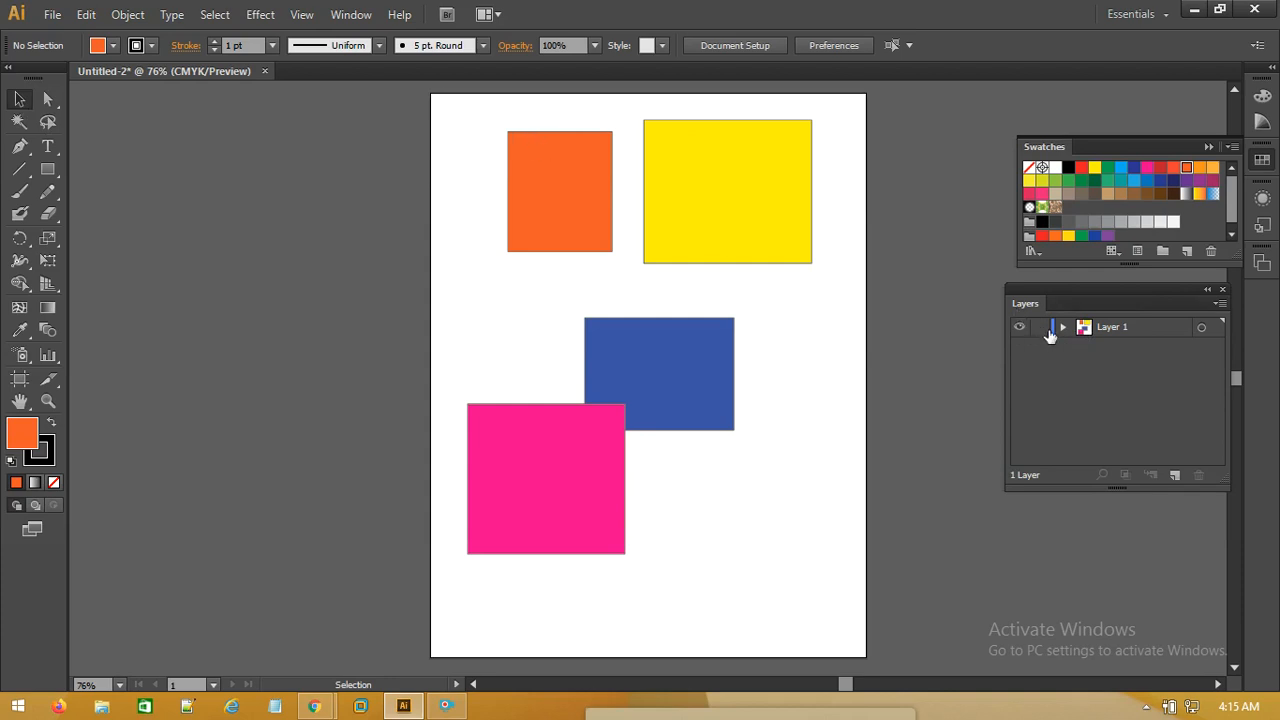
{"action": "left_click", "coordinate": [1063, 328]}
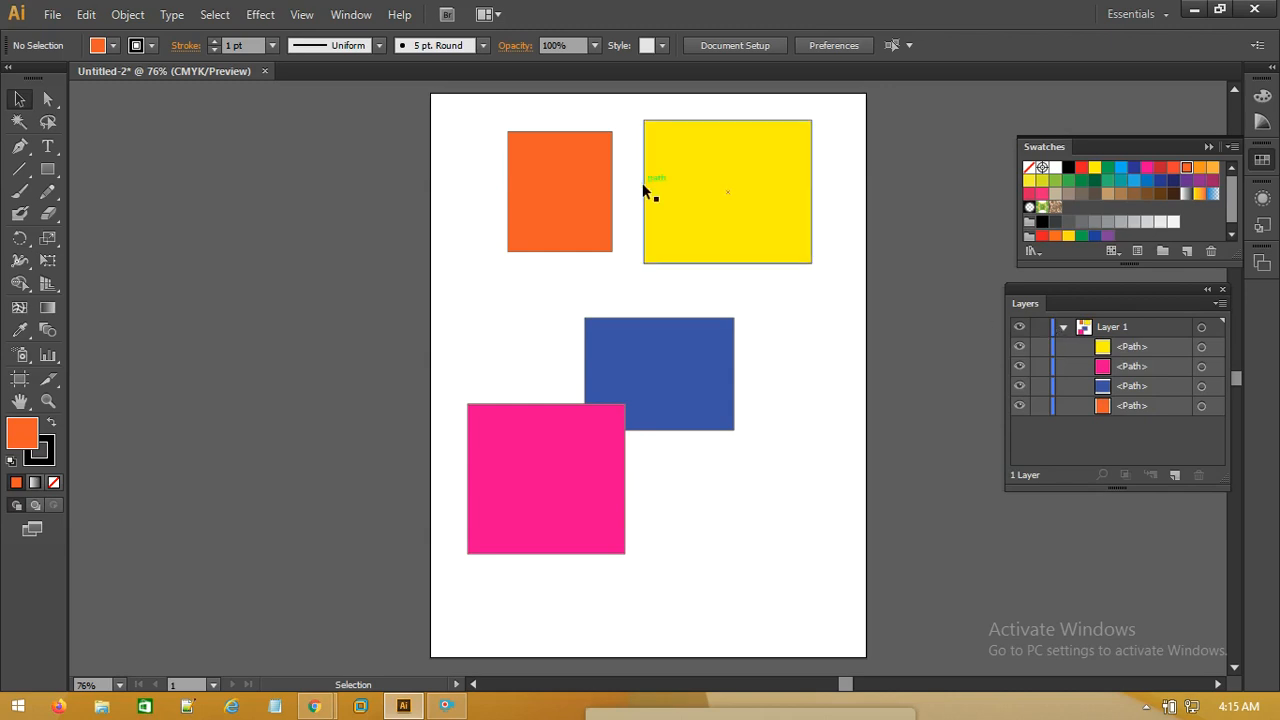
Step: Move the yellow, orange and pink rectangles back towards the blue one so they overlap around it, and deselect
{"action": "left_click_drag", "start_coordinate": [741, 220], "coordinate": [712, 344]}
{"action": "left_click_drag", "start_coordinate": [603, 194], "coordinate": [633, 264]}
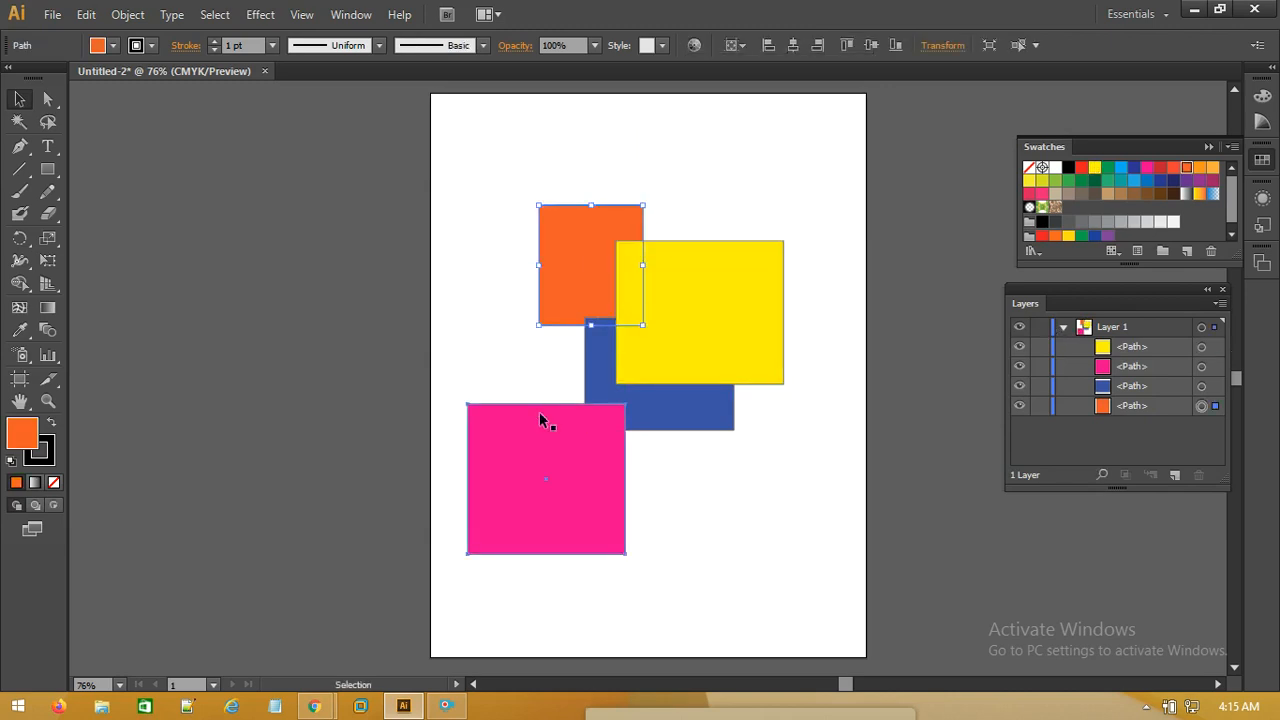
{"action": "left_click_drag", "start_coordinate": [539, 411], "coordinate": [609, 361]}
{"action": "left_click", "coordinate": [713, 198]}
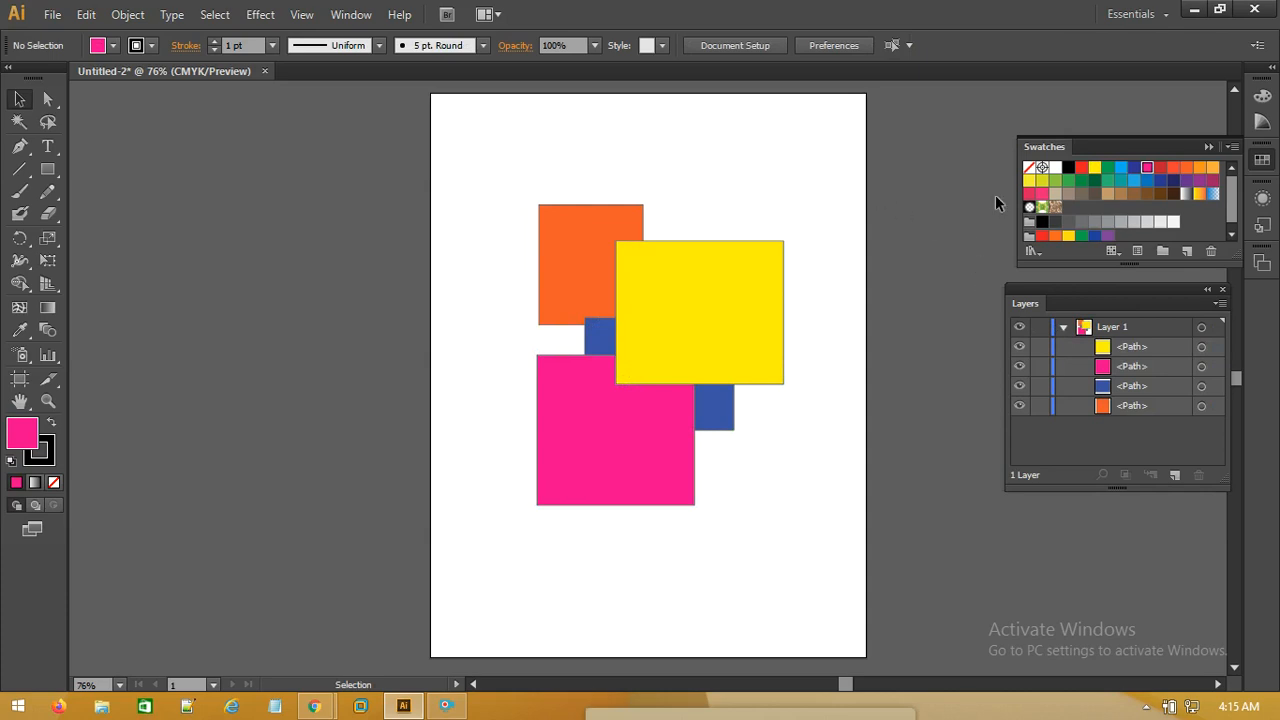
Step: Collapse Layer 1, shift the yellow, orange, pink and blue rectangles slightly, and leave everything deselected
{"action": "left_click", "coordinate": [1065, 328]}
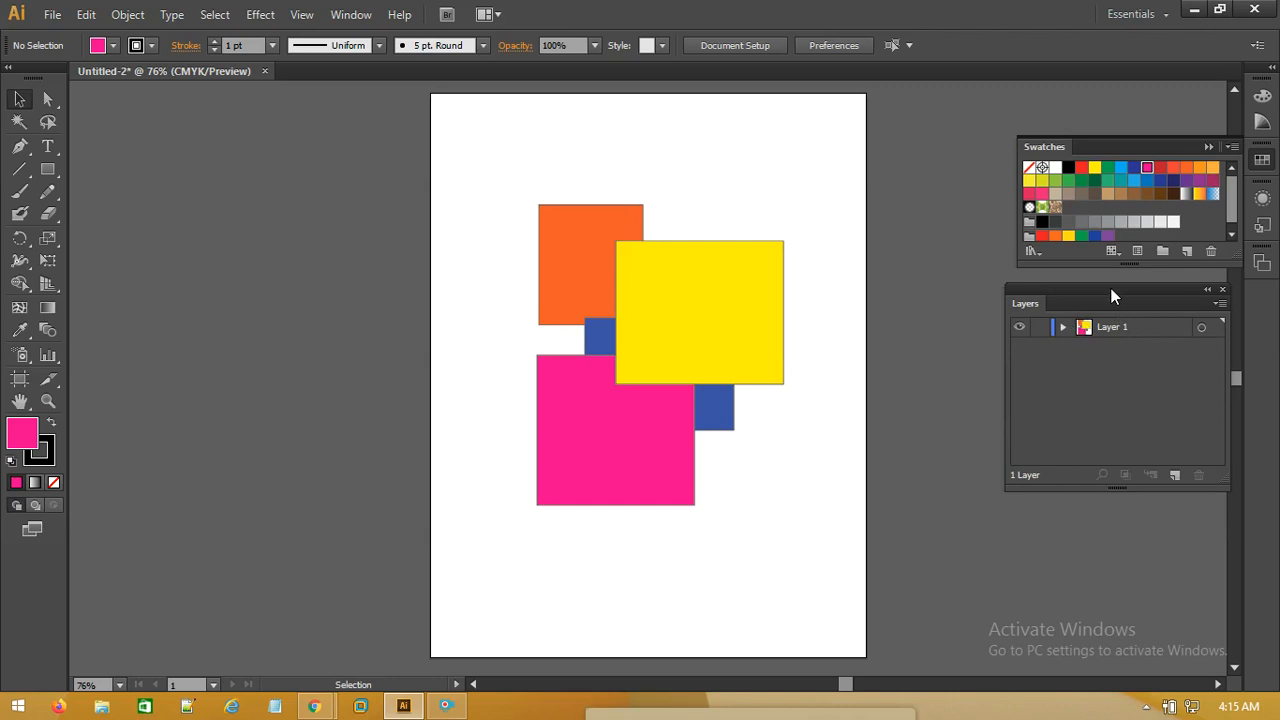
{"action": "left_click_drag", "start_coordinate": [699, 303], "coordinate": [726, 328]}
{"action": "left_click_drag", "start_coordinate": [572, 283], "coordinate": [569, 305]}
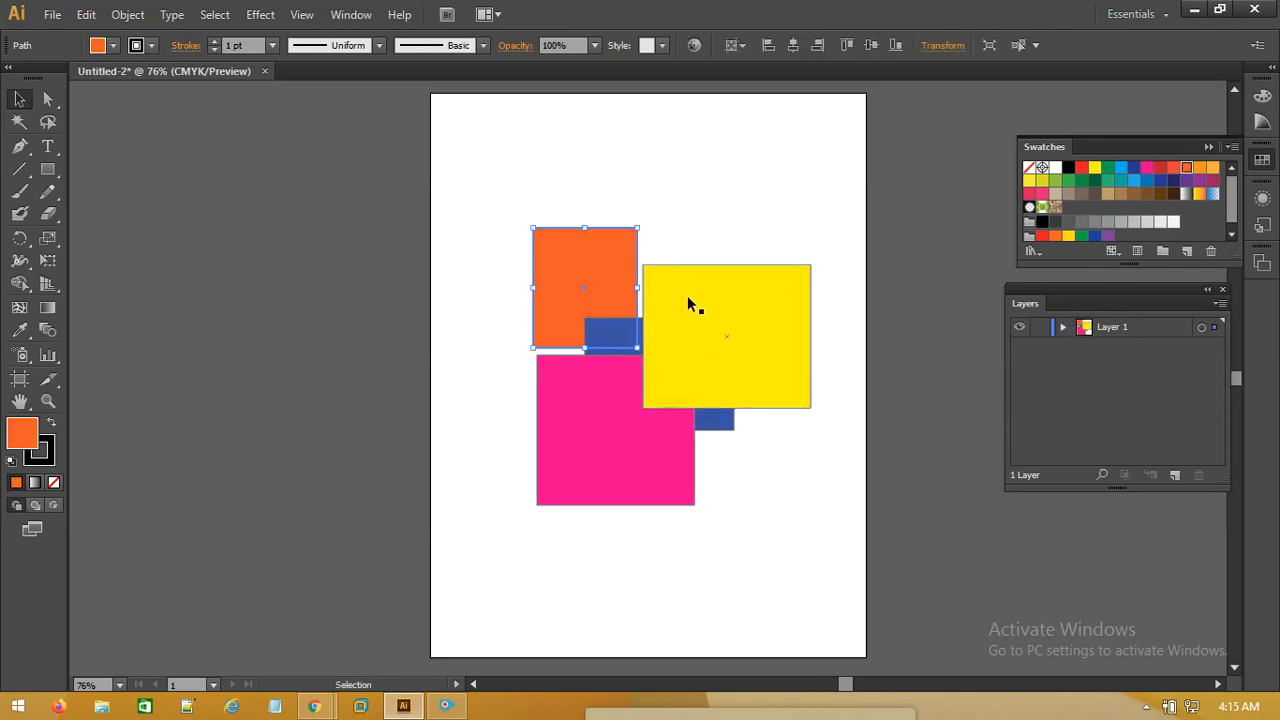
{"action": "left_click", "coordinate": [691, 243]}
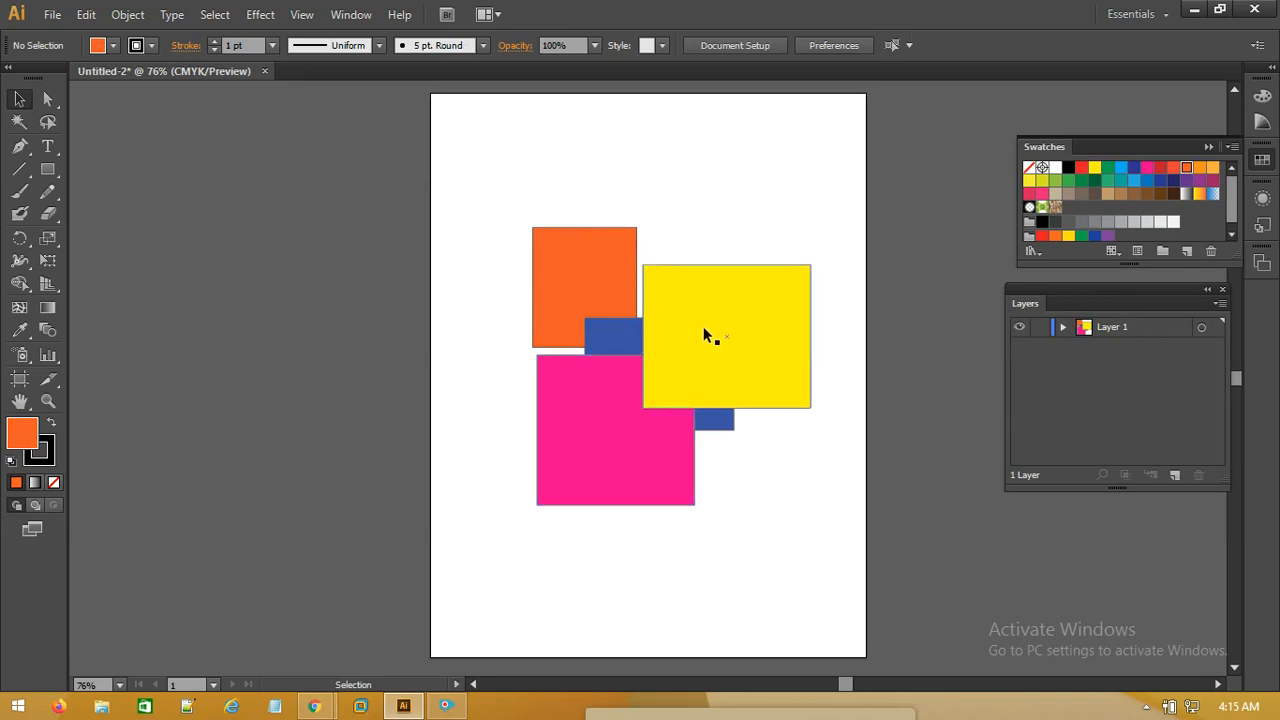
{"action": "left_click_drag", "start_coordinate": [603, 411], "coordinate": [599, 431]}
{"action": "left_click_drag", "start_coordinate": [614, 360], "coordinate": [603, 333]}
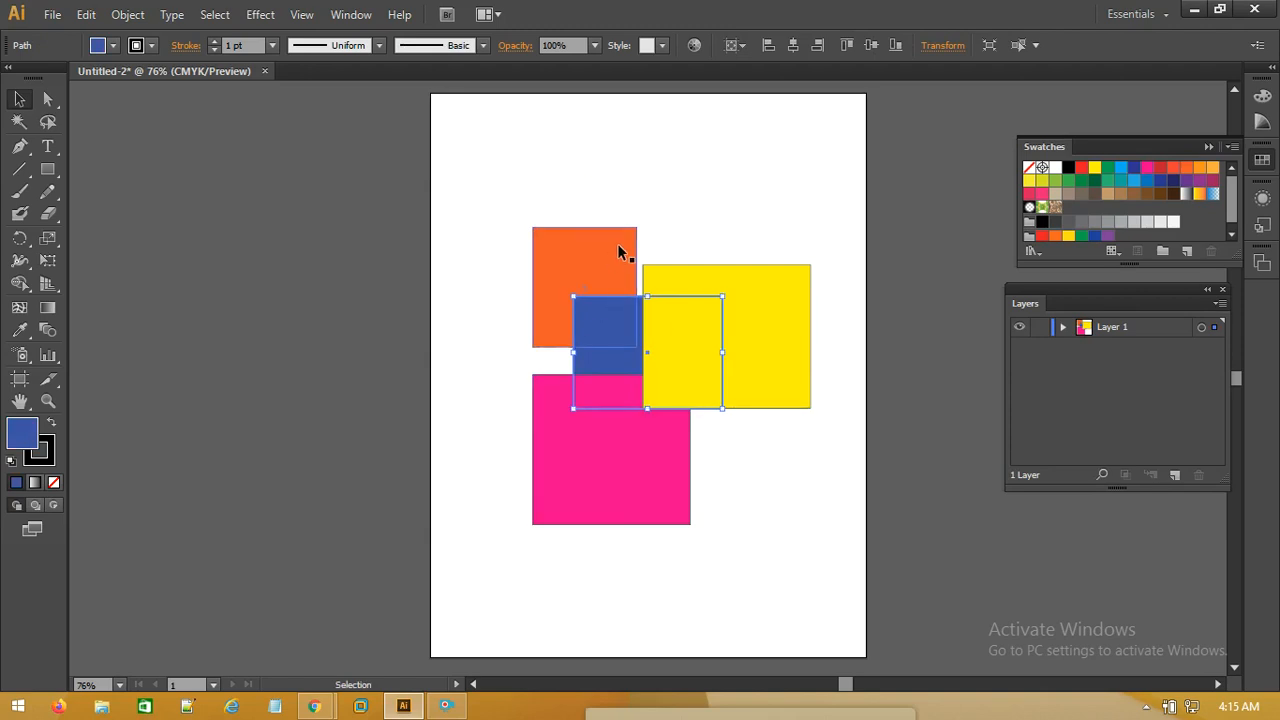
{"action": "left_click", "coordinate": [518, 178]}
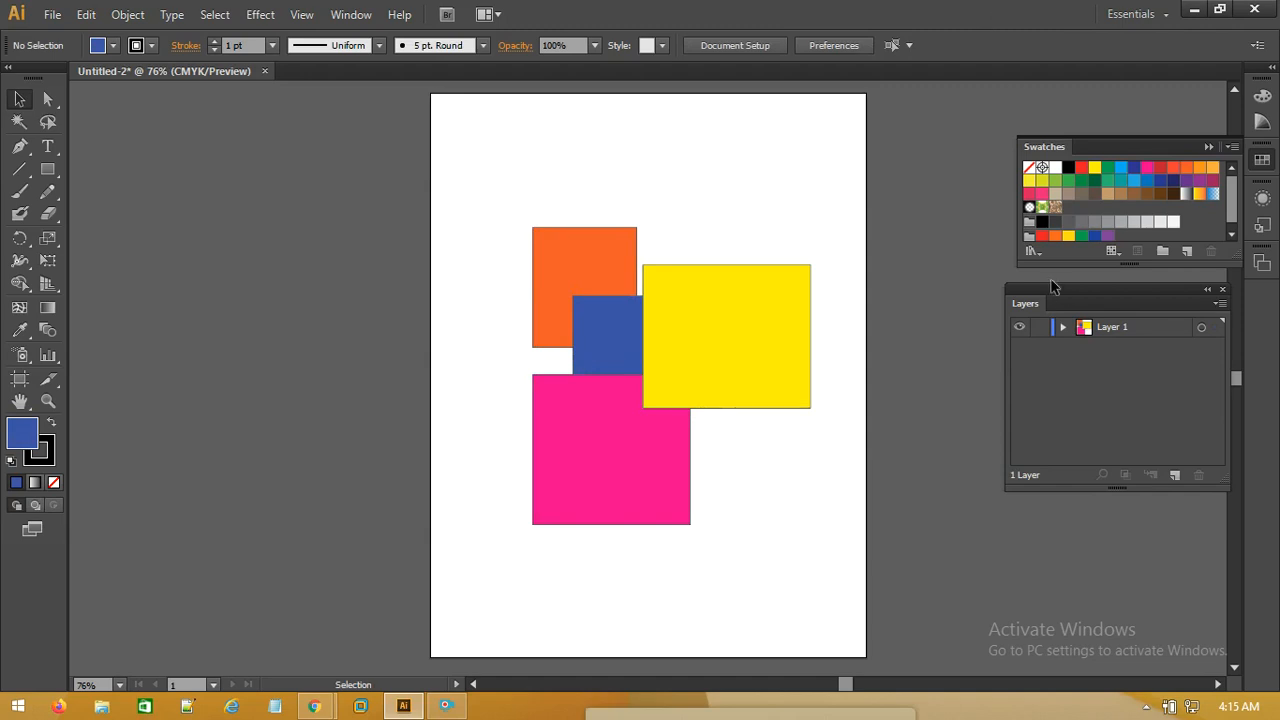
Step: Add a new layer above Layer 1 and draw three circles over the rectangles, the last about 275 pt in diameter
{"action": "left_click", "coordinate": [1105, 328]}
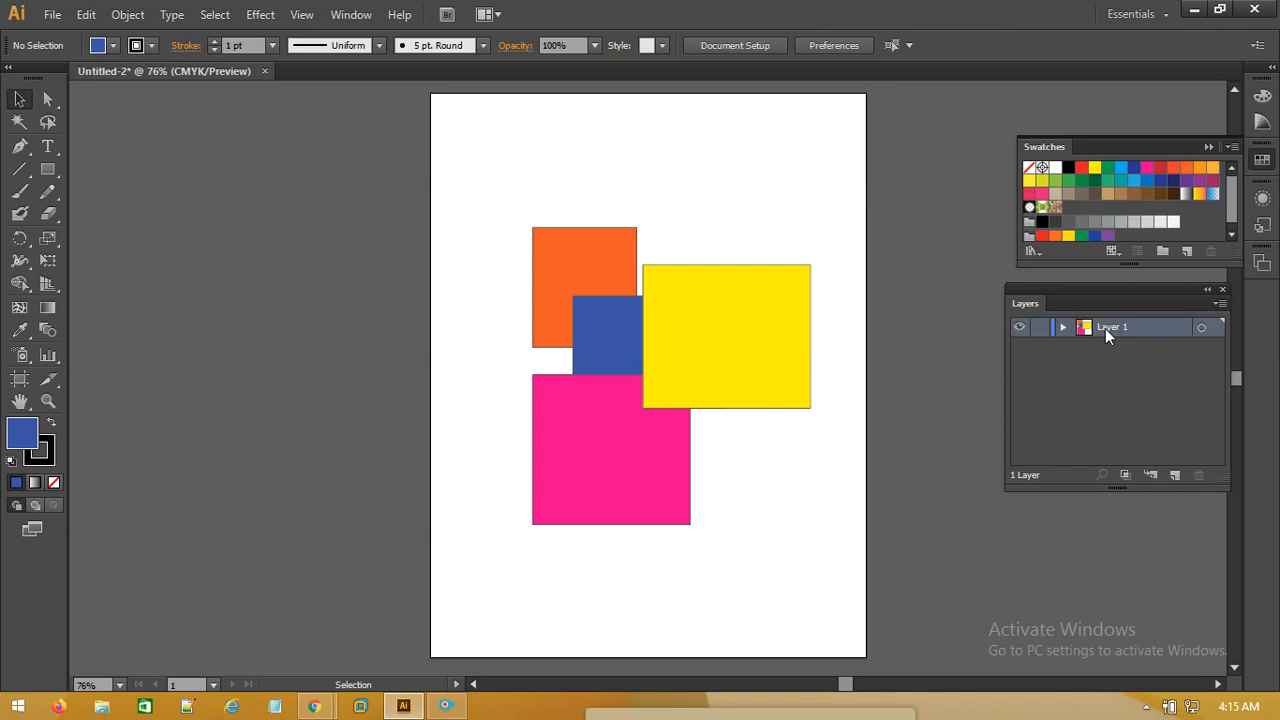
{"action": "left_click", "coordinate": [1174, 476]}
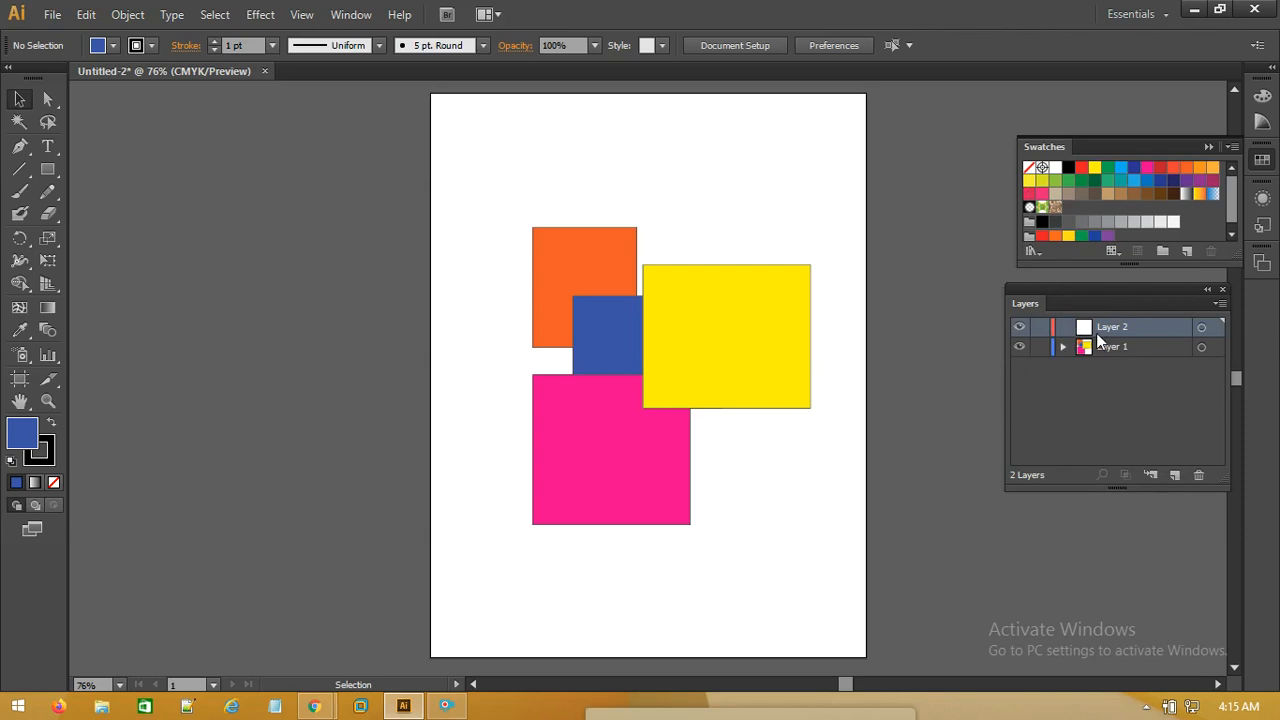
{"action": "left_click_drag", "start_coordinate": [56, 171], "coordinate": [128, 189]}
{"action": "left_click_drag", "start_coordinate": [45, 176], "coordinate": [168, 214]}
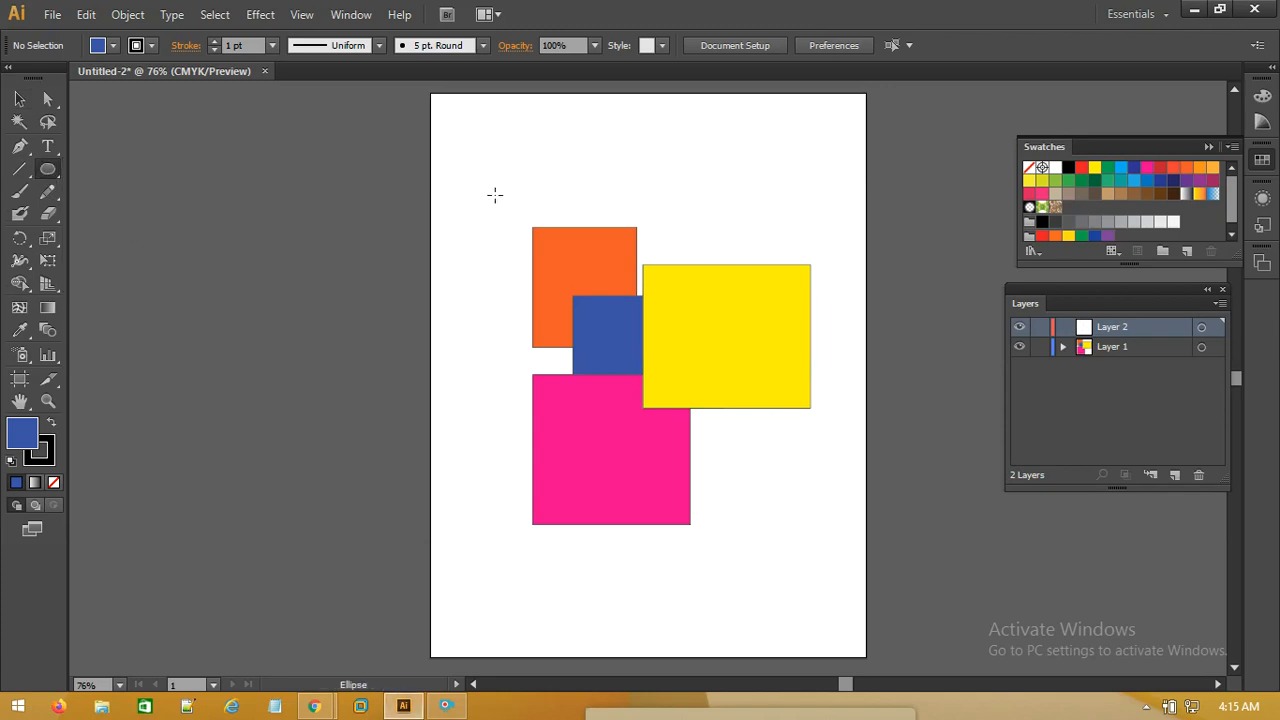
{"action": "left_click_drag", "start_coordinate": [480, 172], "coordinate": [623, 318]}
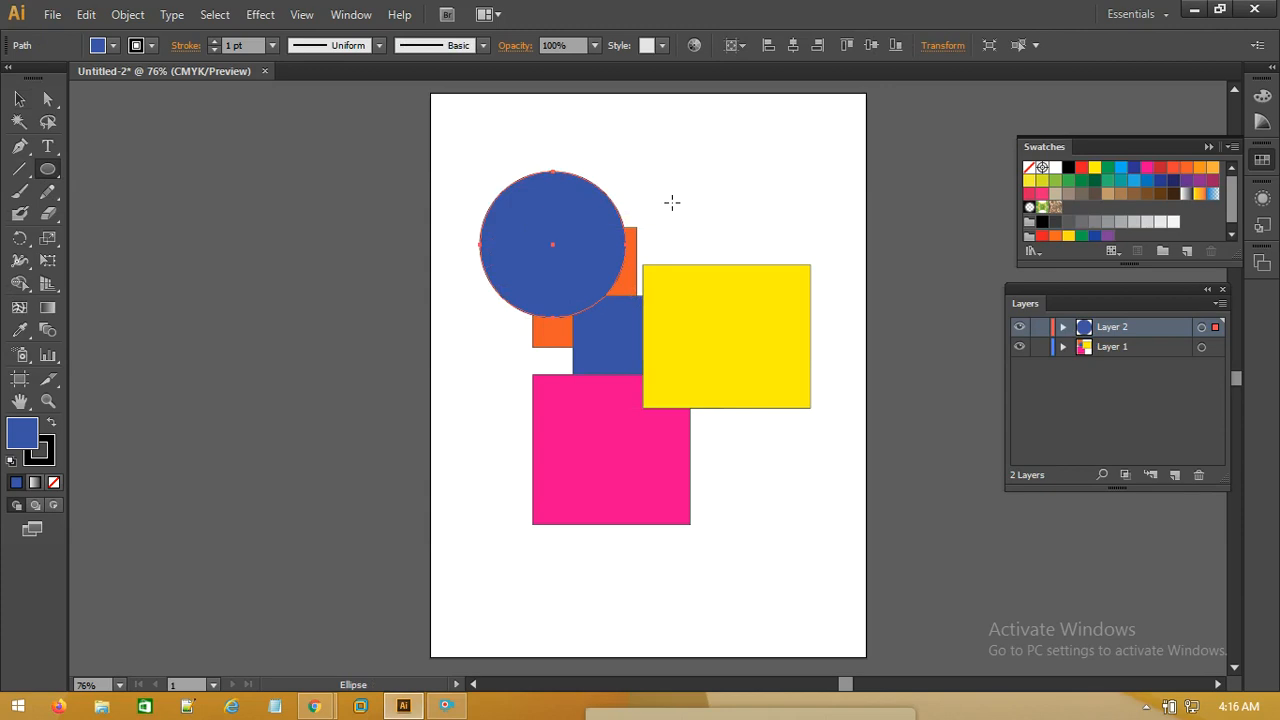
{"action": "left_click_drag", "start_coordinate": [471, 363], "coordinate": [684, 490]}
{"action": "left_click_drag", "start_coordinate": [531, 188], "coordinate": [668, 384]}
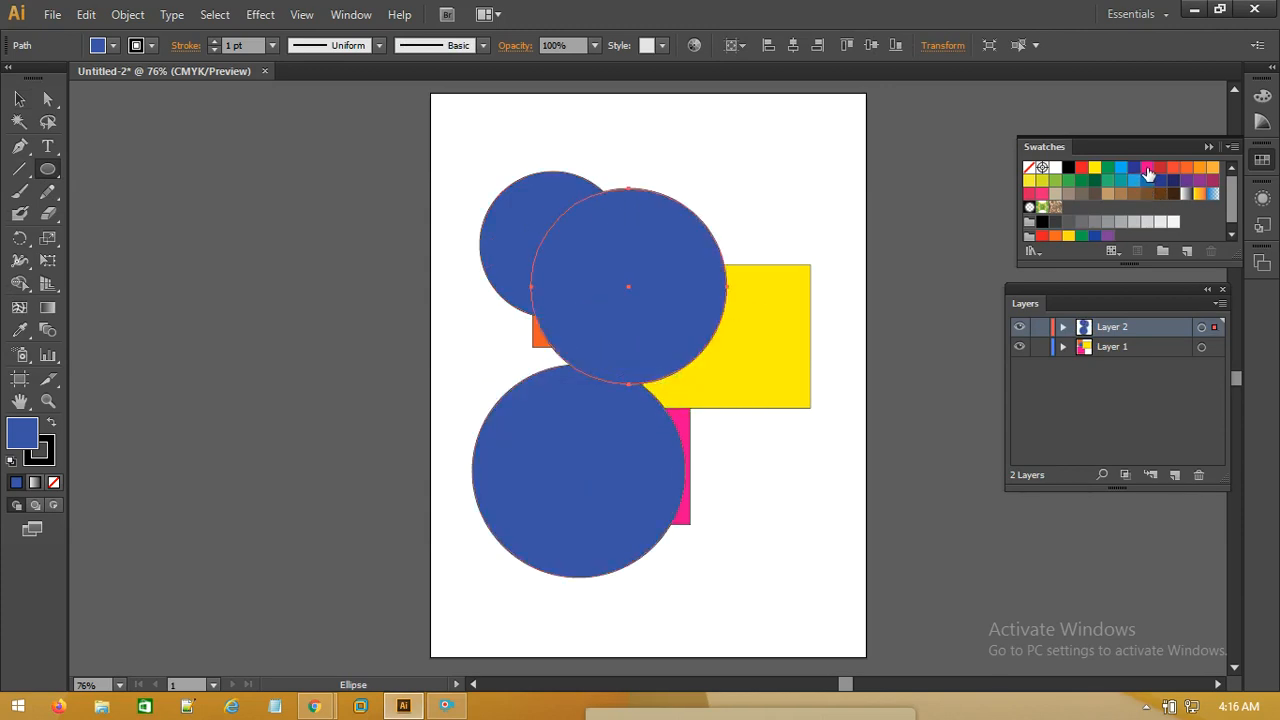
Step: Fill the last drawn circle with pink, cancel the accidental new ellipse and return to the Selection tool
{"action": "left_click", "coordinate": [1147, 167]}
{"action": "left_click", "coordinate": [574, 477]}
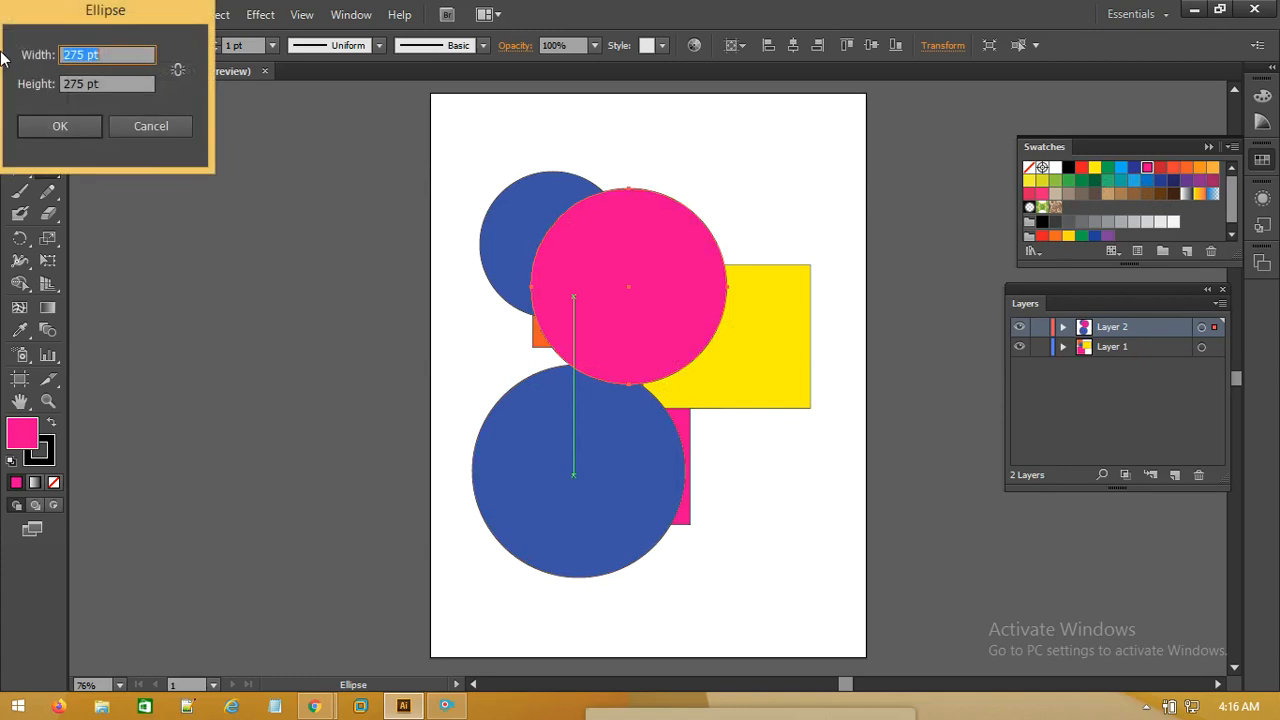
{"action": "left_click", "coordinate": [160, 126]}
{"action": "left_click", "coordinate": [22, 101]}
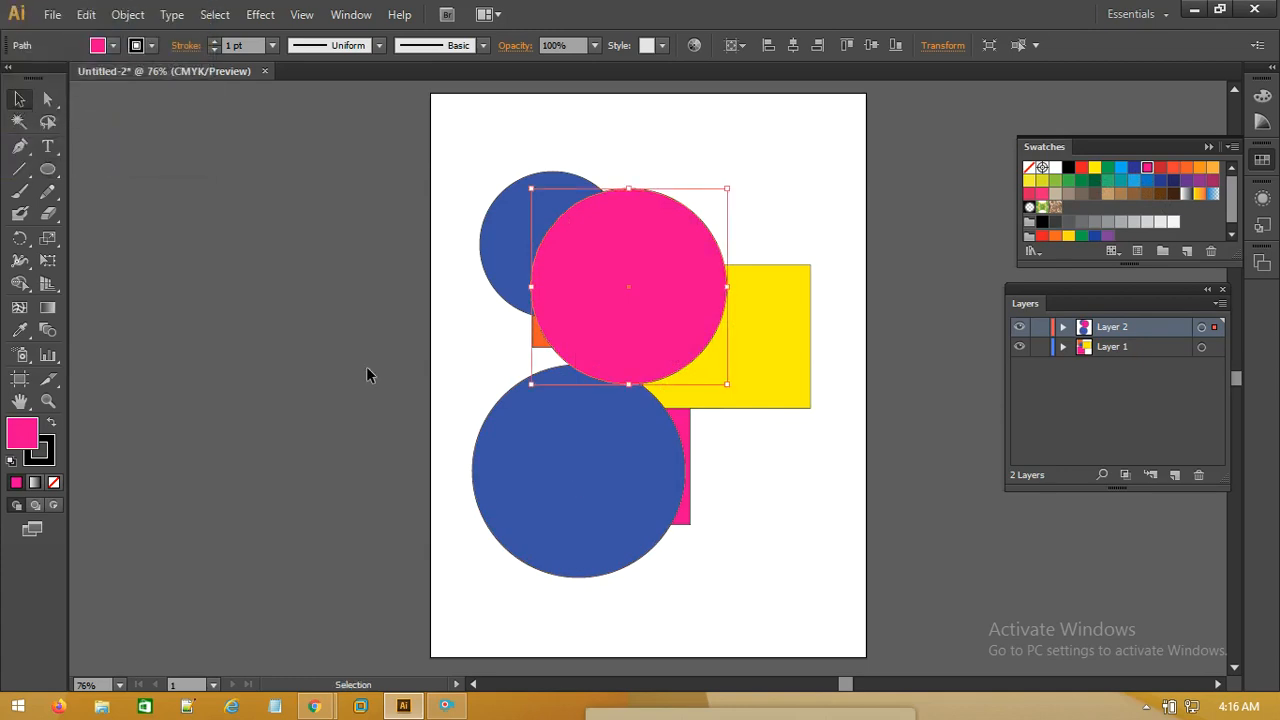
Step: Fill the large lower circle with yellow-green and the small upper circle with light orange, and deselect
{"action": "left_click", "coordinate": [549, 456]}
{"action": "left_click", "coordinate": [1045, 184]}
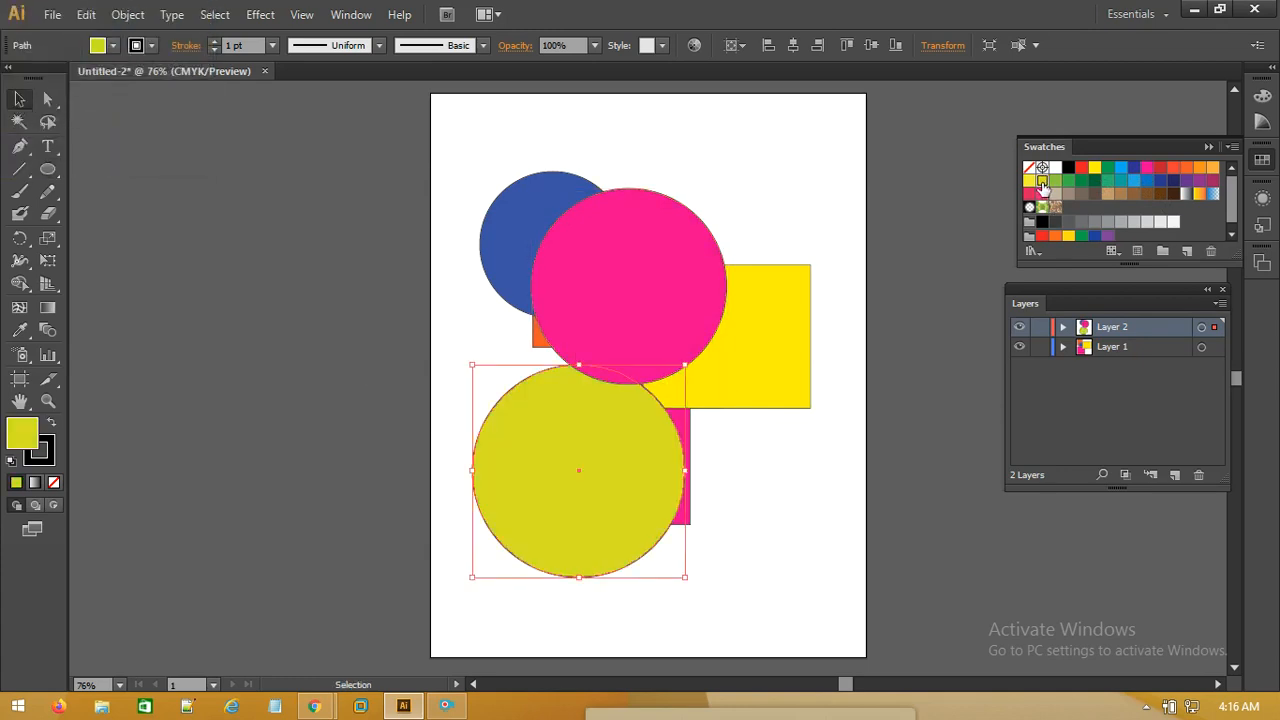
{"action": "left_click", "coordinate": [794, 180]}
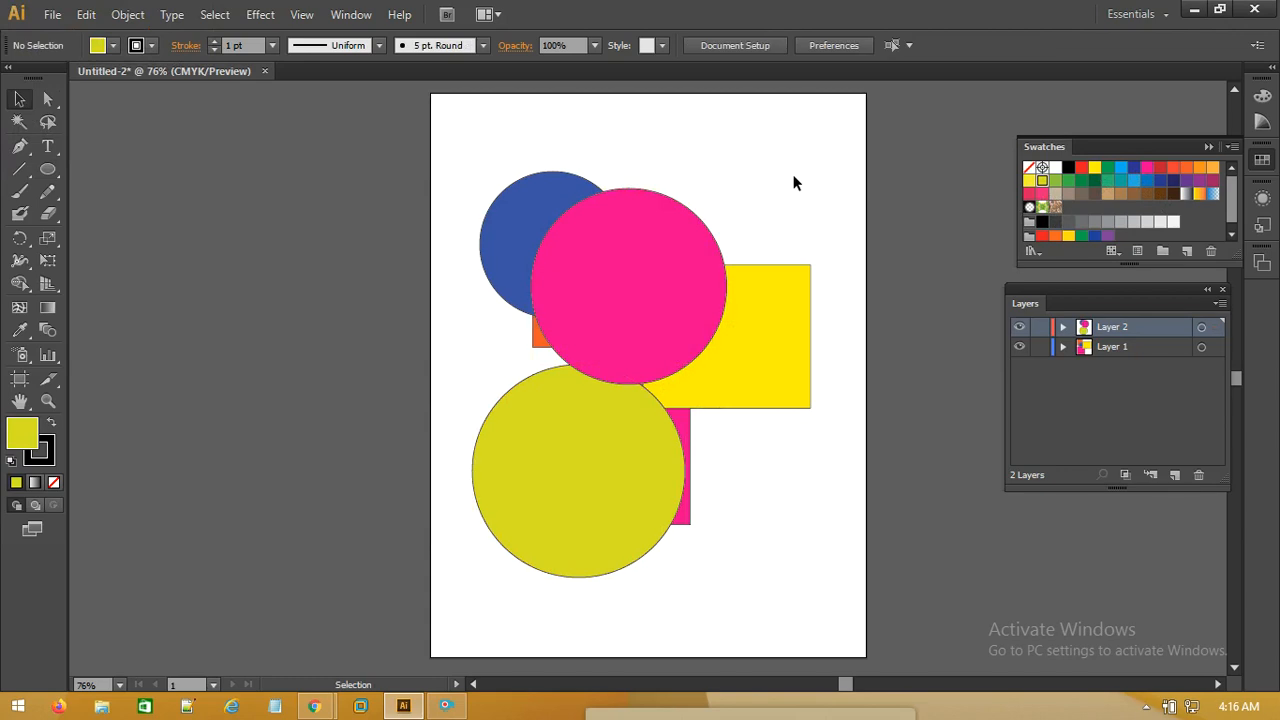
{"action": "left_click", "coordinate": [508, 215]}
{"action": "left_click", "coordinate": [1210, 168]}
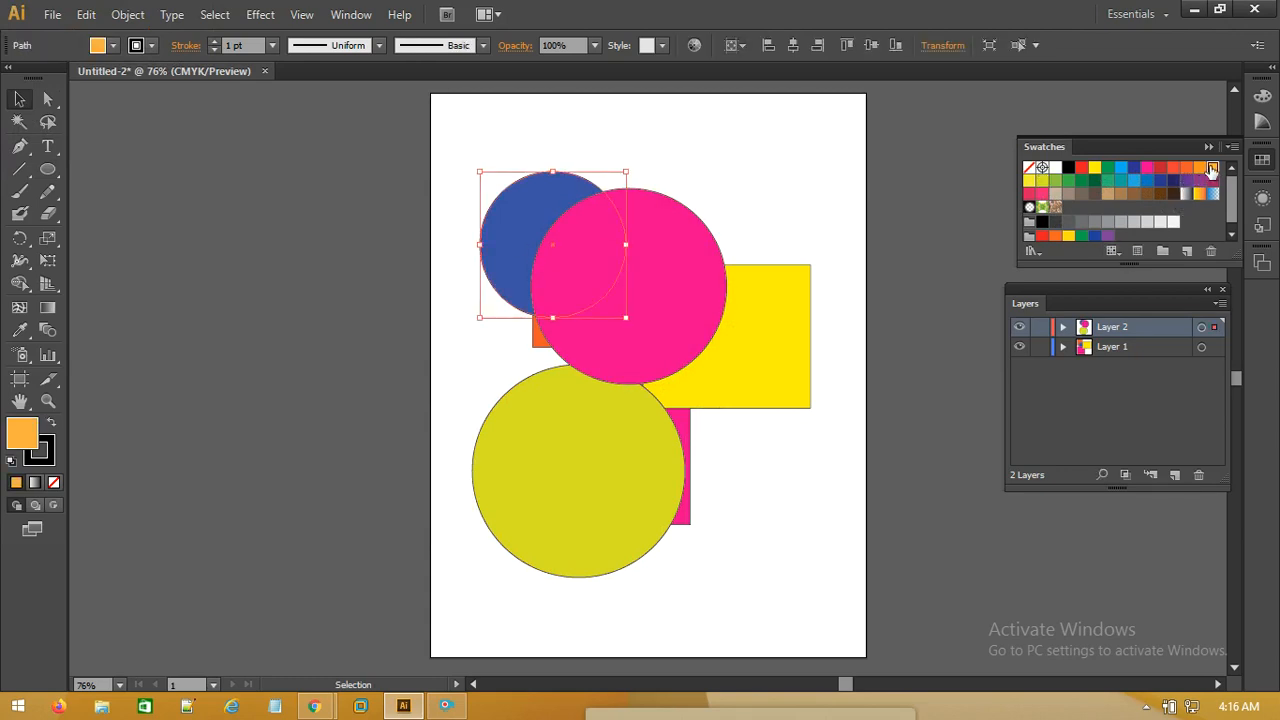
{"action": "left_click", "coordinate": [810, 168]}
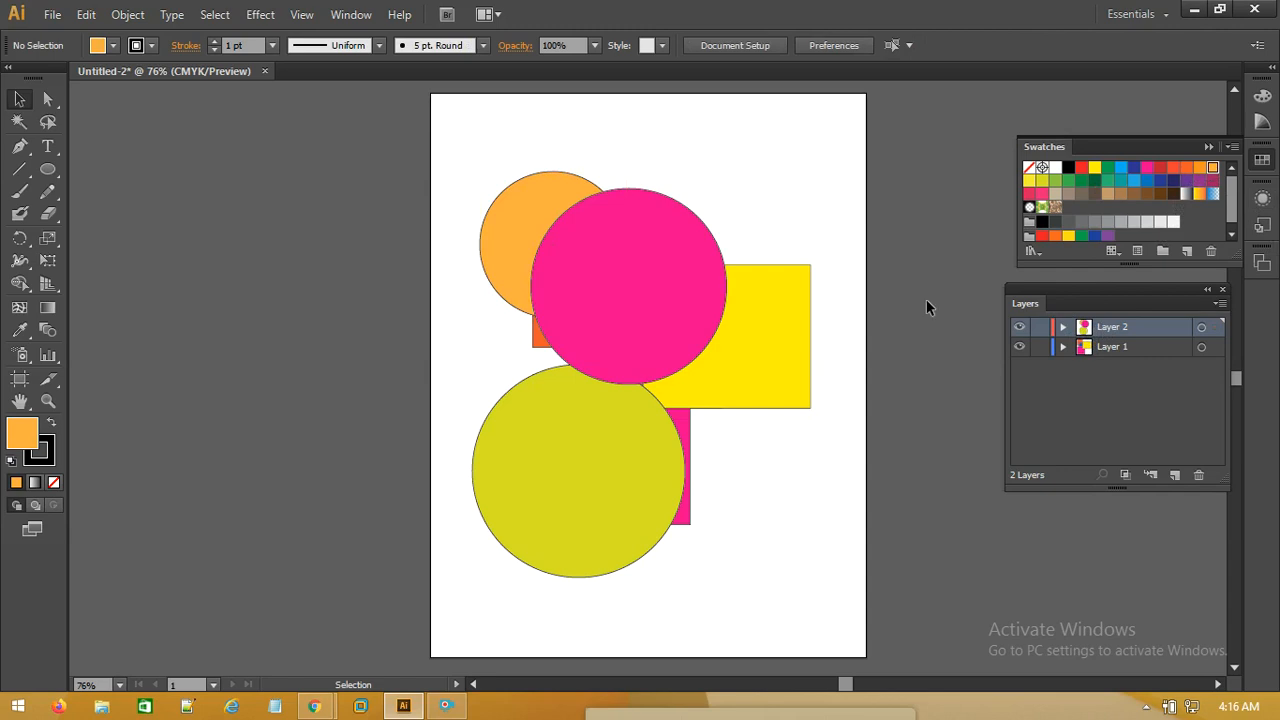
Step: Move Layer 1 above Layer 2 in the stacking order and return Layer 2 to the top
{"action": "left_click", "coordinate": [1110, 346]}
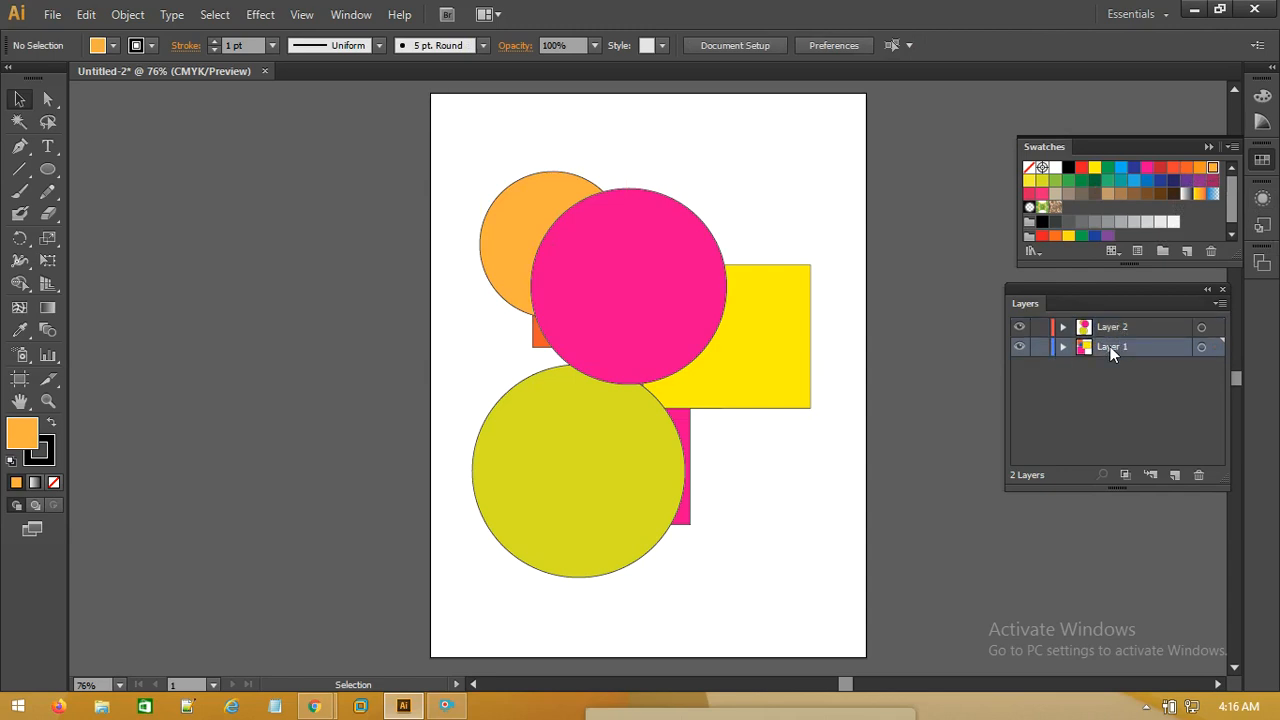
{"action": "left_click_drag", "start_coordinate": [1110, 346], "coordinate": [1115, 322]}
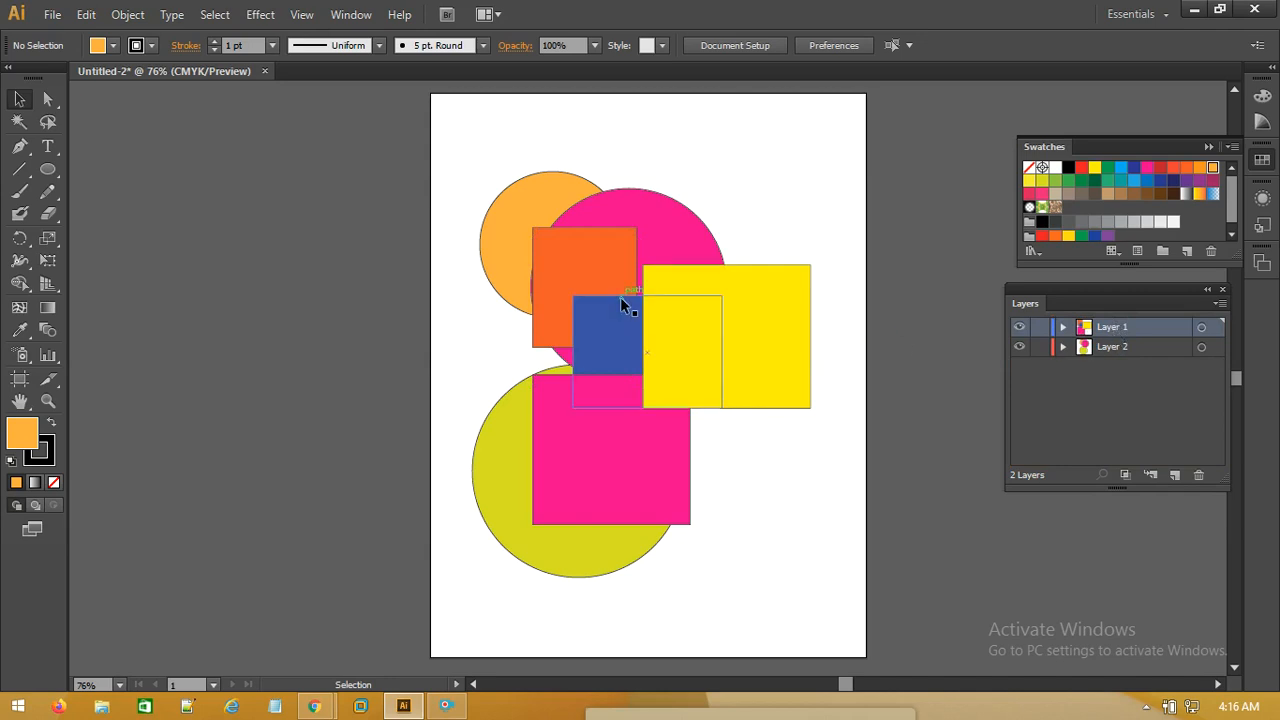
{"action": "left_click", "coordinate": [1105, 350]}
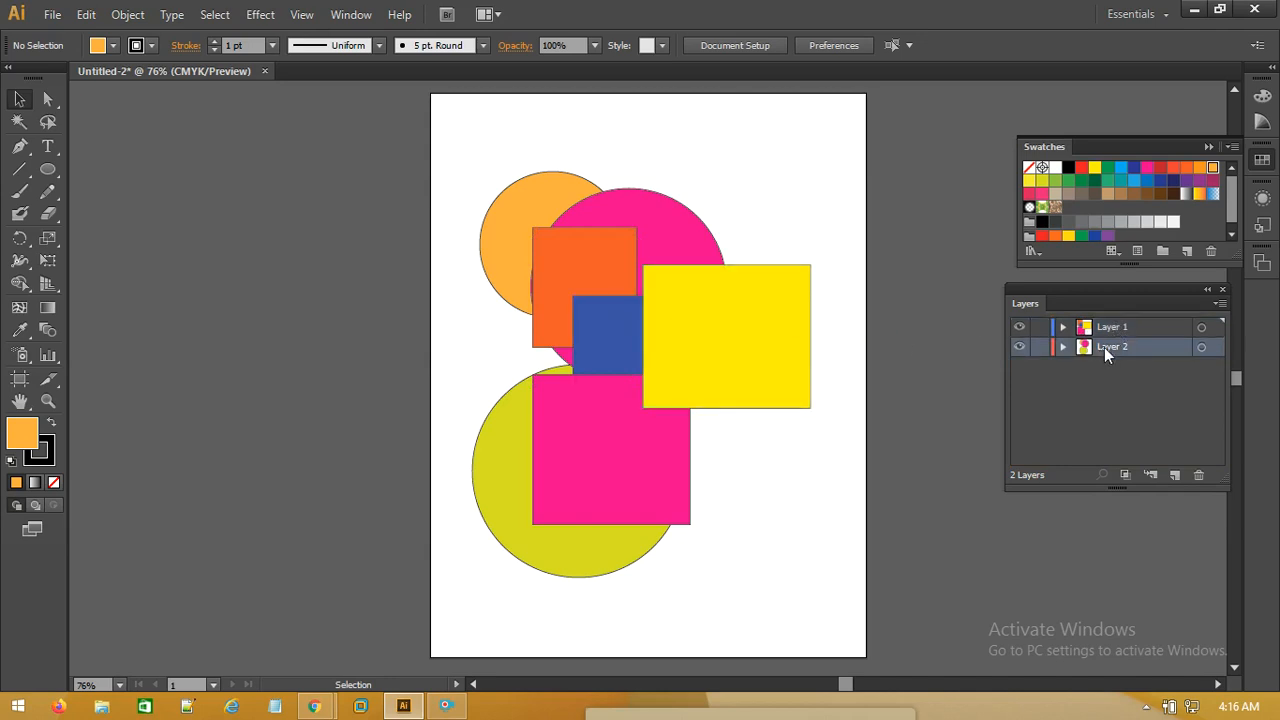
{"action": "mouse_move", "coordinate": [1105, 348]}
{"action": "left_mouse_down"}
{"action": "mouse_move", "coordinate": [1111, 316]}
{"action": "mouse_move", "coordinate": [1112, 361]}
{"action": "left_mouse_up"}
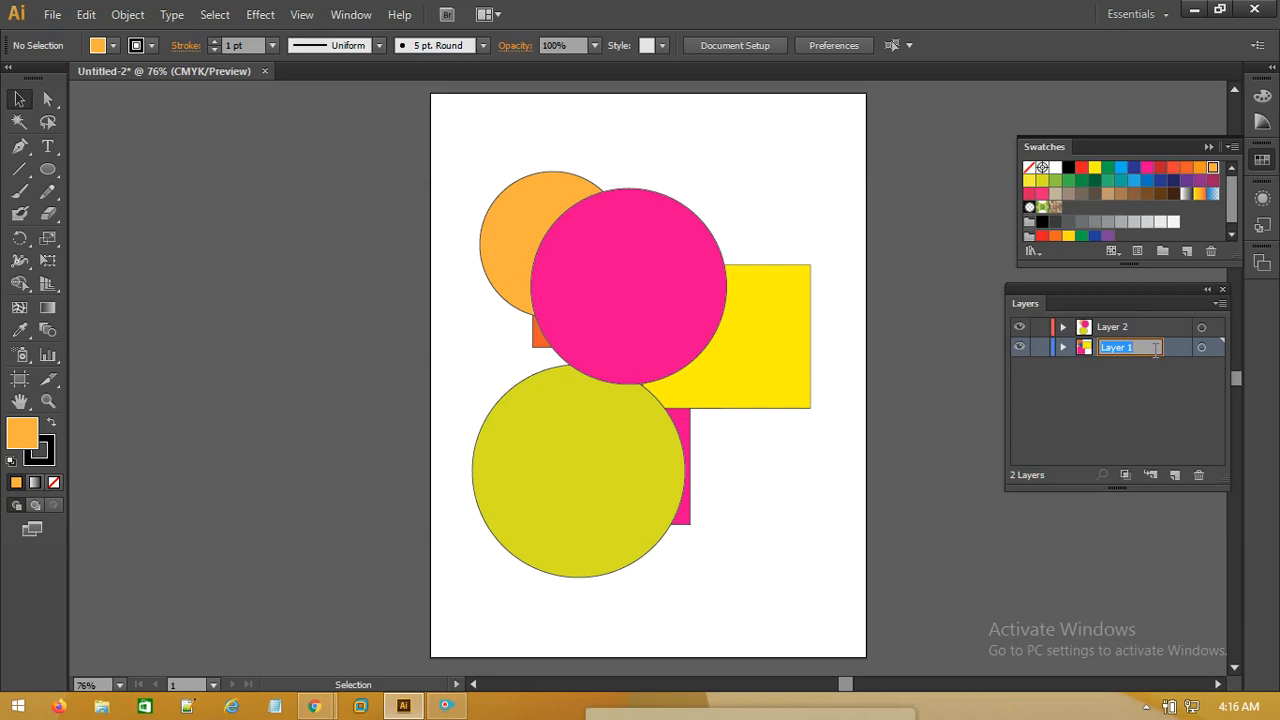
Step: Rename Layer 1 as rectangle and Layer 2 as circle, leaving no layer highlighted
{"action": "type", "text": "rectangle"}
{"action": "double_click", "coordinate": [1097, 327]}
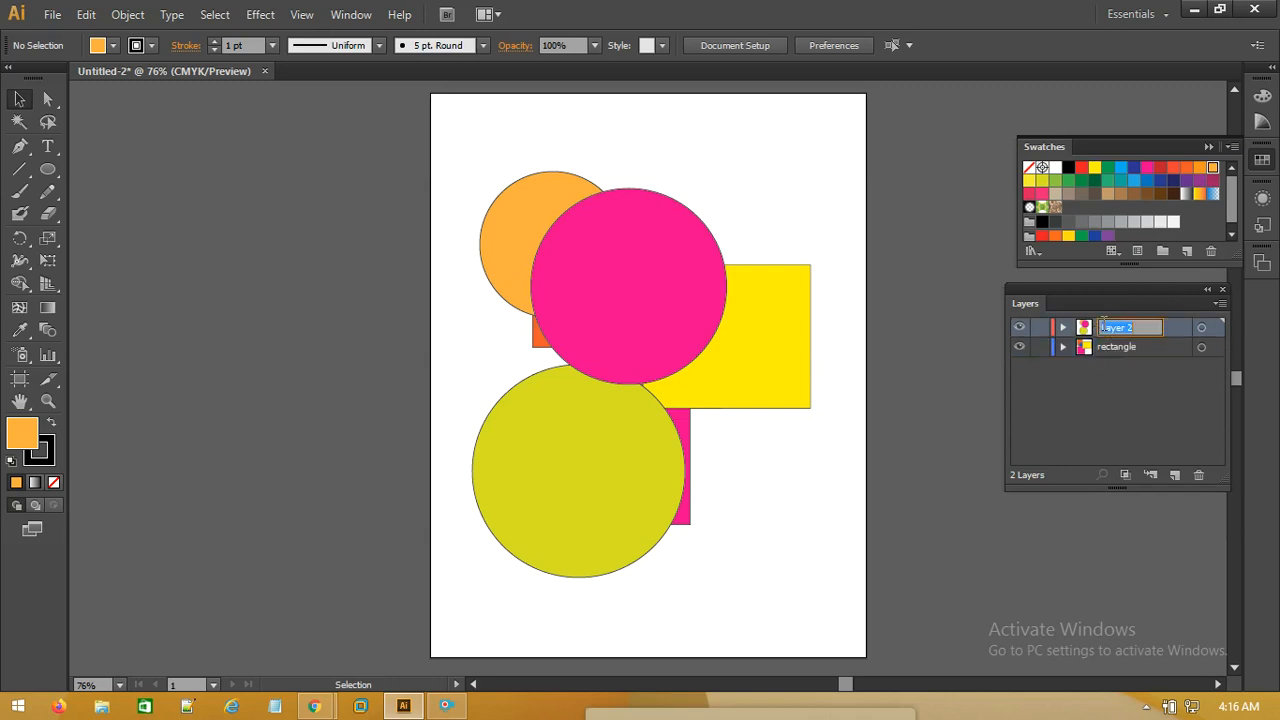
{"action": "type", "text": "circle"}
{"action": "left_click", "coordinate": [1102, 404]}
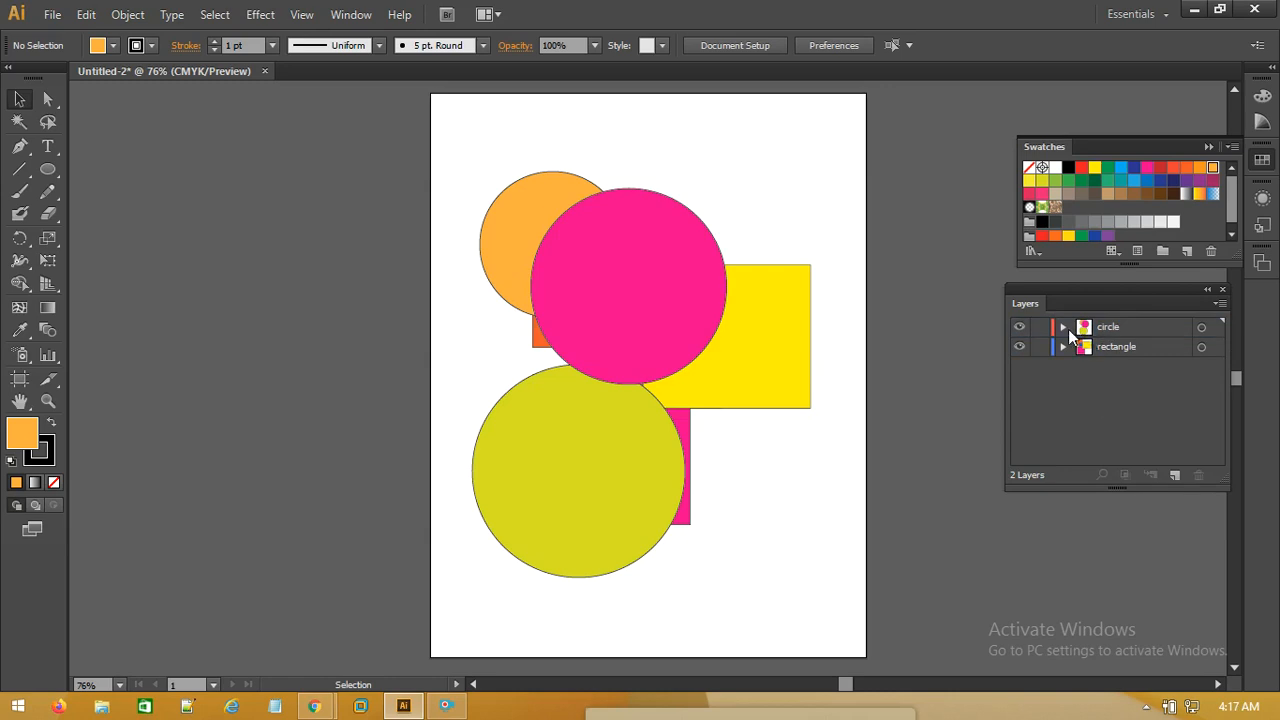
Step: Delete the circle layer with all its artwork and undo the deletion
{"action": "left_click", "coordinate": [1101, 332]}
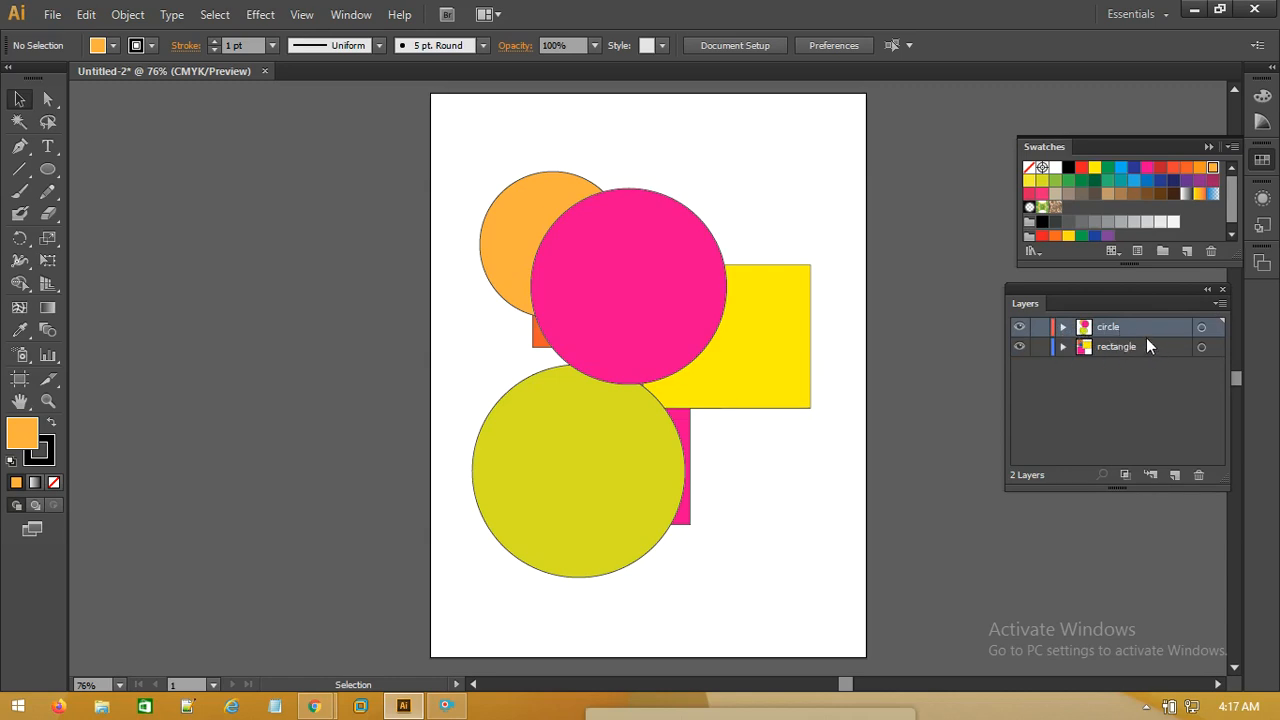
{"action": "left_click_drag", "start_coordinate": [1130, 326], "coordinate": [1200, 478]}
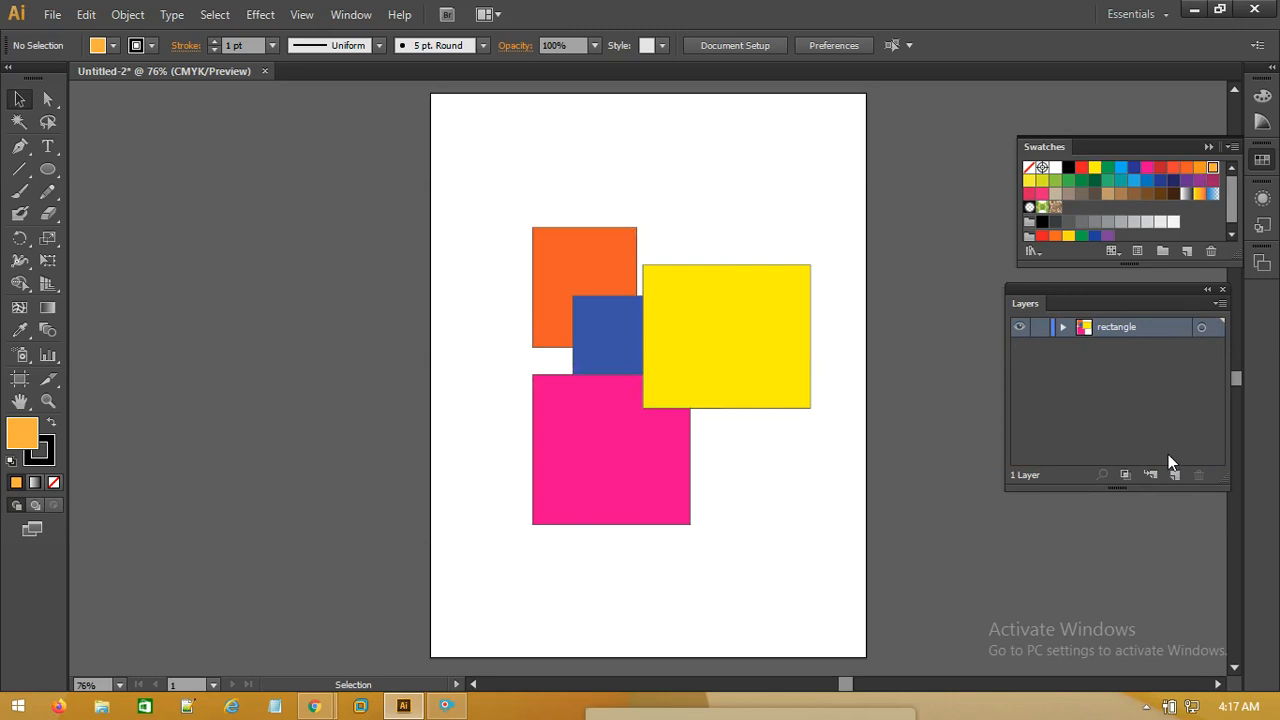
{"action": "key", "text": "ctrl+z"}
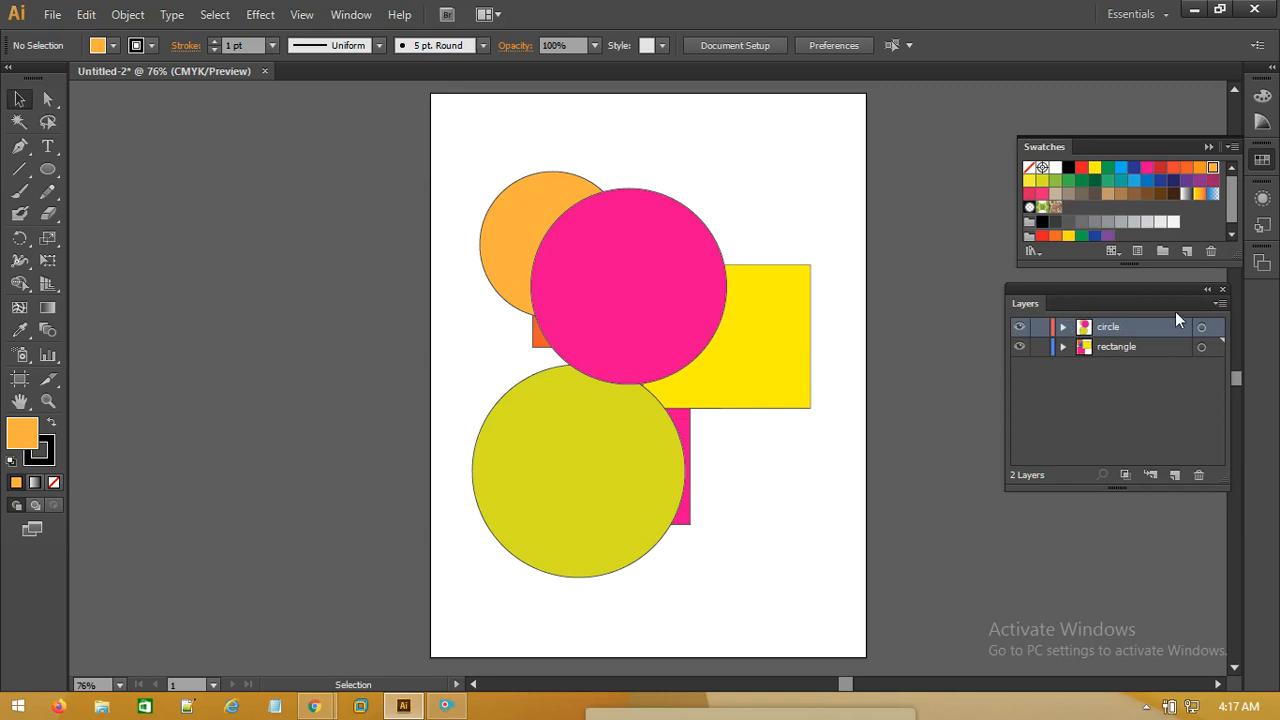
{"action": "left_click", "coordinate": [1219, 303]}
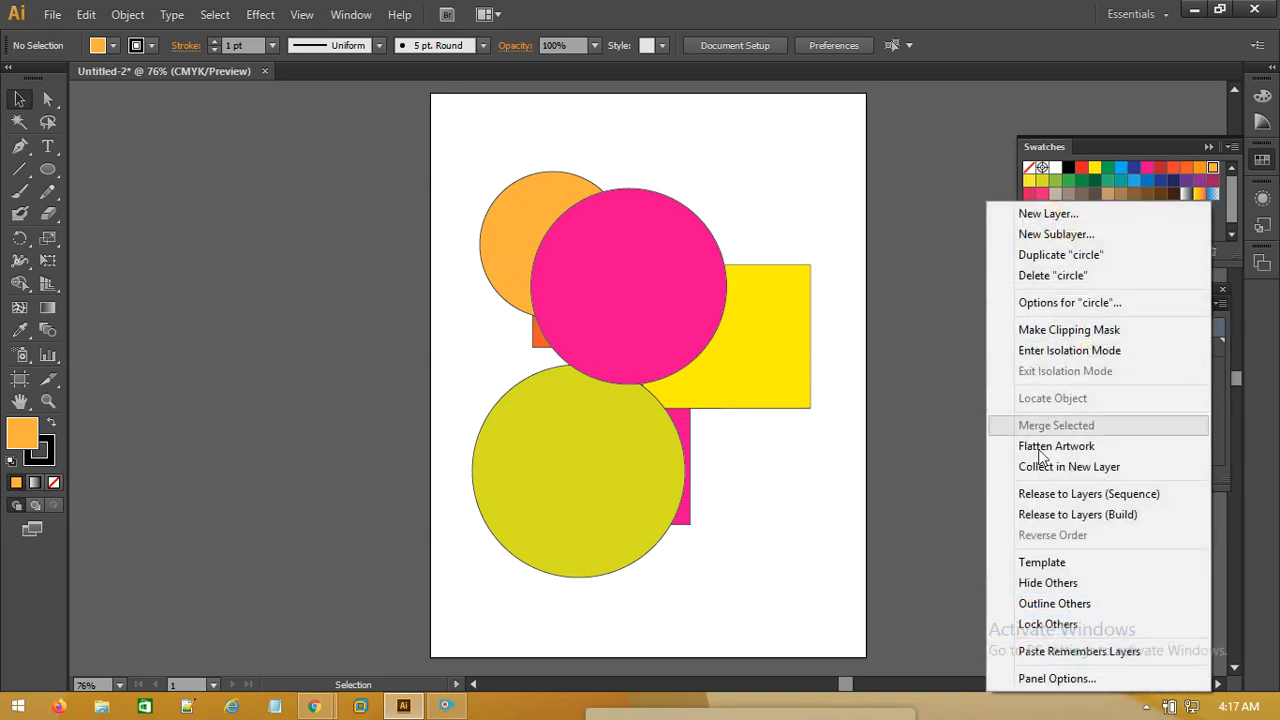
{"action": "left_click", "coordinate": [976, 424]}
{"action": "left_click", "coordinate": [1219, 303]}
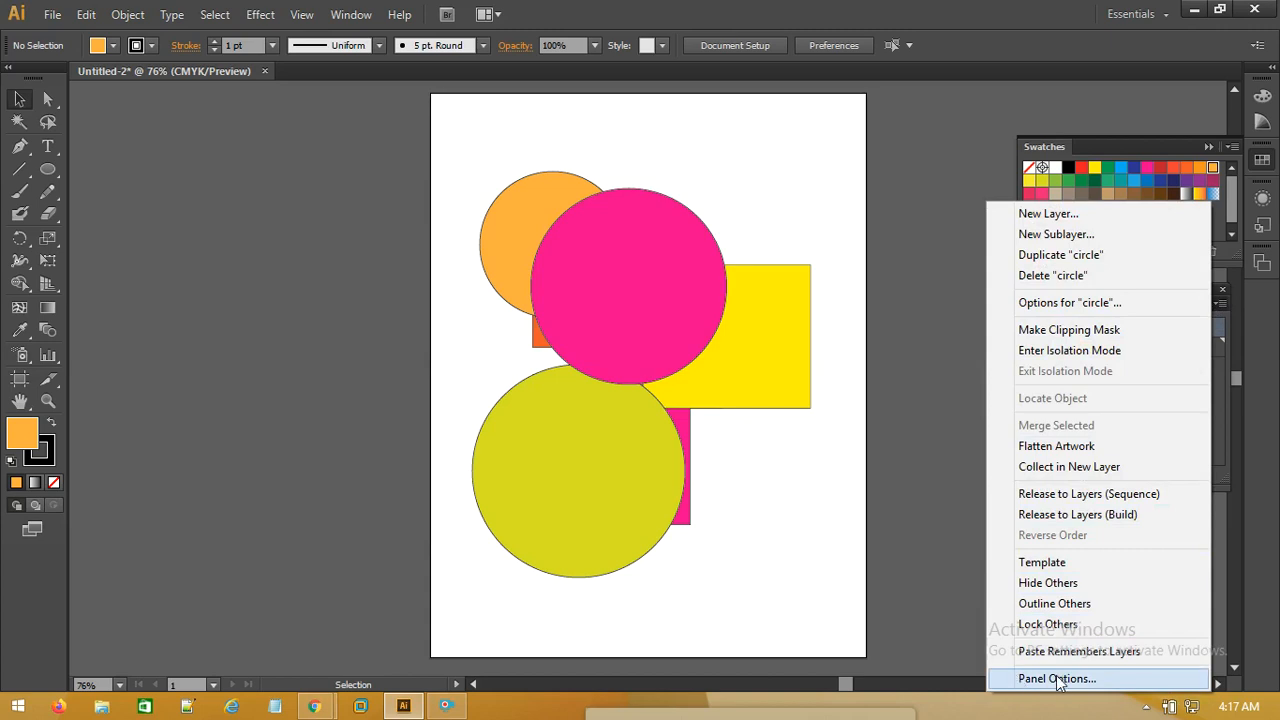
{"action": "left_click", "coordinate": [923, 361]}
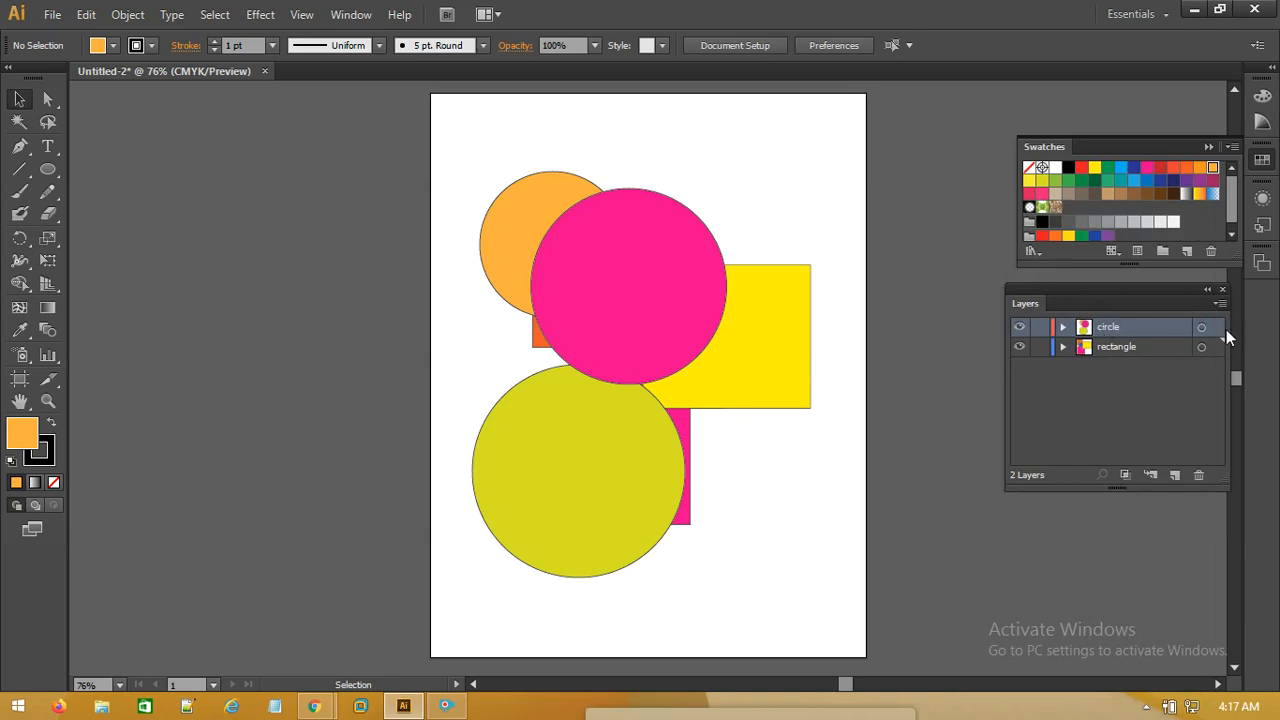
Step: Set the row size in the Layers Panel Options to Large
{"action": "left_click", "coordinate": [1220, 303]}
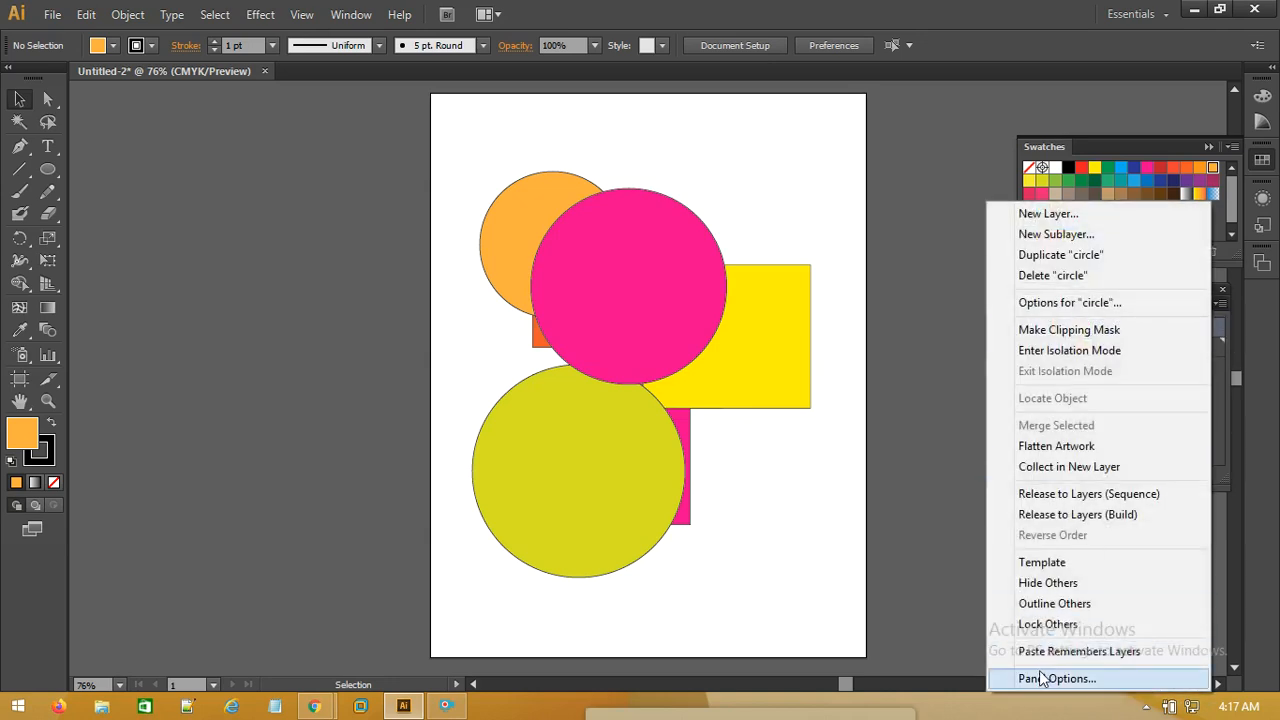
{"action": "left_click", "coordinate": [1040, 677]}
{"action": "left_click_drag", "start_coordinate": [641, 165], "coordinate": [887, 134]}
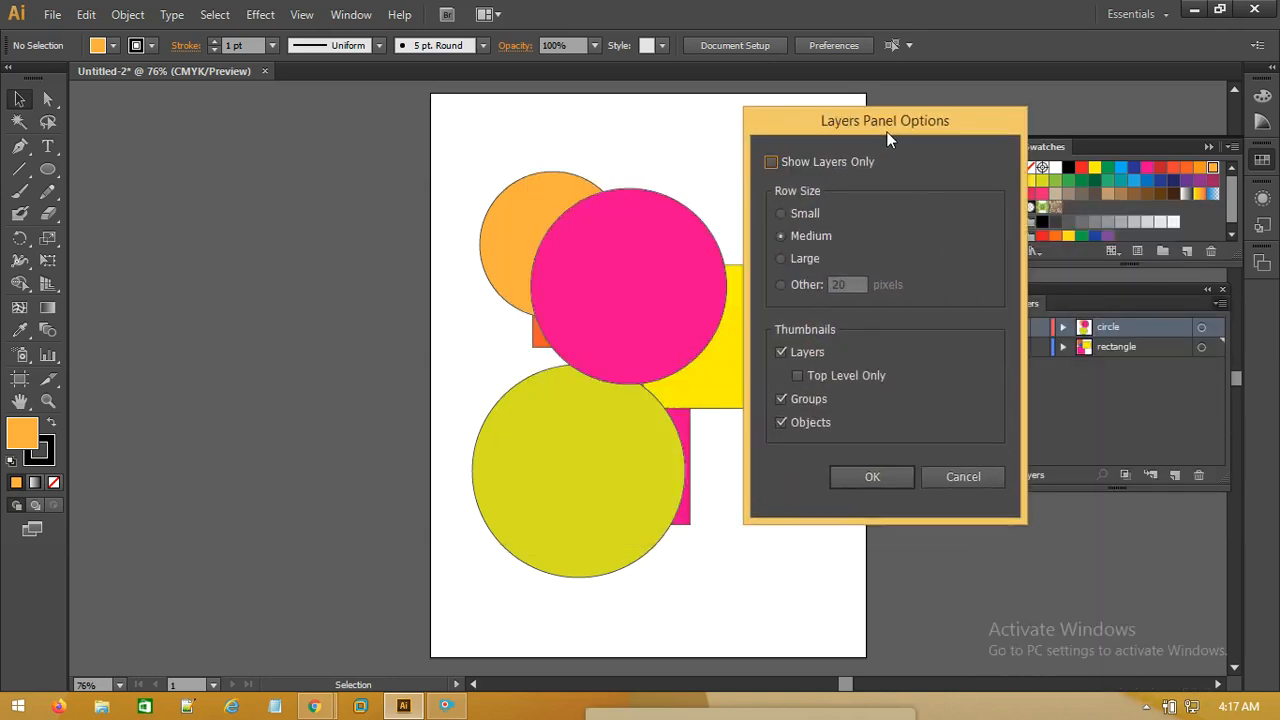
{"action": "left_click", "coordinate": [799, 212]}
{"action": "left_click", "coordinate": [797, 235]}
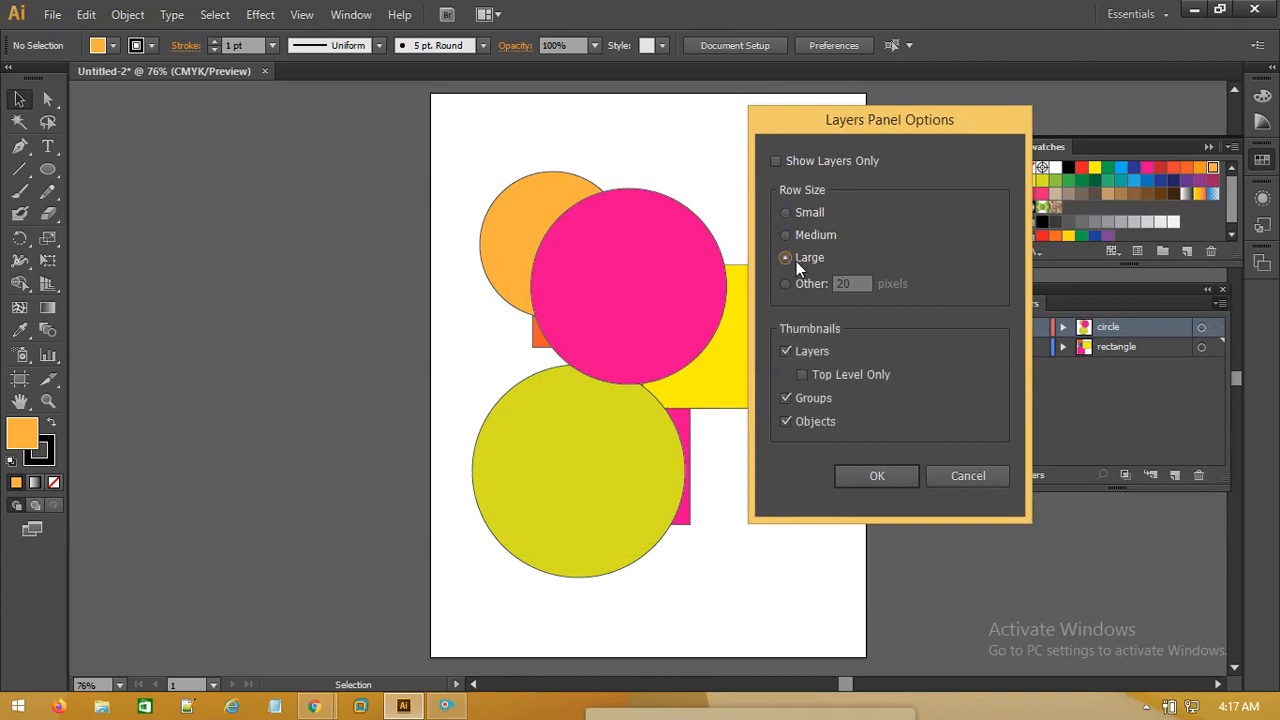
{"action": "left_click", "coordinate": [887, 474]}
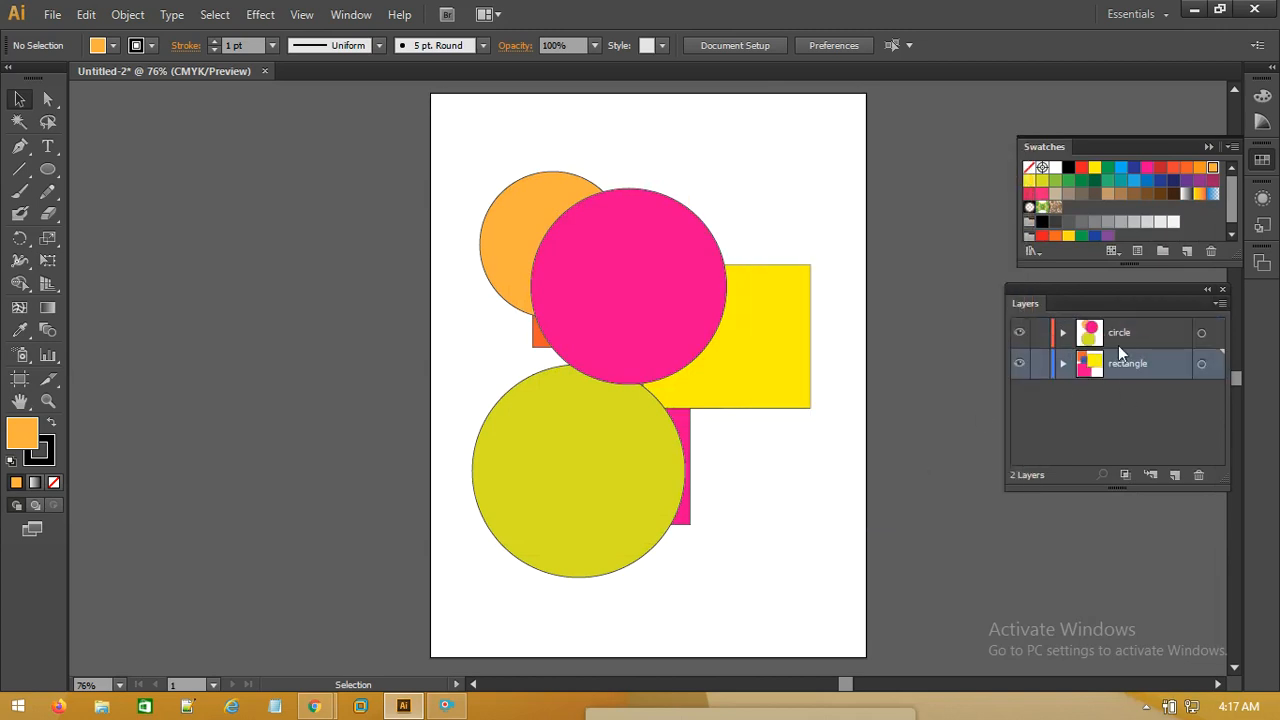
Step: Set the Layers panel to a custom row size of 60 pixels
{"action": "left_click", "coordinate": [1220, 304]}
{"action": "left_click", "coordinate": [1082, 676]}
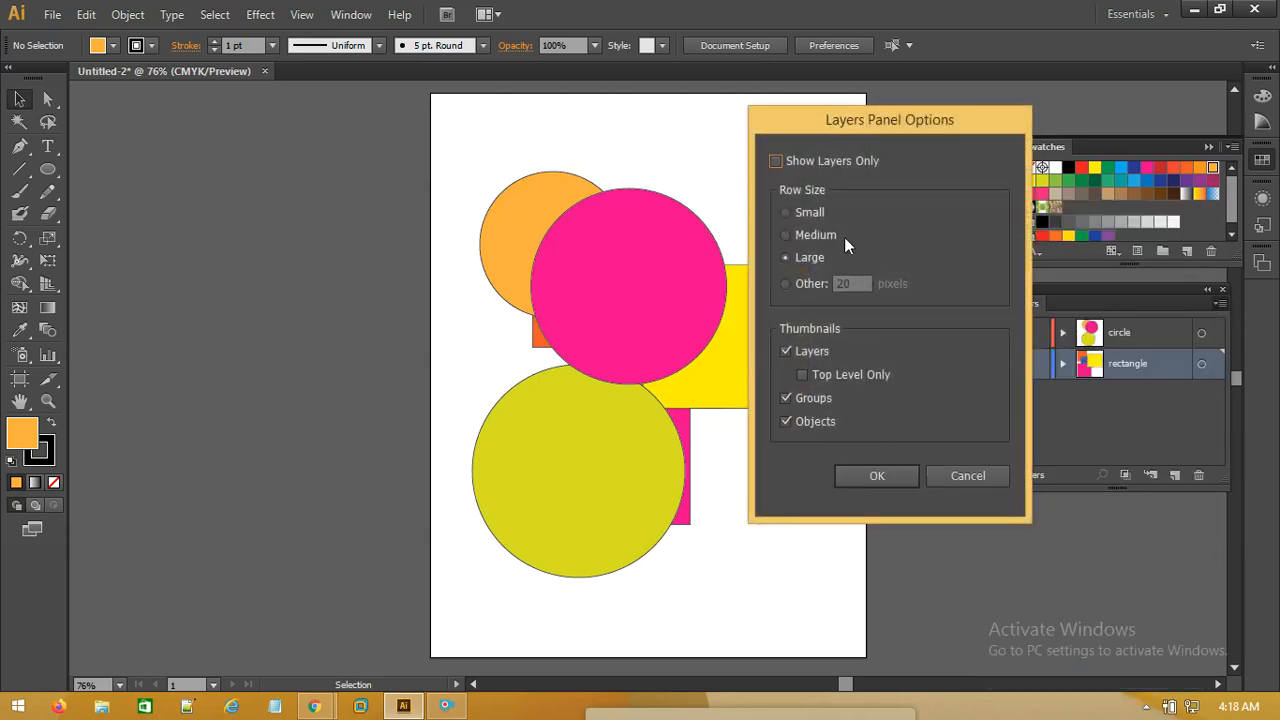
{"action": "left_click", "coordinate": [785, 284]}
{"action": "type", "text": "60"}
{"action": "left_click", "coordinate": [893, 477]}
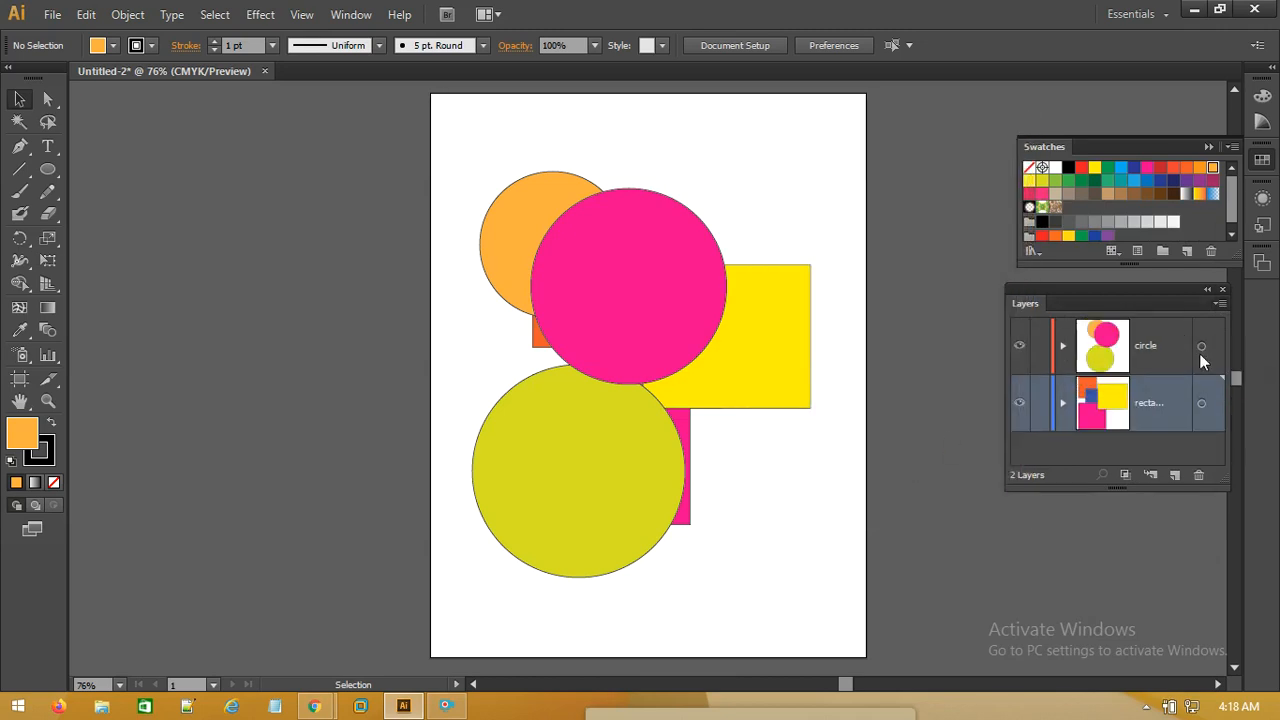
Step: Switch the Layers panel row size from the custom value back to Large
{"action": "left_click", "coordinate": [1220, 302]}
{"action": "left_click", "coordinate": [1091, 676]}
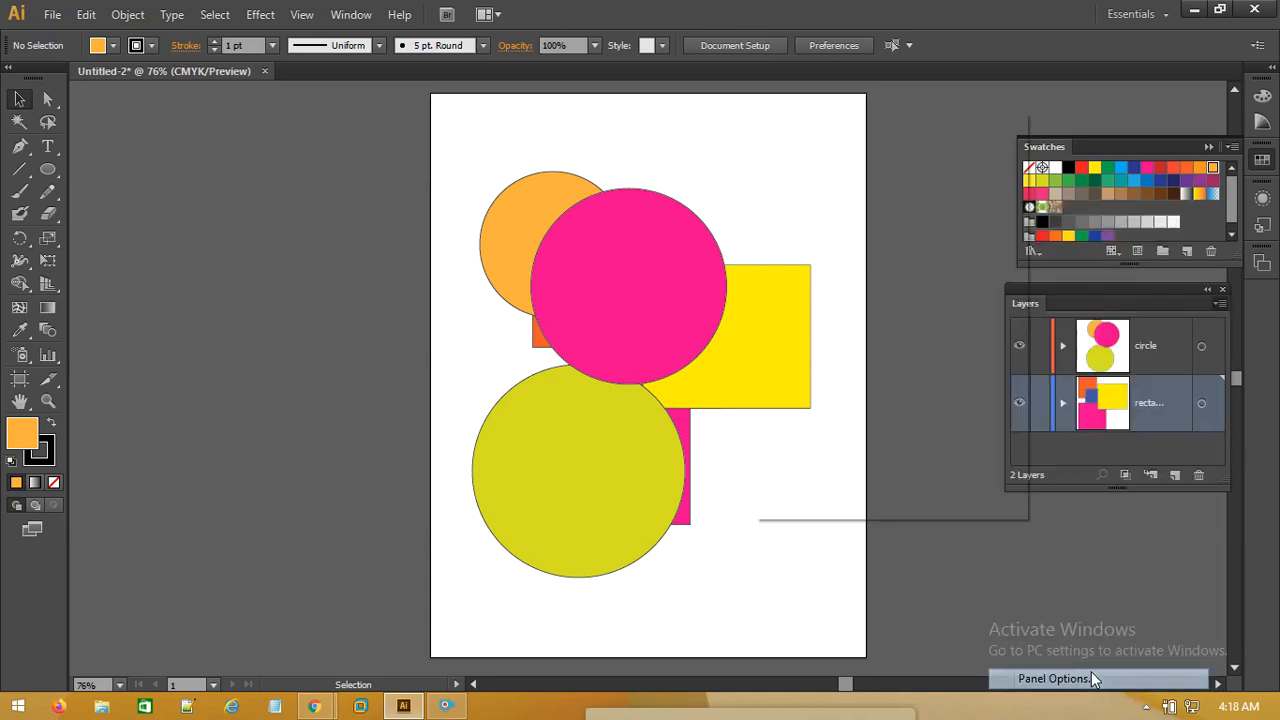
{"action": "left_click", "coordinate": [801, 259]}
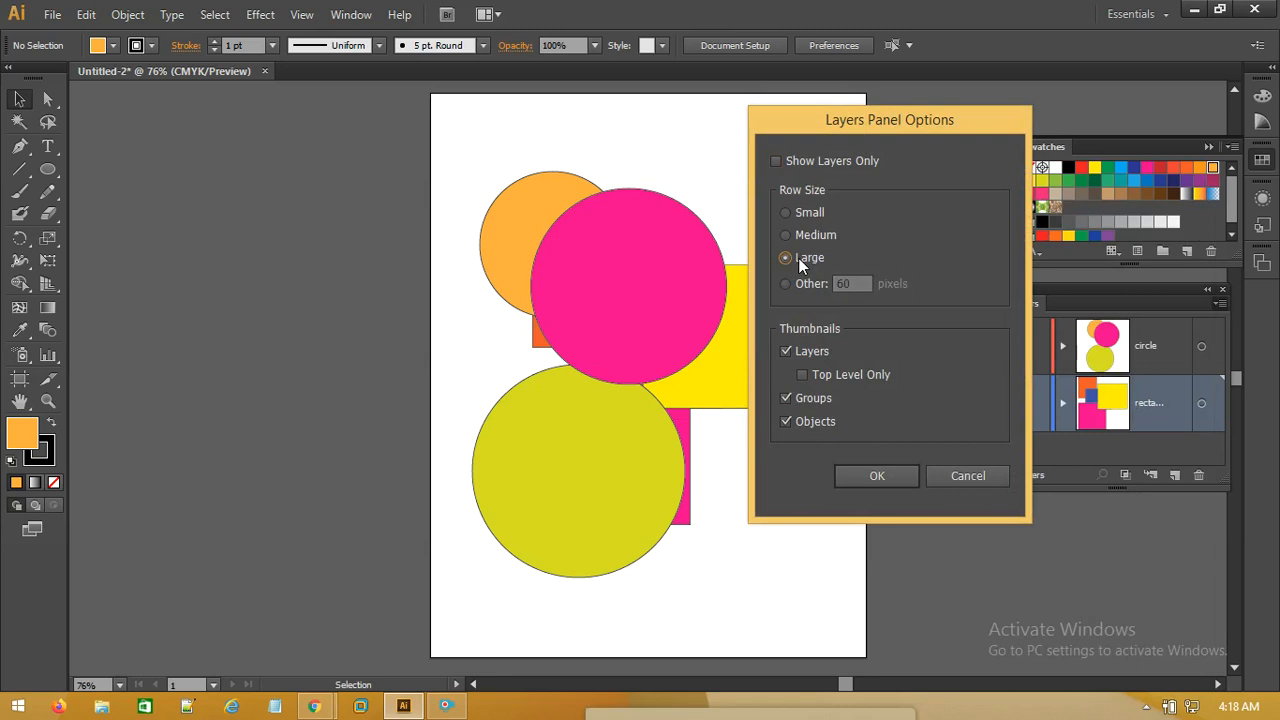
{"action": "left_click", "coordinate": [879, 479]}
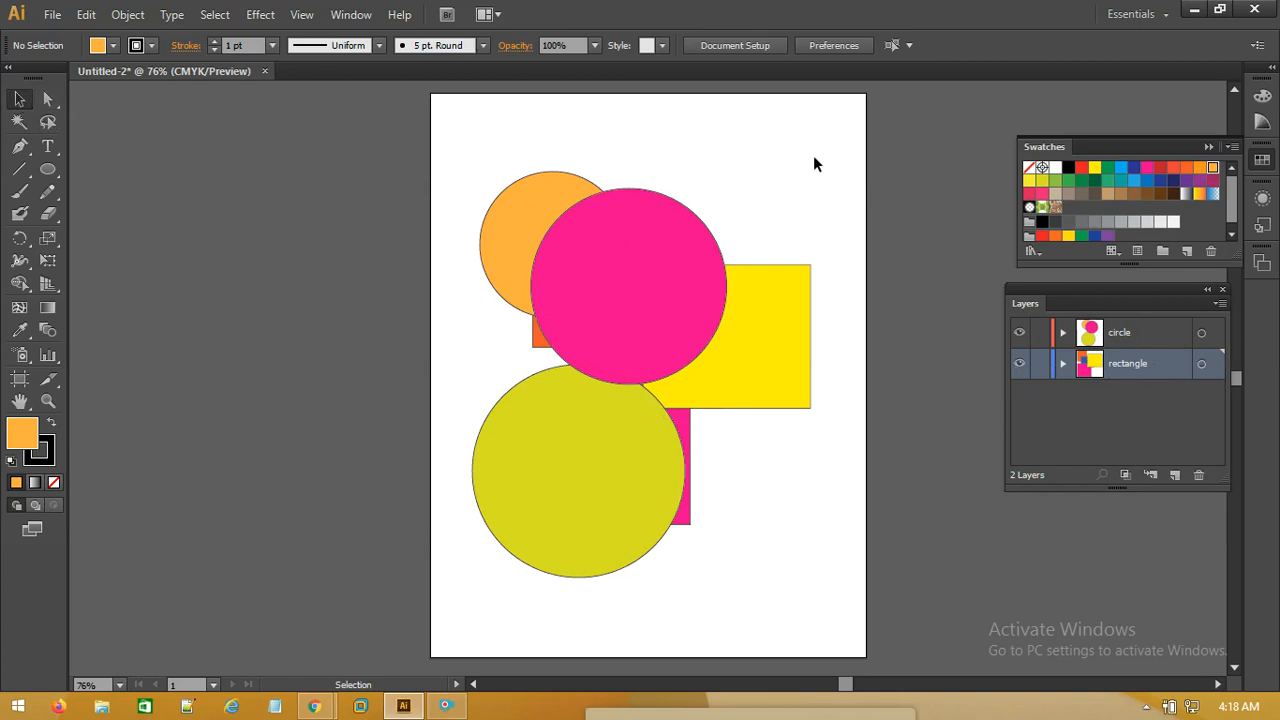
Step: Move the pink rectangle down and right, shift the orange circle down and slightly left, and deselect
{"action": "left_click_drag", "start_coordinate": [815, 163], "coordinate": [476, 597]}
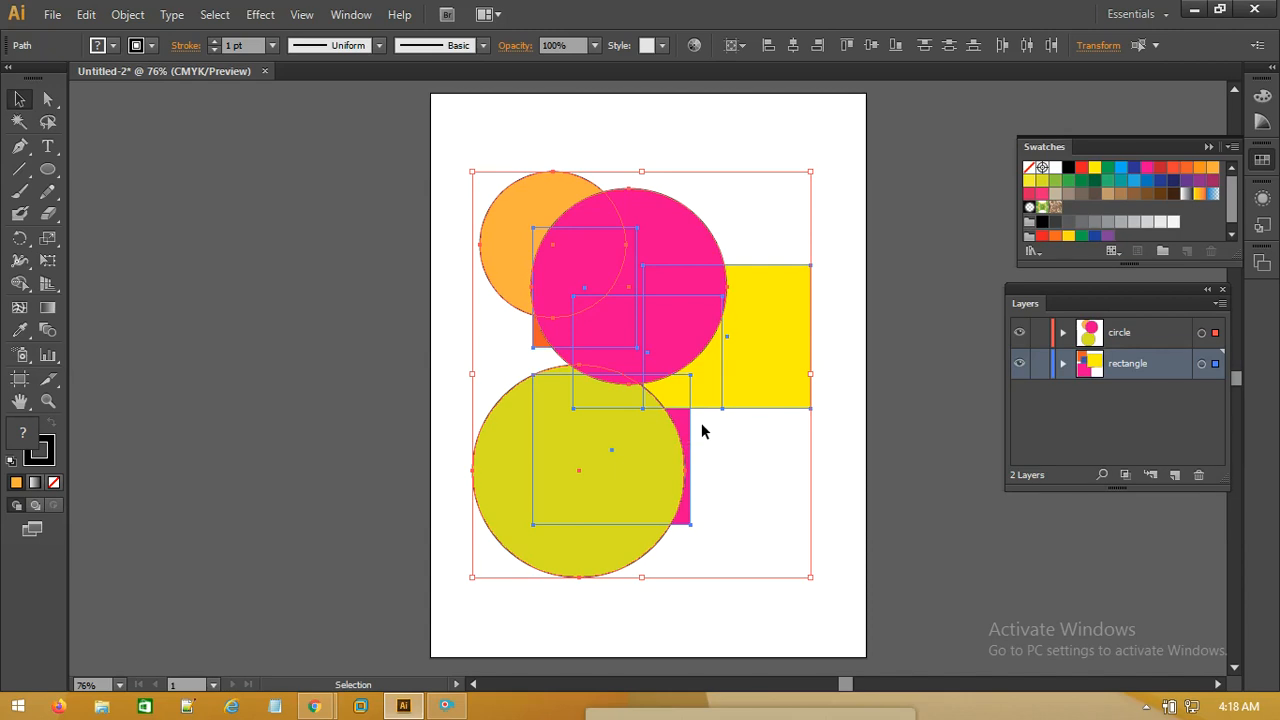
{"action": "left_click", "coordinate": [669, 137]}
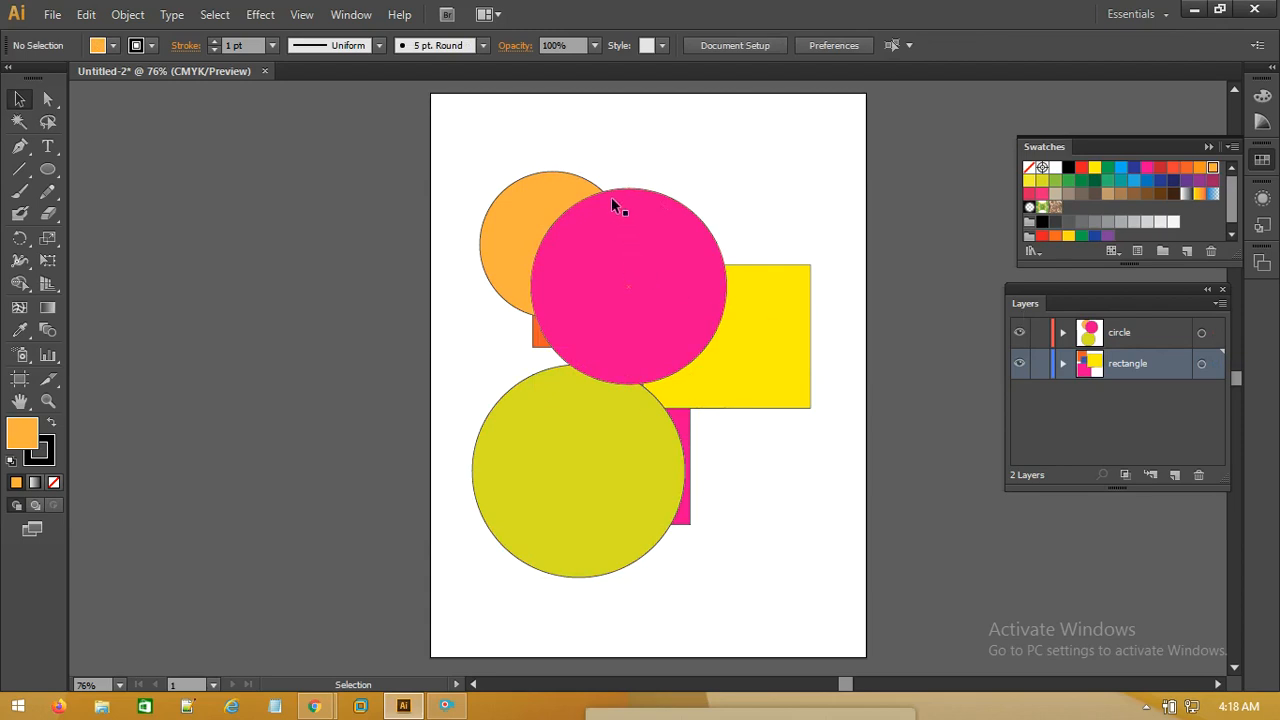
{"action": "left_click", "coordinate": [689, 444]}
{"action": "left_click_drag", "start_coordinate": [687, 450], "coordinate": [727, 492]}
{"action": "left_click_drag", "start_coordinate": [508, 279], "coordinate": [492, 330]}
{"action": "left_click", "coordinate": [740, 160]}
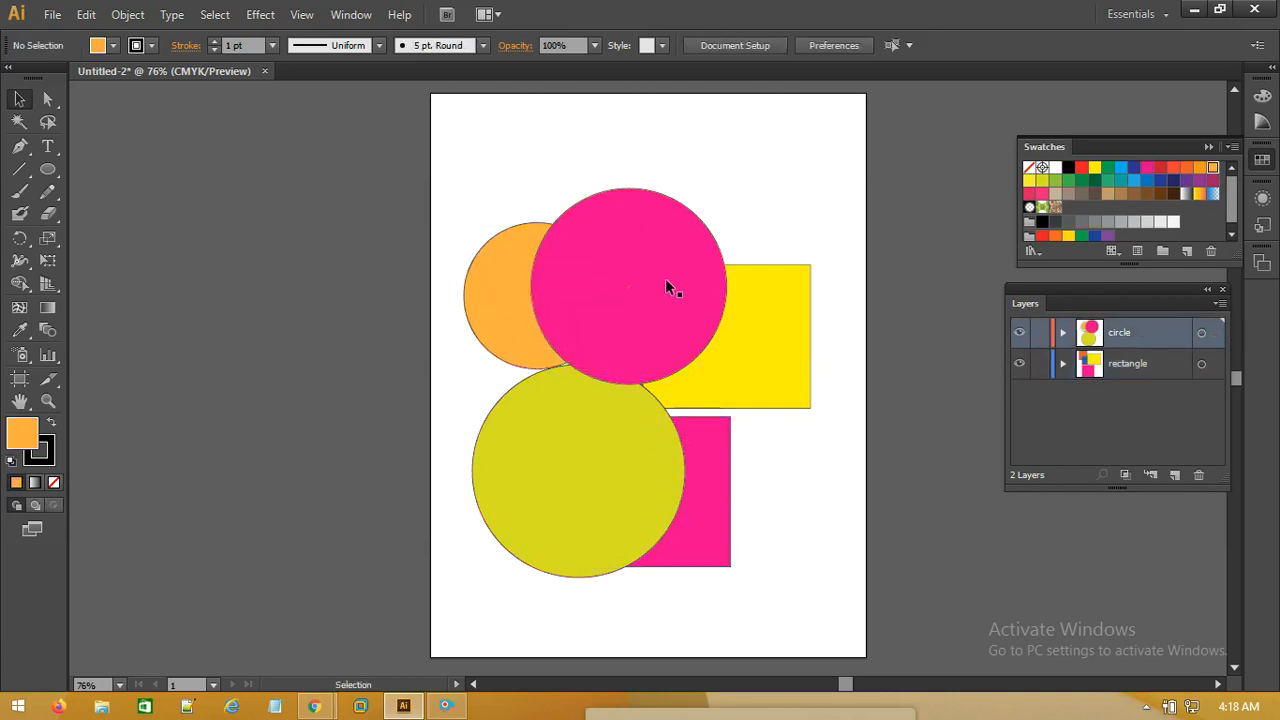
Step: Move the yellow-green circle up and slightly right so it overlaps the pink circle, and deselect
{"action": "left_click", "coordinate": [760, 319]}
{"action": "left_click_drag", "start_coordinate": [625, 423], "coordinate": [646, 385]}
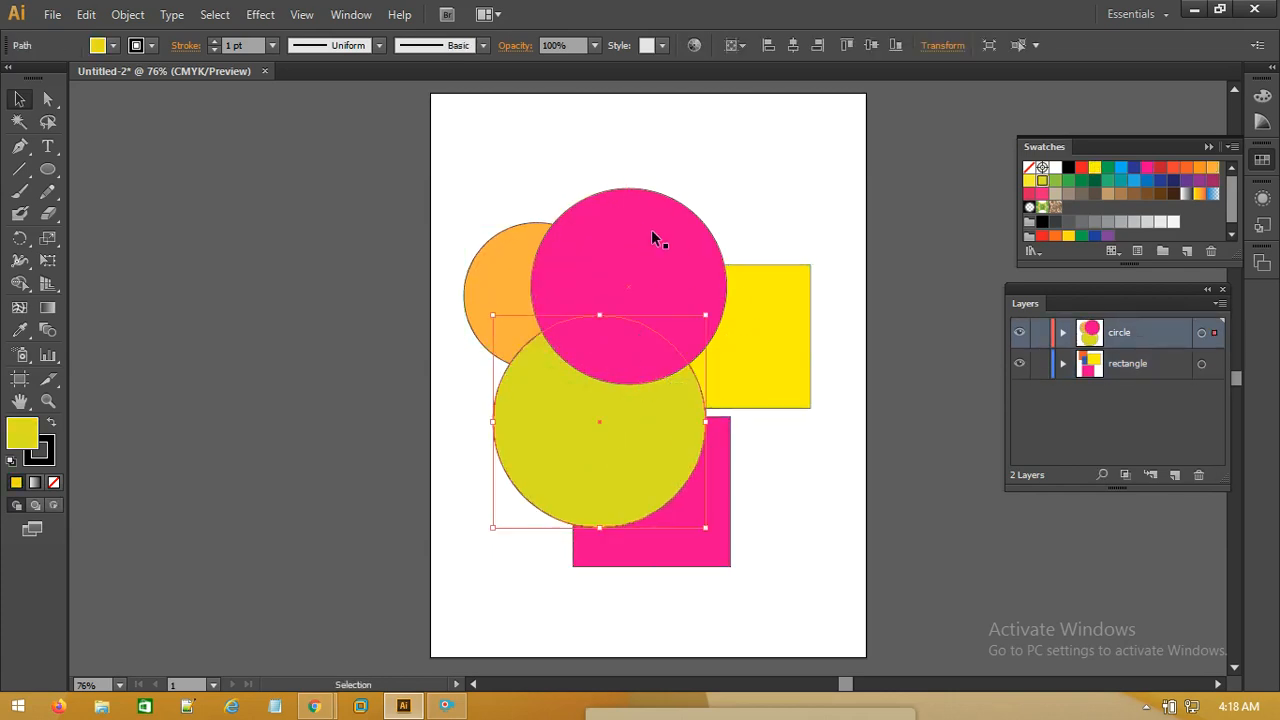
{"action": "left_click", "coordinate": [571, 186]}
Step: Select all shapes on both layers to compare their outline colours with the layer colours, and deselect
{"action": "left_click_drag", "start_coordinate": [818, 144], "coordinate": [440, 607]}
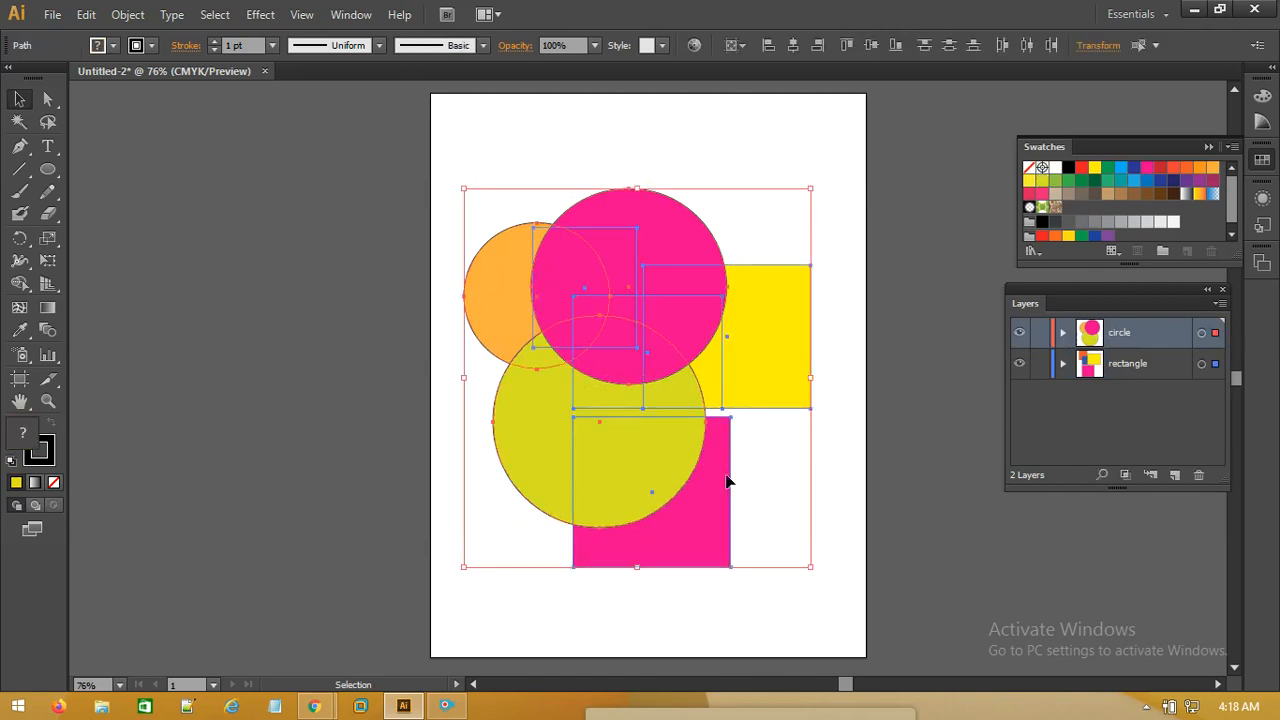
{"action": "left_click", "coordinate": [531, 136]}
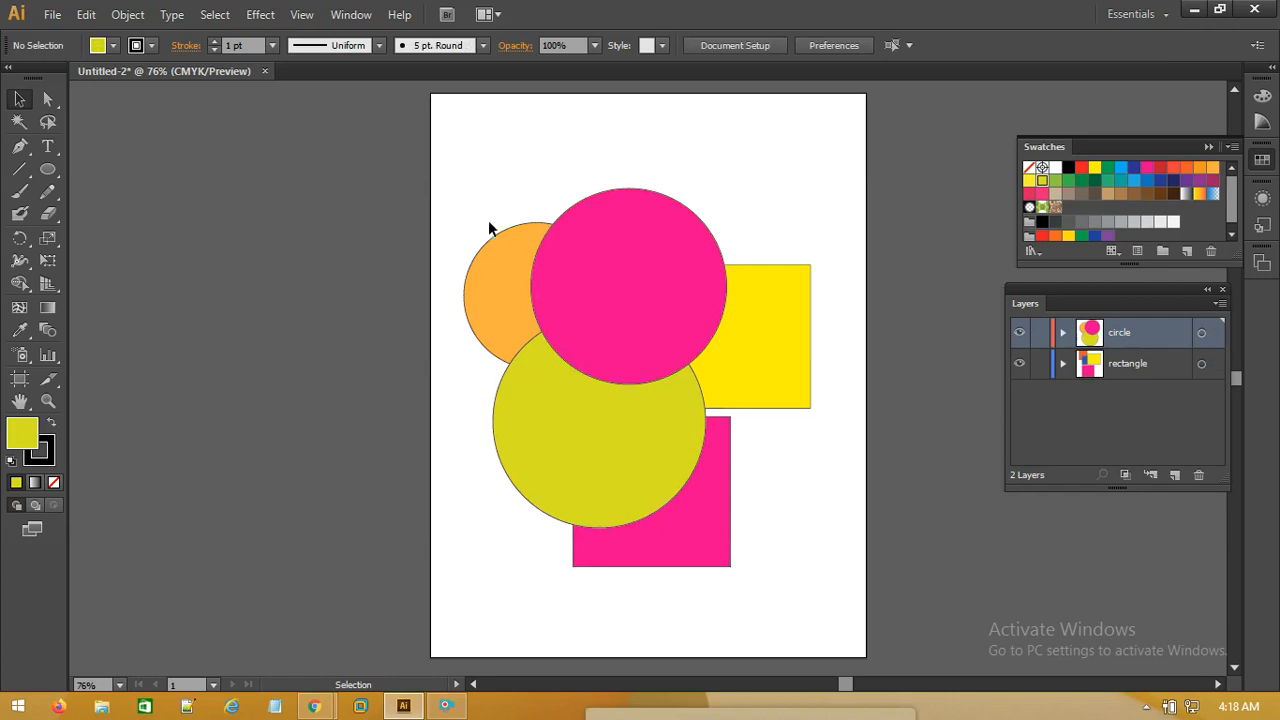
{"action": "left_click", "coordinate": [495, 245]}
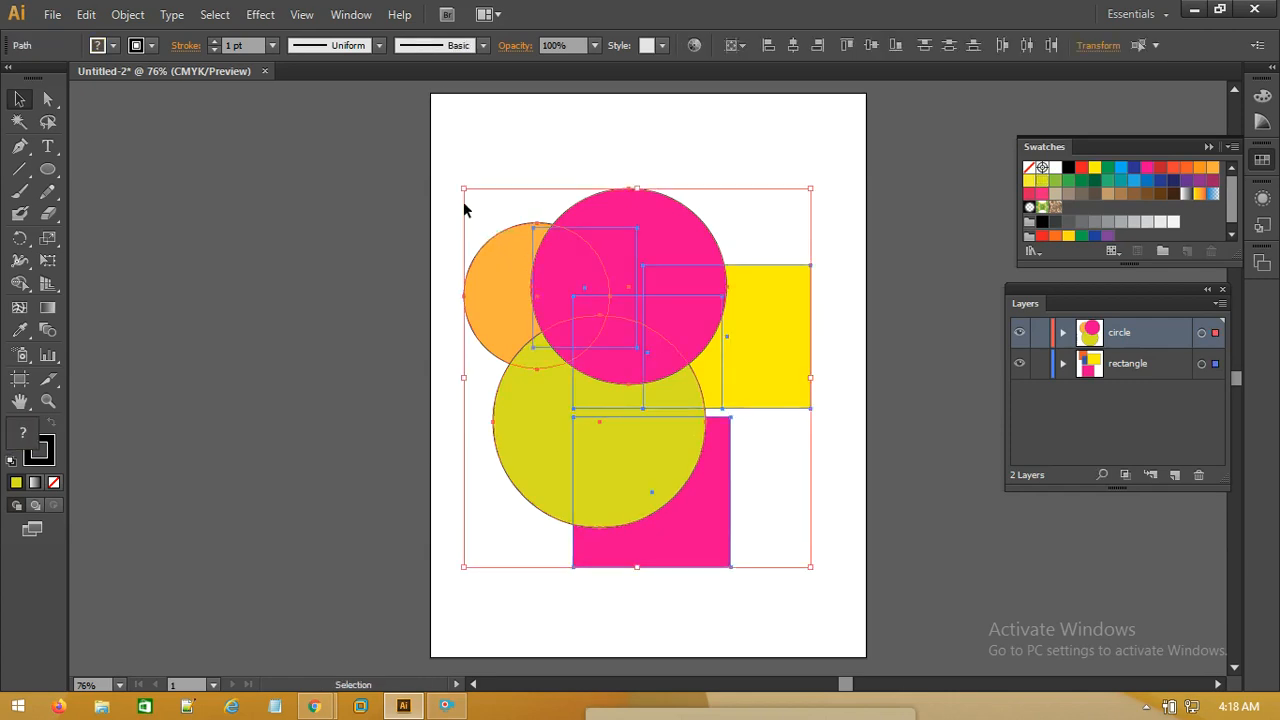
{"action": "left_click", "coordinate": [569, 161]}
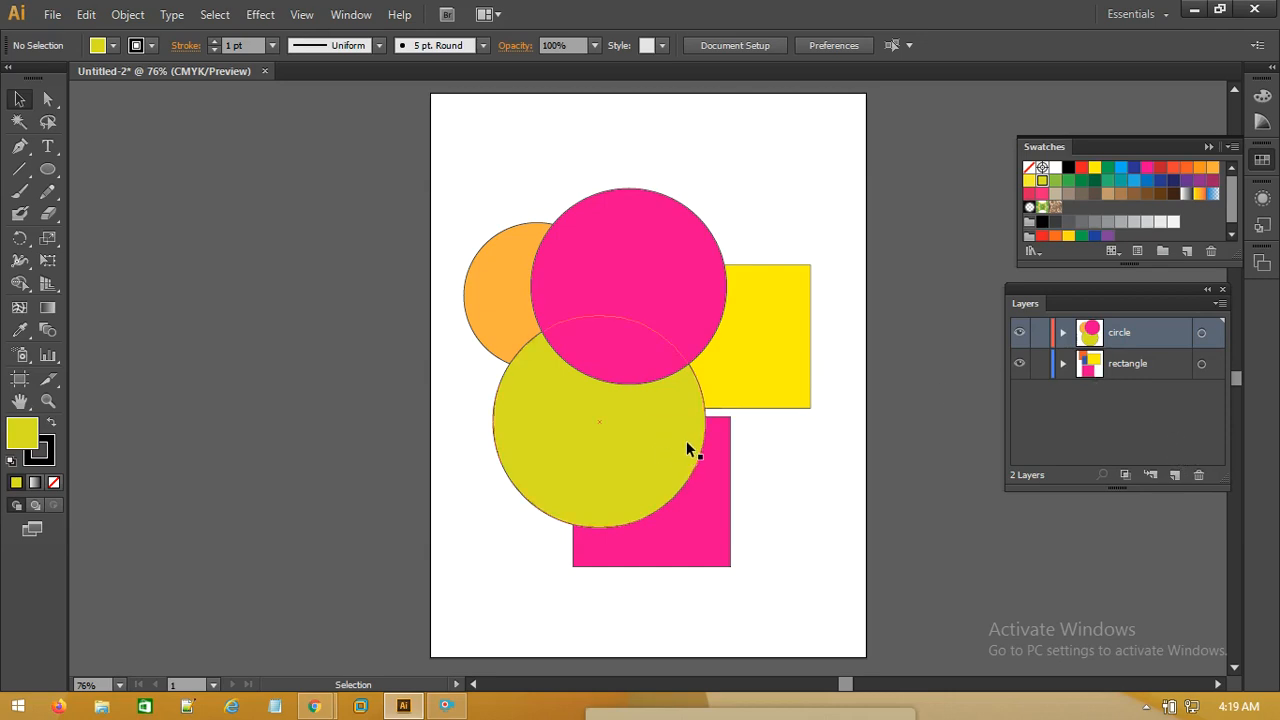
Step: Move the yellow-green circle left to the artboard edge and partway back over the pink rectangle, and deselect
{"action": "left_click_drag", "start_coordinate": [692, 435], "coordinate": [632, 450]}
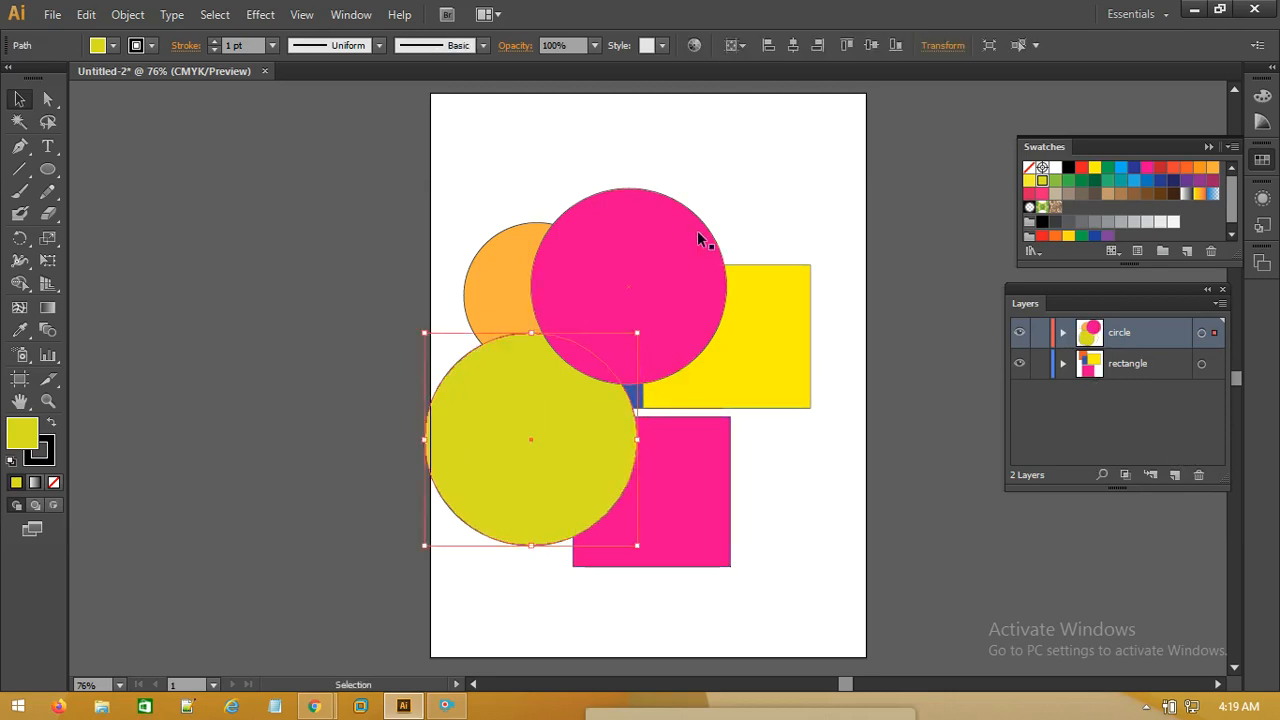
{"action": "left_click", "coordinate": [735, 218]}
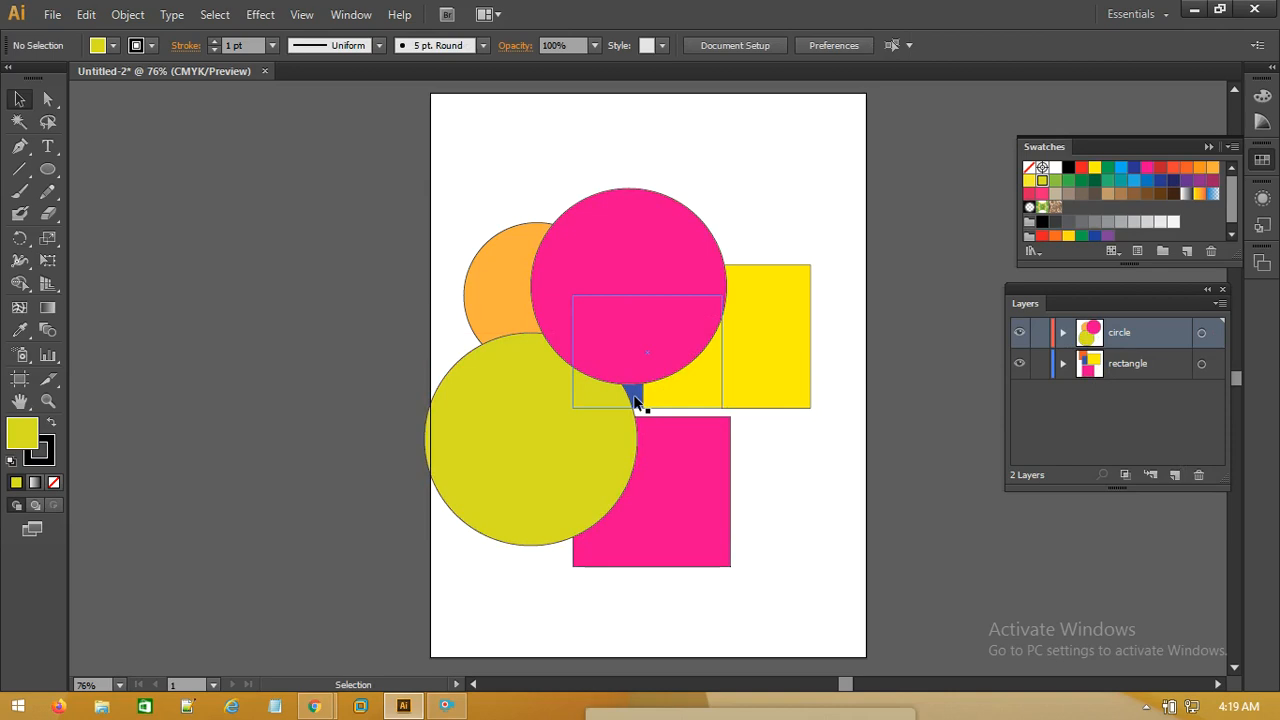
{"action": "left_click_drag", "start_coordinate": [583, 423], "coordinate": [625, 425]}
{"action": "left_click", "coordinate": [762, 186]}
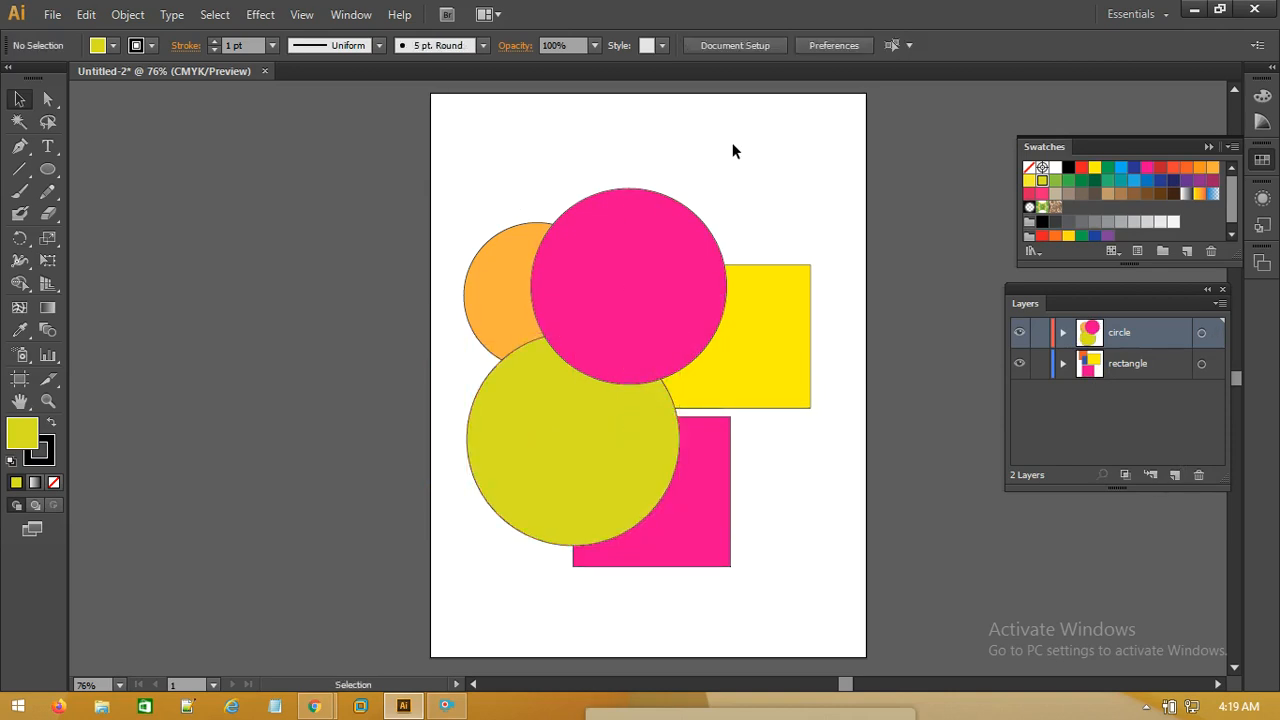
Step: Select all the shapes and a second time all except the yellow rectangle, examine their layer-coloured outlines, and deselect
{"action": "left_click_drag", "start_coordinate": [803, 137], "coordinate": [502, 580]}
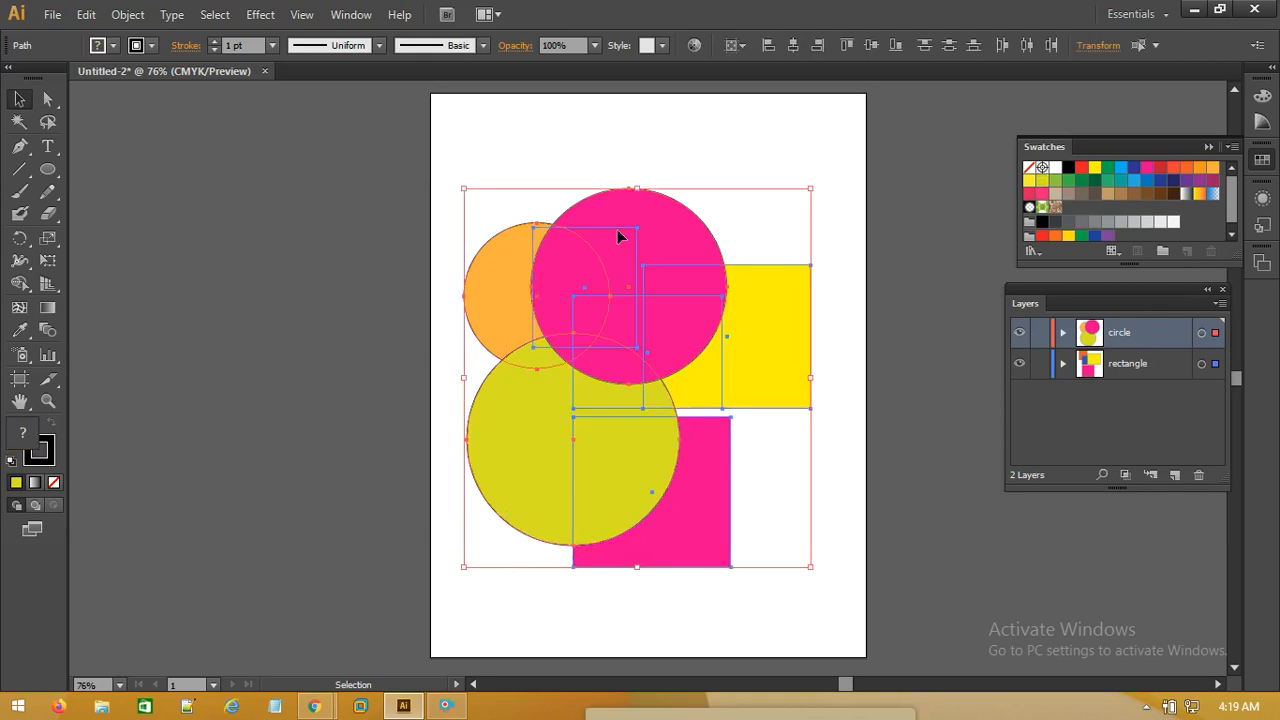
{"action": "left_click", "coordinate": [554, 131]}
{"action": "left_click_drag", "start_coordinate": [494, 157], "coordinate": [624, 566]}
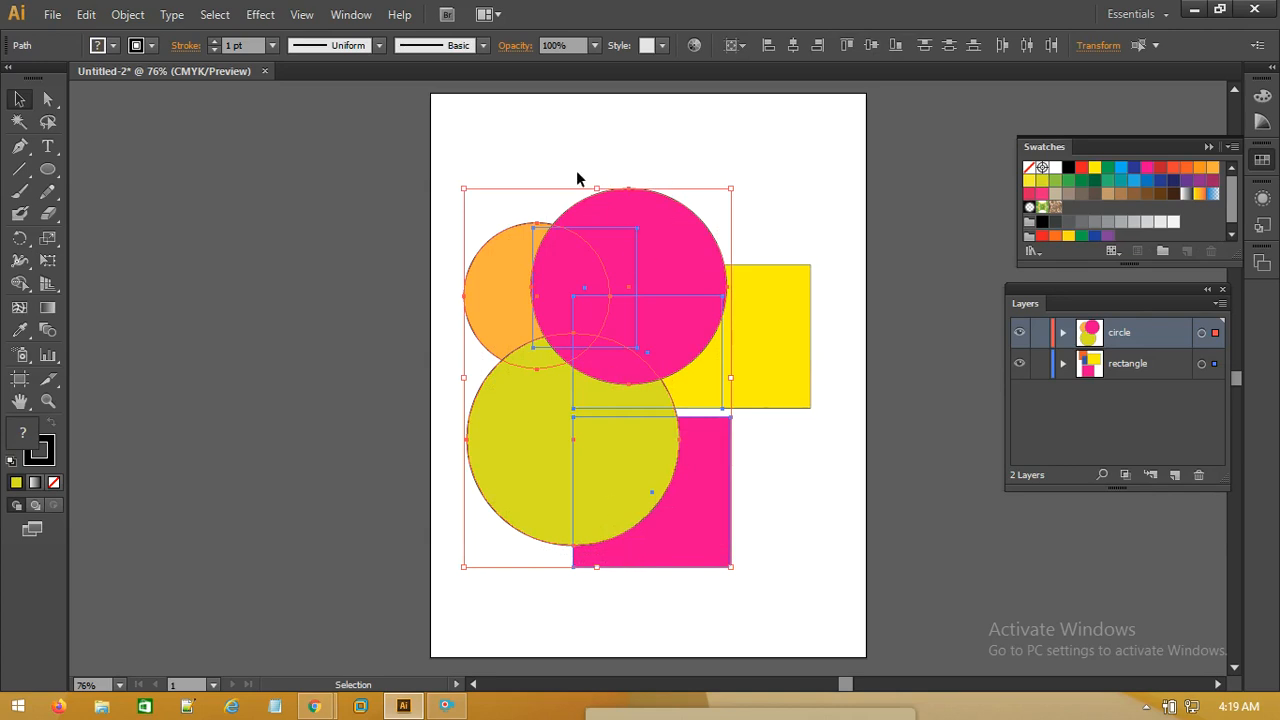
{"action": "left_click", "coordinate": [551, 209]}
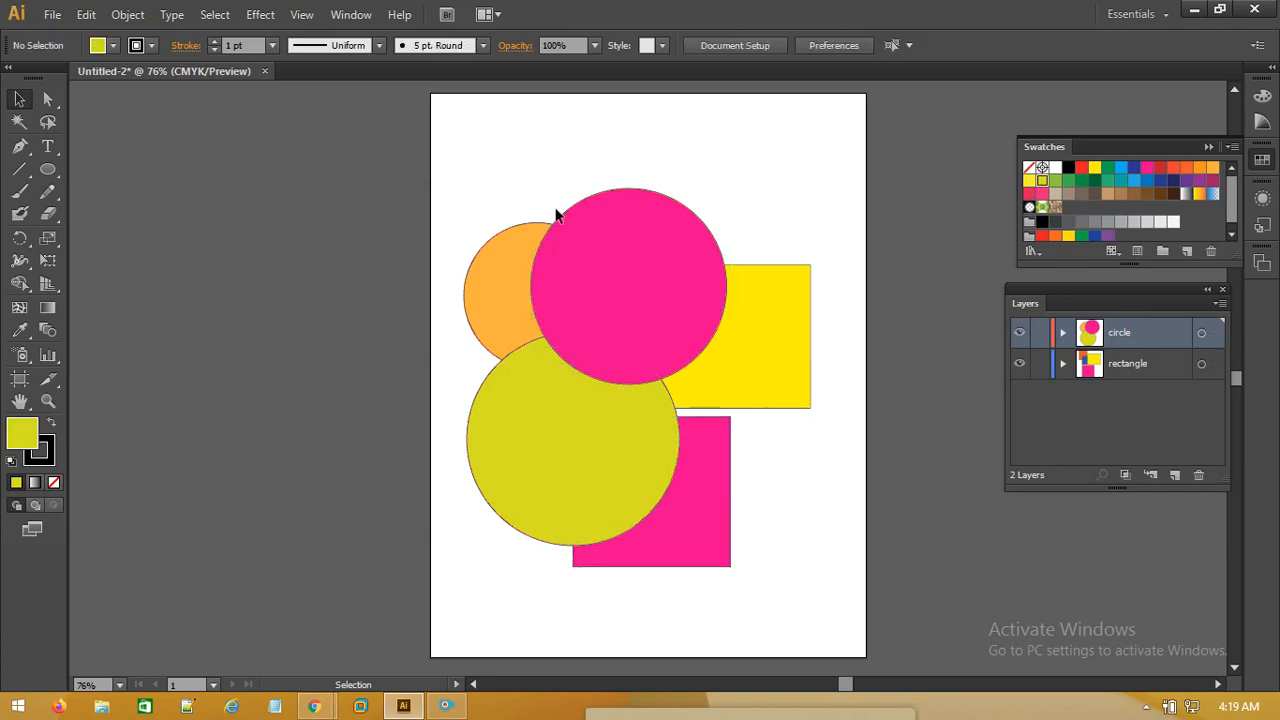
Step: Select each circle in turn and all shapes together to examine their layer-coloured outlines, and deselect
{"action": "left_click", "coordinate": [601, 275]}
{"action": "left_click", "coordinate": [509, 286]}
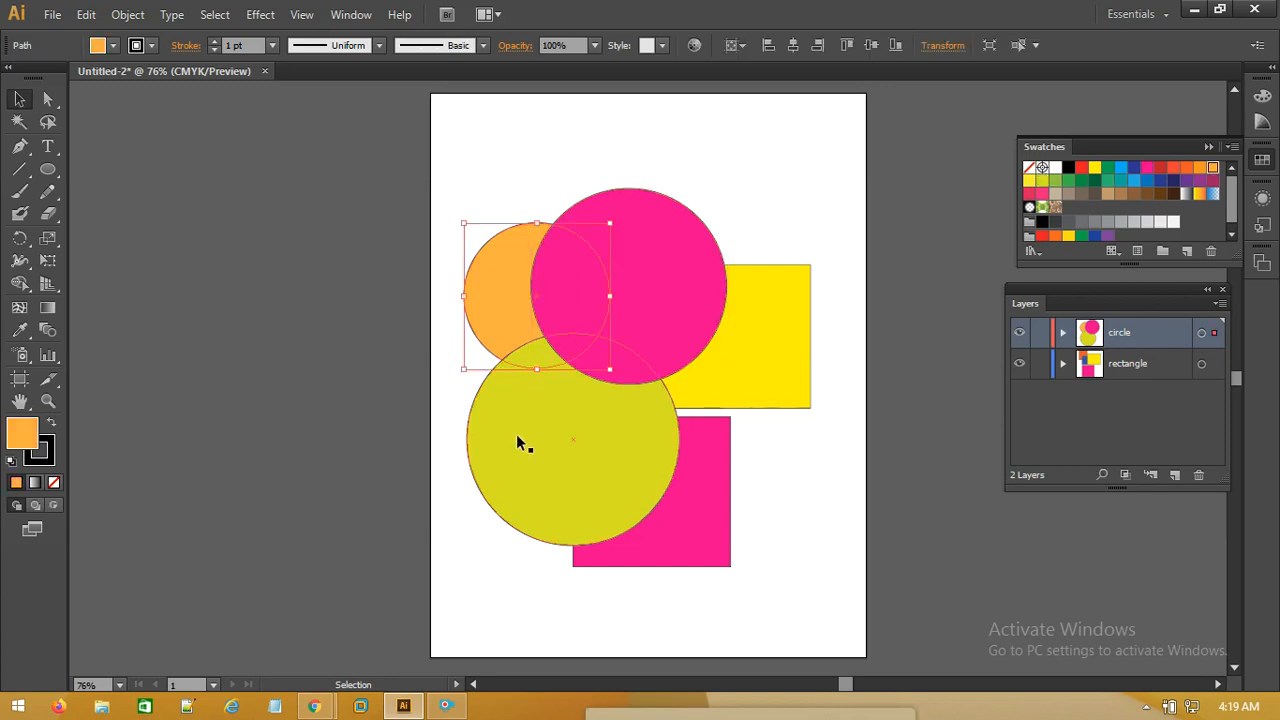
{"action": "left_click", "coordinate": [535, 459]}
{"action": "left_click_drag", "start_coordinate": [692, 140], "coordinate": [454, 447]}
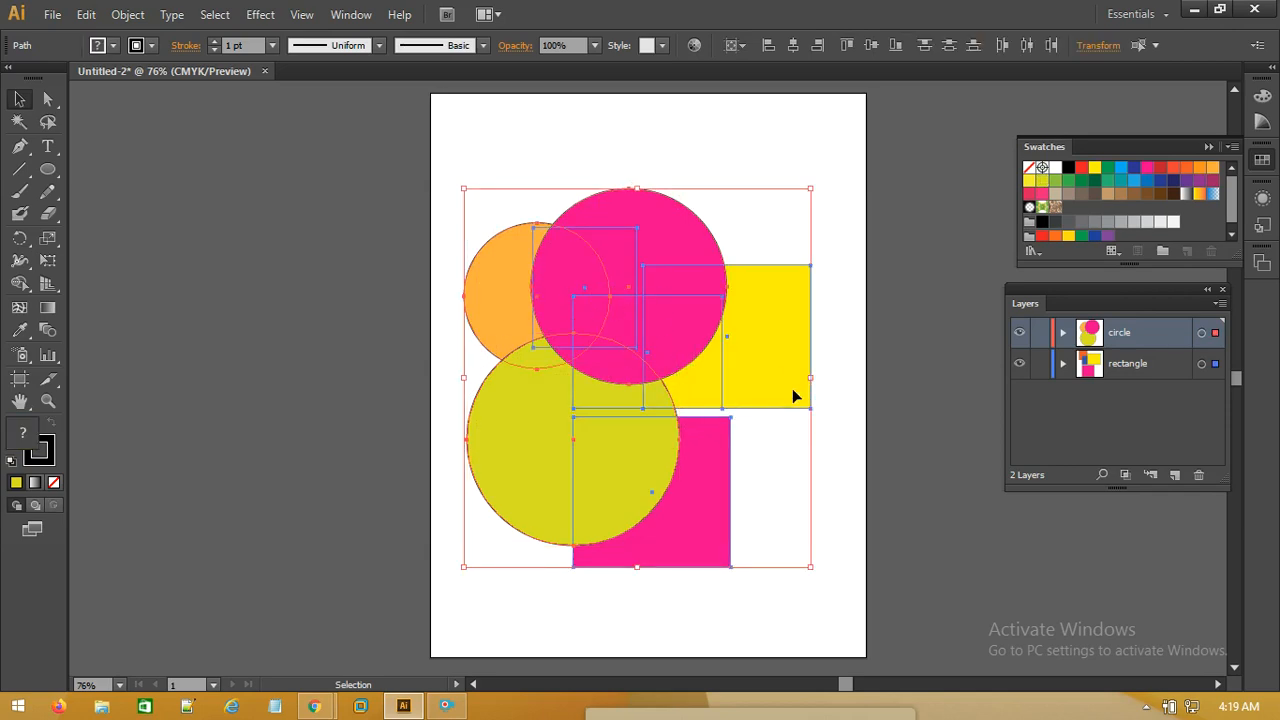
{"action": "left_click", "coordinate": [634, 137]}
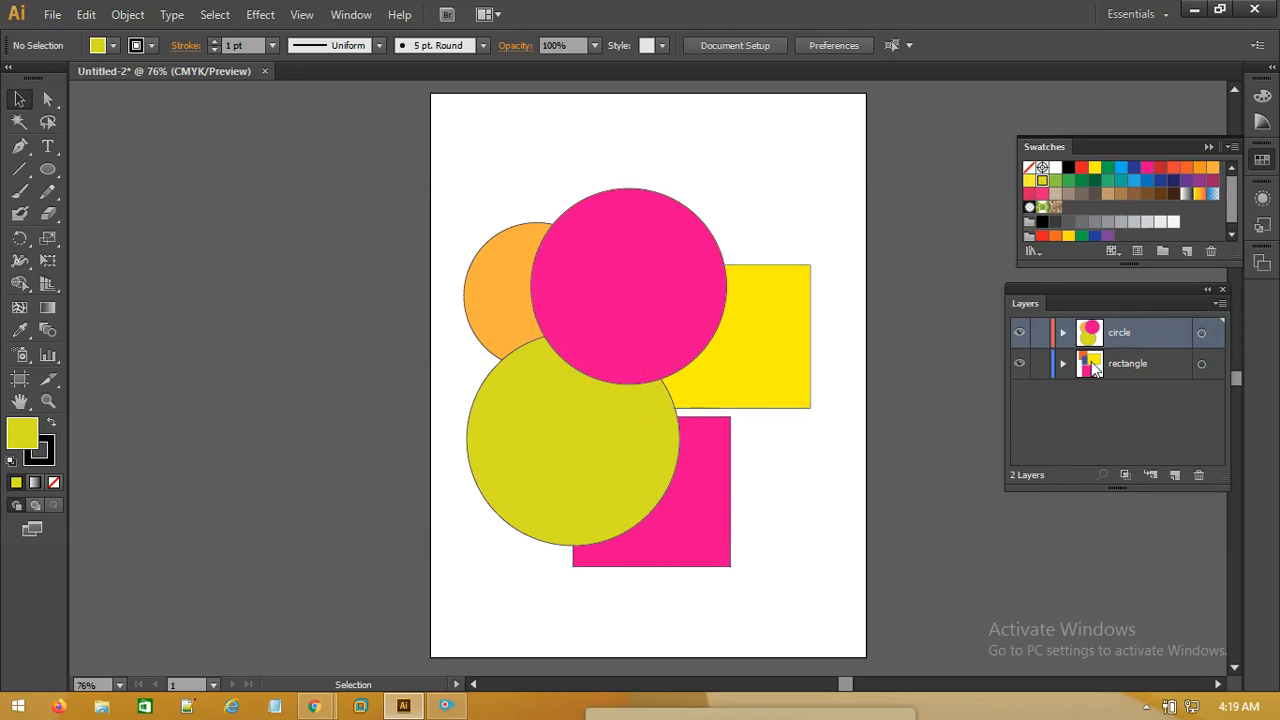
Step: Select everything on the circle layer, move the circles together slightly up and left, and deselect
{"action": "left_click", "coordinate": [1203, 337]}
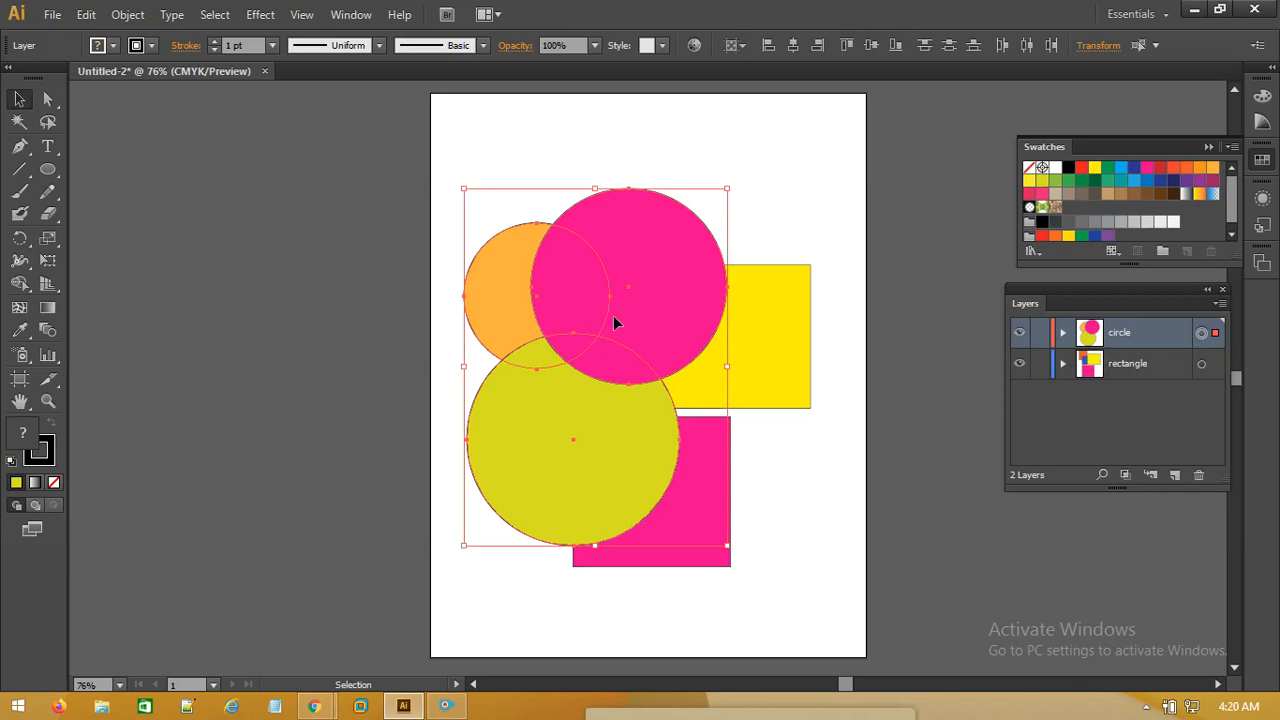
{"action": "left_click_drag", "start_coordinate": [613, 315], "coordinate": [578, 378]}
{"action": "left_click", "coordinate": [775, 176]}
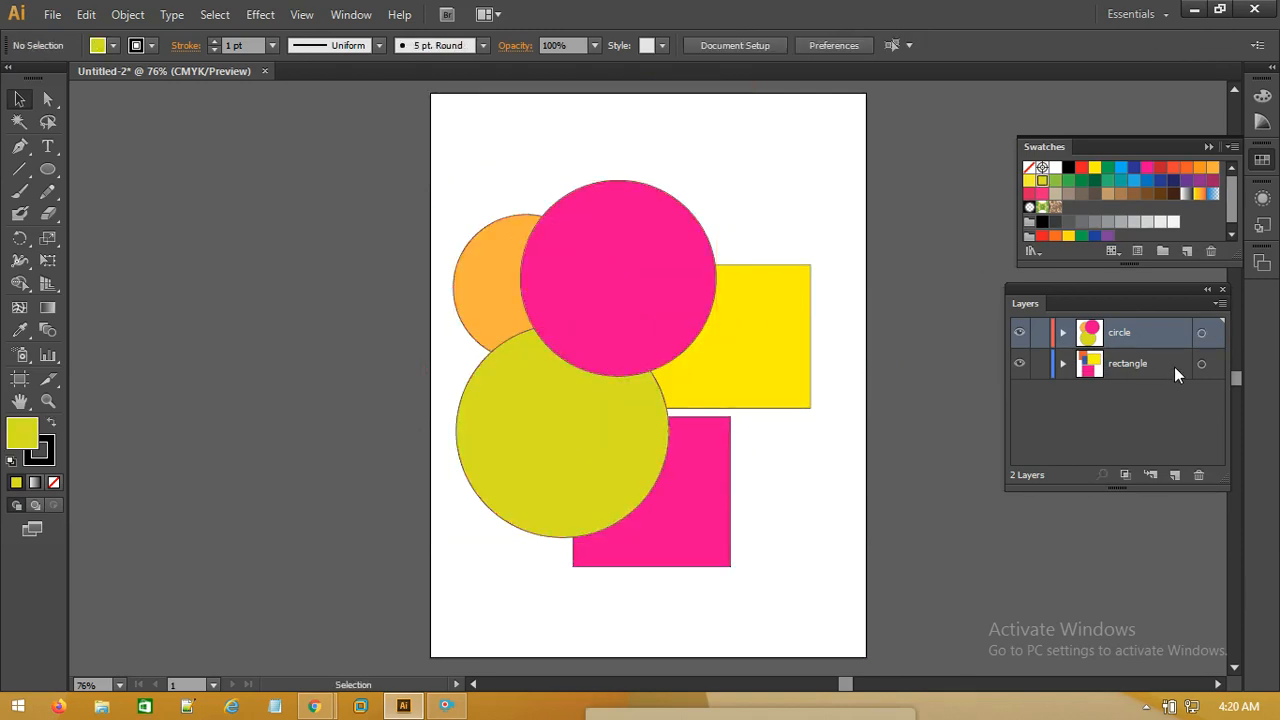
Step: Move all the rectangle layer's shapes up past the artboard's top edge and the pink circle down over the yellow-green circle
{"action": "left_click", "coordinate": [1200, 364]}
{"action": "left_click_drag", "start_coordinate": [800, 386], "coordinate": [803, 256]}
{"action": "left_click_drag", "start_coordinate": [664, 203], "coordinate": [694, 407]}
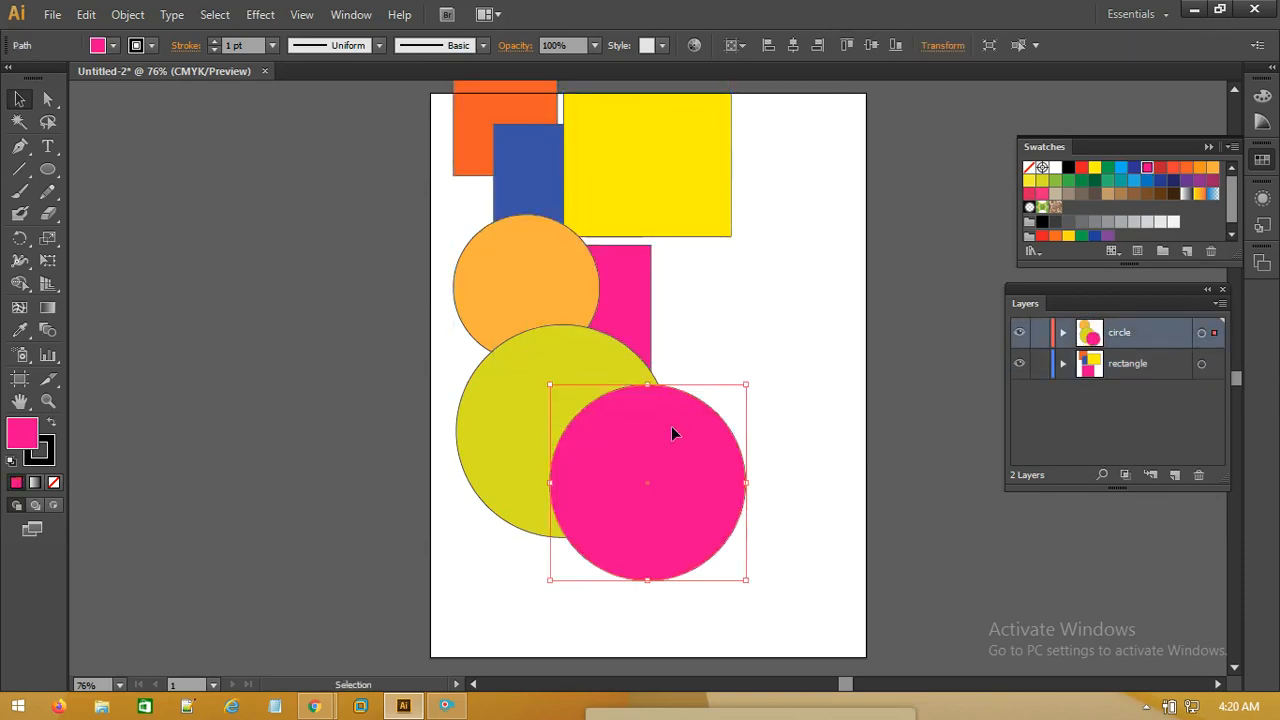
Step: Select everything on the rectangle layer, move the shapes together down and right until they lie inside the artboard, and deselect
{"action": "left_click", "coordinate": [1201, 363]}
{"action": "left_click_drag", "start_coordinate": [633, 319], "coordinate": [707, 370]}
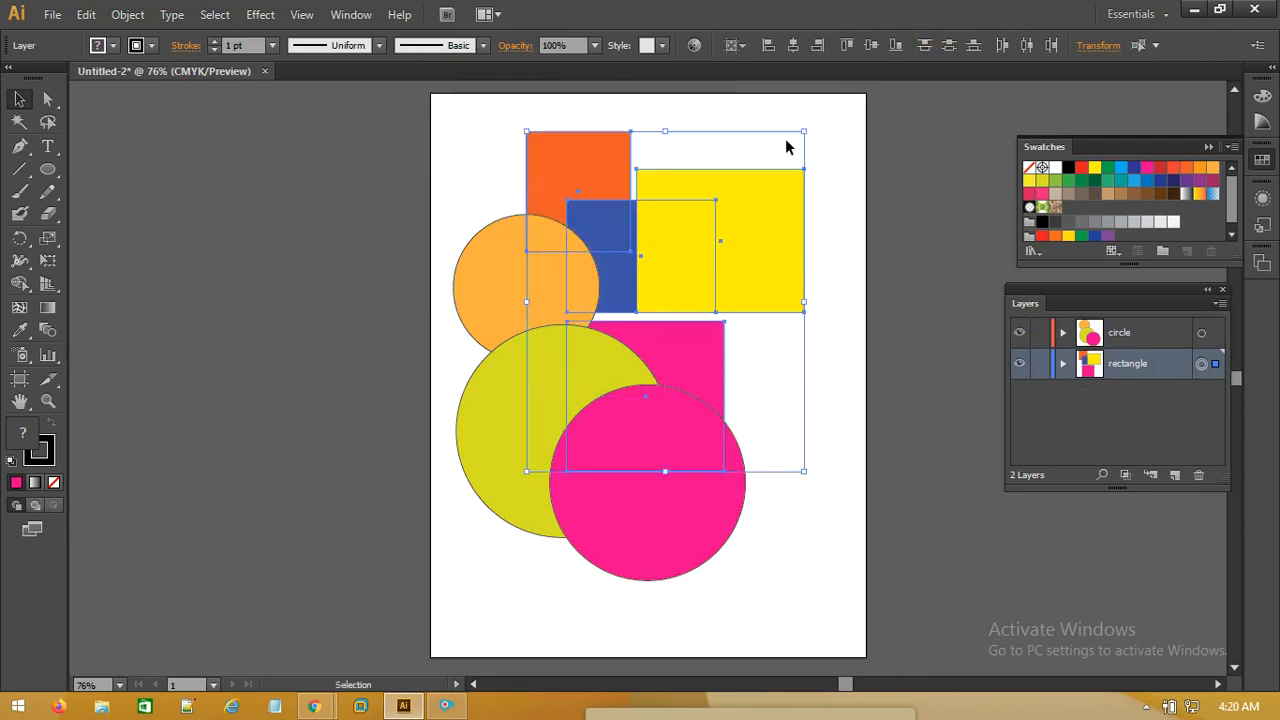
{"action": "left_click", "coordinate": [494, 146]}
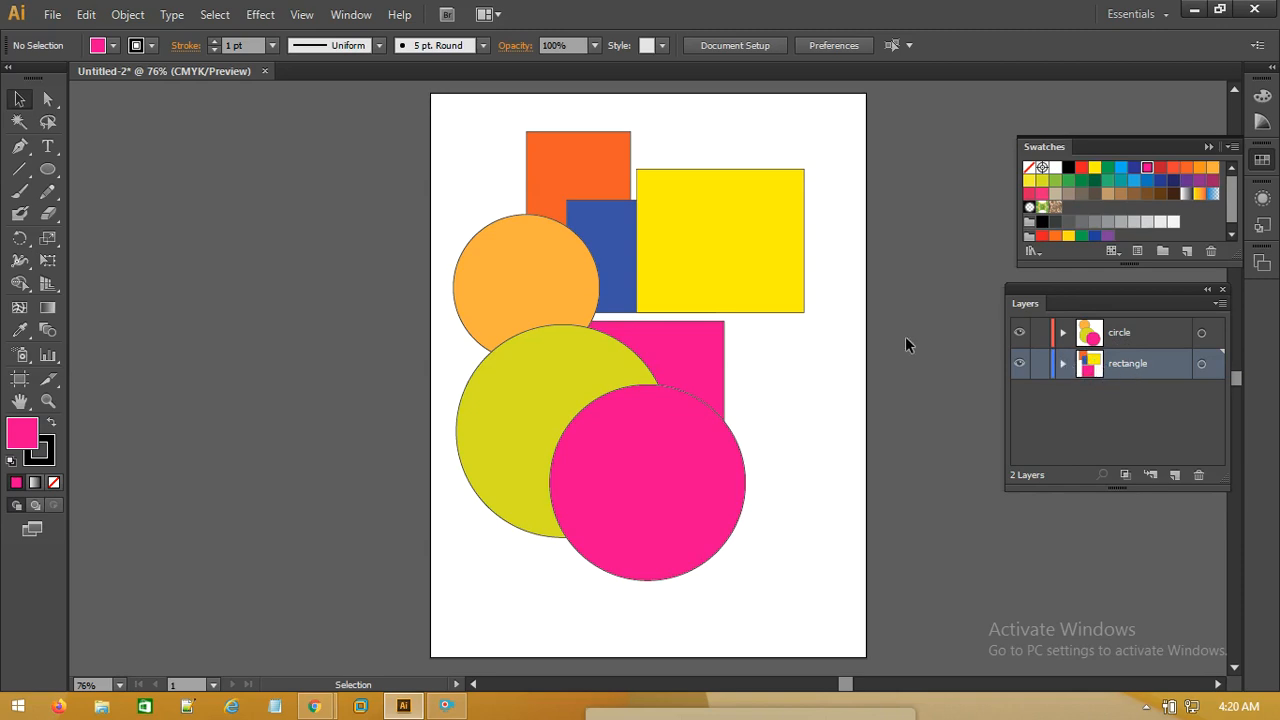
Step: Alternate between the yellow rectangle and the yellow-green circle and their layers to compare layer highlighting with object selection markers, and deselect
{"action": "left_click", "coordinate": [770, 262]}
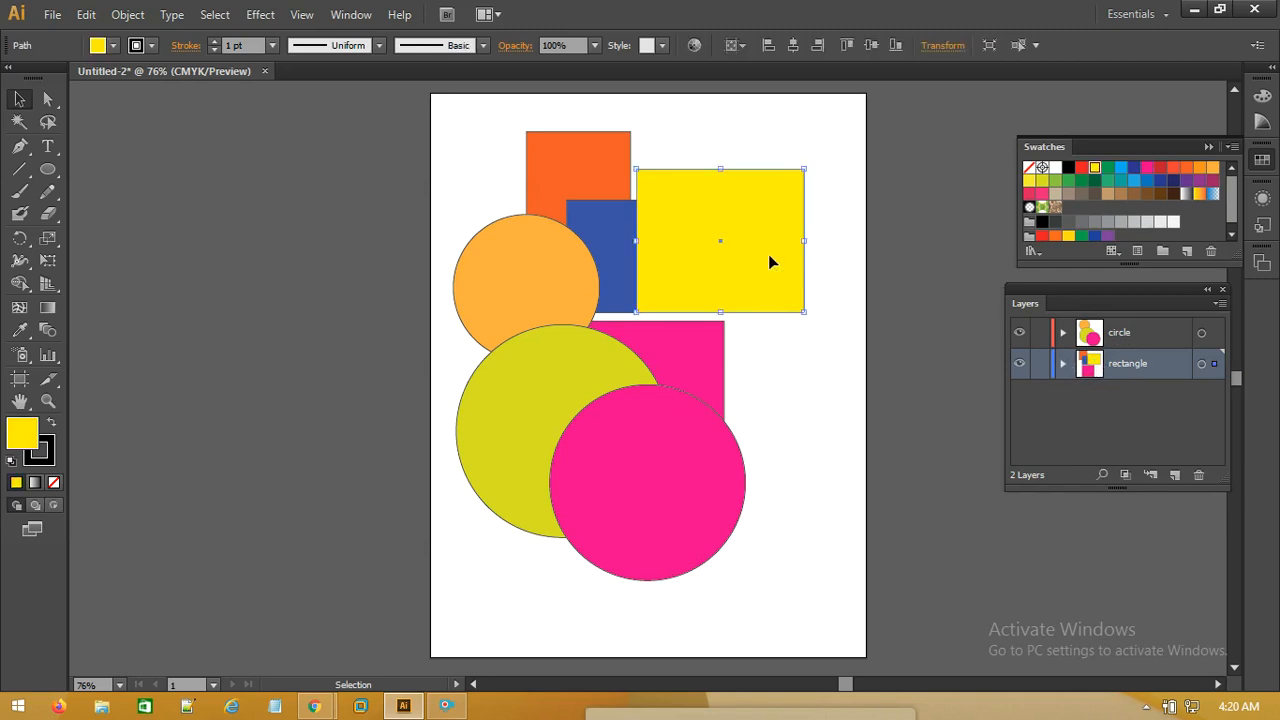
{"action": "left_click", "coordinate": [1125, 338]}
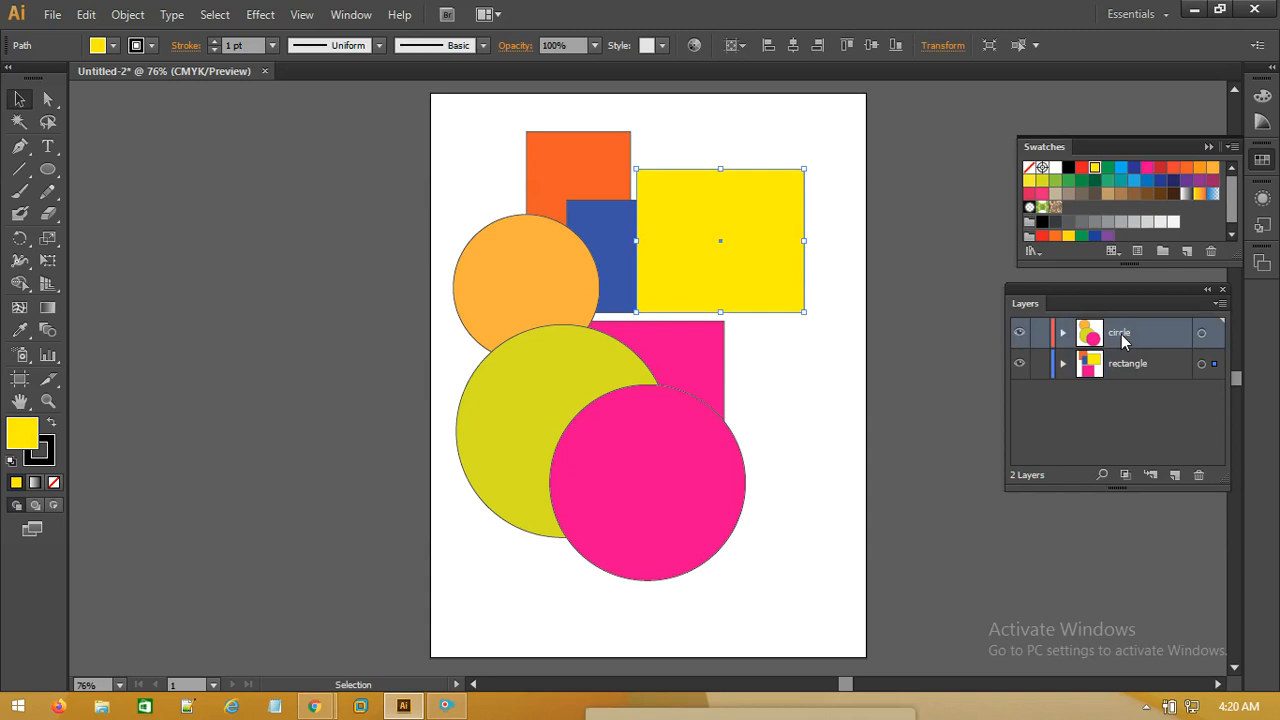
{"action": "left_click", "coordinate": [531, 391]}
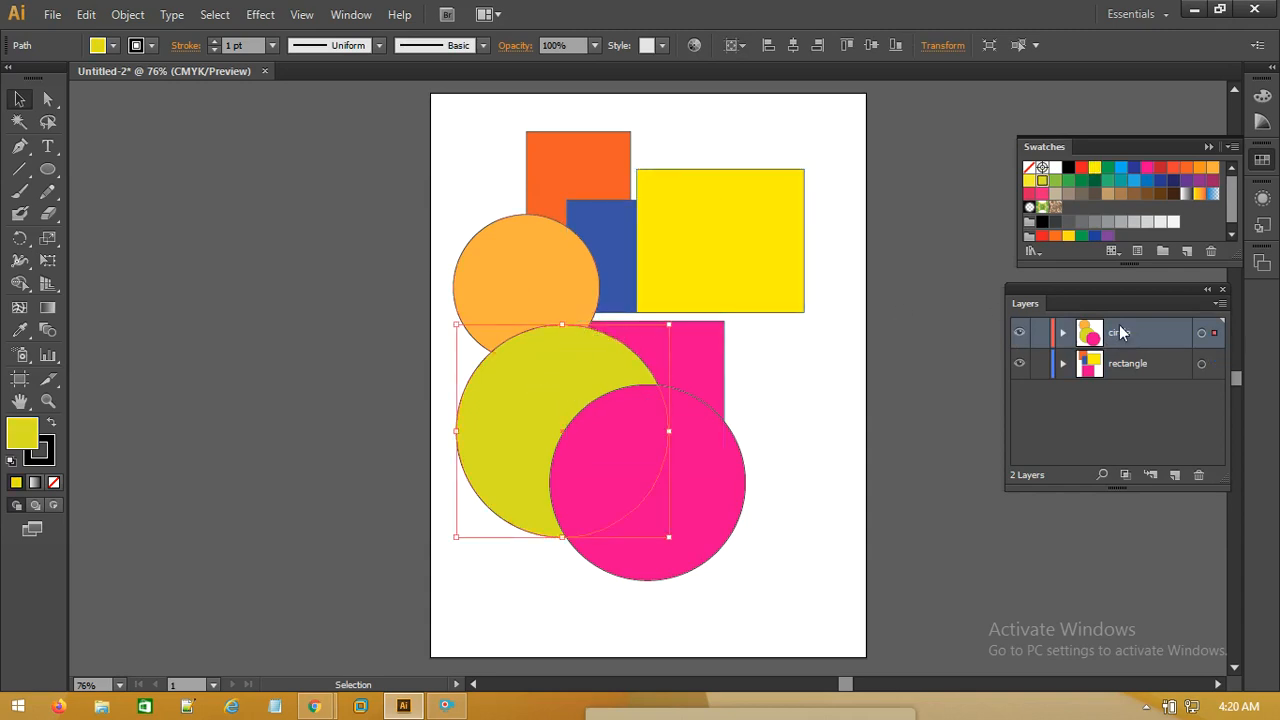
{"action": "left_click", "coordinate": [1125, 366]}
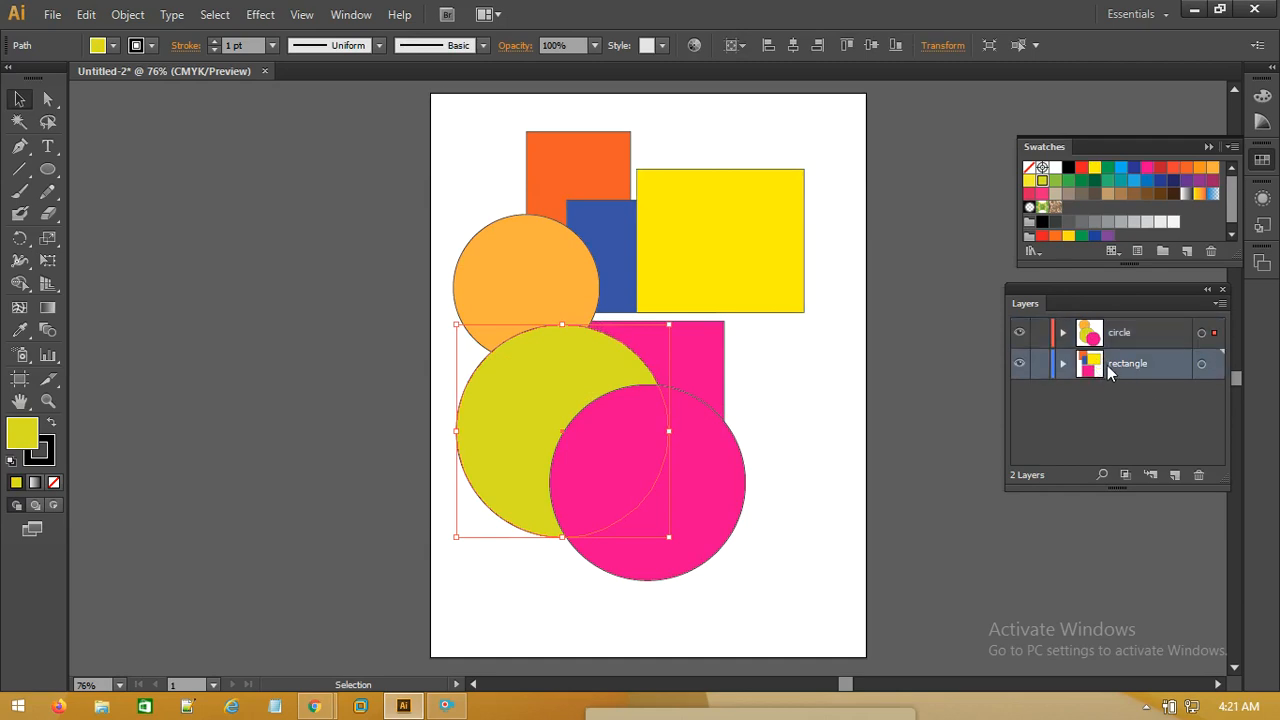
{"action": "left_click", "coordinate": [726, 233]}
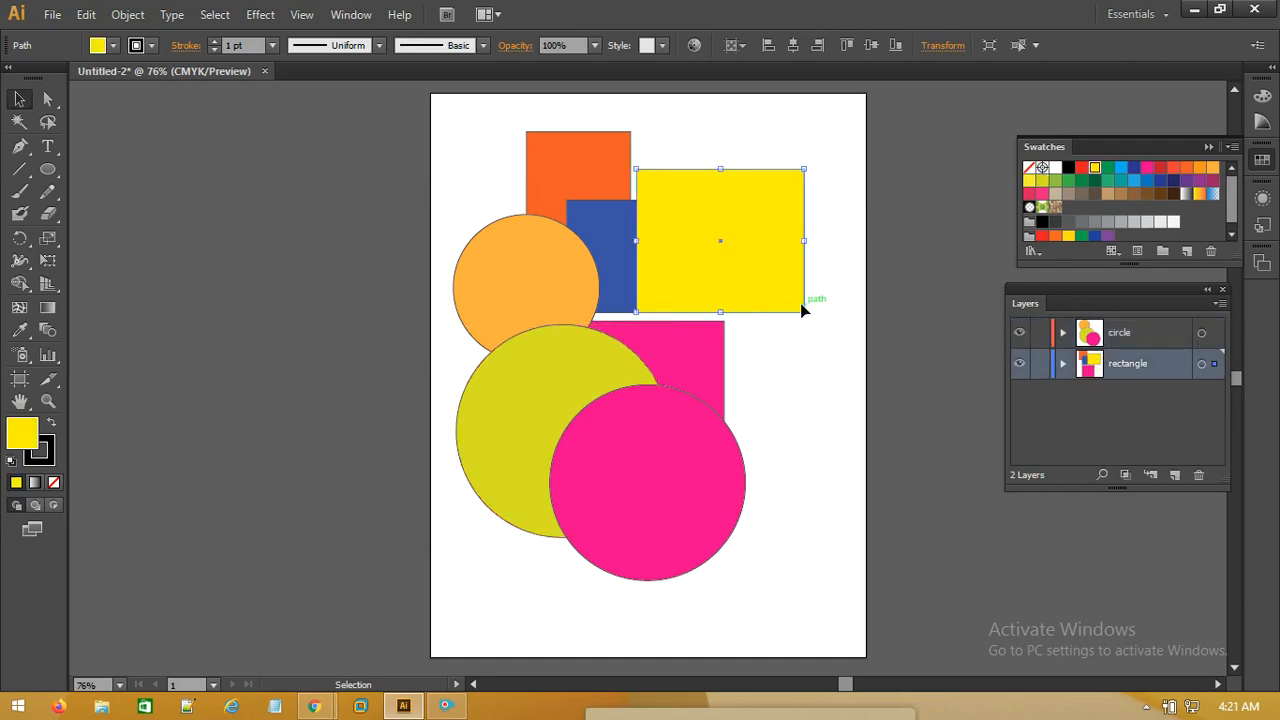
{"action": "left_click", "coordinate": [1121, 345]}
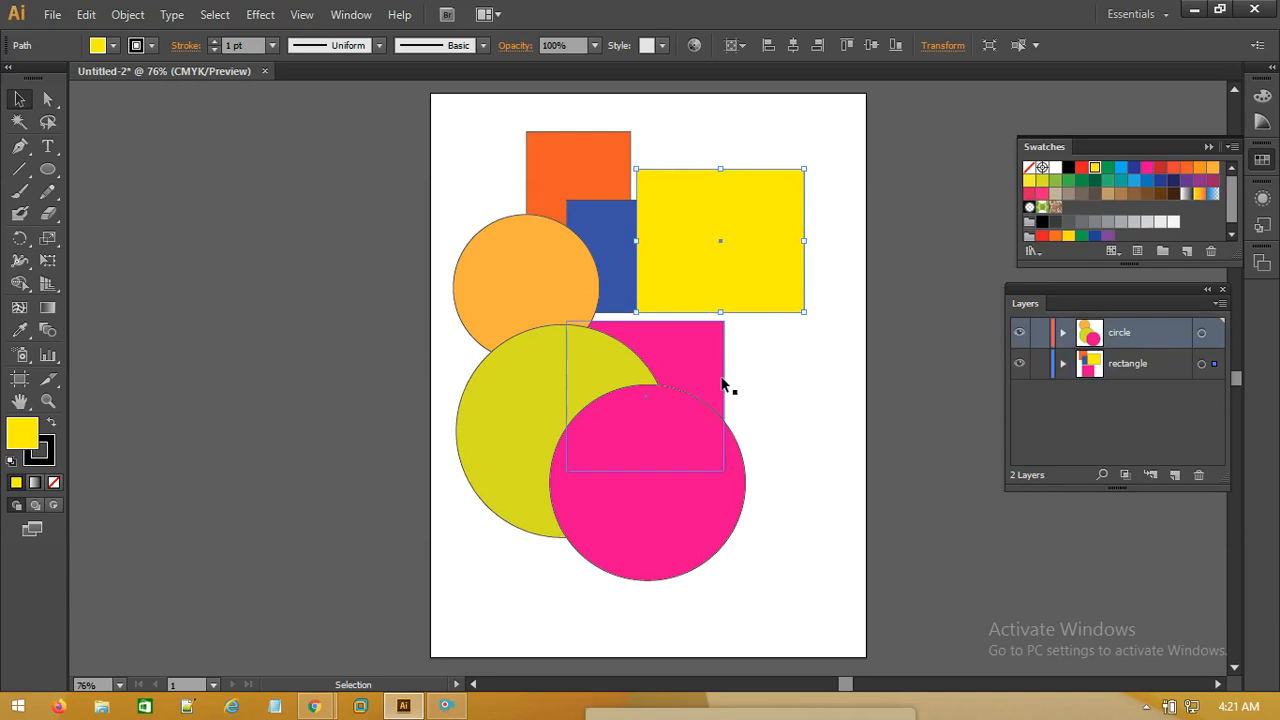
{"action": "left_click", "coordinate": [536, 396]}
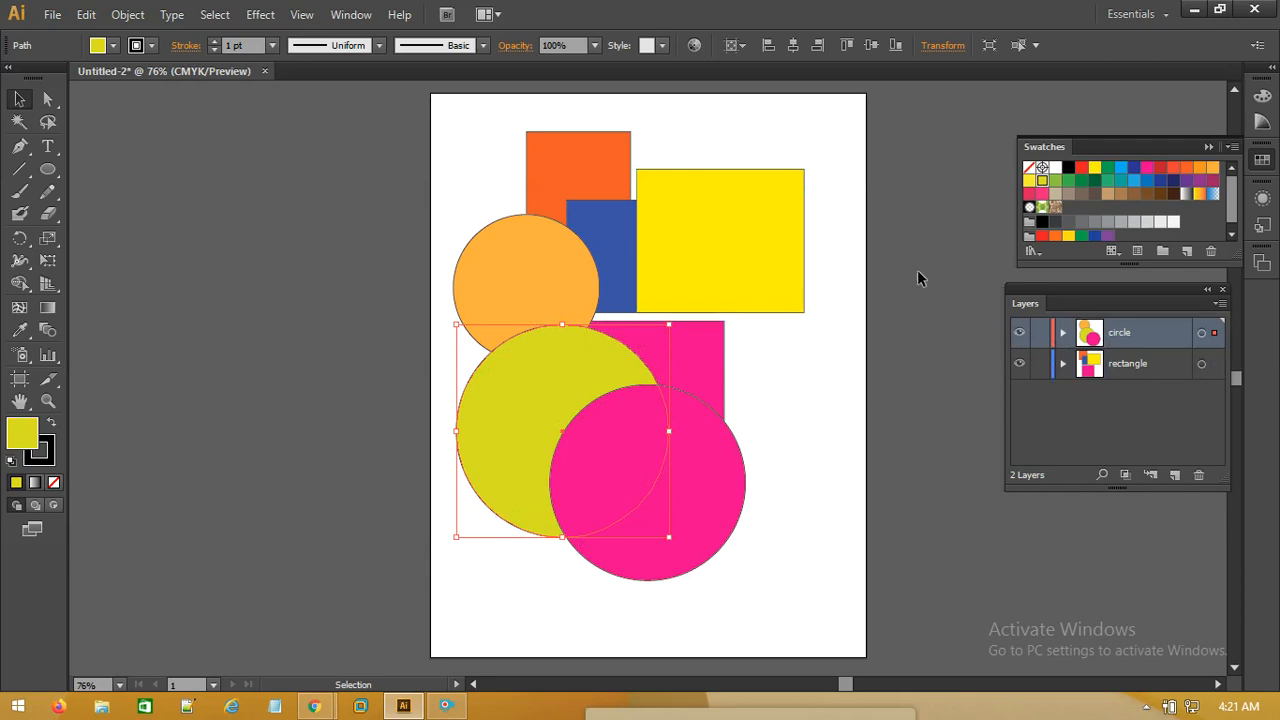
{"action": "left_click", "coordinate": [815, 119]}
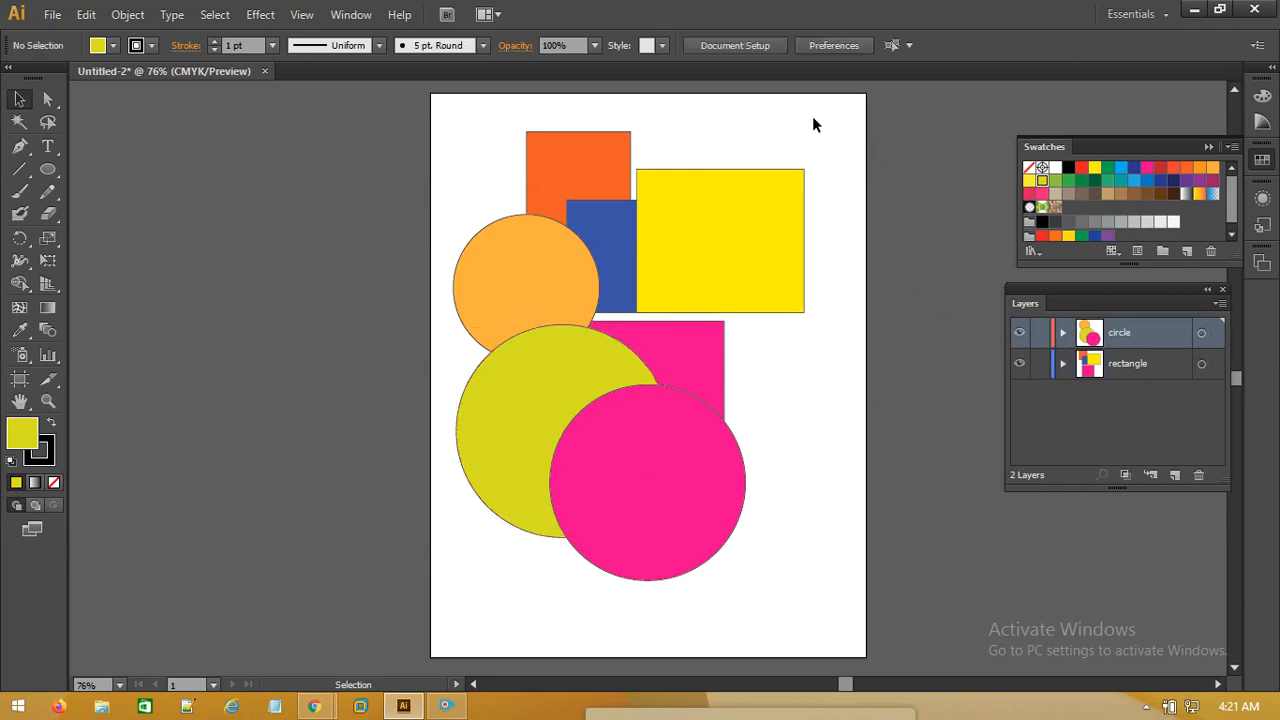
Step: Change the circle layer's colour to bright green (RGB 128, 255, 0) and select the yellow-green circle to check its outline
{"action": "double_click", "coordinate": [1150, 335]}
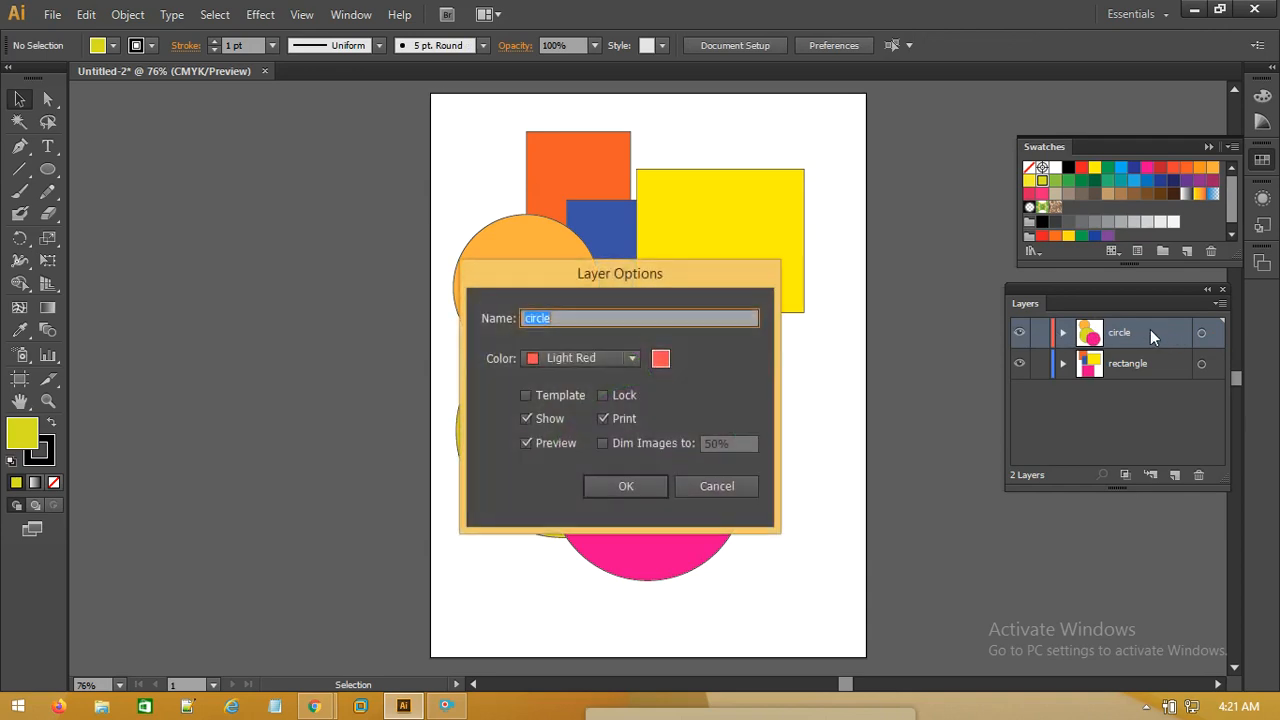
{"action": "left_click", "coordinate": [660, 360]}
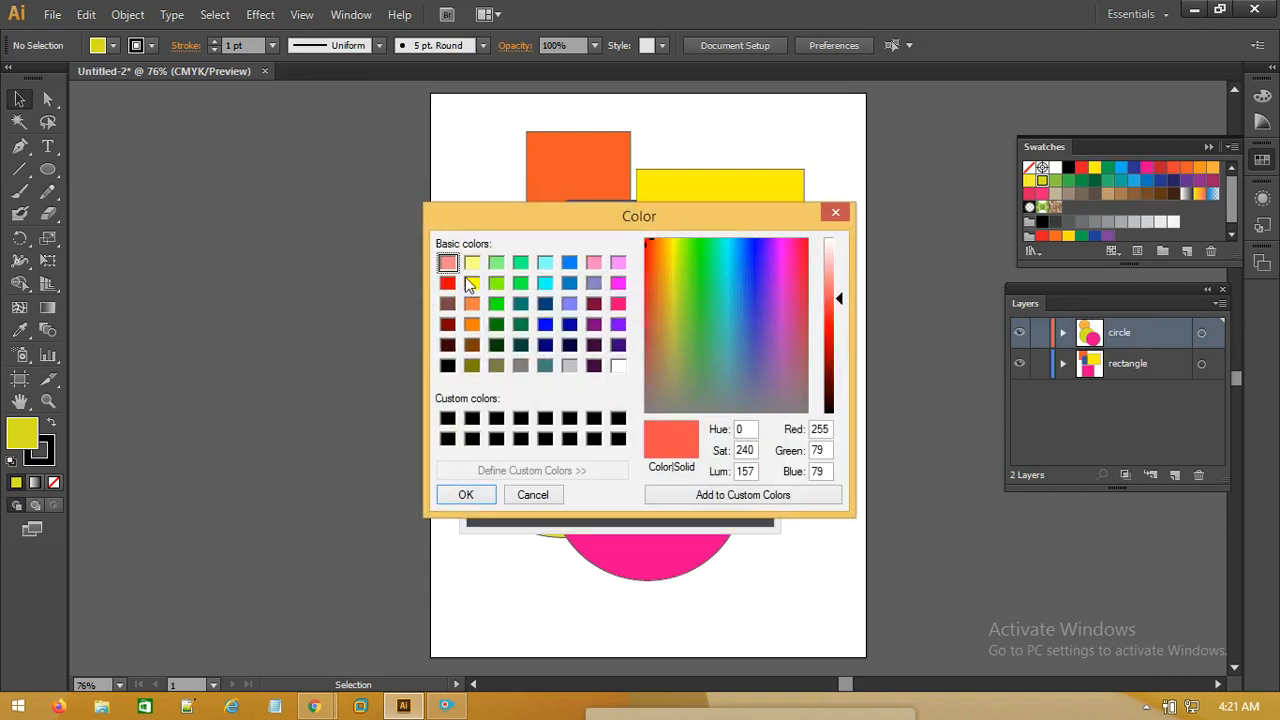
{"action": "left_click", "coordinate": [496, 283]}
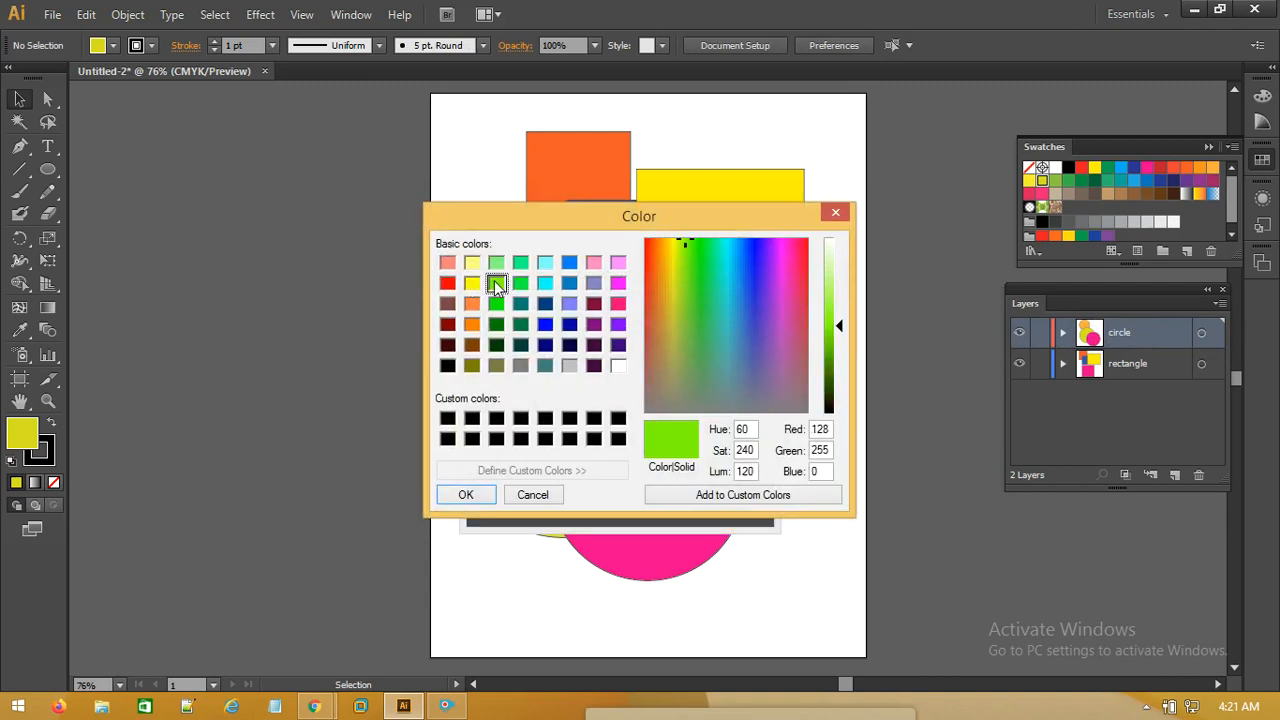
{"action": "left_click", "coordinate": [465, 494]}
{"action": "left_click", "coordinate": [623, 486]}
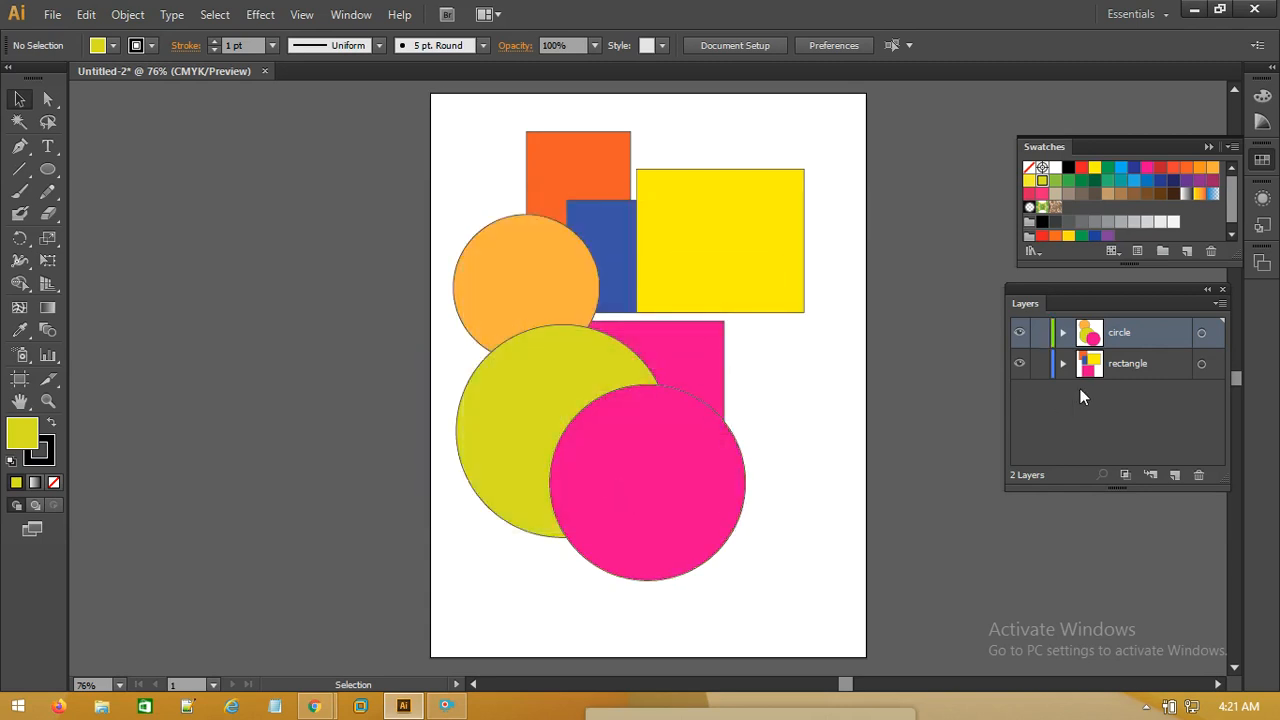
{"action": "left_click", "coordinate": [534, 406]}
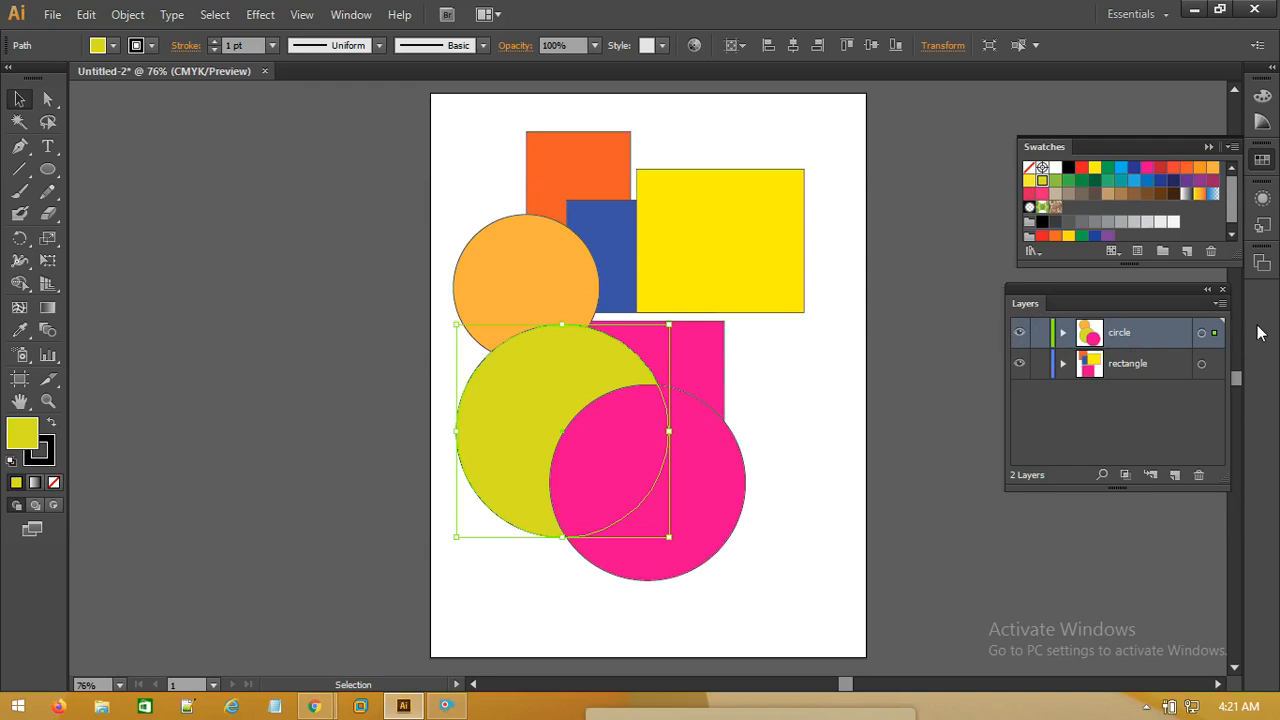
Step: Set the Layers panel row size to Medium, compare the rectangle layer's expanded contents before and after, and deselect
{"action": "left_click", "coordinate": [1064, 363]}
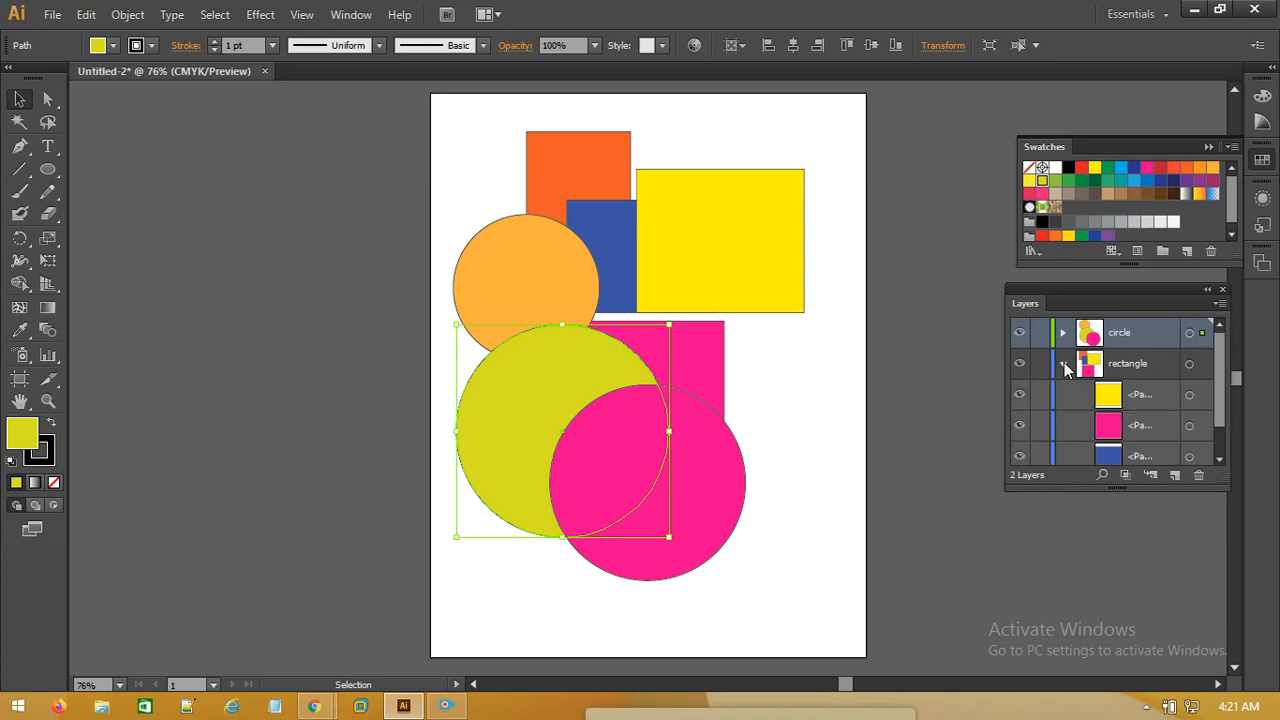
{"action": "left_click", "coordinate": [1064, 367]}
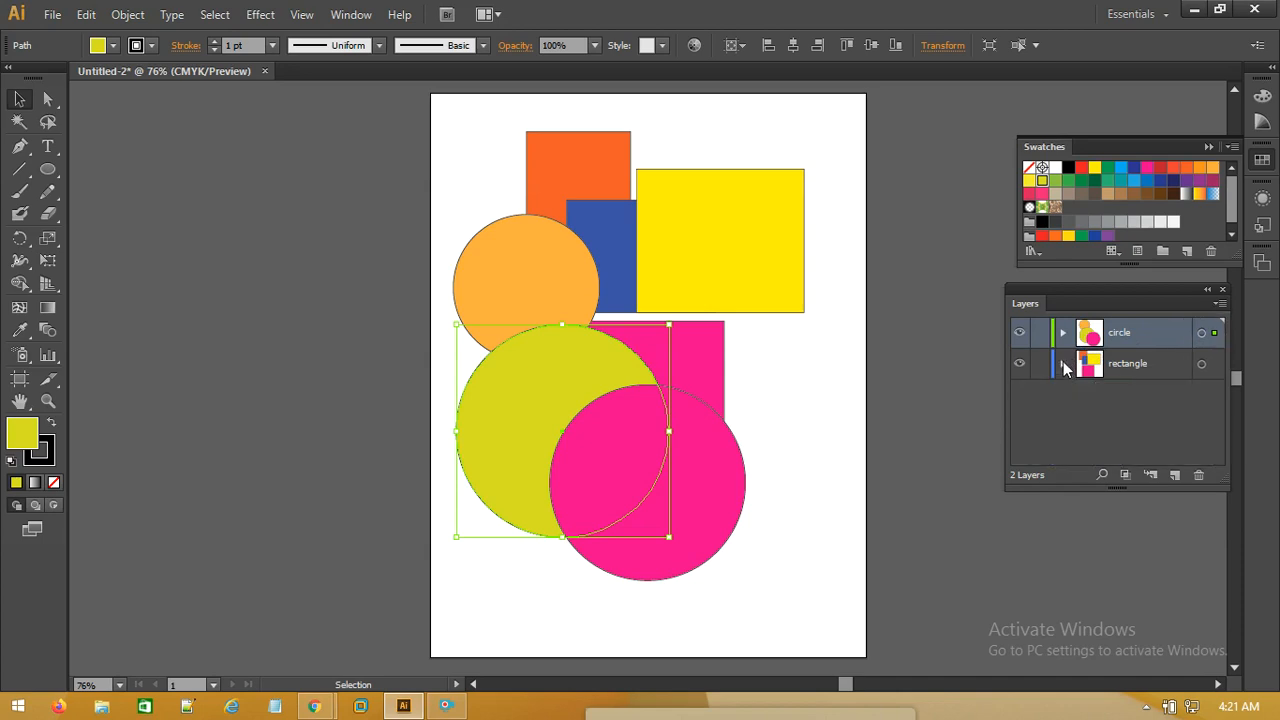
{"action": "left_click", "coordinate": [1220, 305]}
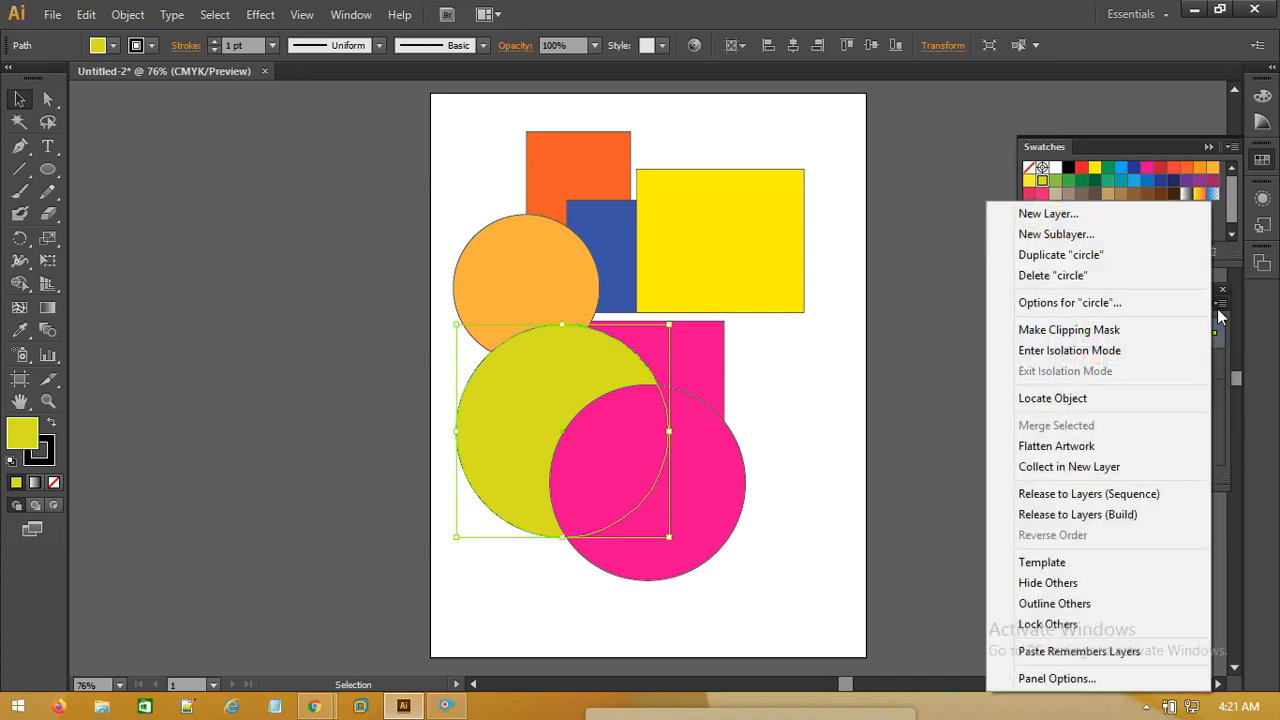
{"action": "left_click", "coordinate": [1078, 679]}
{"action": "left_click", "coordinate": [812, 236]}
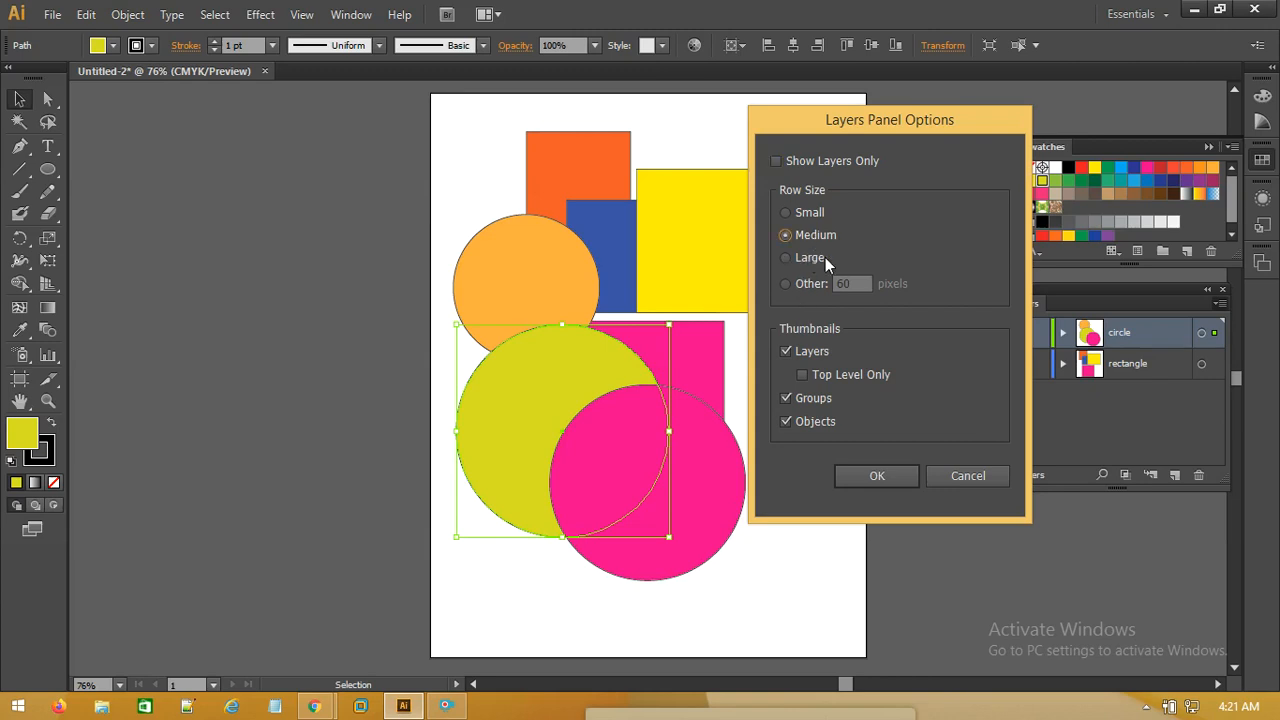
{"action": "left_click", "coordinate": [895, 474]}
{"action": "left_click", "coordinate": [1063, 348]}
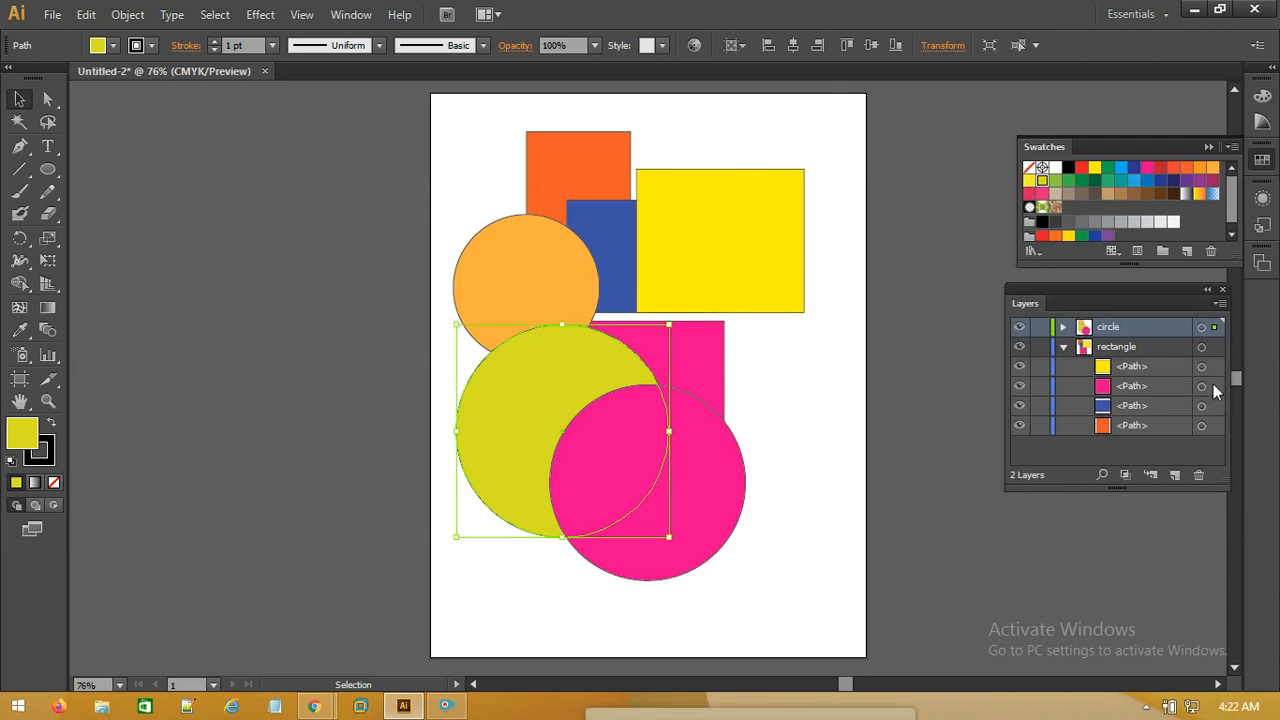
{"action": "left_click", "coordinate": [1063, 347]}
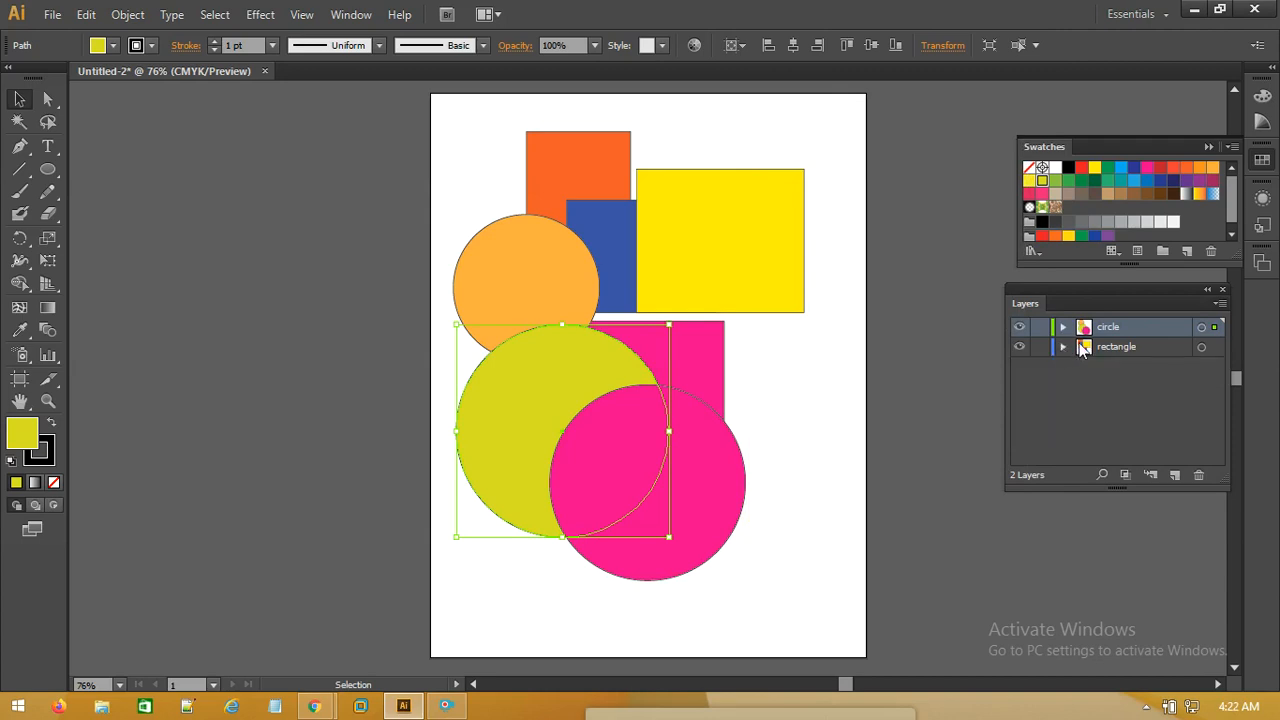
{"action": "left_click", "coordinate": [785, 385]}
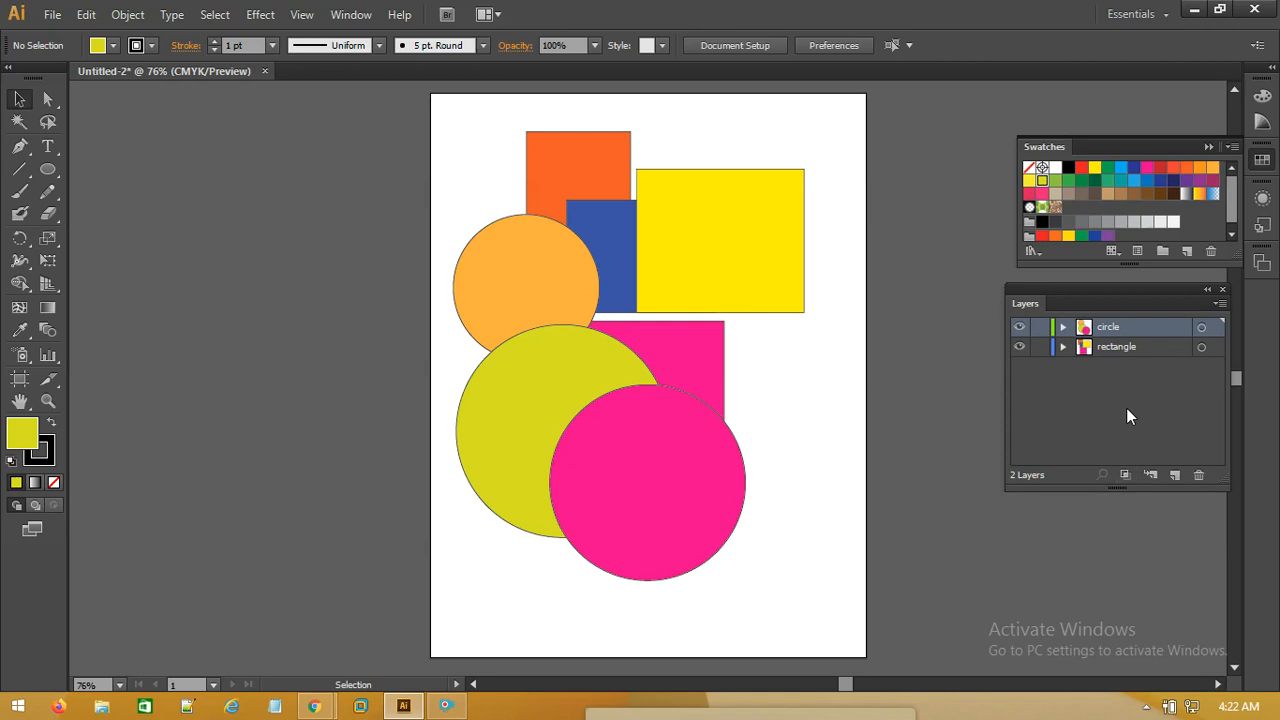
Step: Select the blue rectangle on the artboard and locate its path inside the rectangle layer
{"action": "left_click", "coordinate": [604, 234]}
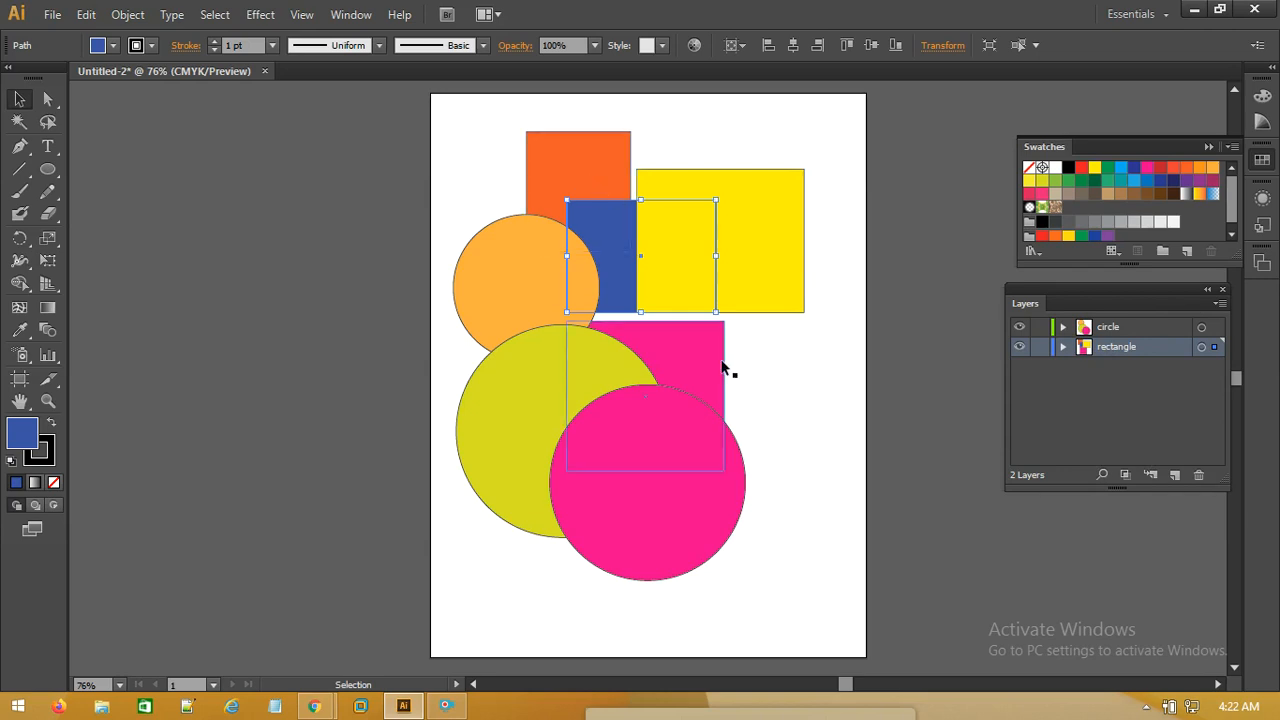
{"action": "left_click", "coordinate": [452, 155]}
{"action": "left_click", "coordinate": [605, 250]}
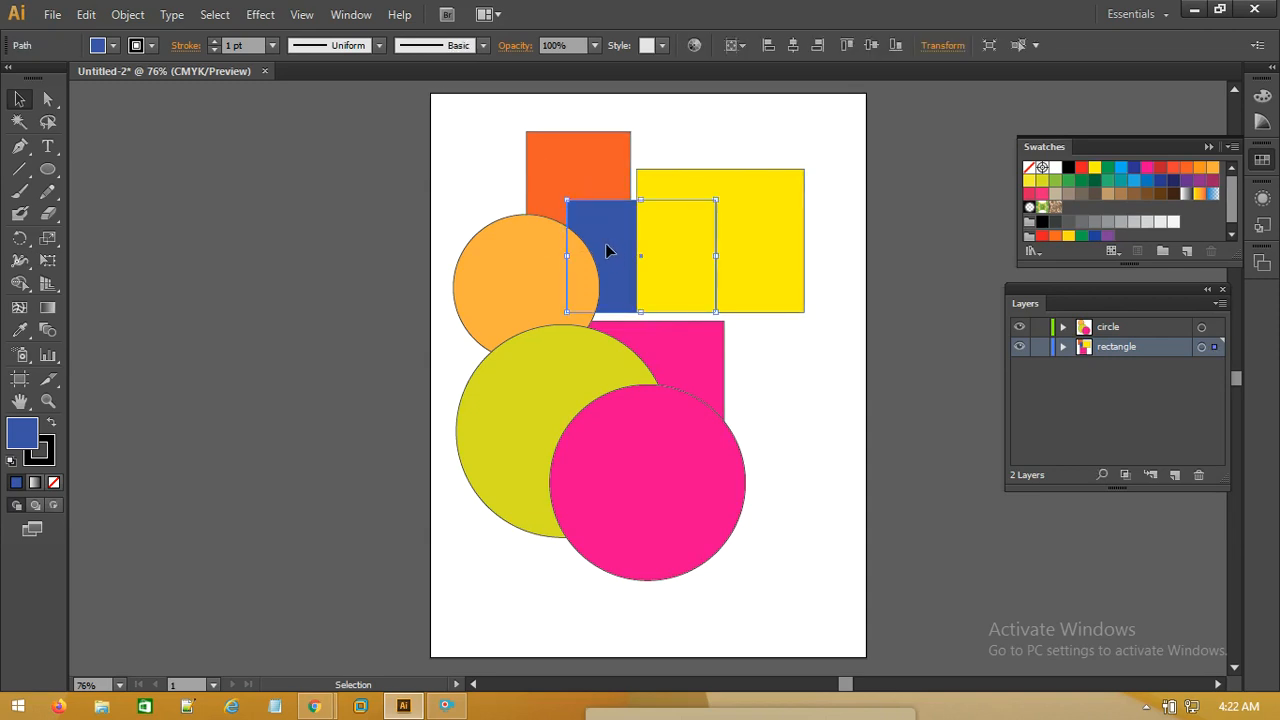
{"action": "left_click", "coordinate": [1103, 476]}
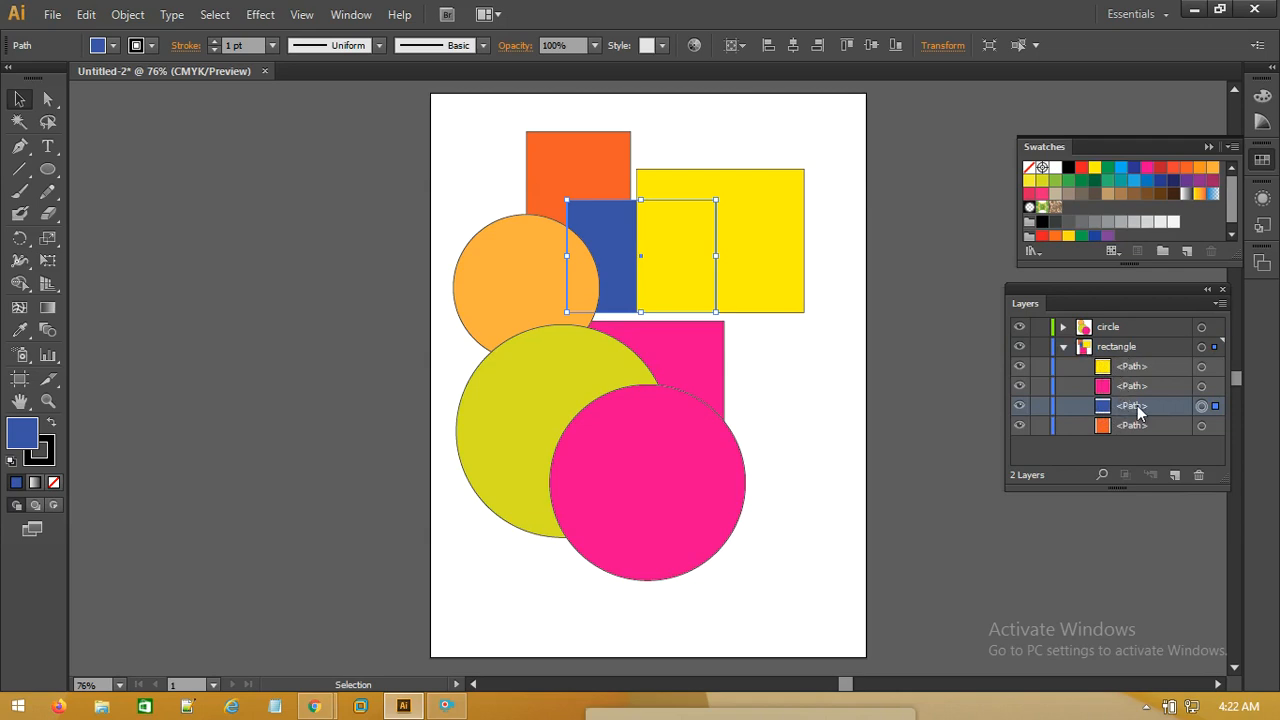
Step: Toggle the blue rectangle's visibility and lock off and on, reselect its path, and collapse the rectangle layer with nothing selected
{"action": "left_click", "coordinate": [1020, 406]}
{"action": "left_click", "coordinate": [1020, 406]}
{"action": "left_click", "coordinate": [1040, 406]}
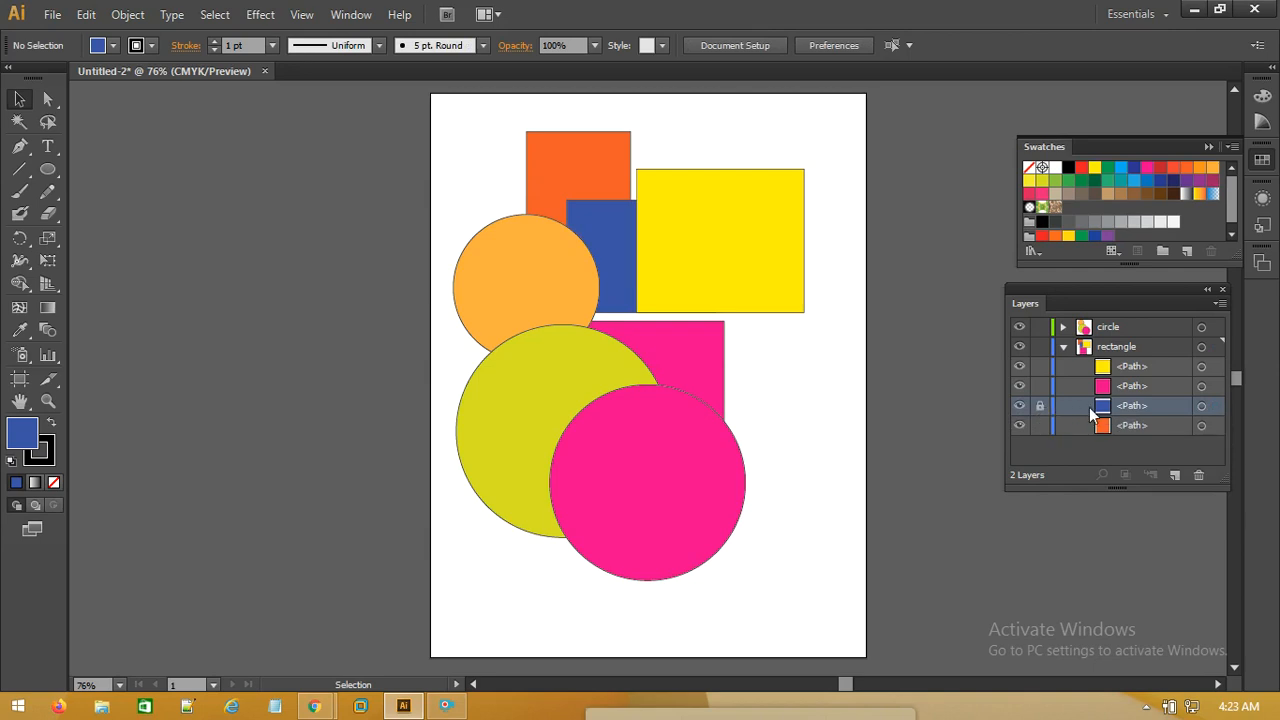
{"action": "left_click", "coordinate": [1040, 409]}
{"action": "left_click", "coordinate": [1201, 408]}
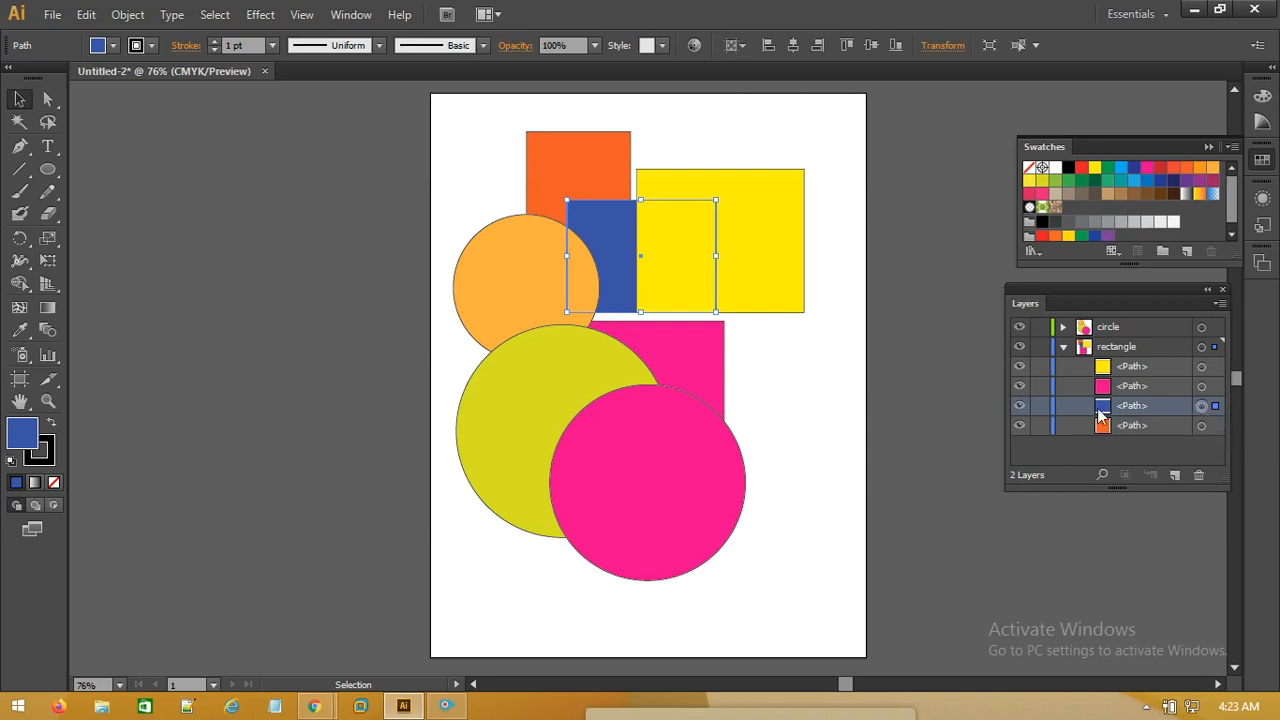
{"action": "left_click", "coordinate": [1063, 347]}
{"action": "left_click", "coordinate": [794, 397]}
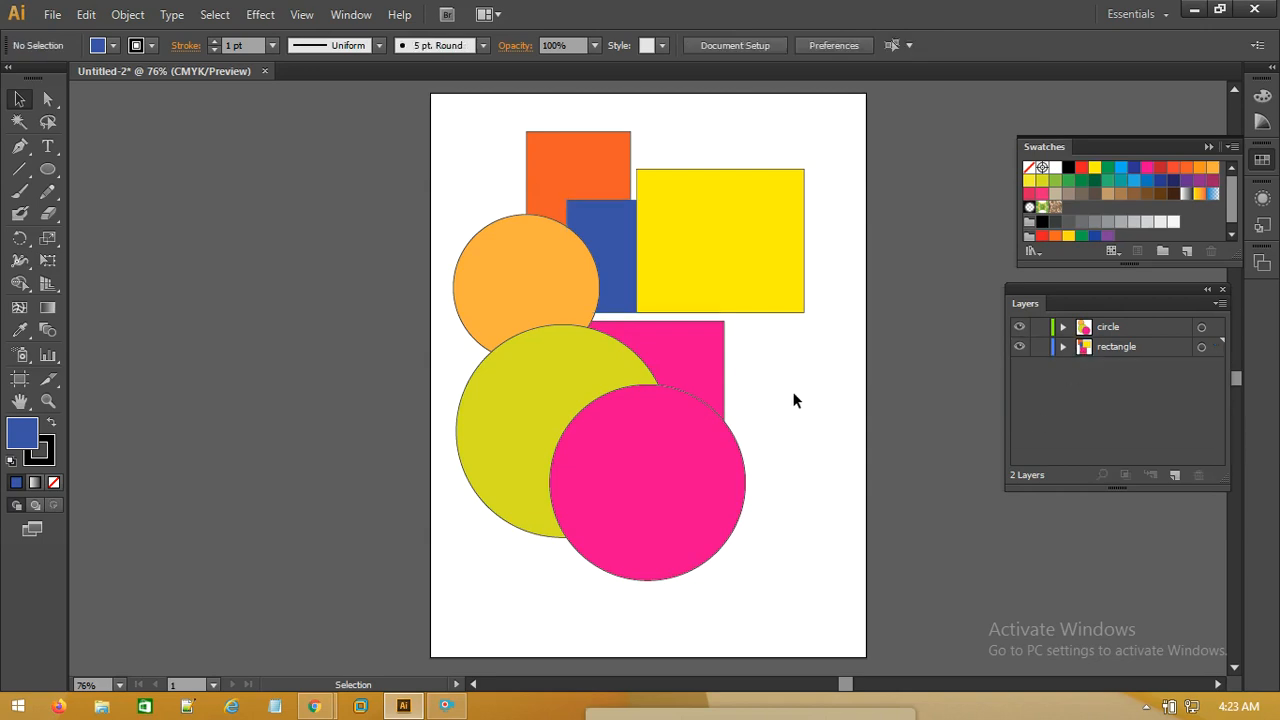
Step: Move the yellow rectangle over the blue and pink ones, and the orange rectangle behind the blue one
{"action": "left_click_drag", "start_coordinate": [709, 251], "coordinate": [673, 325]}
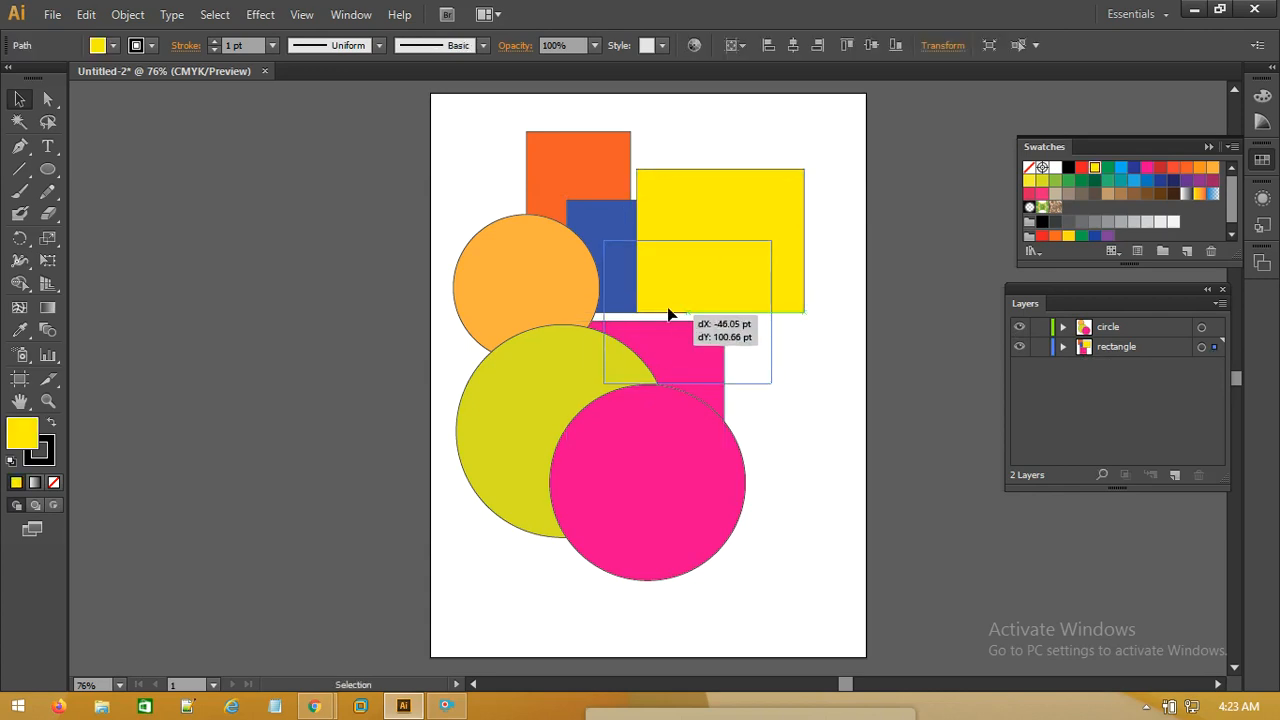
{"action": "left_click_drag", "start_coordinate": [551, 171], "coordinate": [584, 232]}
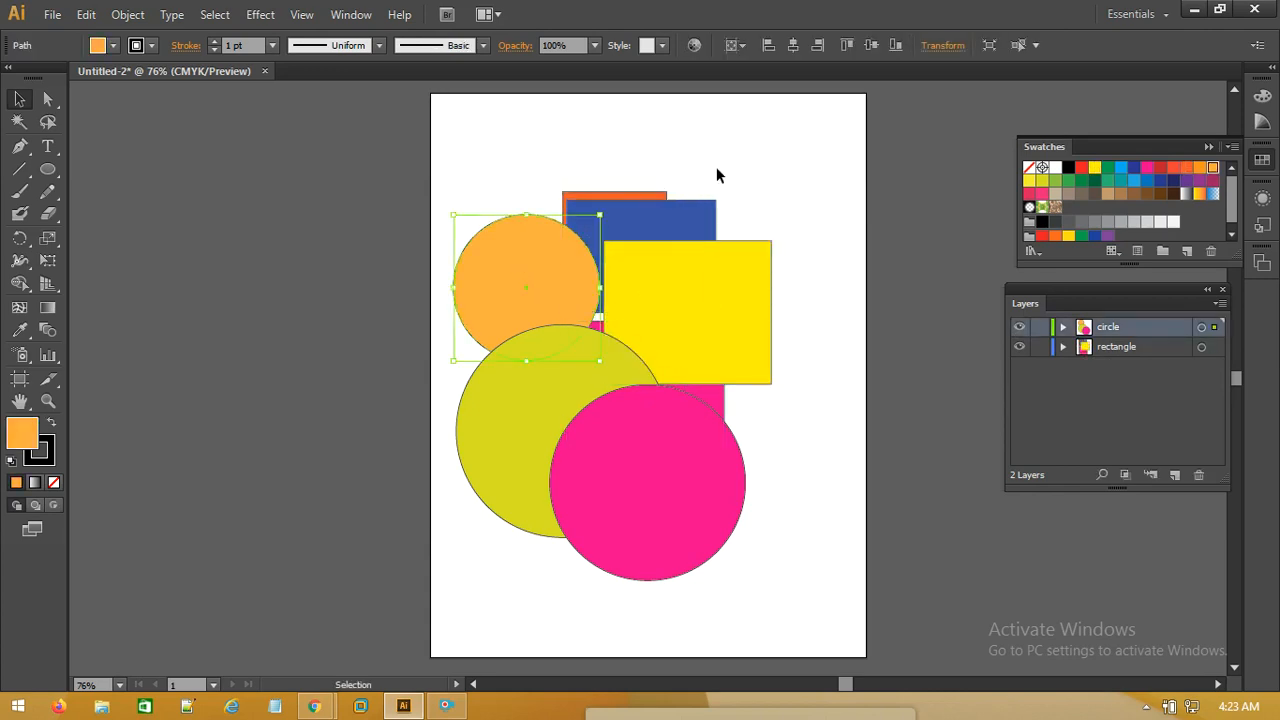
{"action": "left_click", "coordinate": [758, 152]}
Step: Make a clipping mask from all the shapes using the pink circle, and move the clipped group up the artboard
{"action": "mouse_move", "coordinate": [790, 158]}
{"action": "left_mouse_down"}
{"action": "mouse_move", "coordinate": [627, 404]}
{"action": "mouse_move", "coordinate": [447, 580]}
{"action": "left_mouse_up"}
{"action": "right_click", "coordinate": [600, 412]}
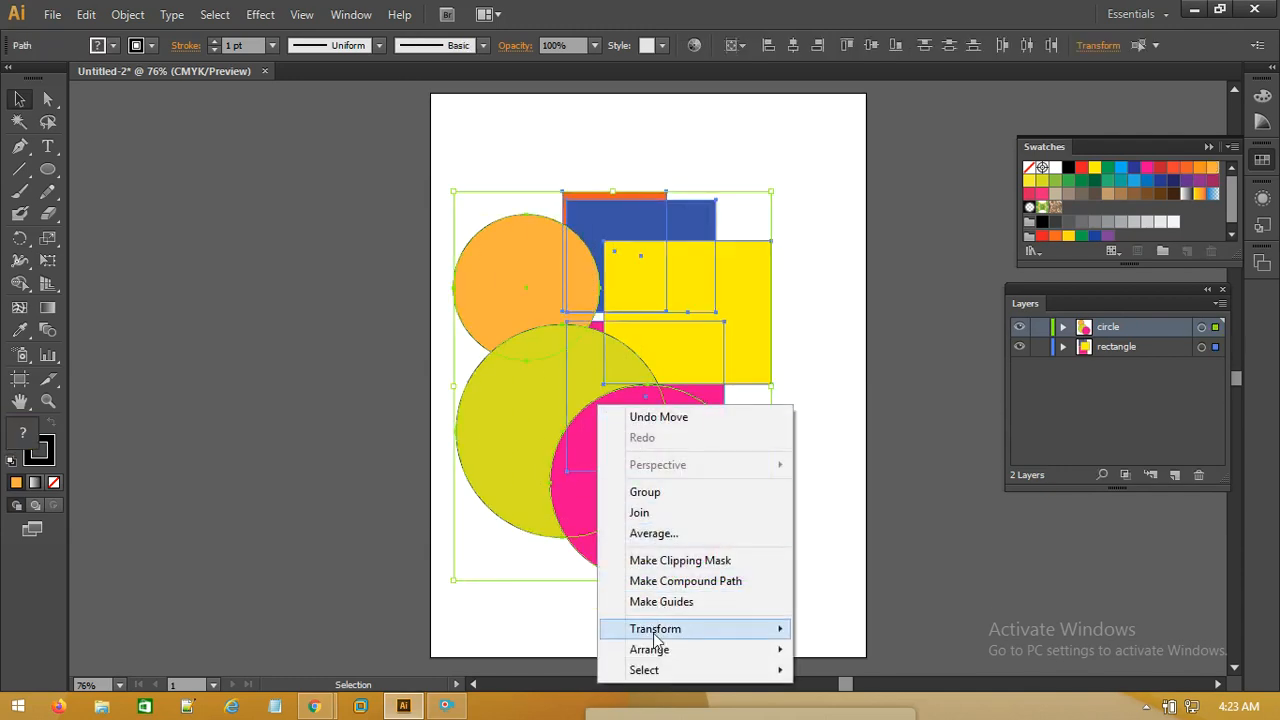
{"action": "left_click", "coordinate": [675, 565]}
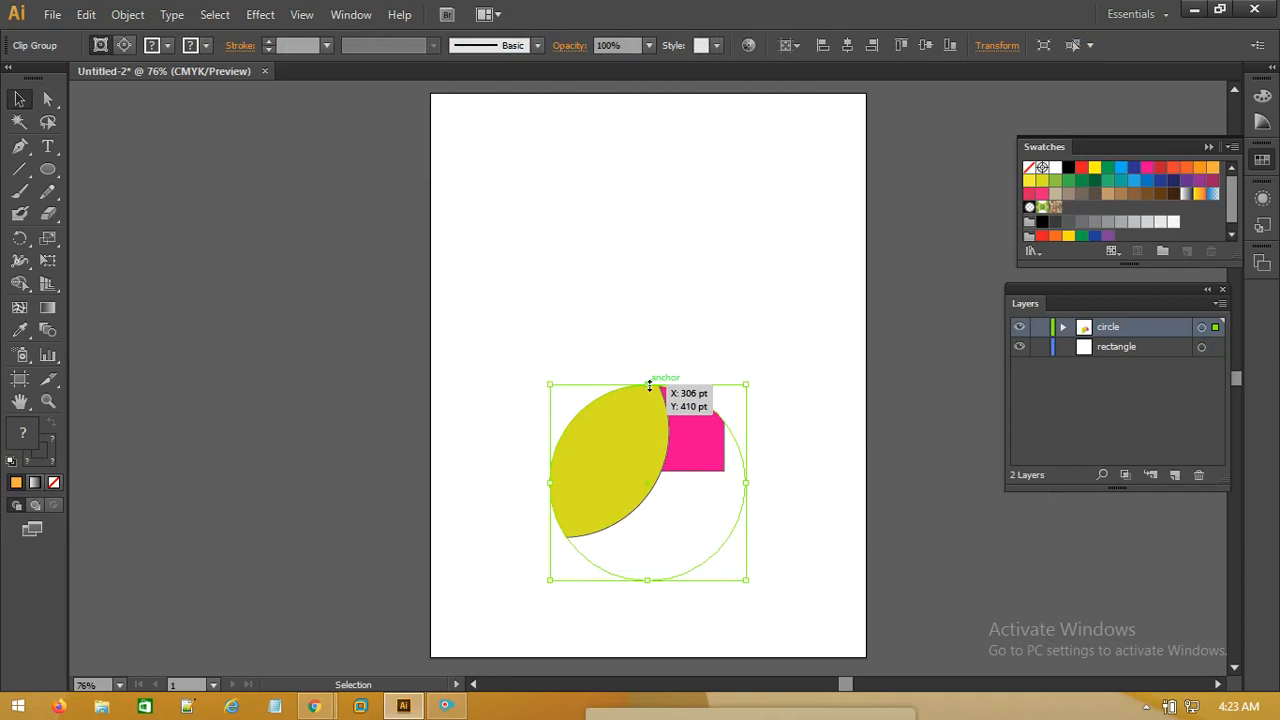
{"action": "left_click_drag", "start_coordinate": [668, 452], "coordinate": [609, 345]}
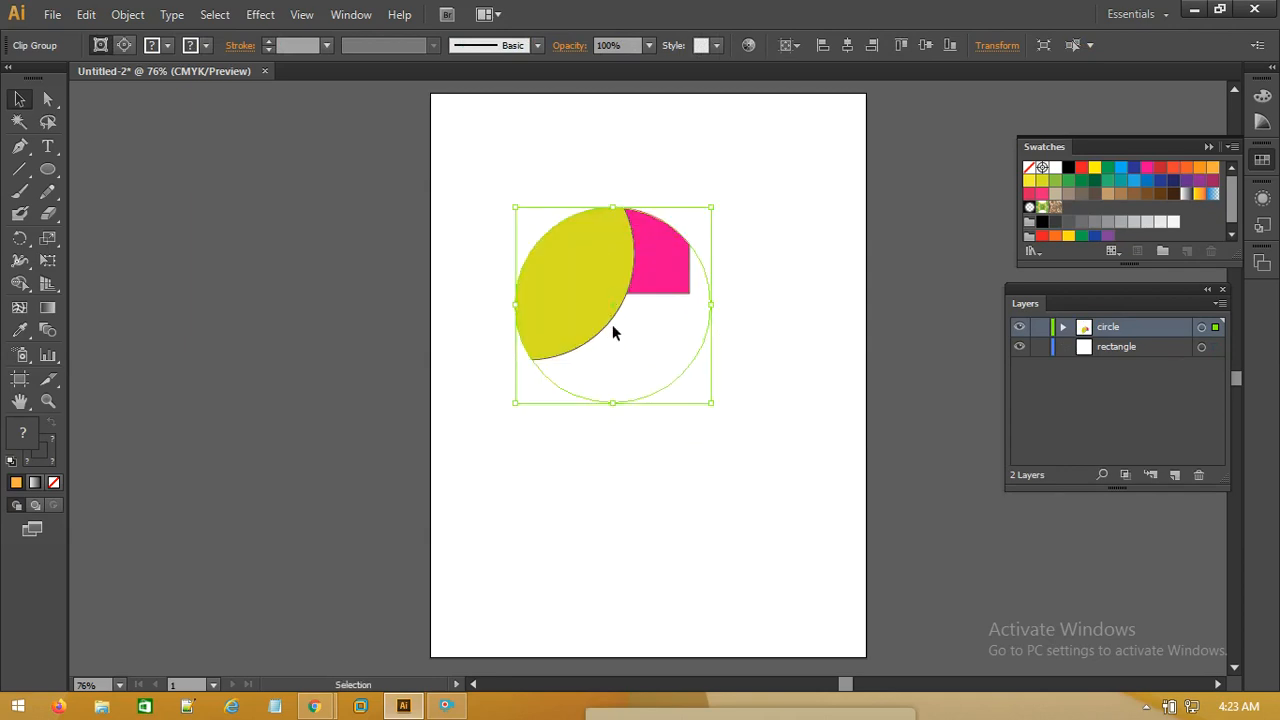
{"action": "left_click", "coordinate": [770, 162]}
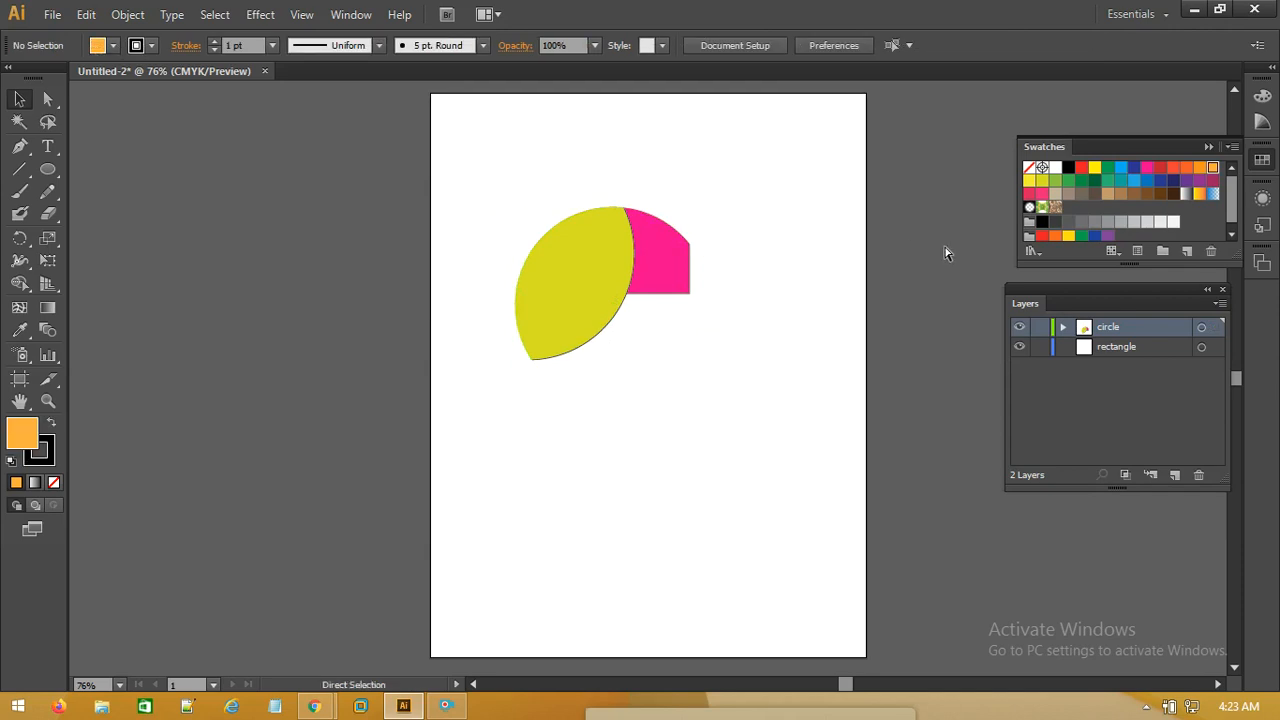
Step: Undo the clipped group's move and the clipping mask
{"action": "key", "text": "ctrl+z"}
{"action": "key", "text": "ctrl+z"}
{"action": "key", "text": "ctrl+z"}
{"action": "key", "text": "v"}
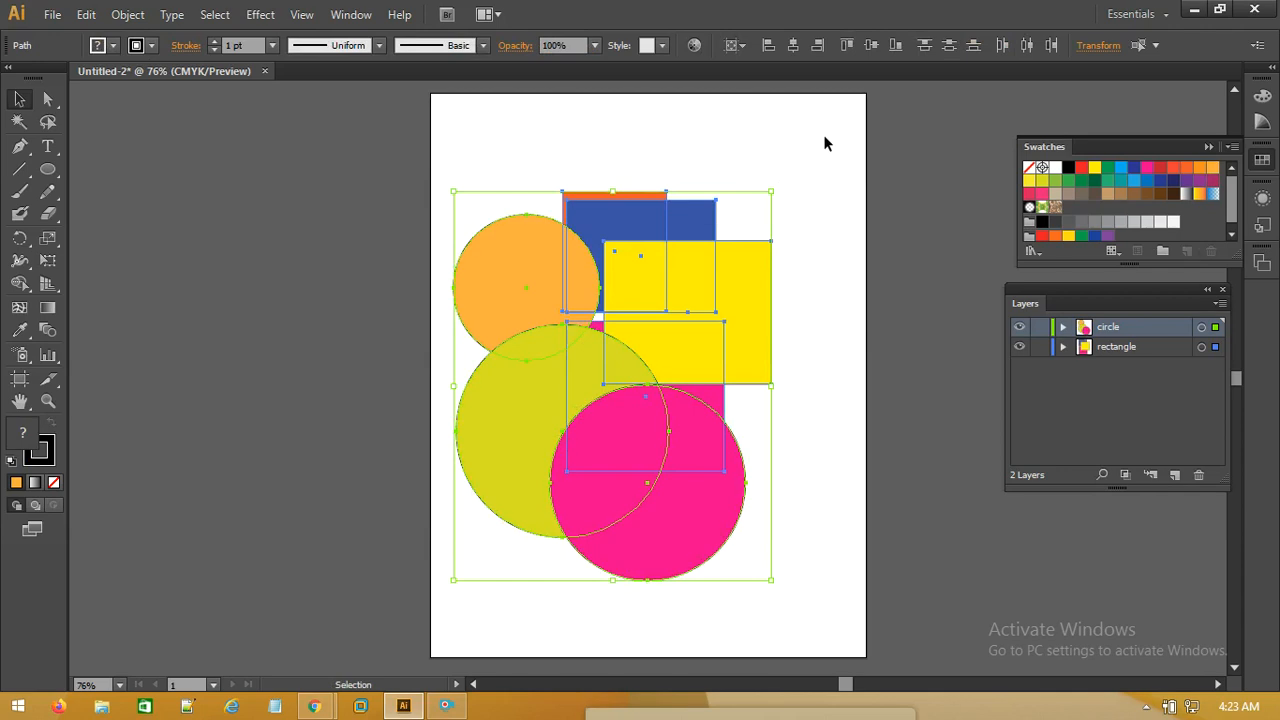
Step: Move all the shapes slightly up, and shift the rectangle layer's contents down and left behind the circles
{"action": "left_click_drag", "start_coordinate": [697, 527], "coordinate": [700, 484]}
{"action": "left_click", "coordinate": [813, 197]}
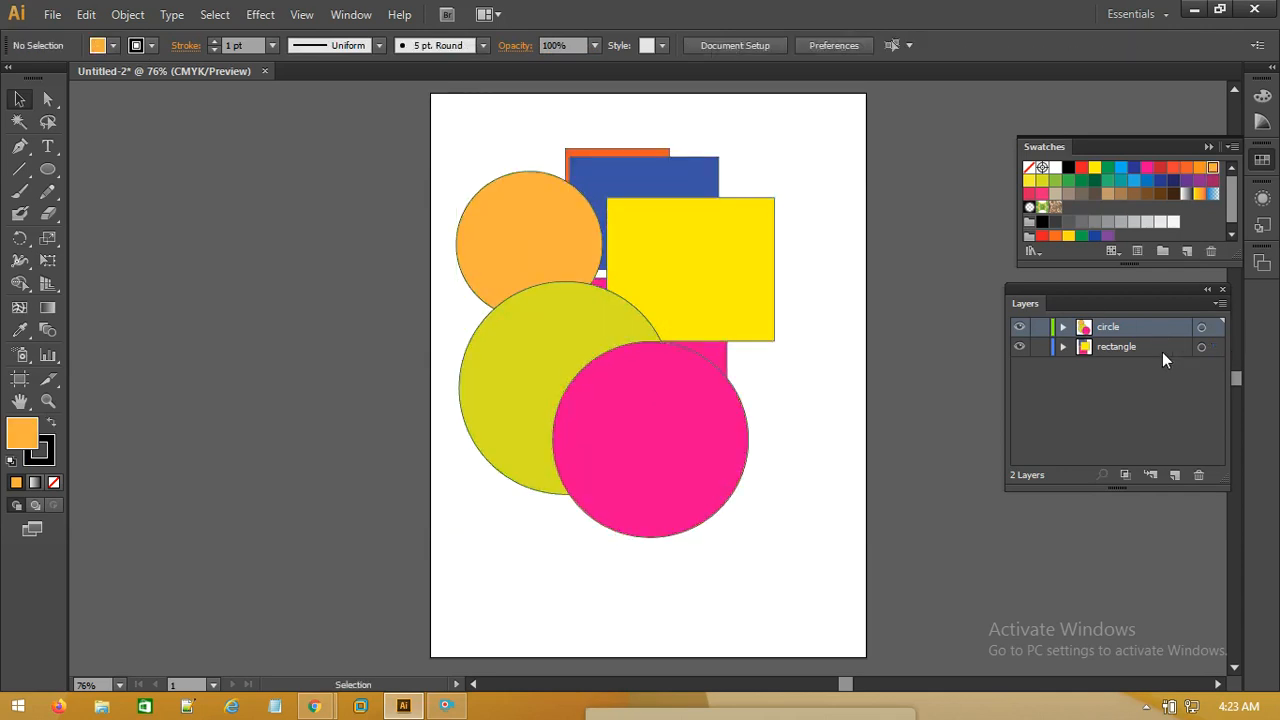
{"action": "left_click", "coordinate": [1202, 346]}
{"action": "left_click_drag", "start_coordinate": [697, 208], "coordinate": [630, 298]}
{"action": "left_click", "coordinate": [746, 186]}
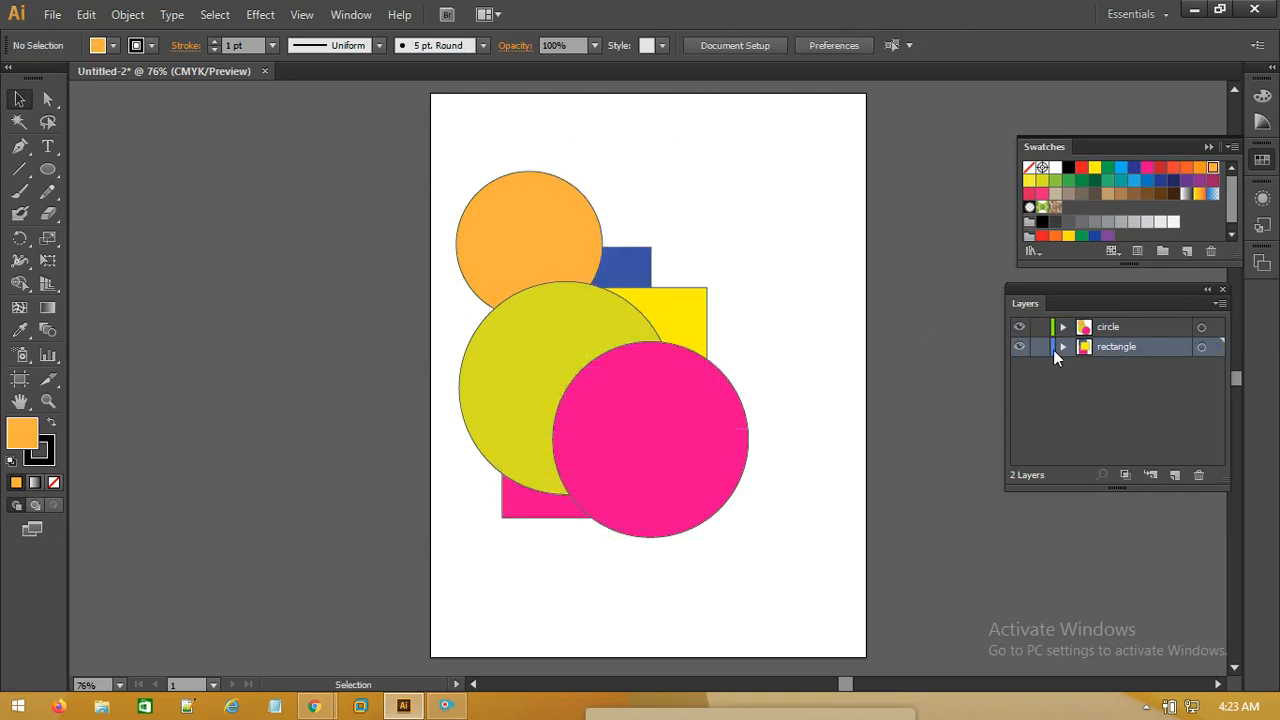
Step: Clip all the rearranged shapes to the pink circle with a clipping mask and move the clipped group up and left
{"action": "left_click_drag", "start_coordinate": [791, 150], "coordinate": [476, 571]}
{"action": "right_click", "coordinate": [549, 400]}
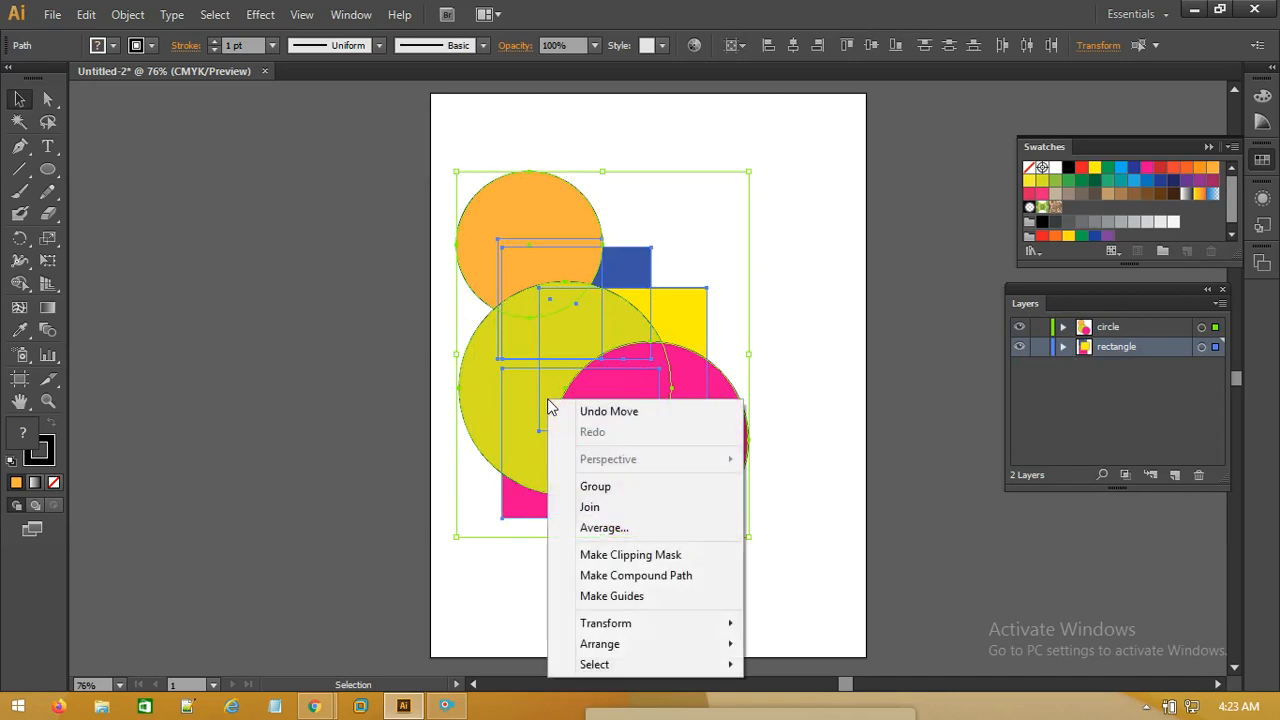
{"action": "left_click", "coordinate": [630, 555]}
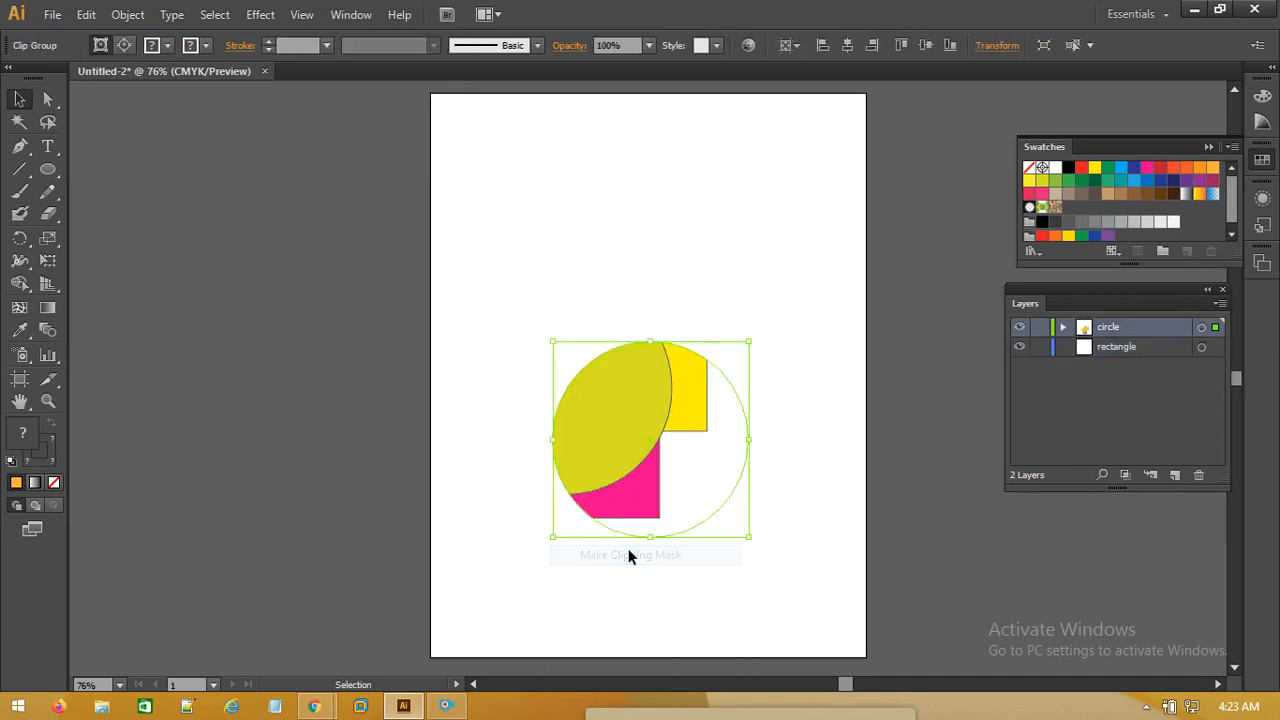
{"action": "left_click", "coordinate": [659, 236]}
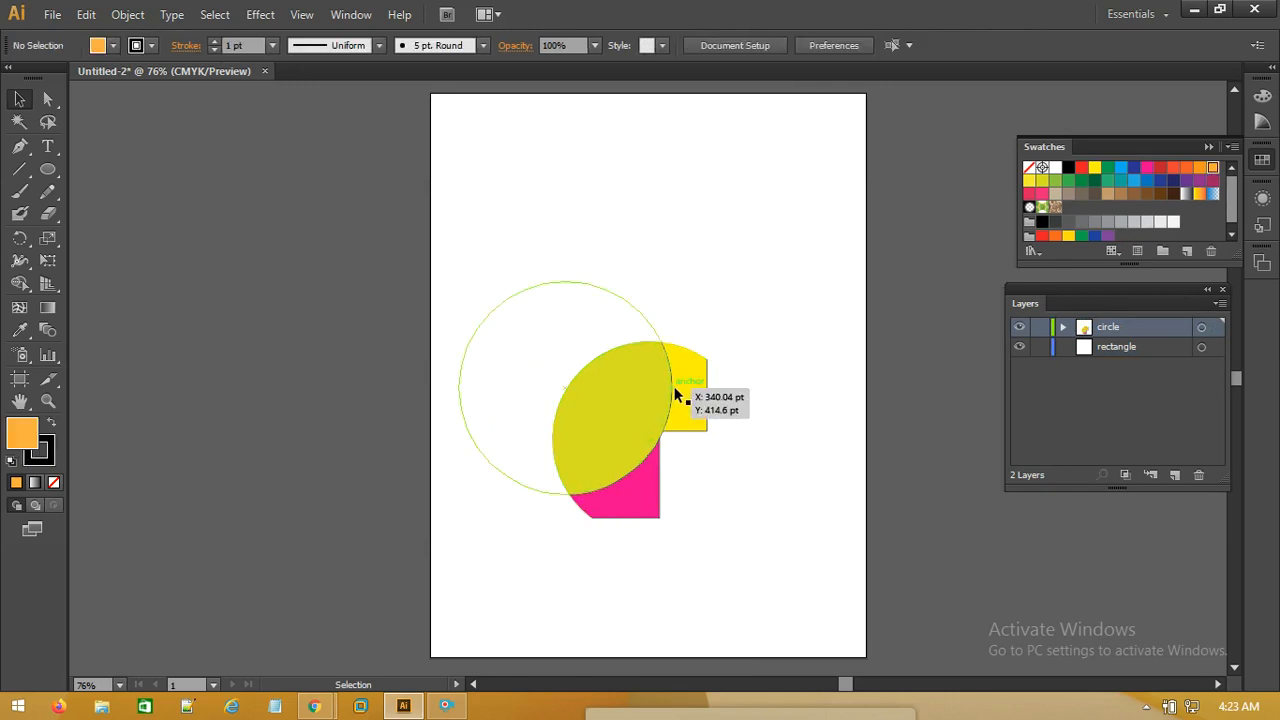
{"action": "left_click_drag", "start_coordinate": [659, 445], "coordinate": [614, 336]}
{"action": "left_click", "coordinate": [727, 209]}
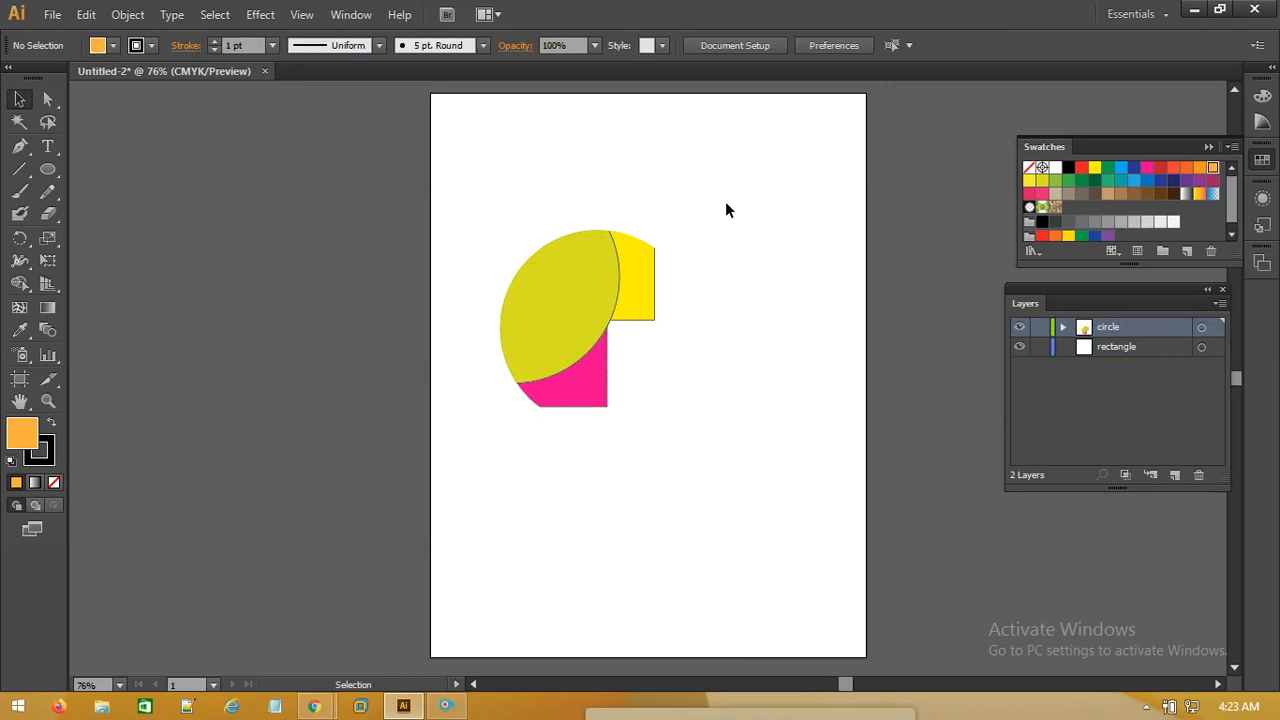
Step: Isolate the clip group and move the yellow-green circle down and right within the mask
{"action": "left_click", "coordinate": [576, 302]}
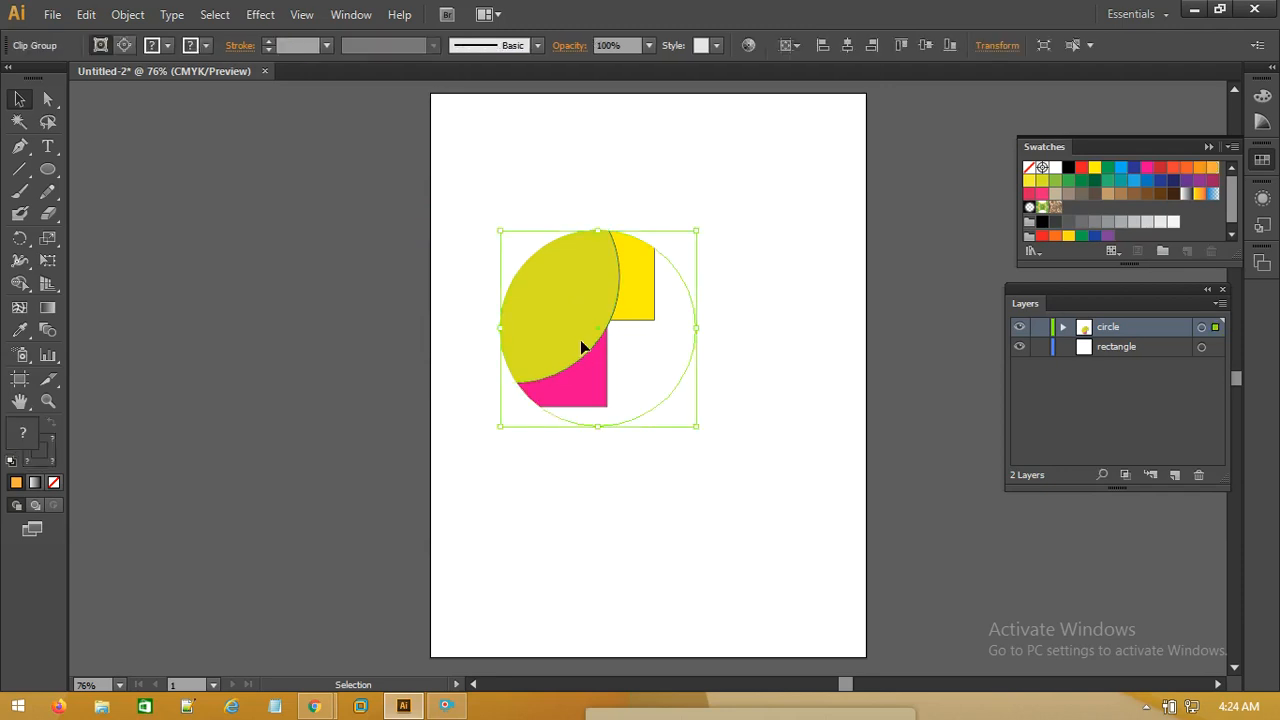
{"action": "left_click", "coordinate": [607, 187]}
{"action": "left_click_drag", "start_coordinate": [576, 304], "coordinate": [771, 438]}
{"action": "left_click", "coordinate": [731, 152]}
{"action": "double_click", "coordinate": [586, 300]}
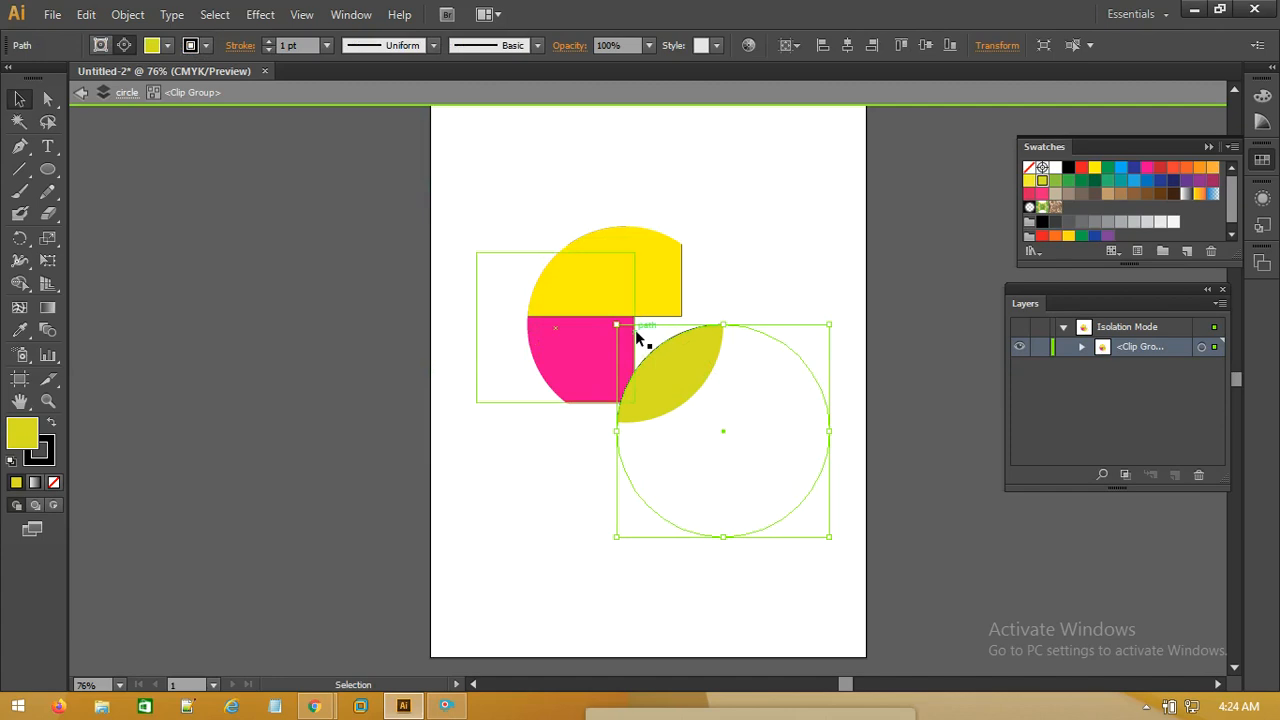
Step: Rearrange the yellow, pink and blue rectangles and the yellow-green circle so each fills a different part of the circular mask
{"action": "left_click", "coordinate": [634, 297]}
{"action": "left_click_drag", "start_coordinate": [624, 284], "coordinate": [704, 286]}
{"action": "left_click_drag", "start_coordinate": [604, 318], "coordinate": [590, 340]}
{"action": "left_click_drag", "start_coordinate": [590, 240], "coordinate": [571, 306]}
{"action": "left_click_drag", "start_coordinate": [634, 277], "coordinate": [618, 250]}
{"action": "left_click_drag", "start_coordinate": [648, 358], "coordinate": [583, 331]}
{"action": "mouse_move", "coordinate": [636, 284]}
{"action": "left_mouse_down"}
{"action": "mouse_move", "coordinate": [631, 342]}
{"action": "mouse_move", "coordinate": [653, 275]}
{"action": "left_mouse_up"}
Step: Isolate the yellow rectangle's path inside the clip group, shift it around, and delete it
{"action": "double_click", "coordinate": [649, 280]}
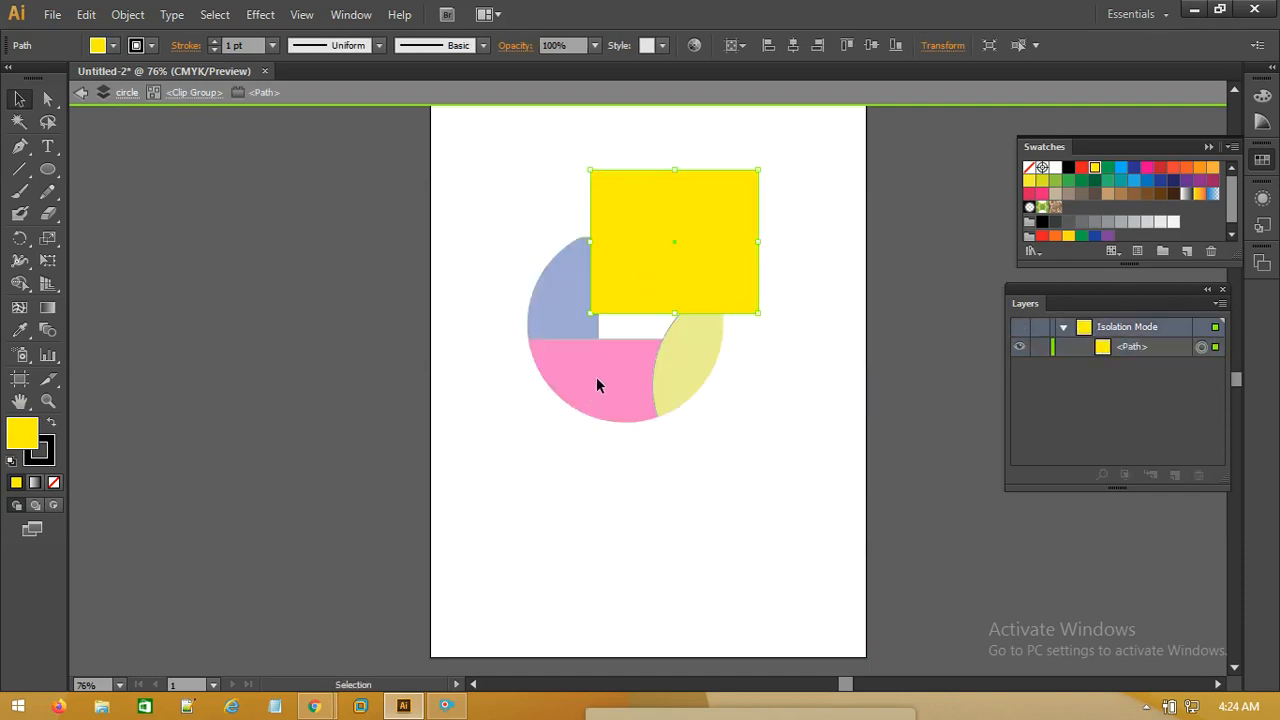
{"action": "left_click_drag", "start_coordinate": [641, 274], "coordinate": [714, 277]}
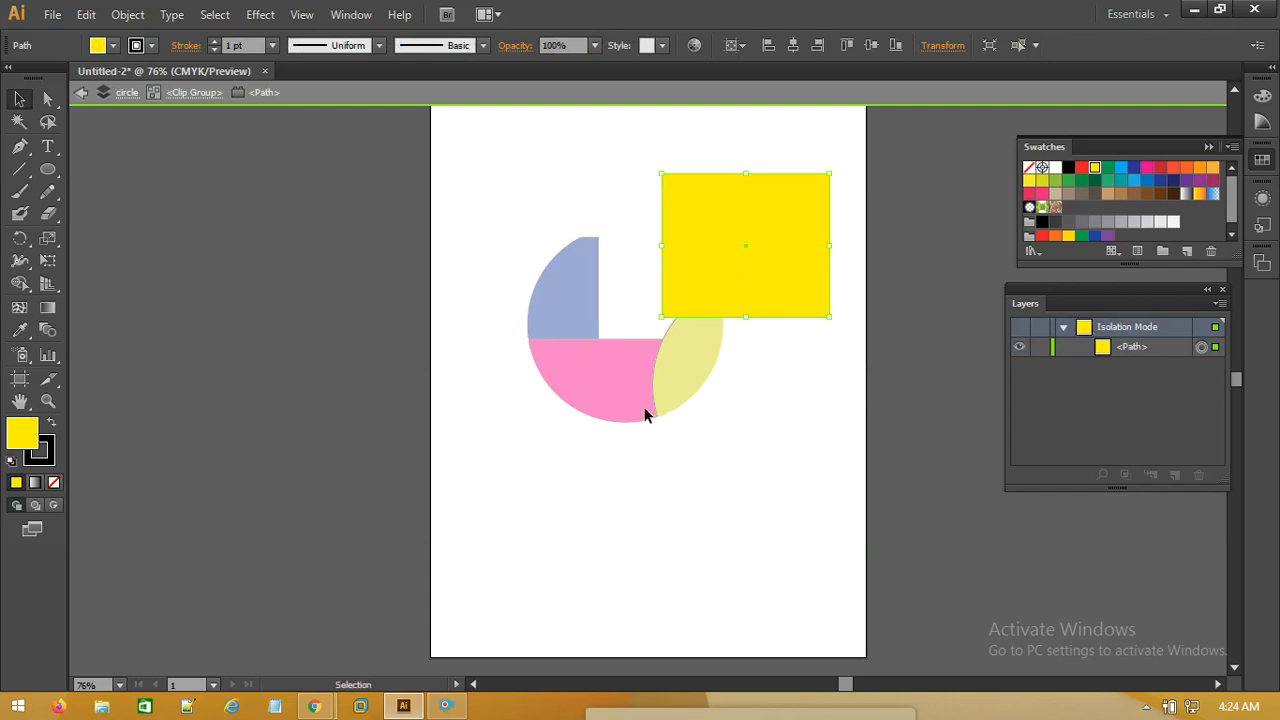
{"action": "left_click_drag", "start_coordinate": [731, 252], "coordinate": [675, 268]}
{"action": "key", "text": "Delete"}
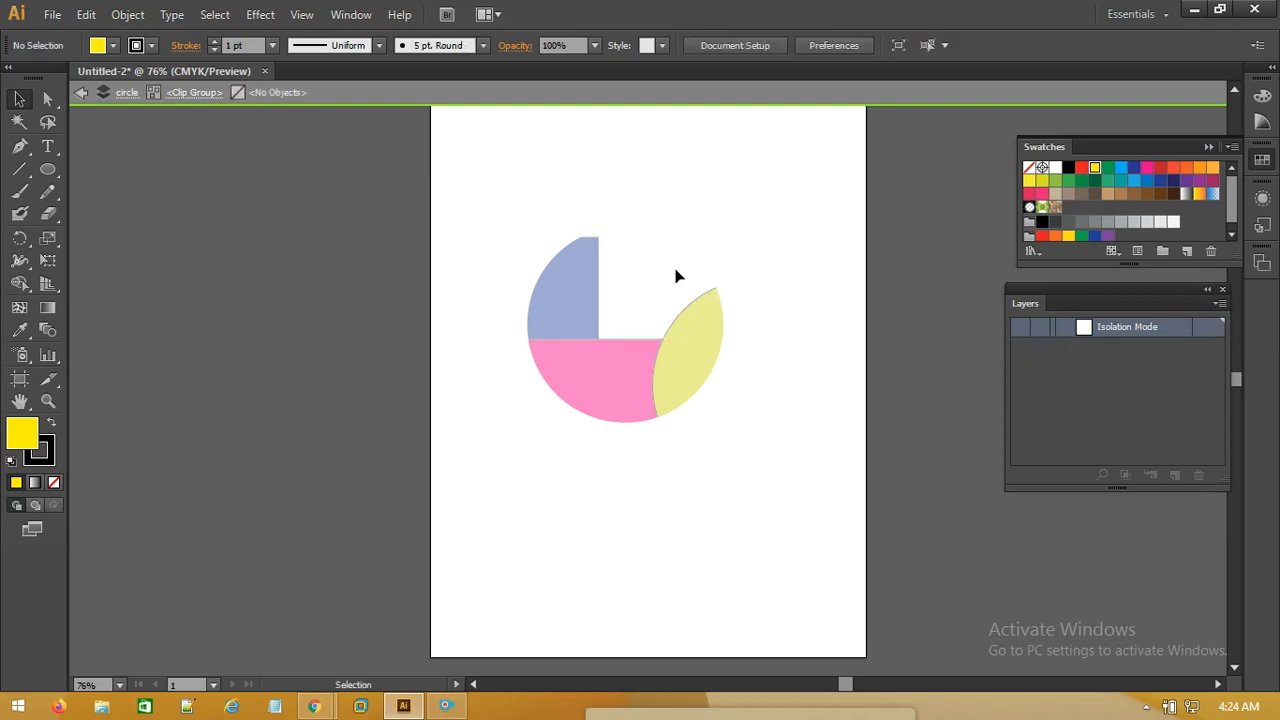
Step: Undo the yellow rectangle's deletion and moves, and deselect it within the clip group
{"action": "key", "text": "ctrl+z"}
{"action": "key", "text": "ctrl+z"}
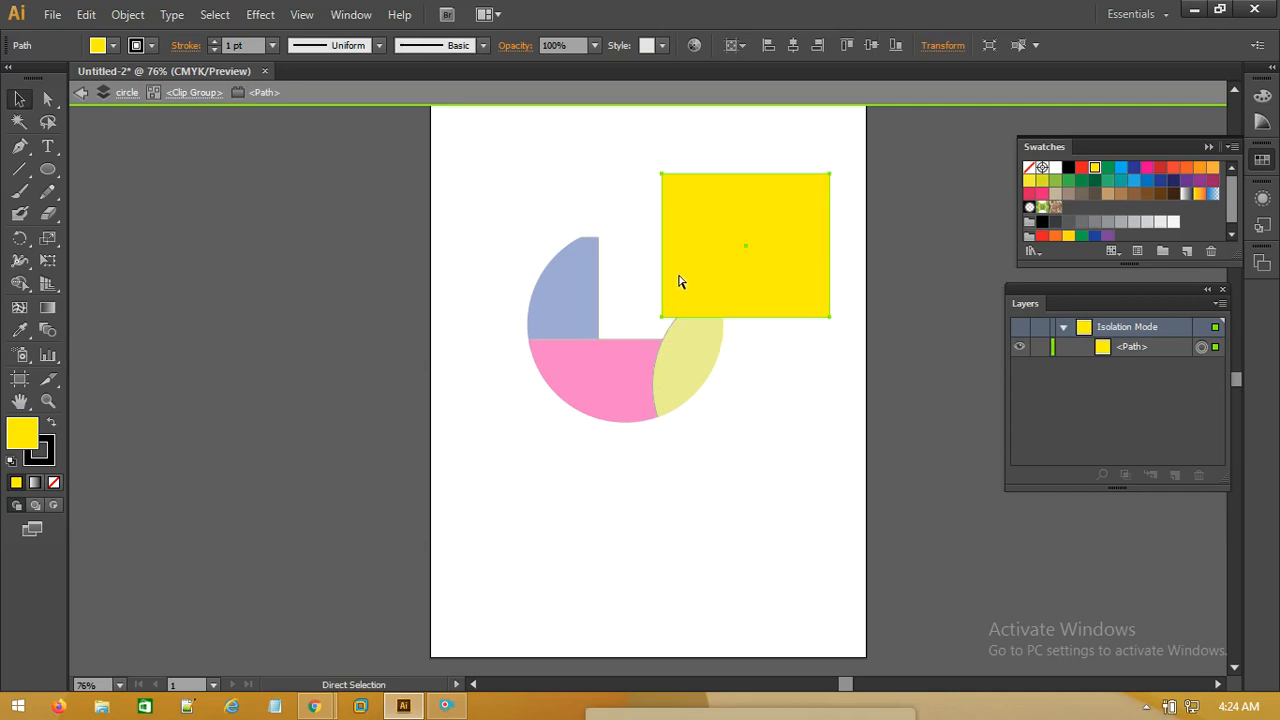
{"action": "key", "text": "ctrl+z"}
{"action": "key", "text": "ctrl+z"}
{"action": "left_click", "coordinate": [766, 160]}
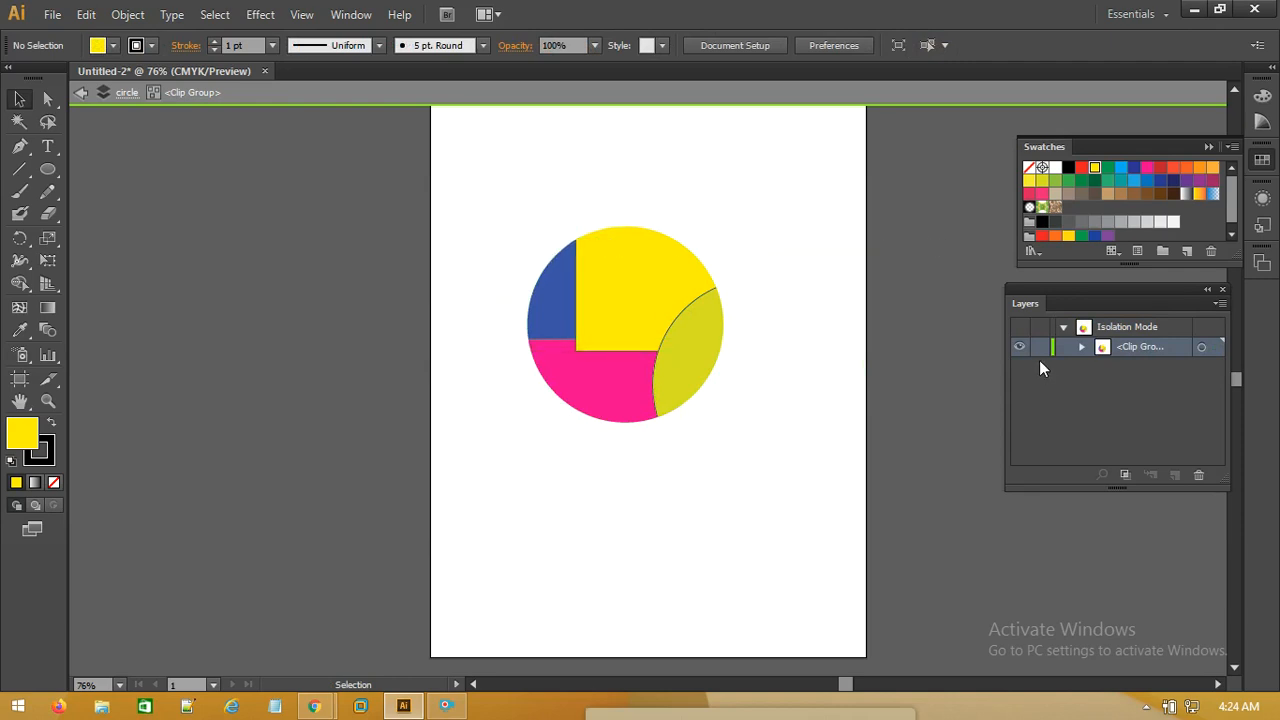
Step: Undo all the rearranging inside the clip group and the clipping mask itself, restoring the separate circle and rectangle layers
{"action": "key", "text": "ctrl+z"}
{"action": "key", "text": "ctrl+z"}
{"action": "key", "text": "ctrl+z"}
{"action": "key", "text": "ctrl+z"}
{"action": "key", "text": "ctrl+z"}
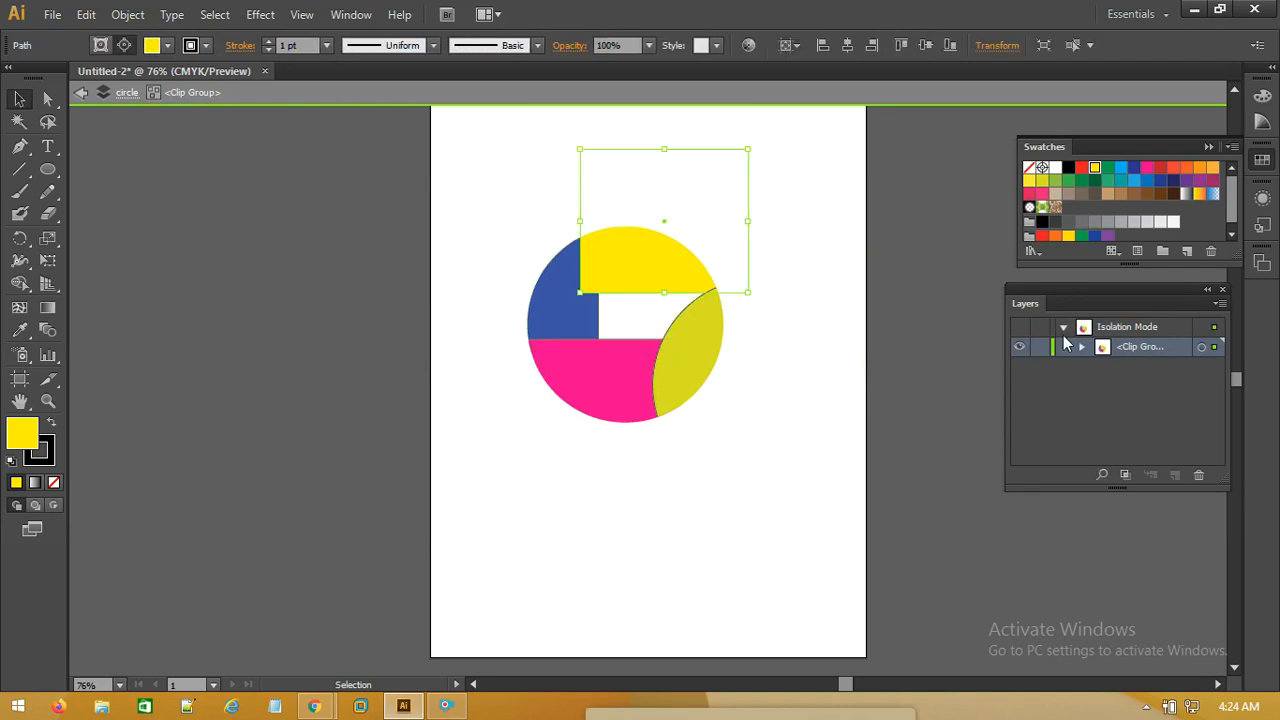
{"action": "key", "text": "ctrl+z"}
{"action": "key", "text": "ctrl+z"}
{"action": "key", "text": "ctrl+z"}
{"action": "key", "text": "ctrl+z"}
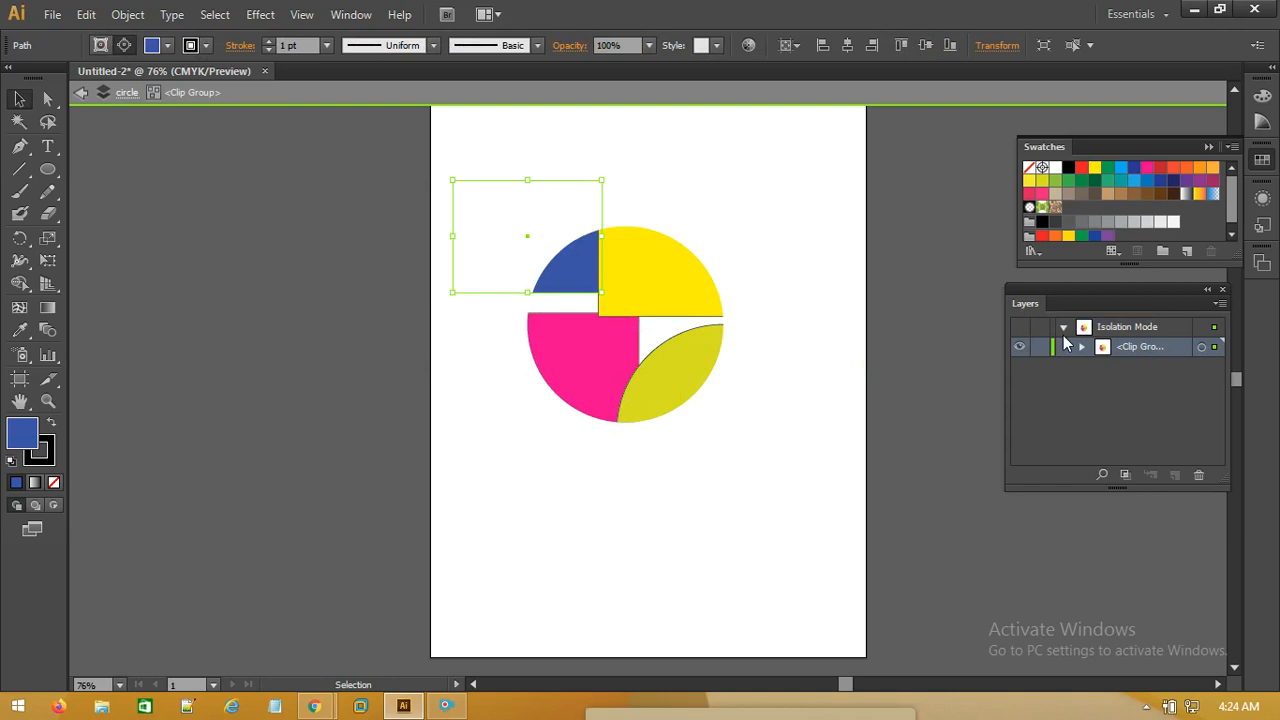
{"action": "key", "text": "ctrl+z"}
{"action": "key", "text": "ctrl+z"}
{"action": "key", "text": "ctrl+z"}
{"action": "key", "text": "ctrl+z"}
{"action": "key", "text": "ctrl+z"}
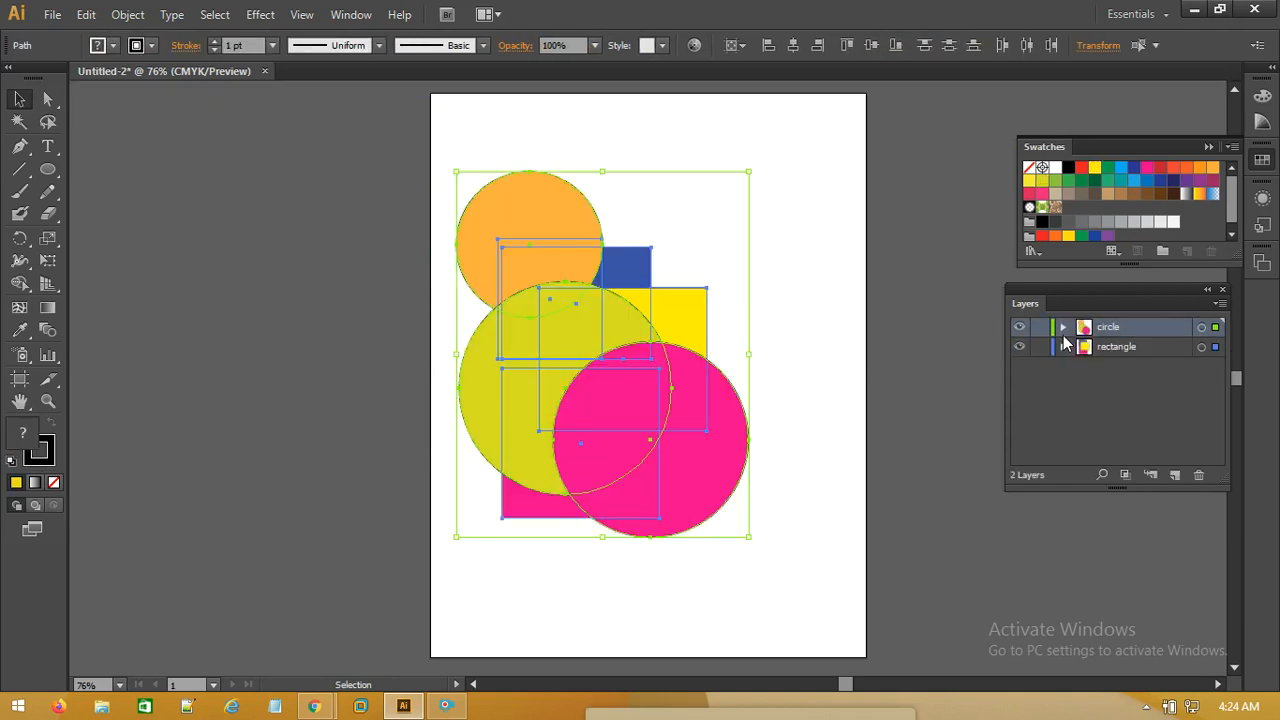
Step: Delete the circle layer together with its artwork
{"action": "left_click", "coordinate": [848, 158]}
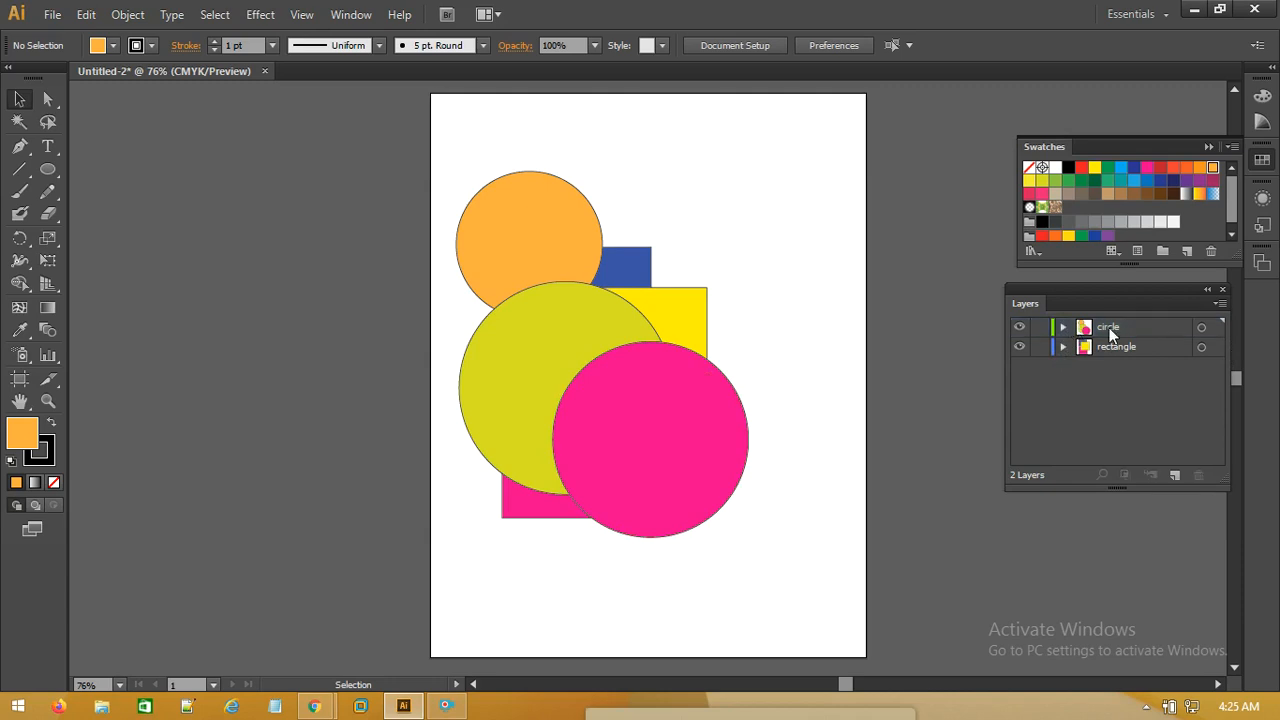
{"action": "left_click", "coordinate": [1198, 476]}
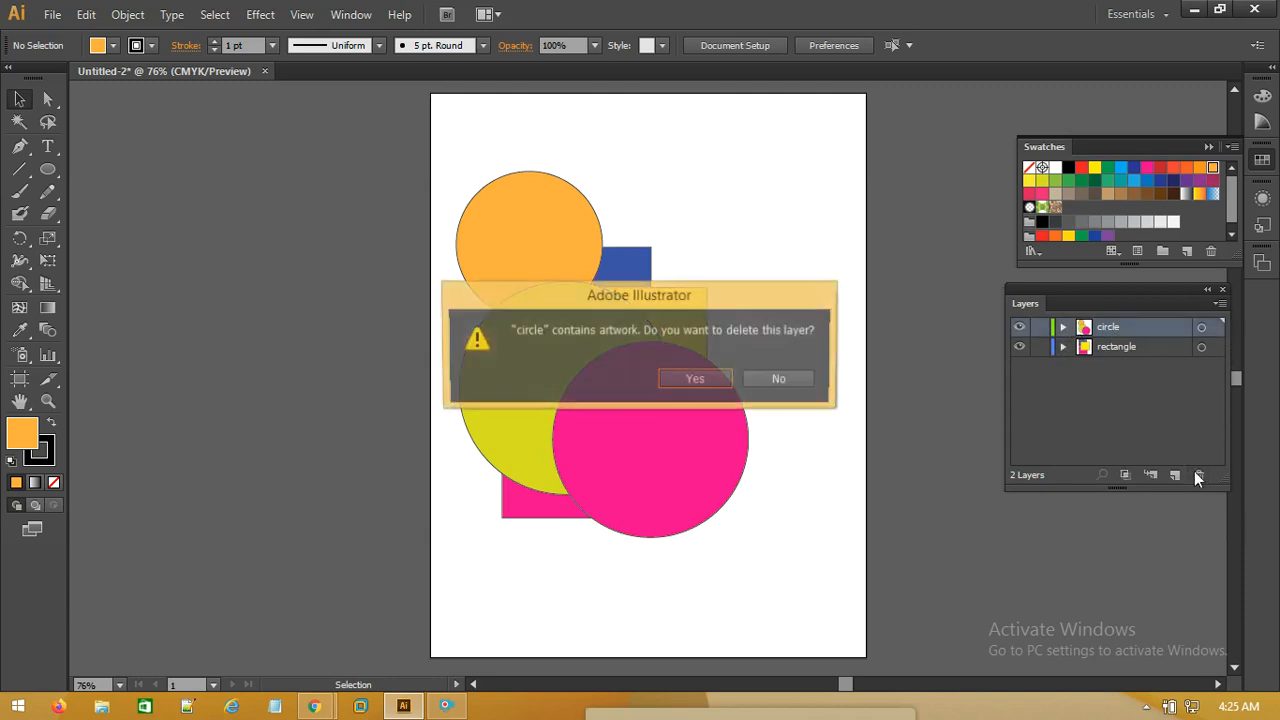
{"action": "left_click", "coordinate": [666, 378]}
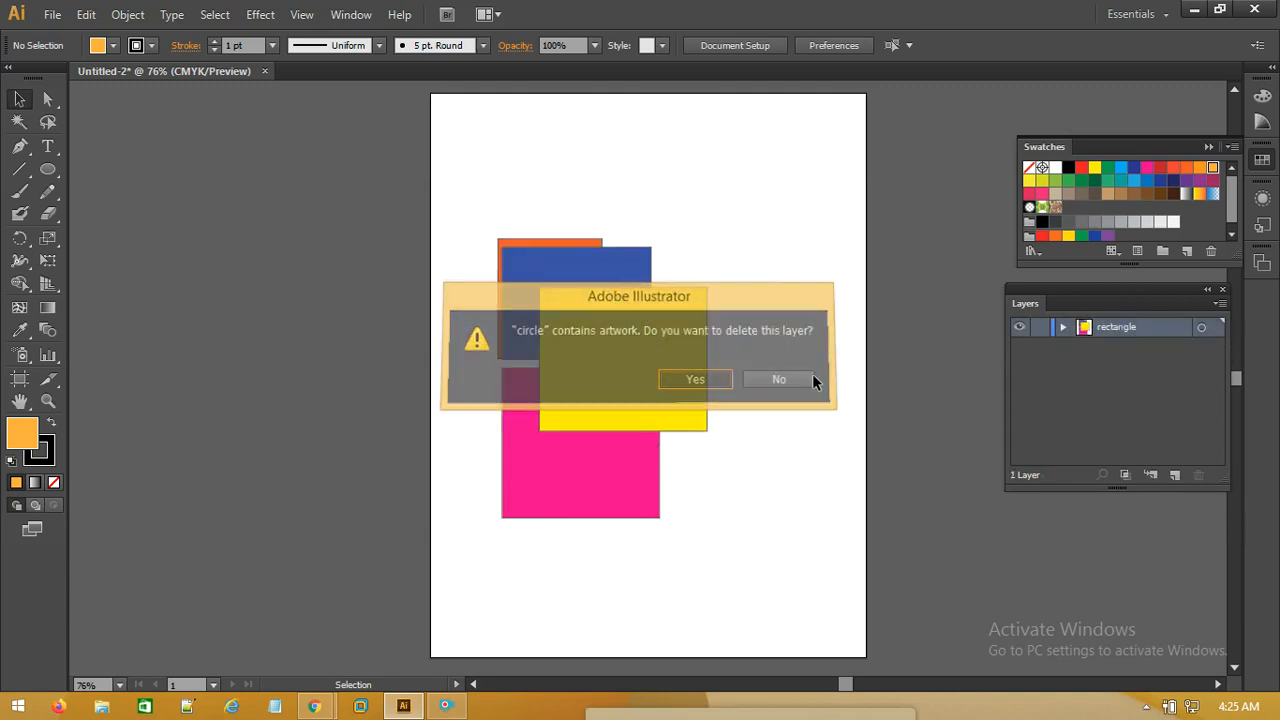
Step: Expand the rectangle layer, draw an orange ellipse overlapping the yellow rectangle's upper edge, and delete the ellipse
{"action": "left_click", "coordinate": [1064, 328]}
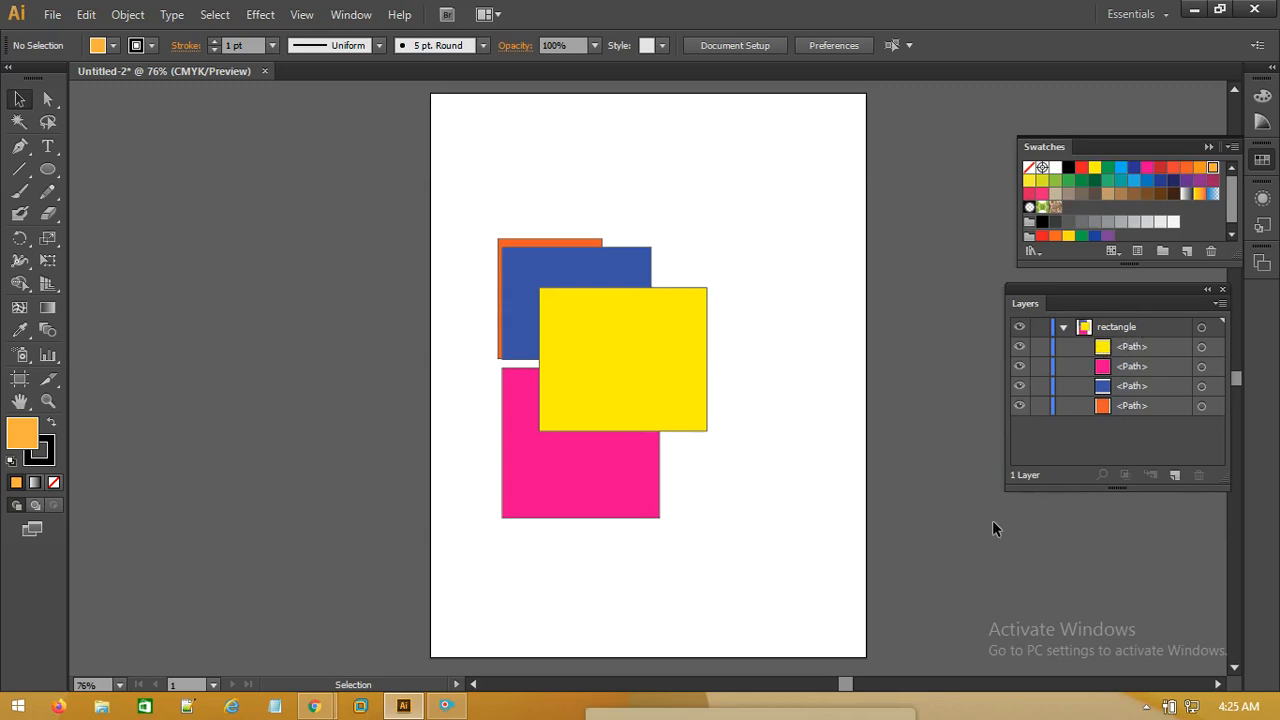
{"action": "left_click", "coordinate": [1123, 355]}
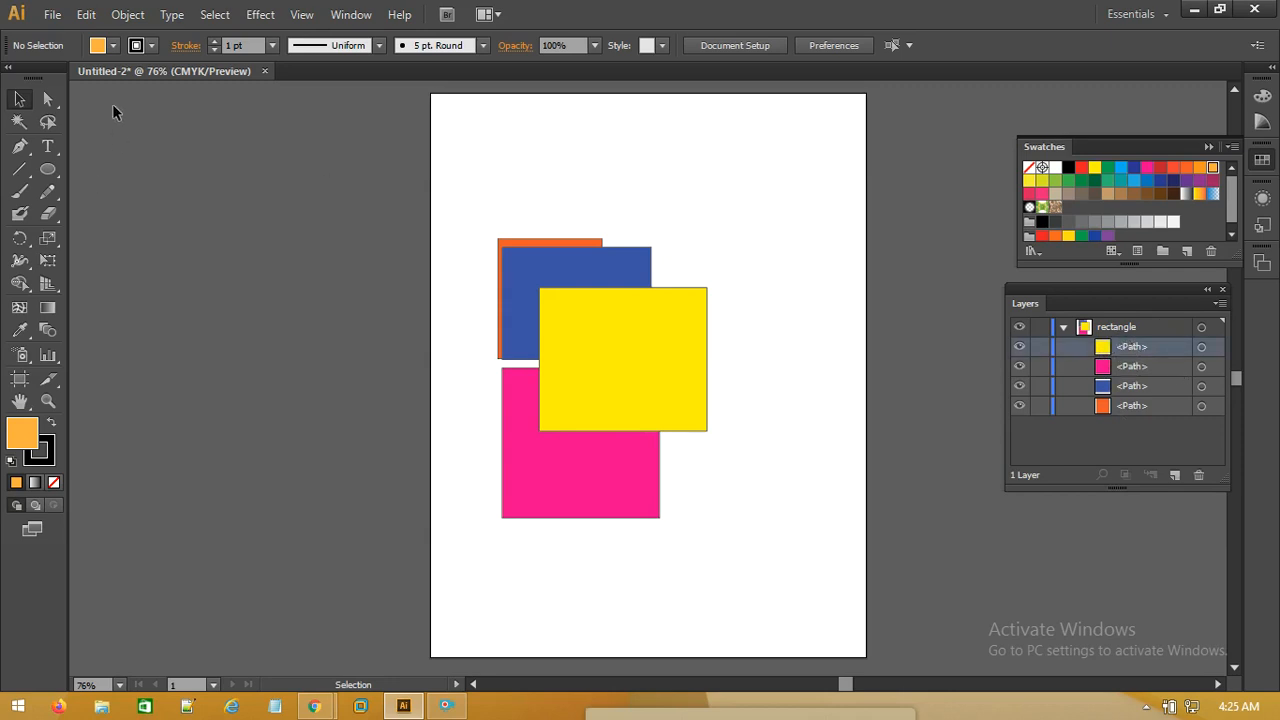
{"action": "left_click", "coordinate": [47, 169]}
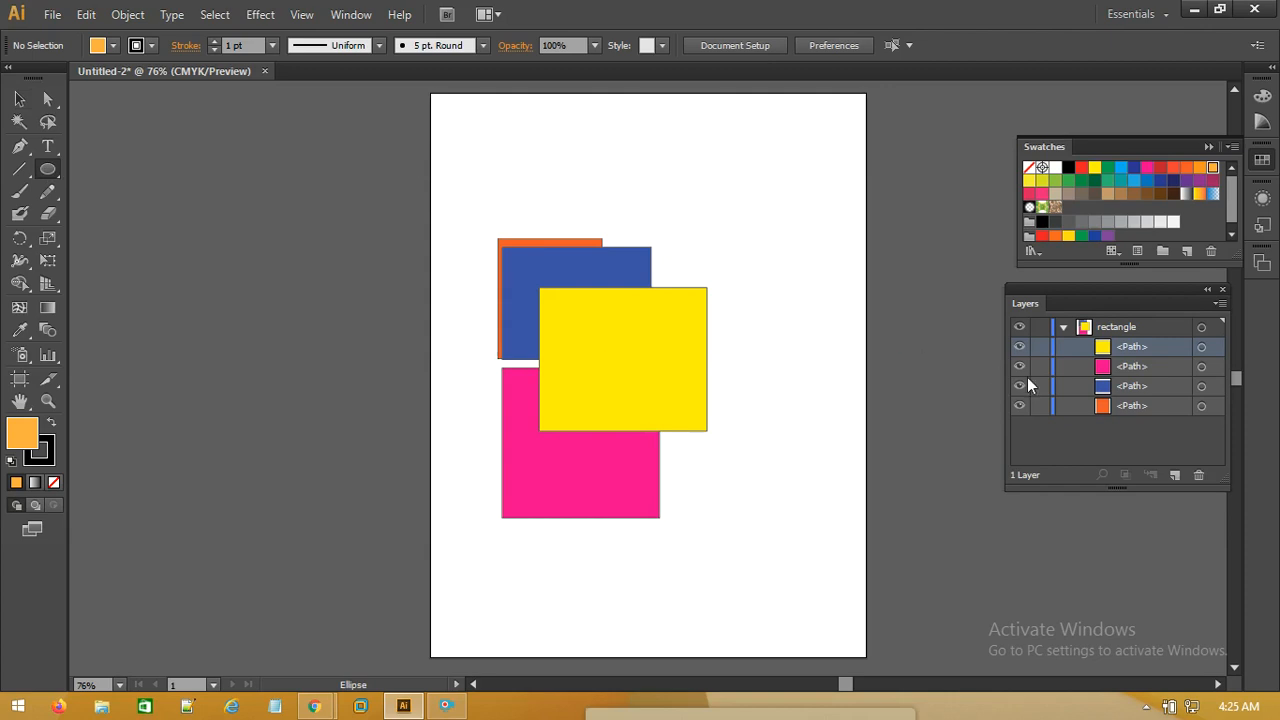
{"action": "left_click_drag", "start_coordinate": [612, 184], "coordinate": [718, 303]}
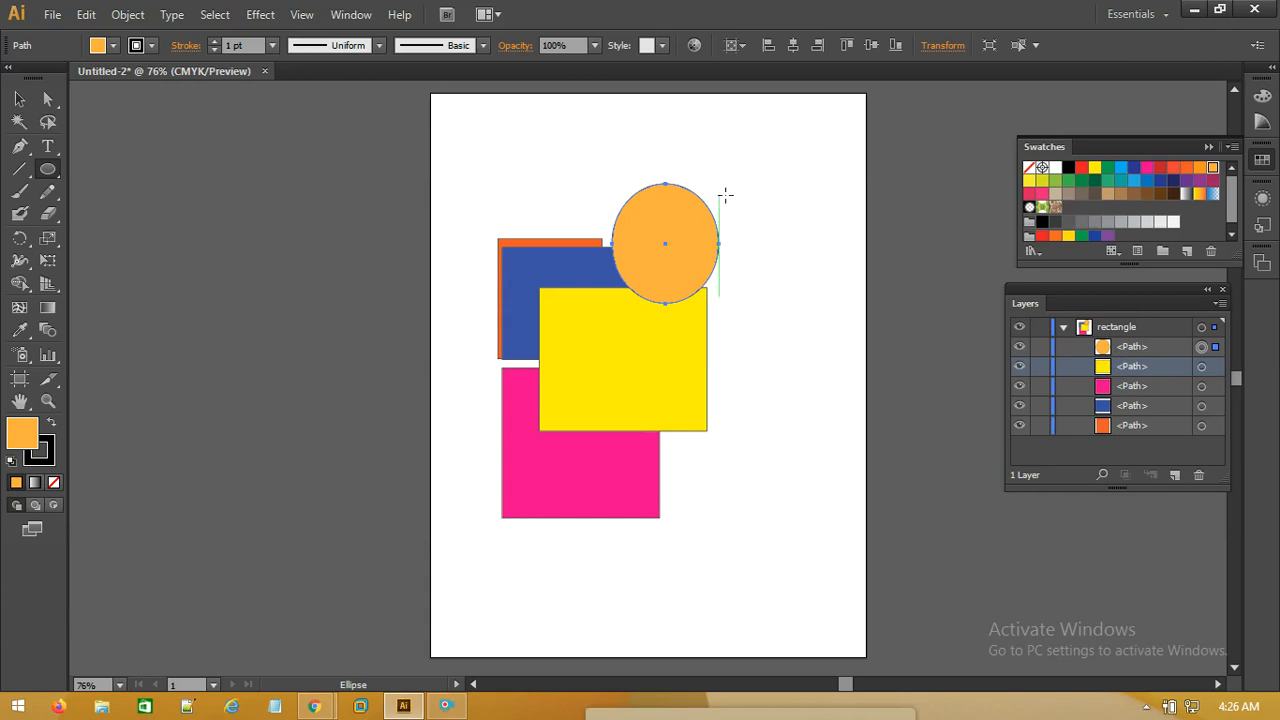
{"action": "key", "text": "Delete"}
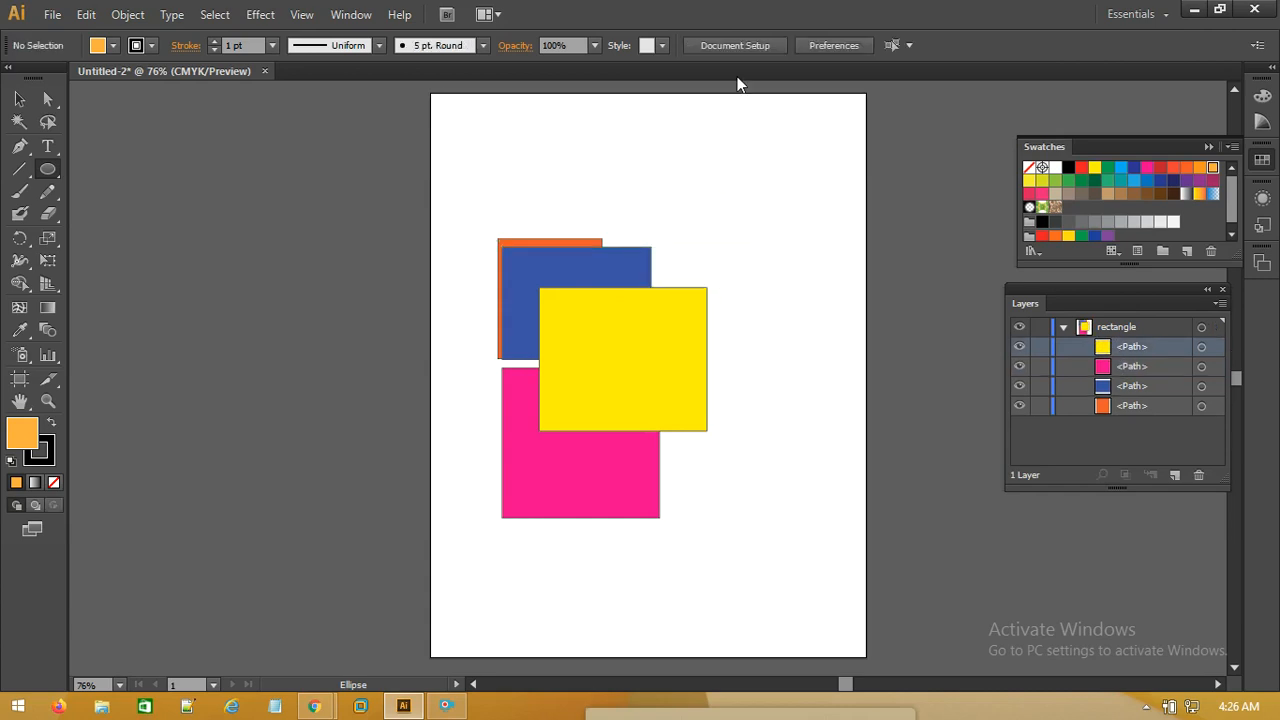
{"action": "key", "text": "v"}
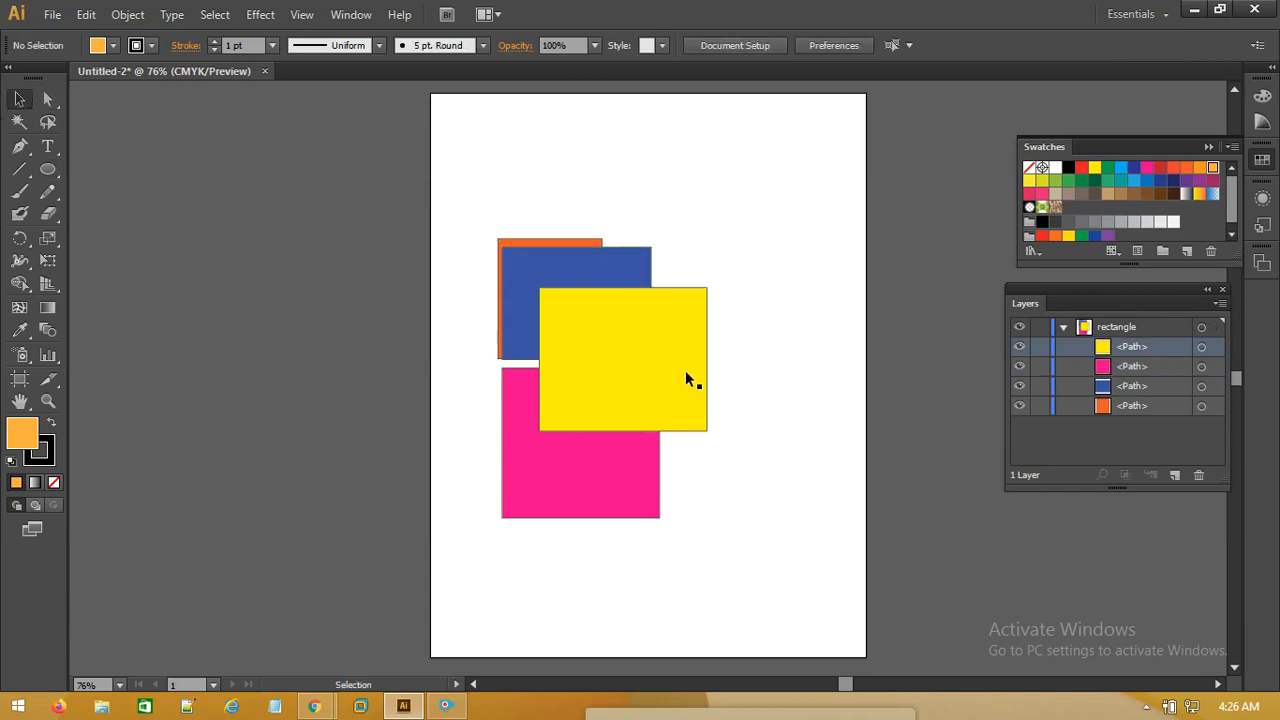
Step: Release the rectangle layer's objects to separate sublayers with Release to Layers (Sequence)
{"action": "left_click", "coordinate": [1064, 327]}
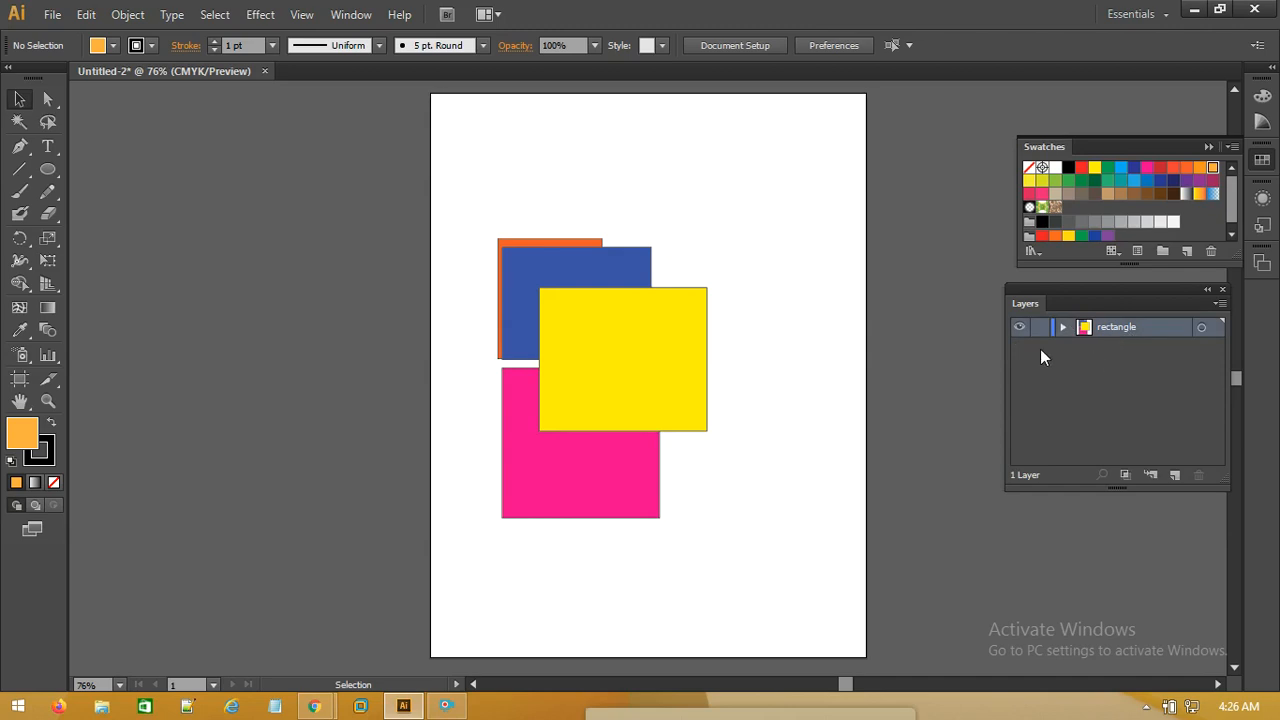
{"action": "left_click", "coordinate": [1219, 304]}
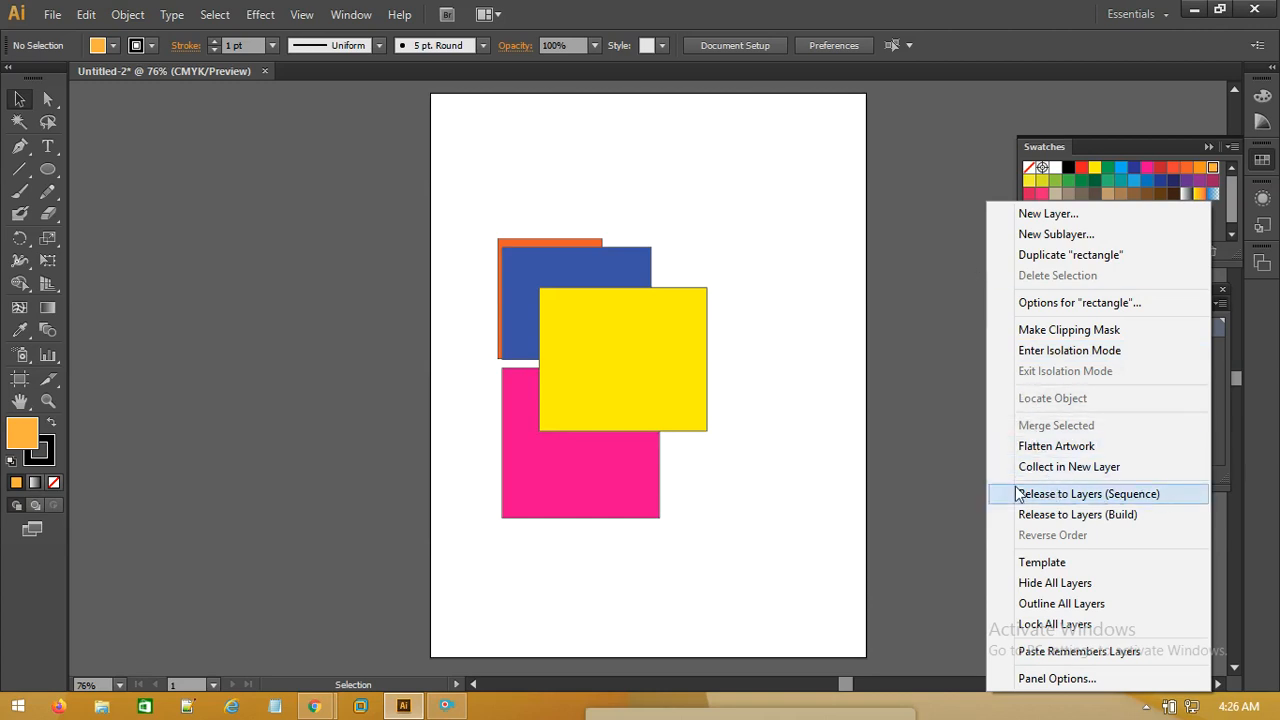
{"action": "left_click", "coordinate": [1080, 497]}
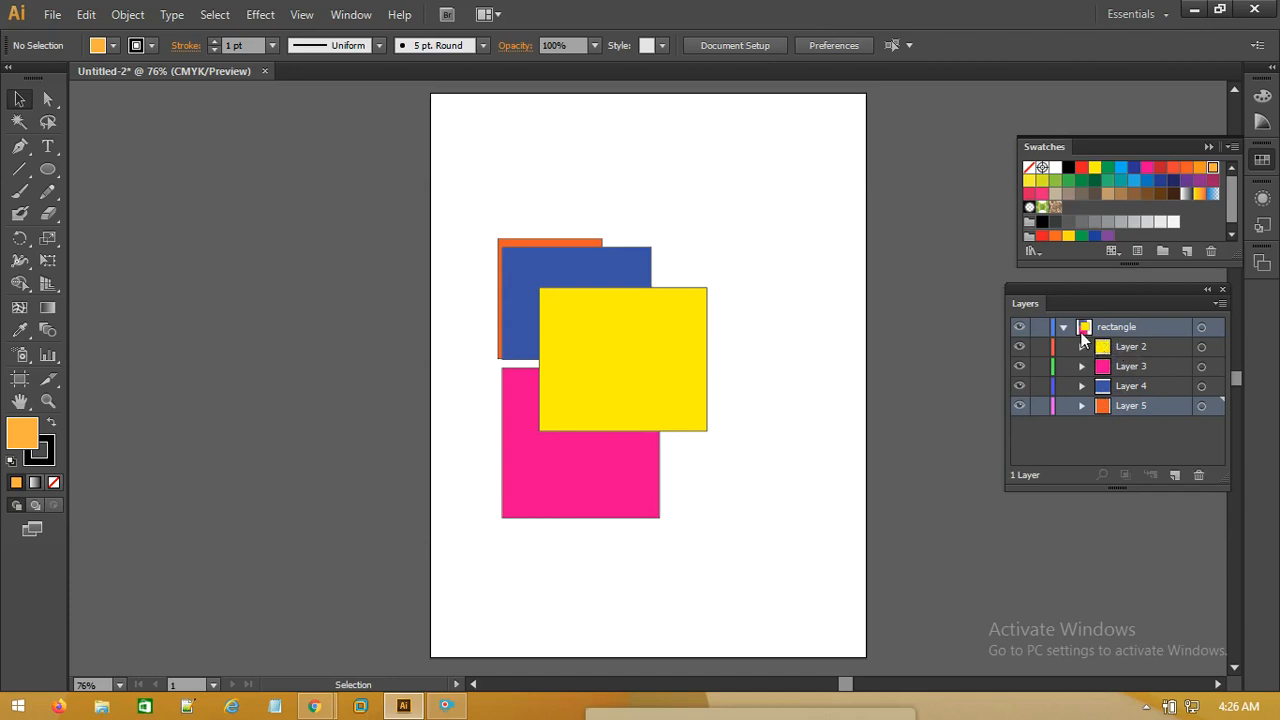
Step: Draw an orange ellipse on Layer 2 overlapping the yellow rectangle's lower-right corner, and expand Layer 2 to list its paths
{"action": "left_click", "coordinate": [1120, 348]}
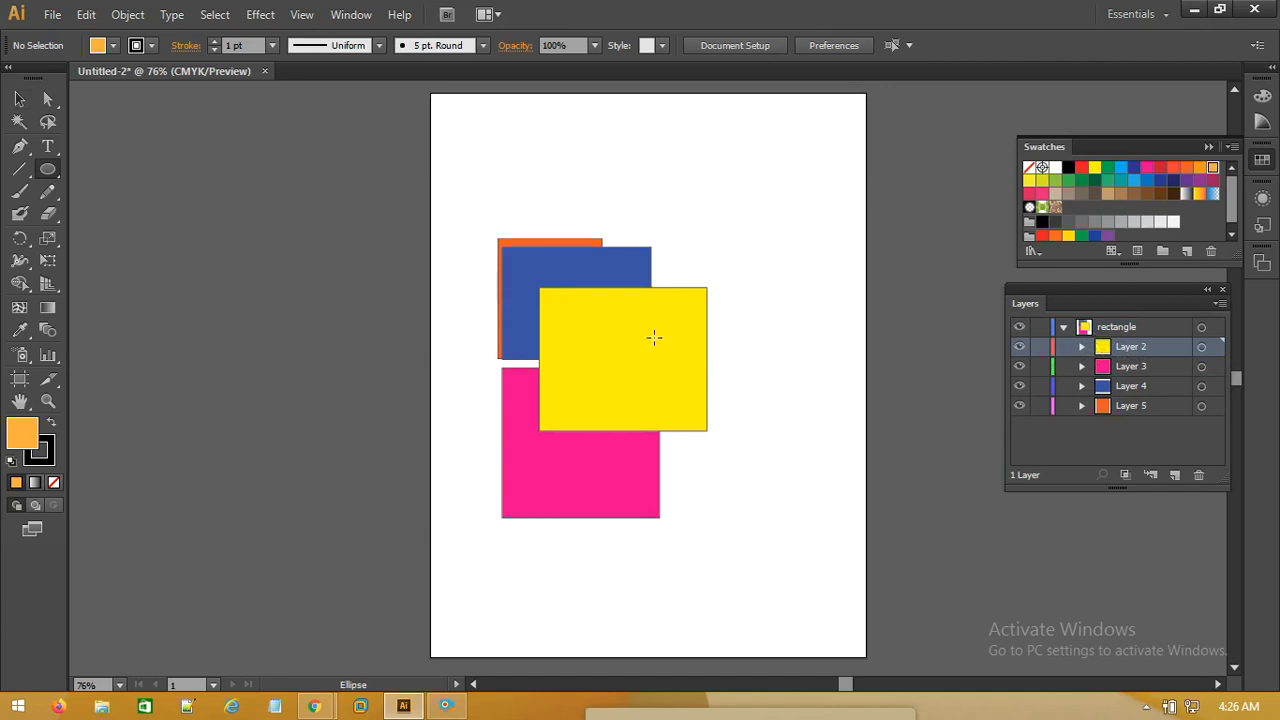
{"action": "left_click_drag", "start_coordinate": [638, 338], "coordinate": [843, 442]}
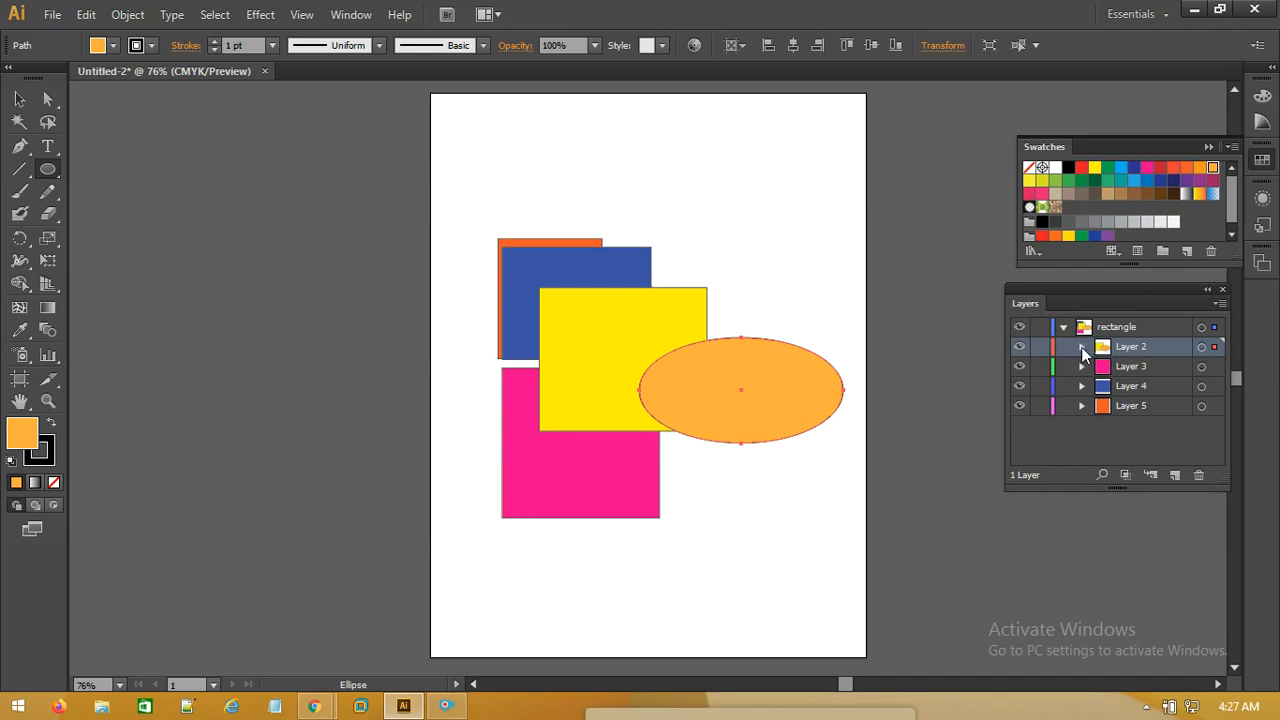
{"action": "left_click", "coordinate": [1080, 347]}
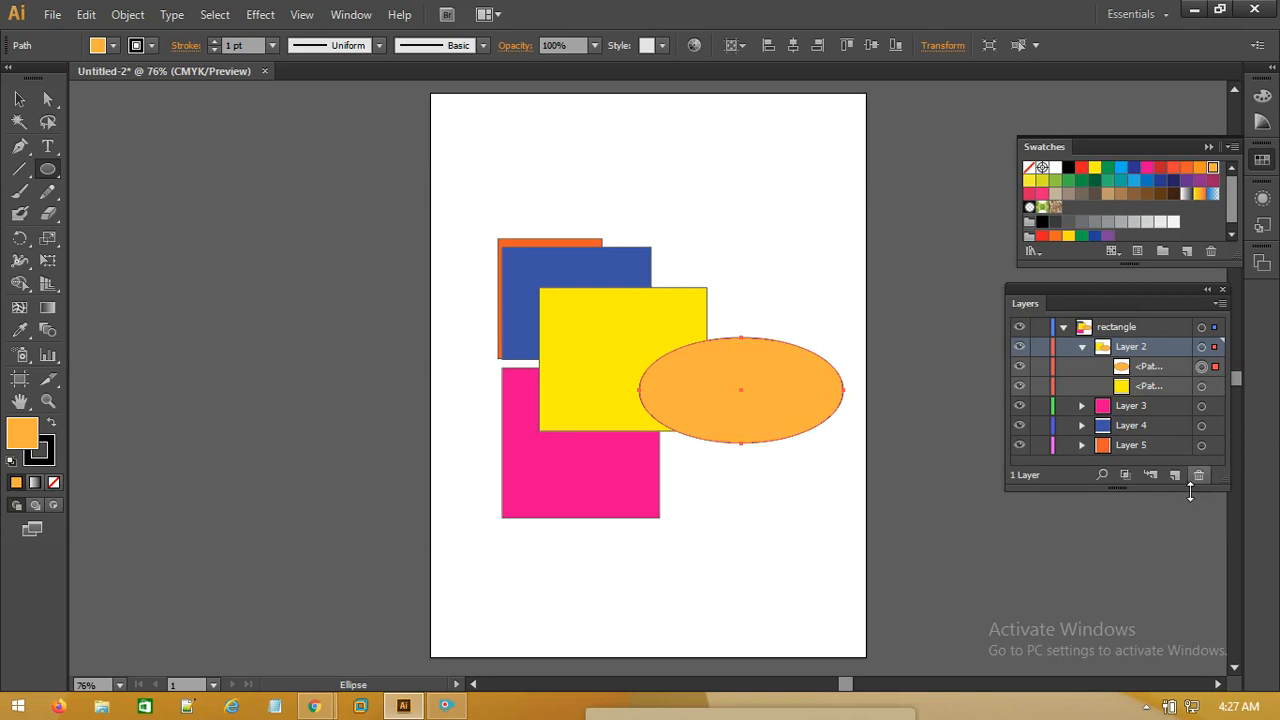
Step: Release Layer 2's ellipse and yellow rectangle to separate sublayers with Release to Layers
{"action": "left_click", "coordinate": [1143, 370]}
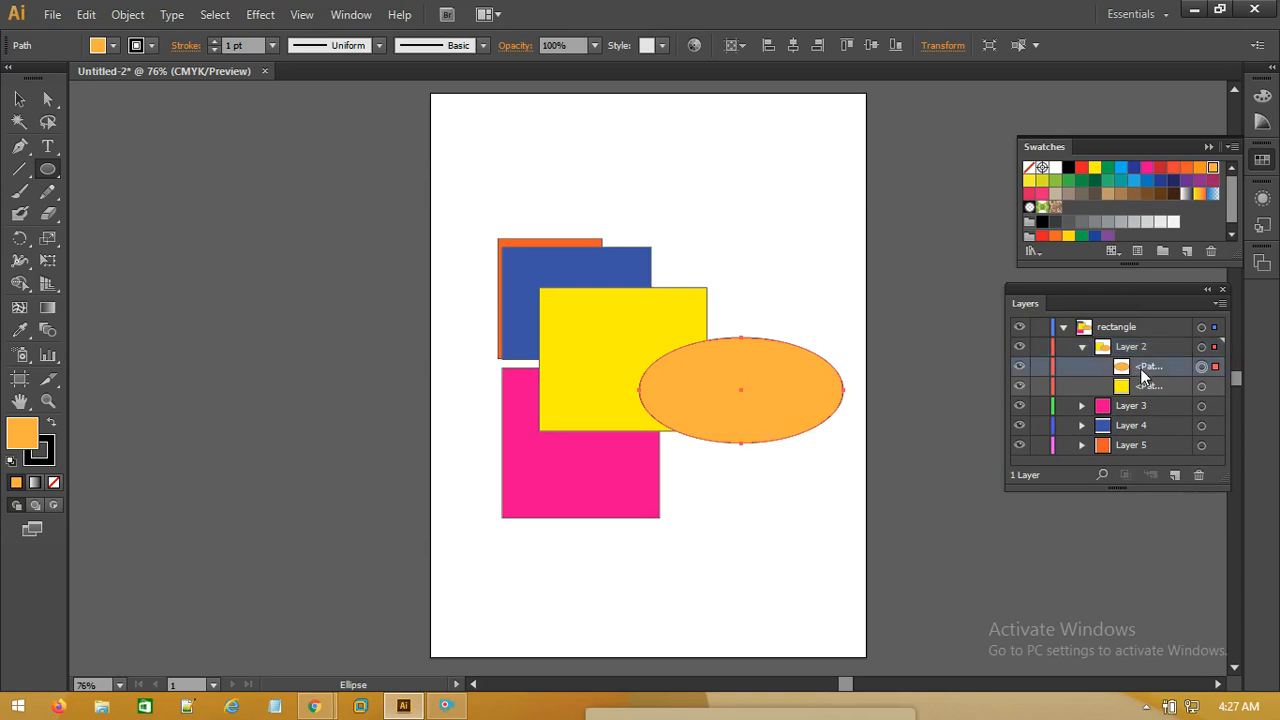
{"action": "left_click", "coordinate": [1142, 350]}
{"action": "left_click", "coordinate": [1220, 303]}
{"action": "left_click", "coordinate": [1078, 494]}
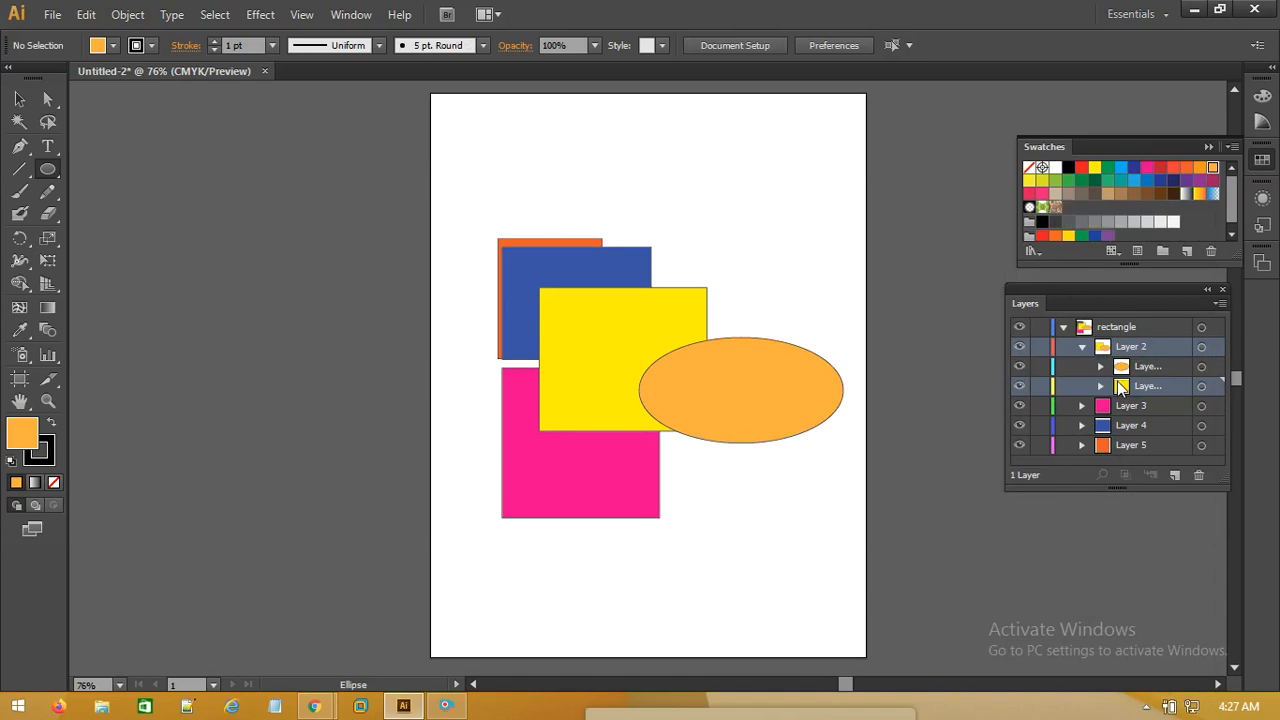
Step: Draw an orange star on the ellipse's sublayer, overlapping the ellipse and the yellow rectangle, expand that sublayer and deselect the star
{"action": "left_click", "coordinate": [1122, 350]}
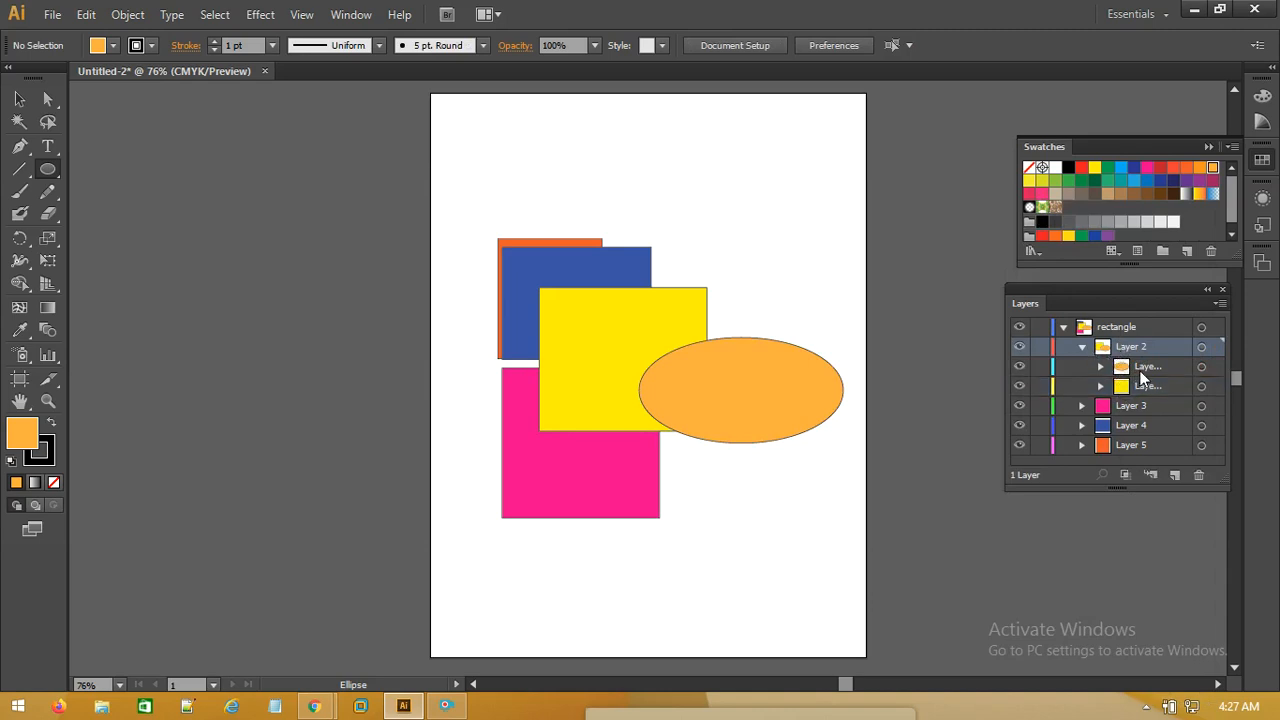
{"action": "left_click", "coordinate": [1144, 367]}
{"action": "left_click", "coordinate": [54, 172]}
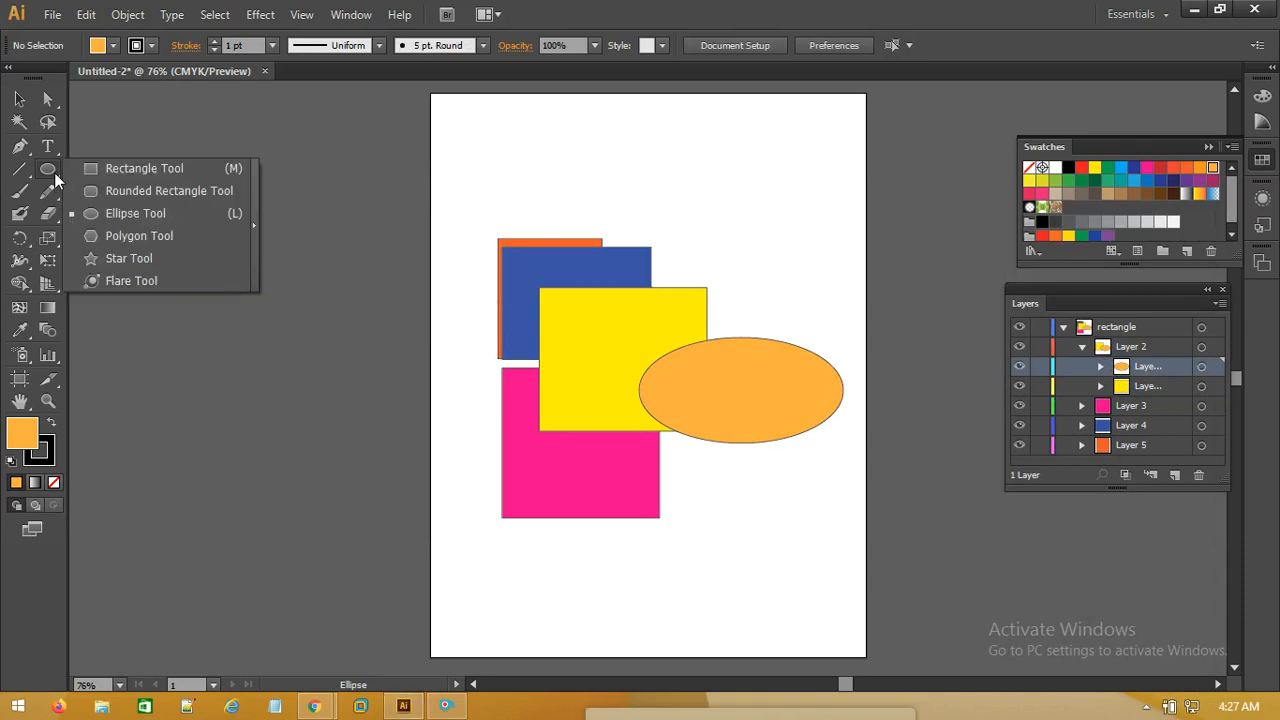
{"action": "left_click", "coordinate": [130, 259]}
{"action": "left_click_drag", "start_coordinate": [710, 310], "coordinate": [755, 405]}
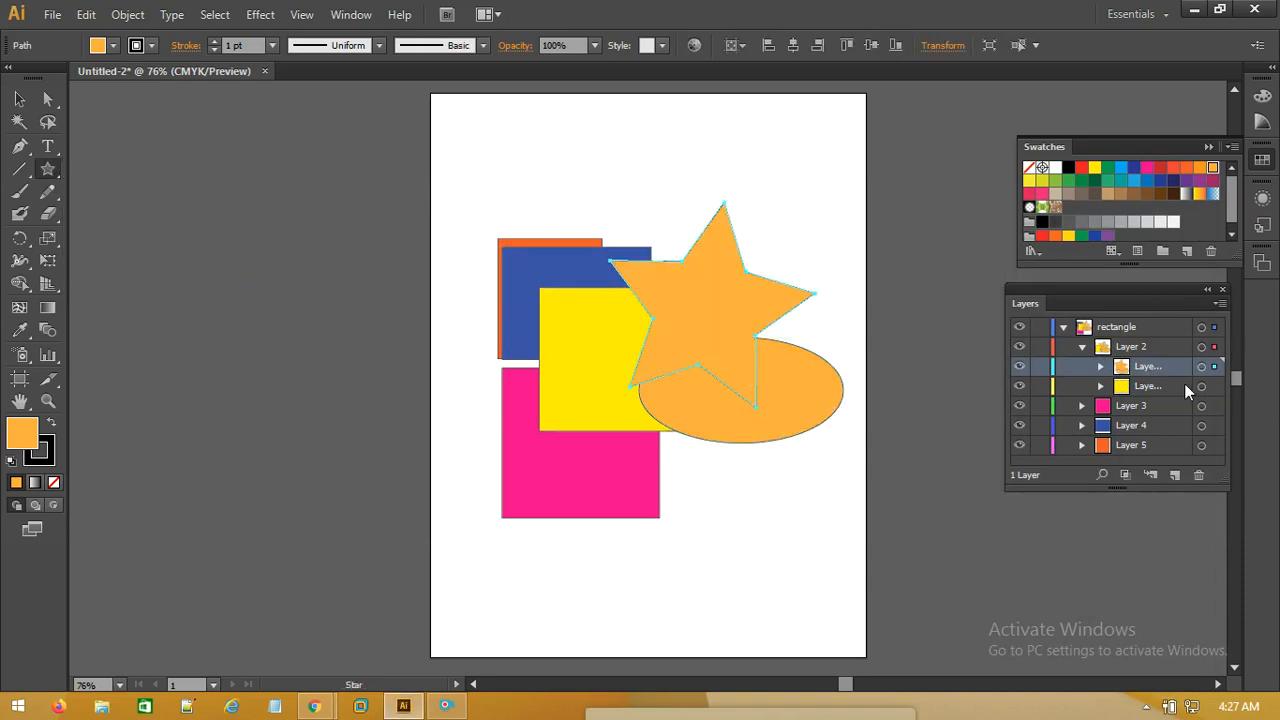
{"action": "left_click", "coordinate": [1101, 367]}
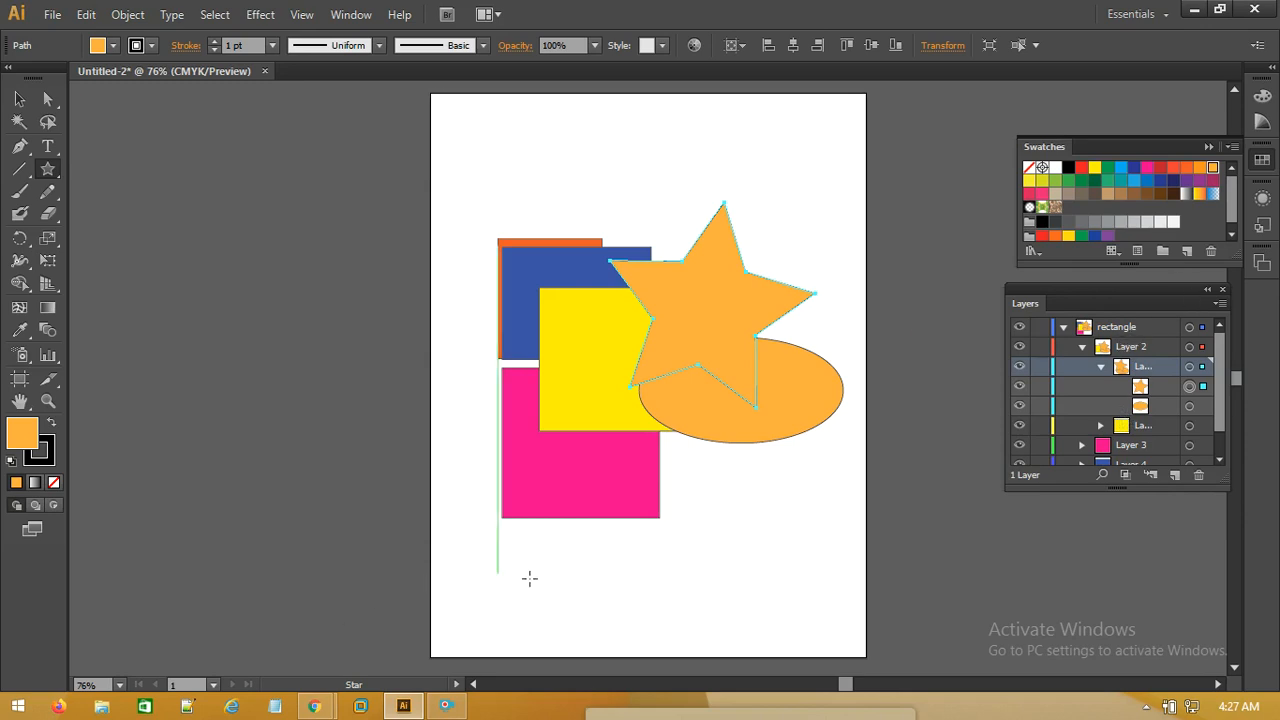
{"action": "left_click", "coordinate": [20, 100]}
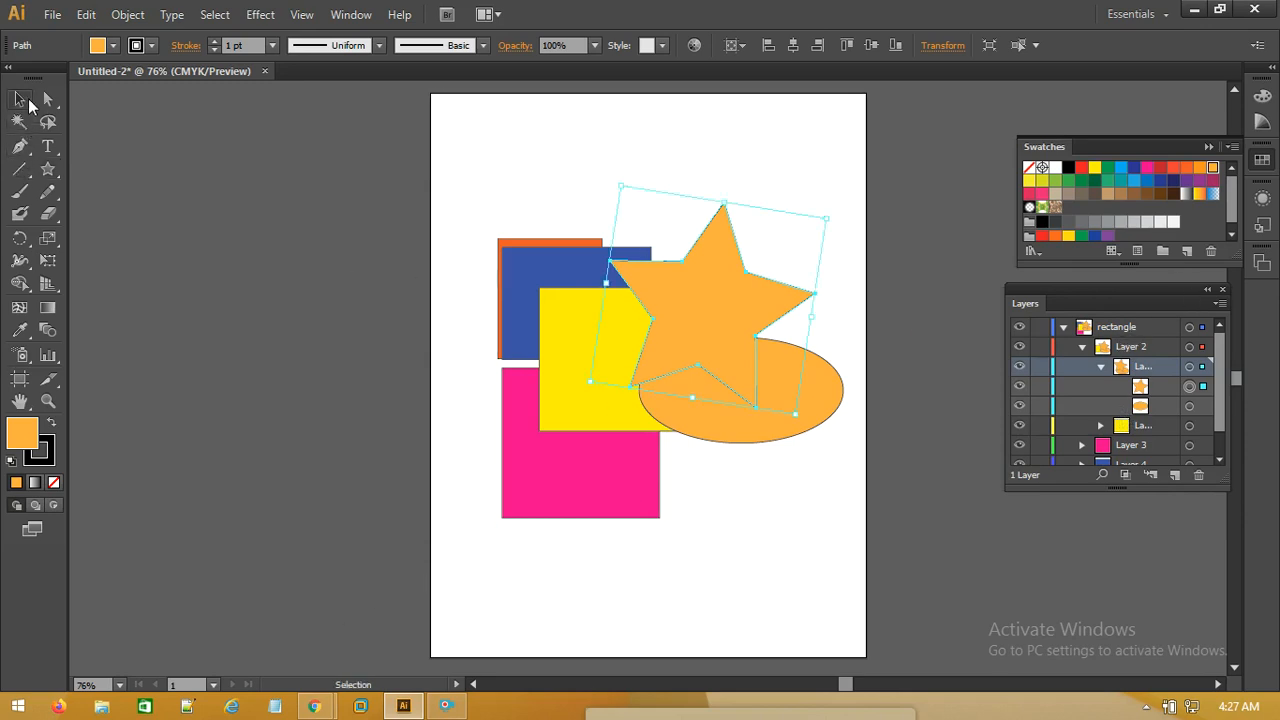
{"action": "left_click", "coordinate": [616, 158]}
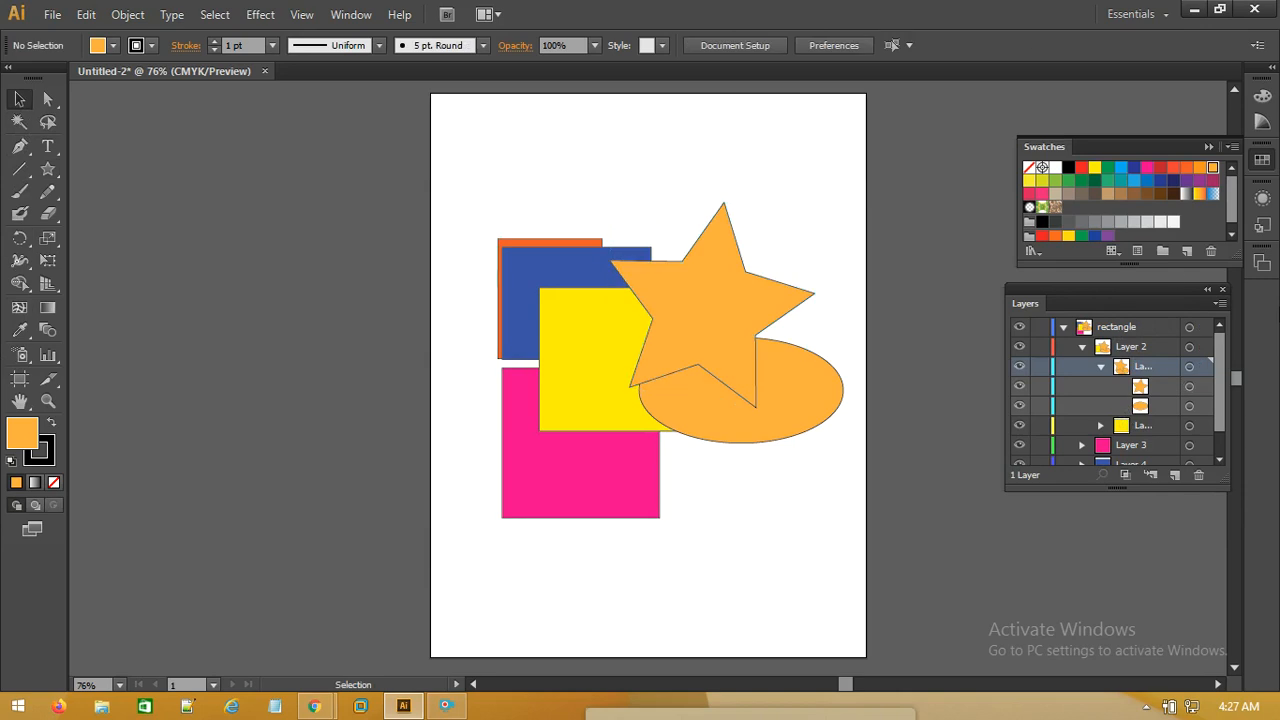